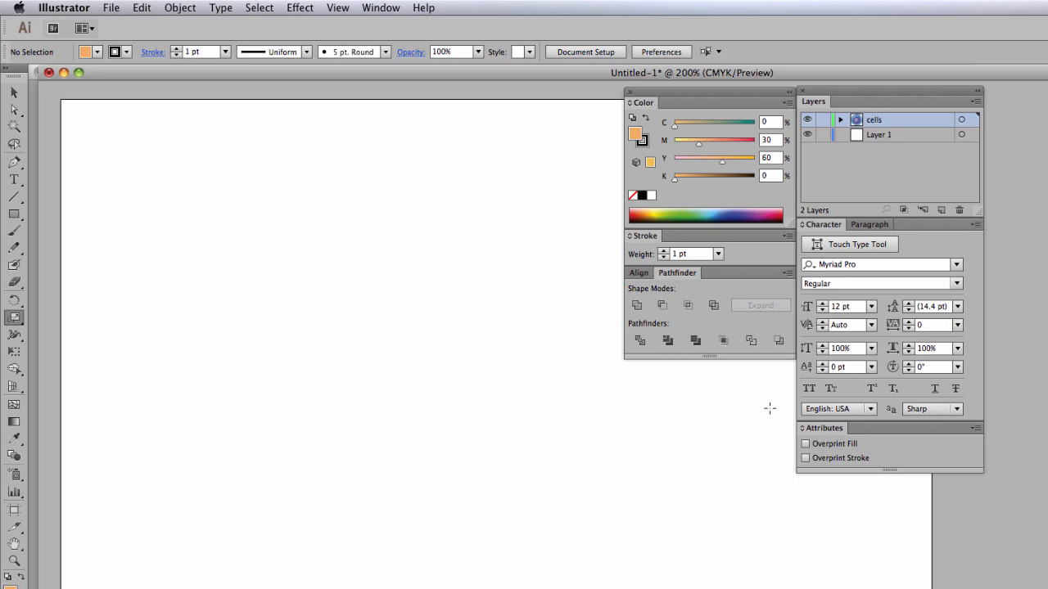
Draw a closed wavy sausage-like shape with the Pen tool, starting at about X 57 pt, Y 48 pt, and deselect it.
click(14, 164)
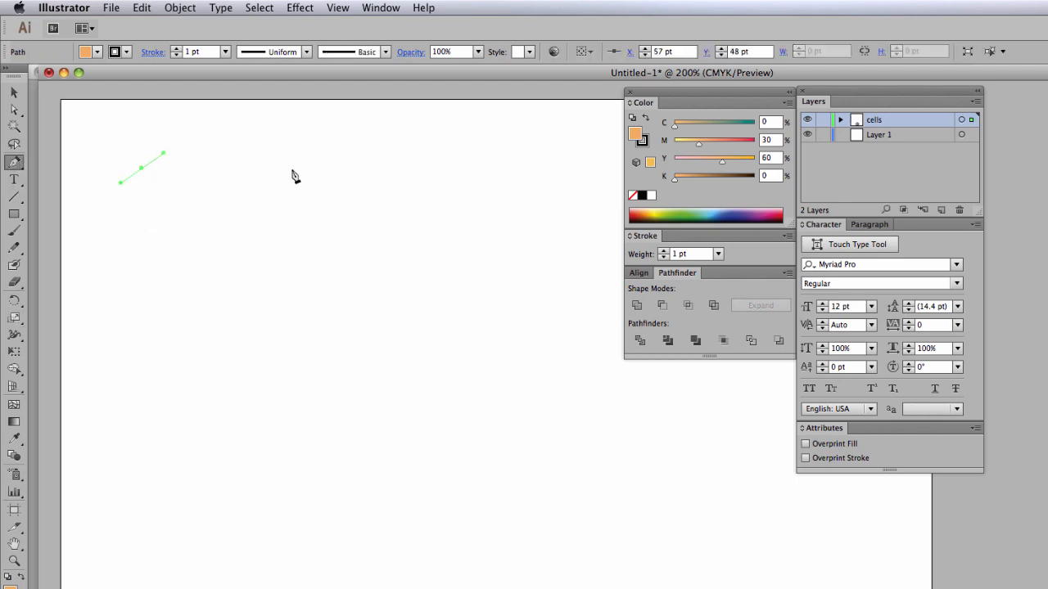
drag(264, 160, 310, 178)
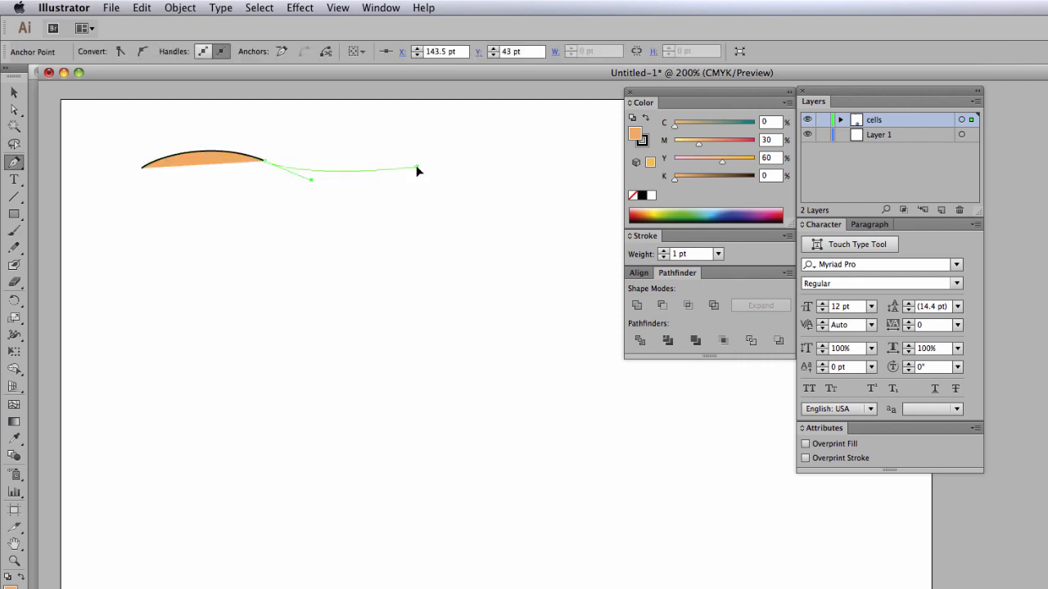
drag(416, 168, 453, 156)
drag(446, 241, 375, 274)
drag(282, 240, 246, 220)
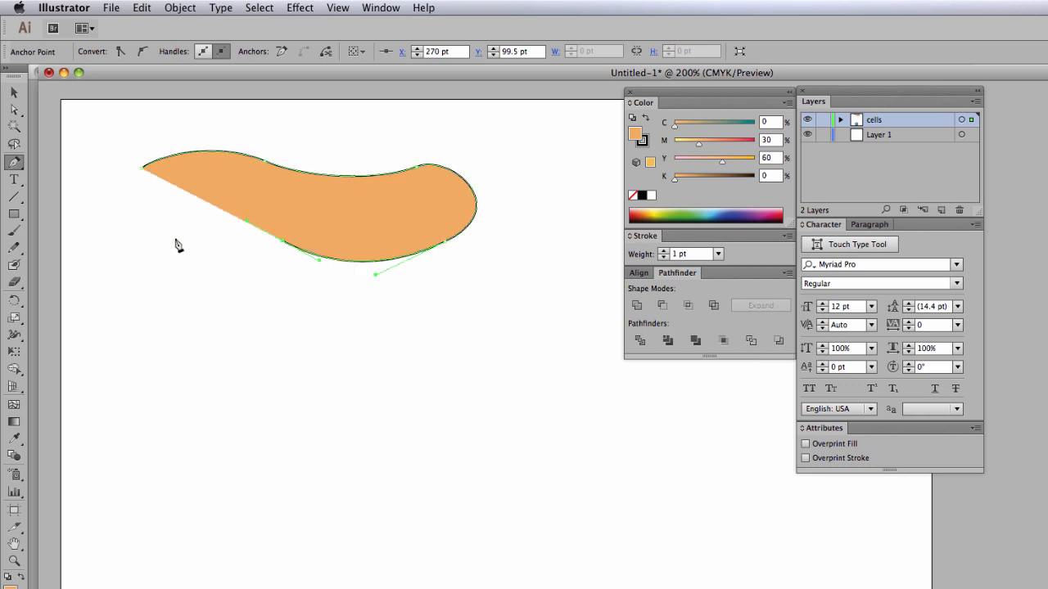
drag(163, 235, 133, 252)
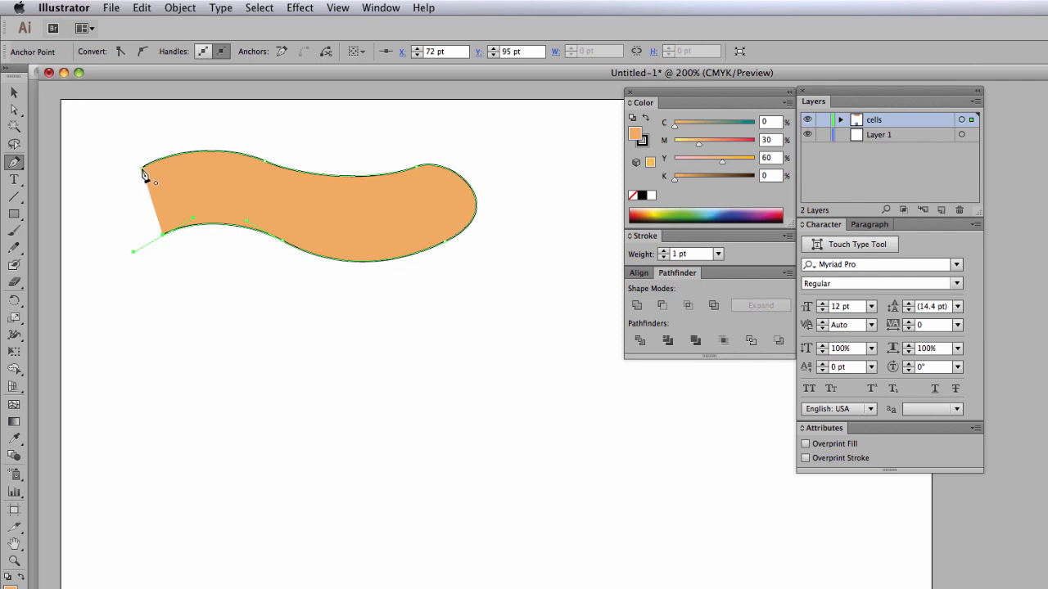
drag(144, 170, 189, 139)
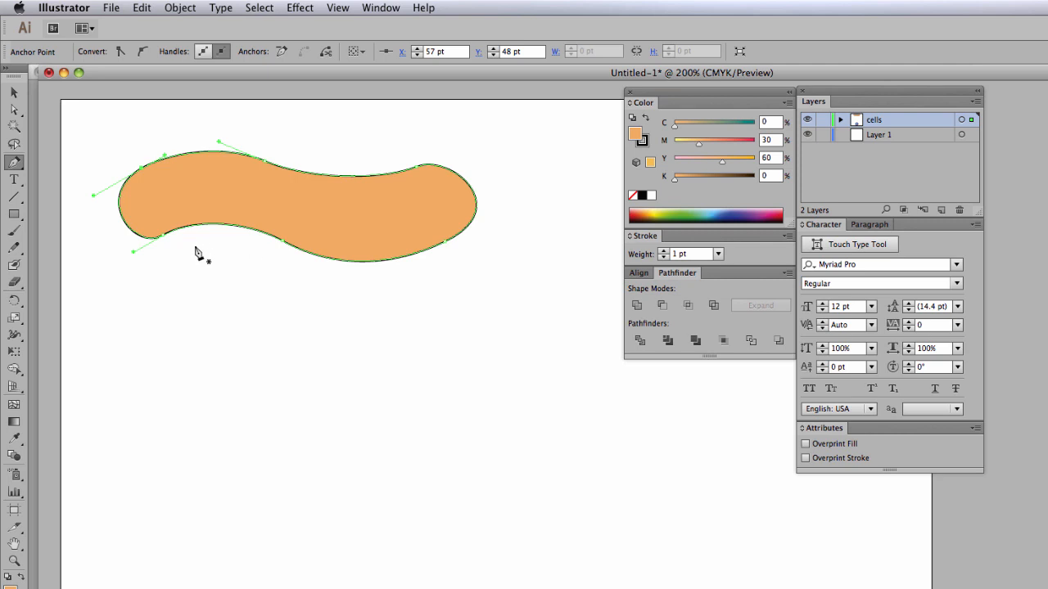
key(super)
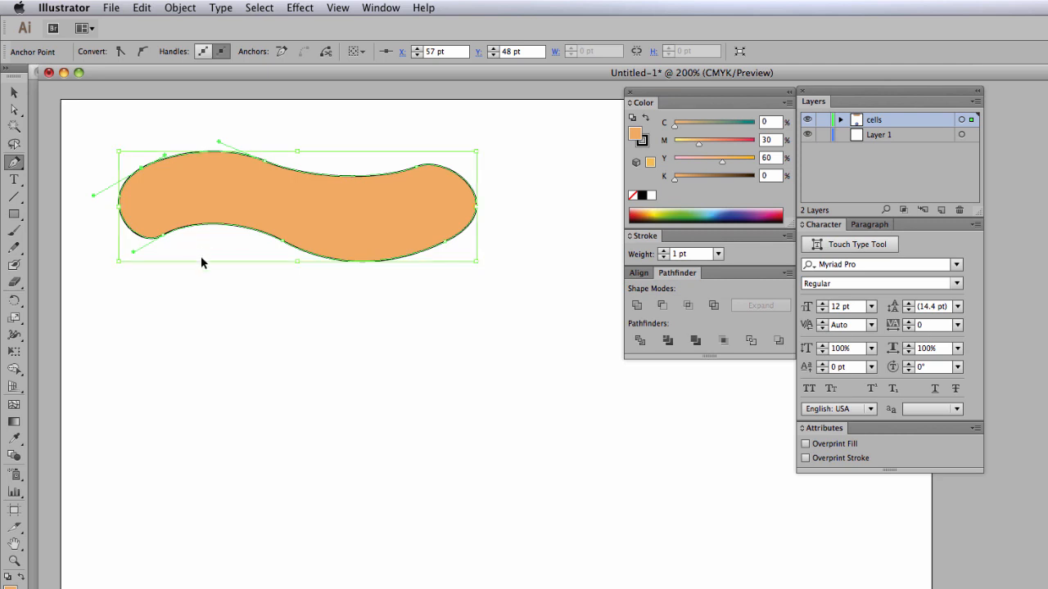
super+click(202, 262)
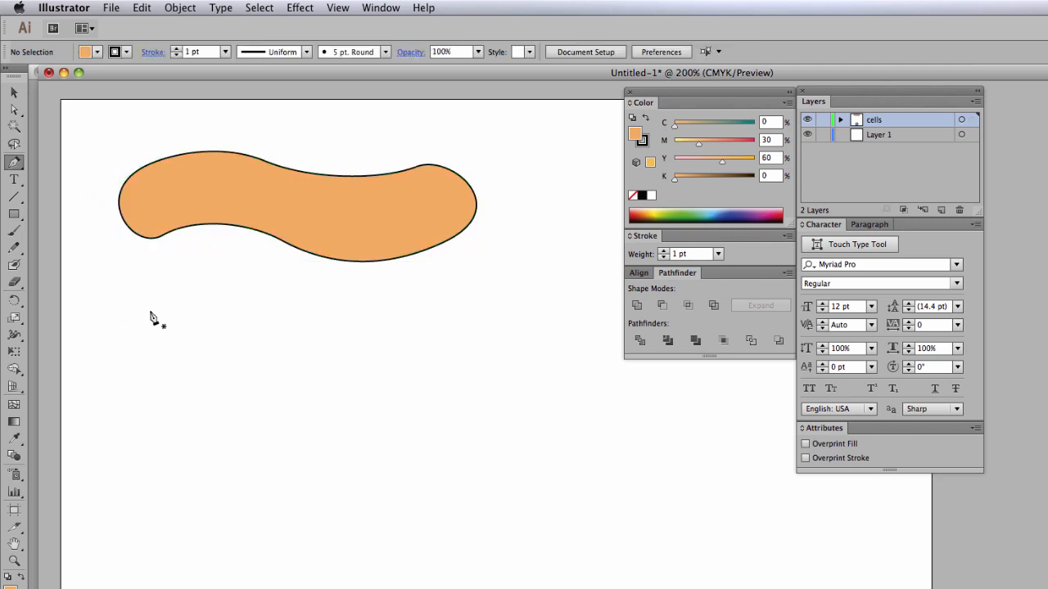
Draw a second wavy shape below the first, leave its left end open at about X 83 pt, Y 188 pt, and deselect it.
drag(270, 295, 314, 310)
drag(402, 304, 472, 283)
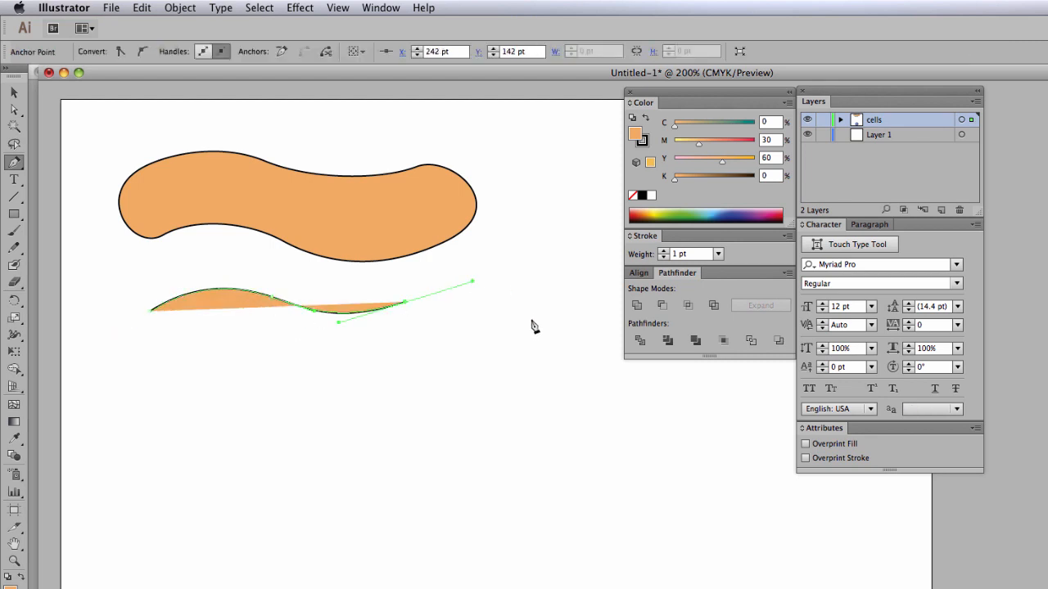
drag(409, 367, 336, 381)
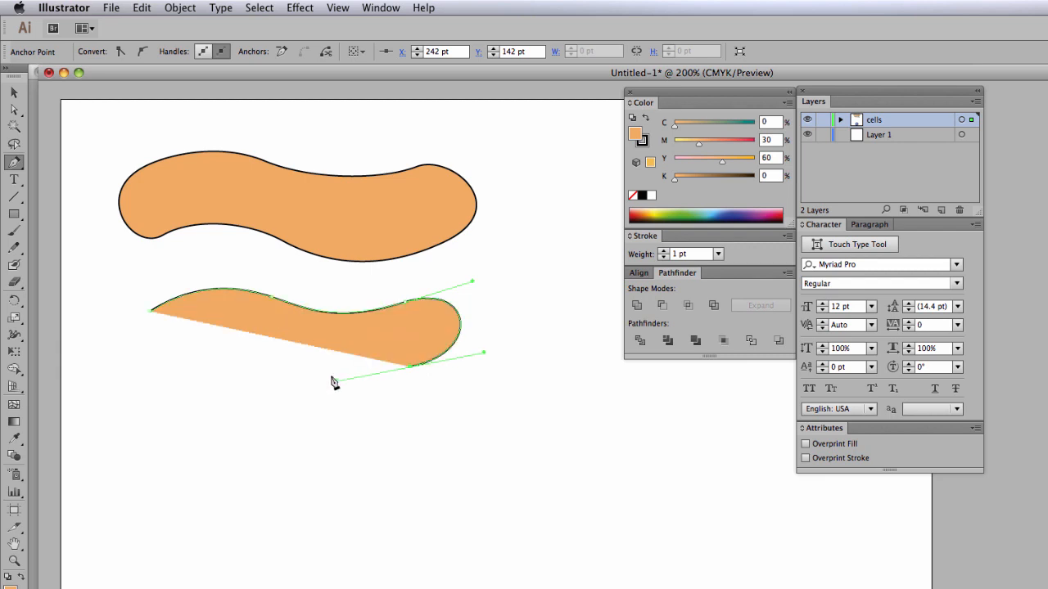
drag(246, 358, 211, 339)
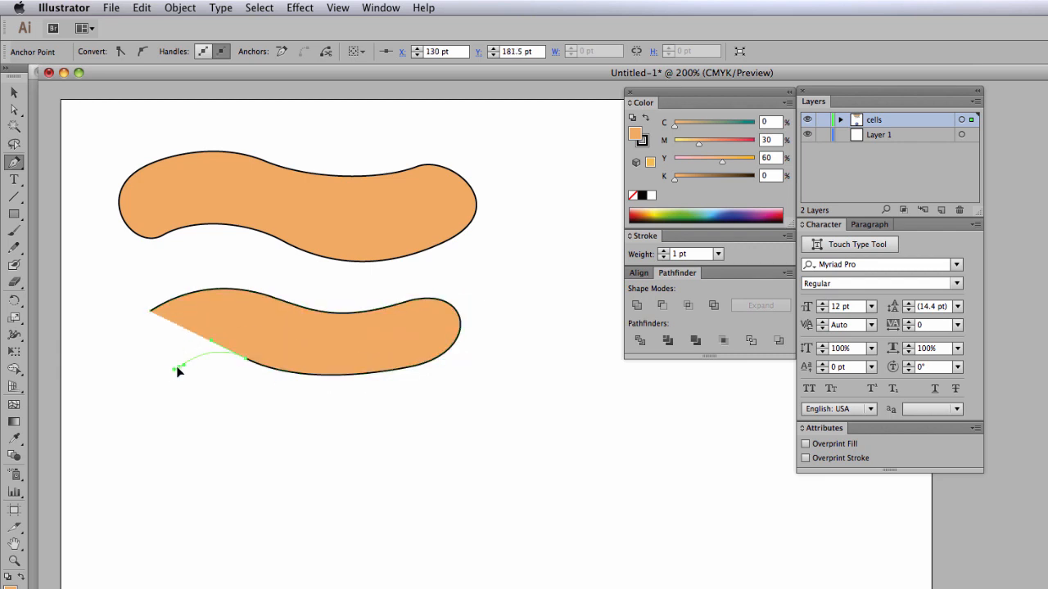
drag(161, 382, 160, 379)
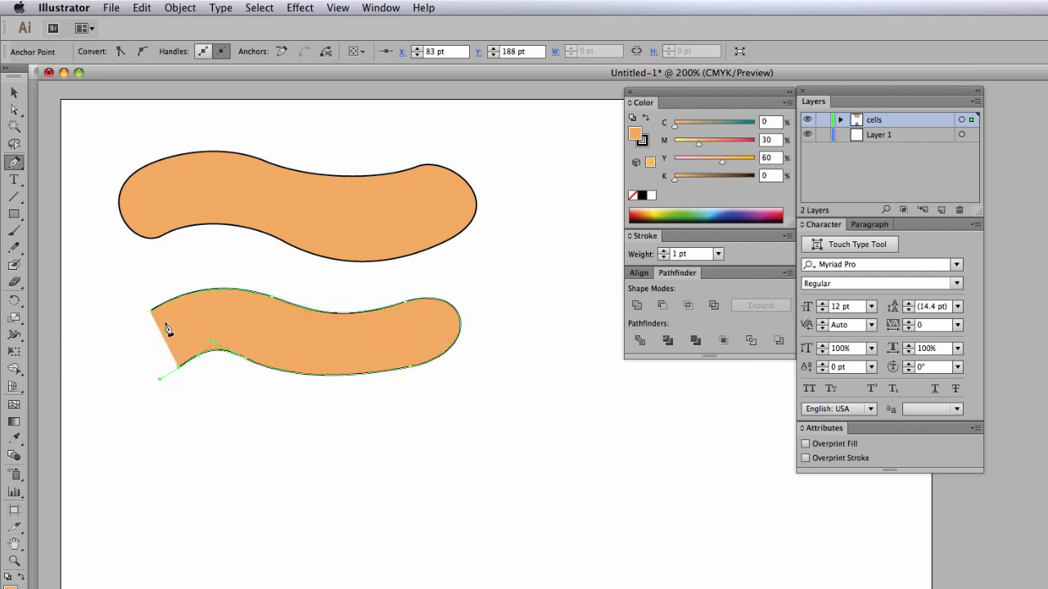
click(15, 109)
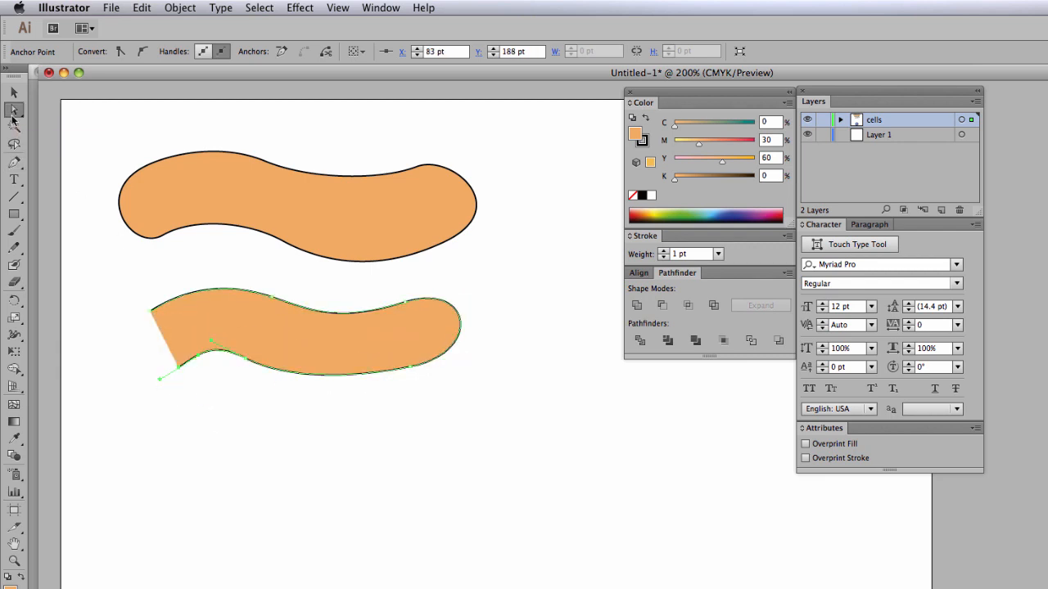
click(514, 291)
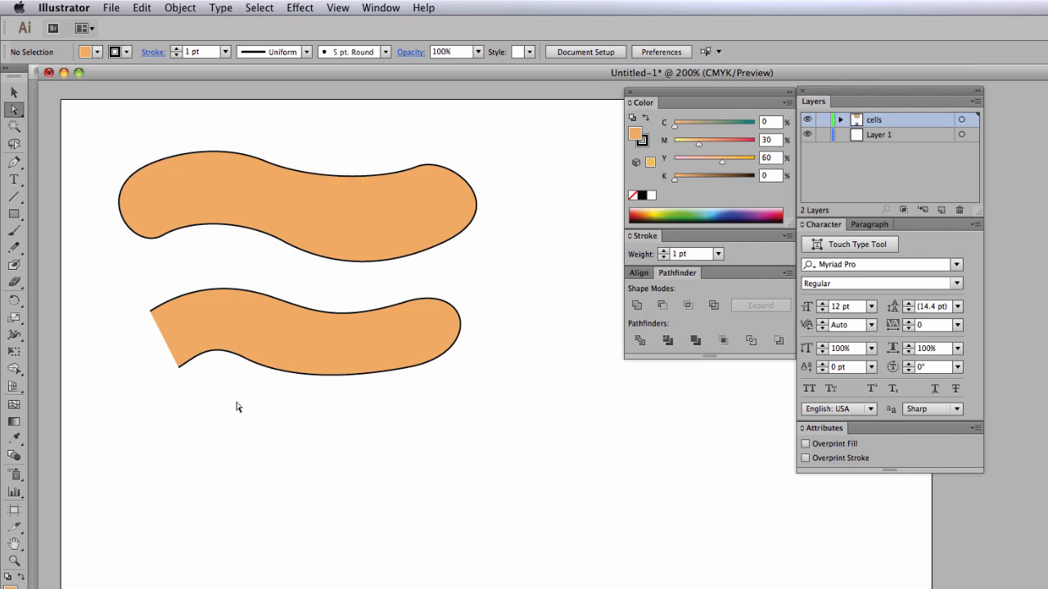
Resume the open path from its lower-left endpoint with the Pen tool and close it with a curve at the upper-left endpoint.
click(16, 163)
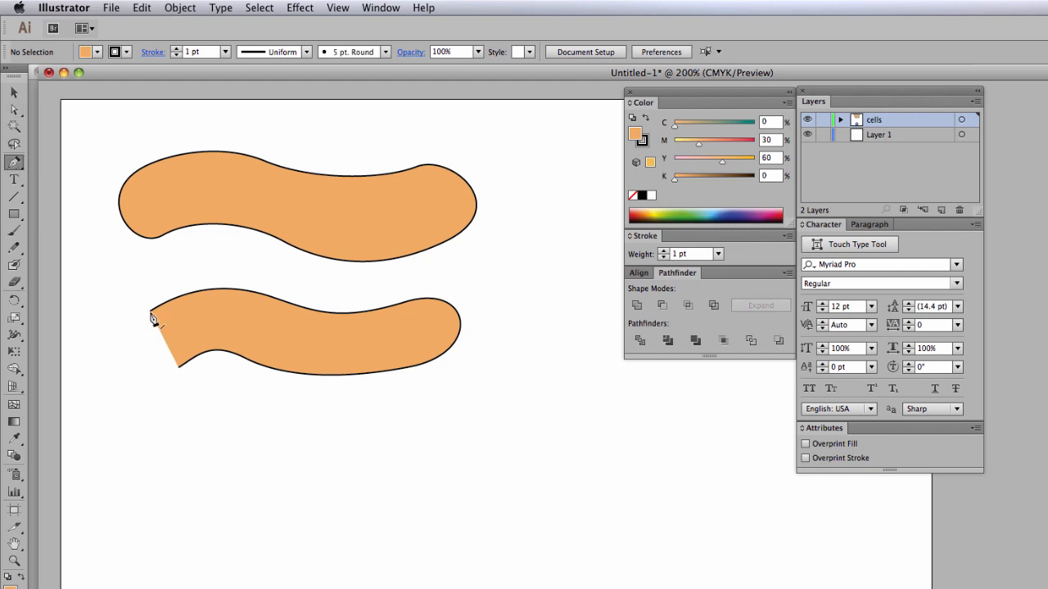
click(176, 367)
drag(141, 388, 146, 386)
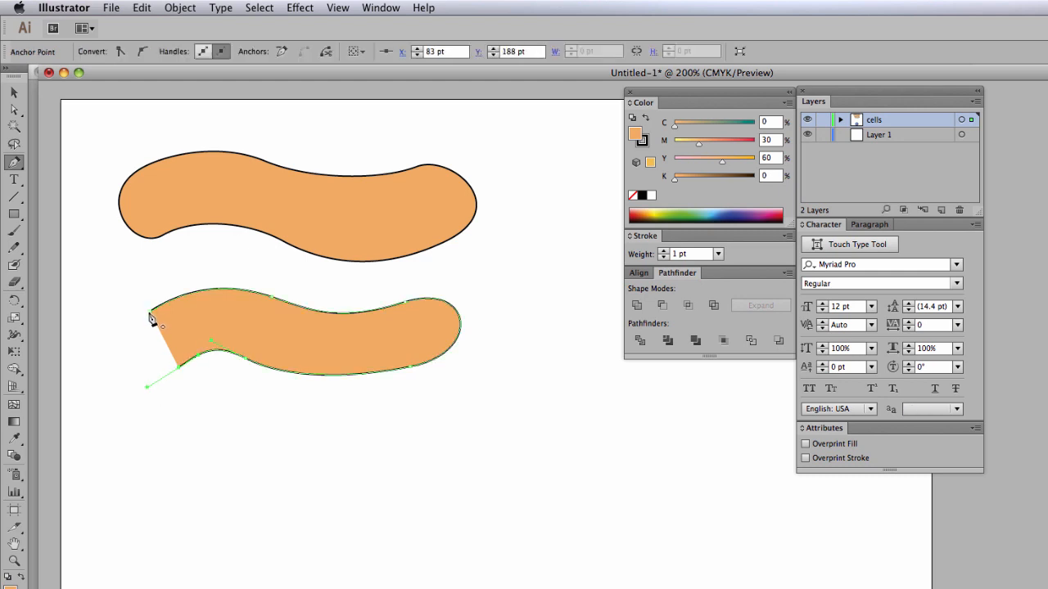
drag(151, 315, 188, 288)
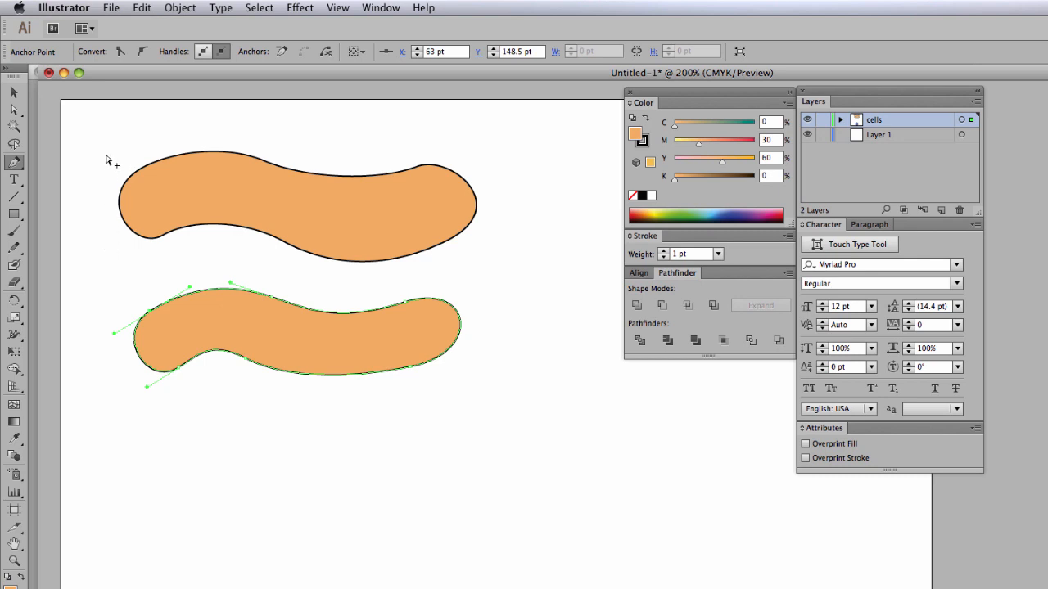
Delete both wavy shapes and draw an open three-point S-curve ending at about X 199 pt, Y 73.5 pt, then deselect it.
drag(105, 158, 304, 395)
key(Delete)
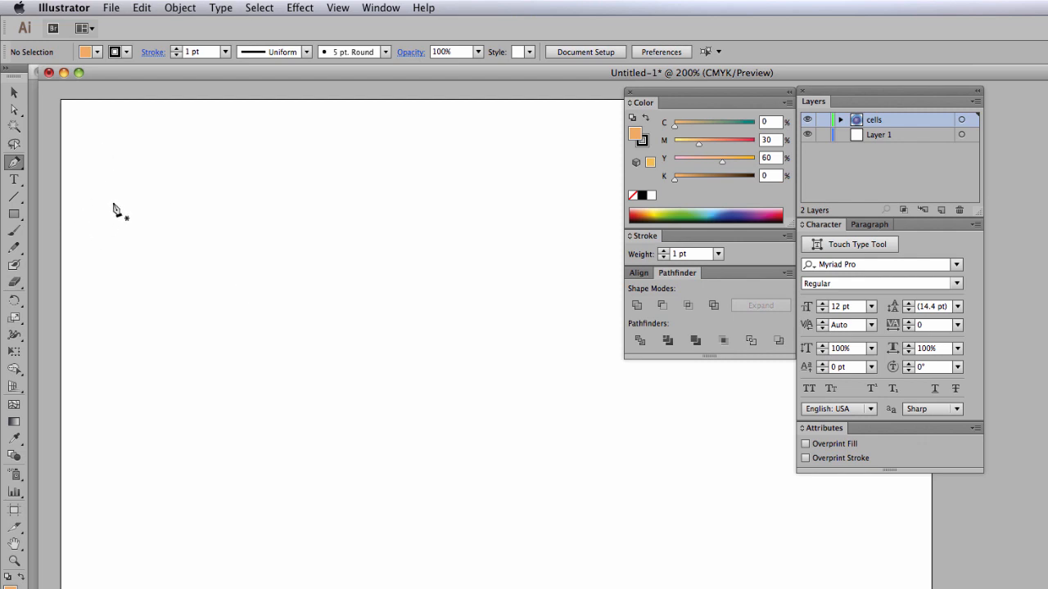
drag(113, 202, 154, 182)
drag(234, 188, 265, 203)
drag(344, 204, 365, 197)
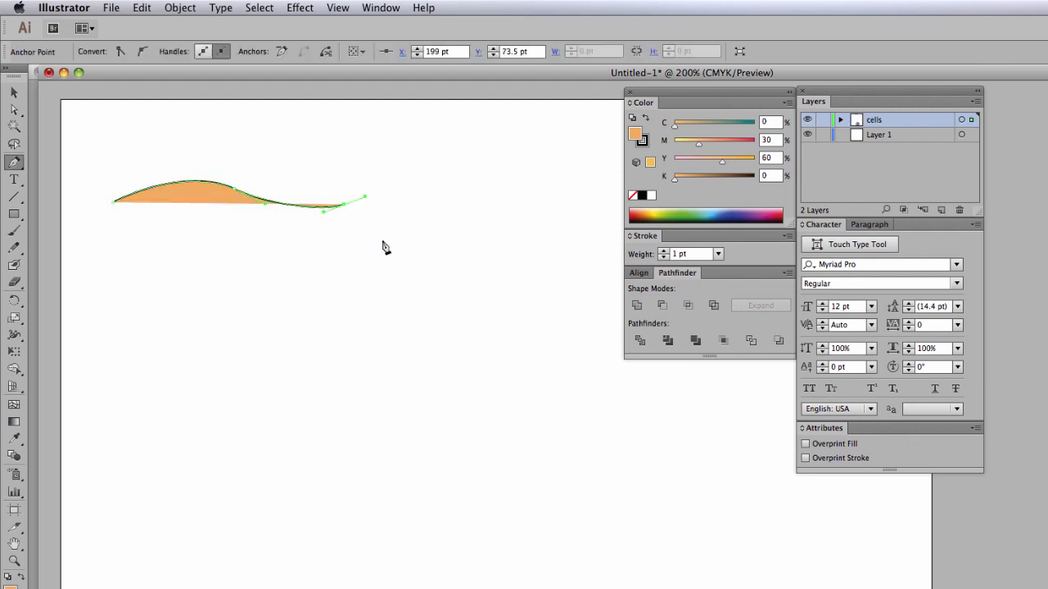
super+click(359, 162)
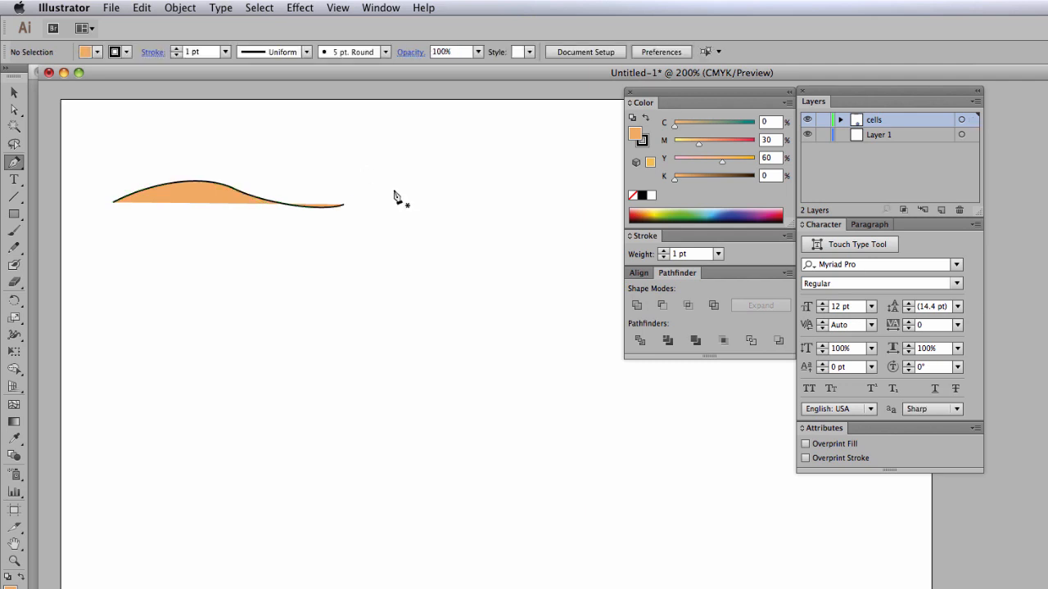
Draw a separate open S-curve to the right, from about X 234 pt, Y 63.5 pt to X 375.5 pt, Y 30.5 pt, and deselect it.
drag(424, 174, 425, 174)
drag(496, 170, 538, 186)
drag(595, 144, 606, 118)
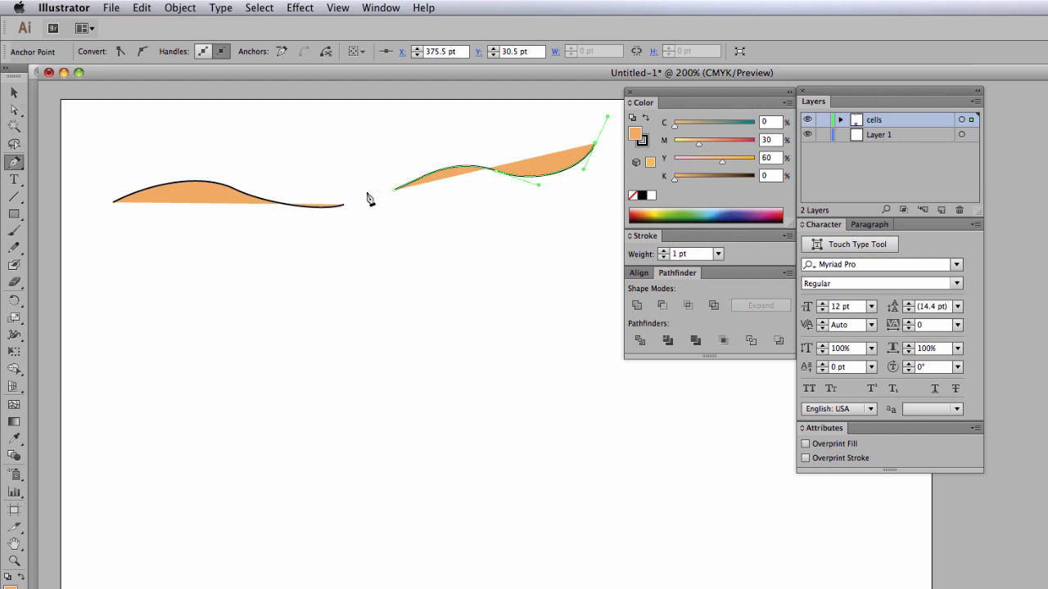
key(a)
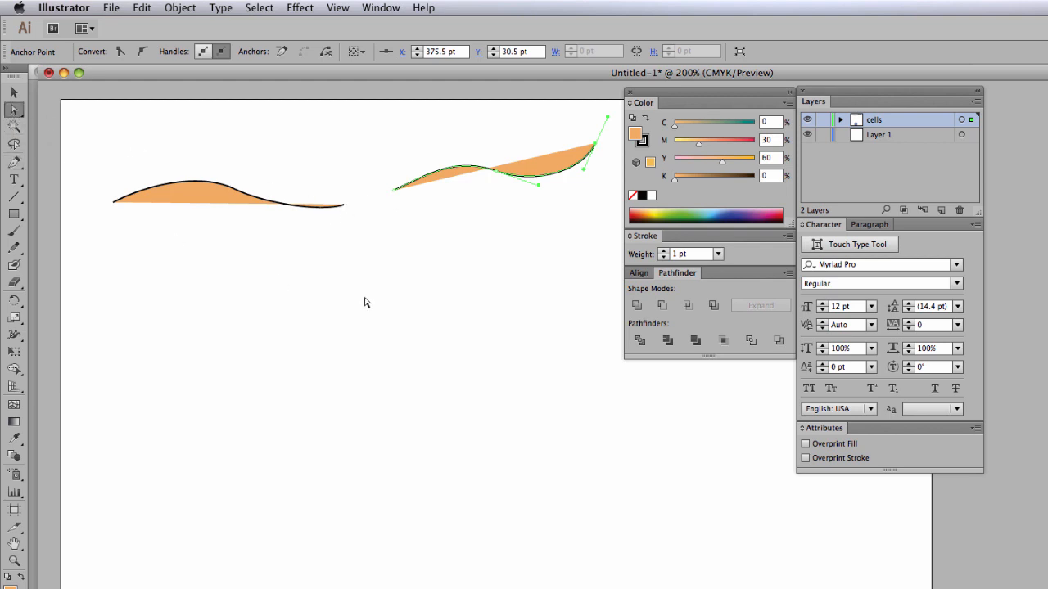
click(396, 270)
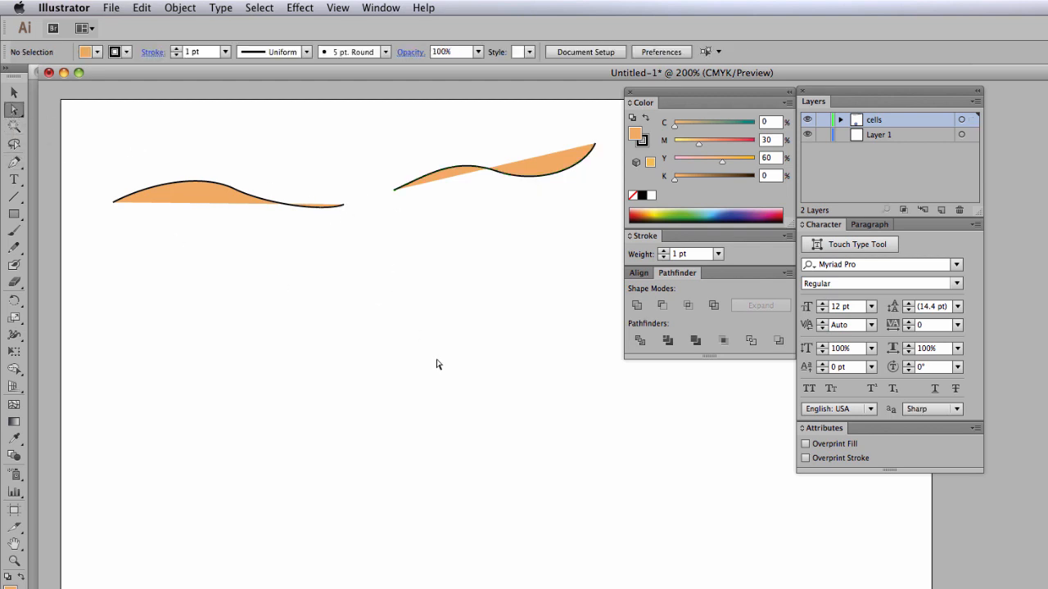
Join the first curve's right endpoint to the second curve's left endpoint with a smooth Pen tool segment.
click(14, 163)
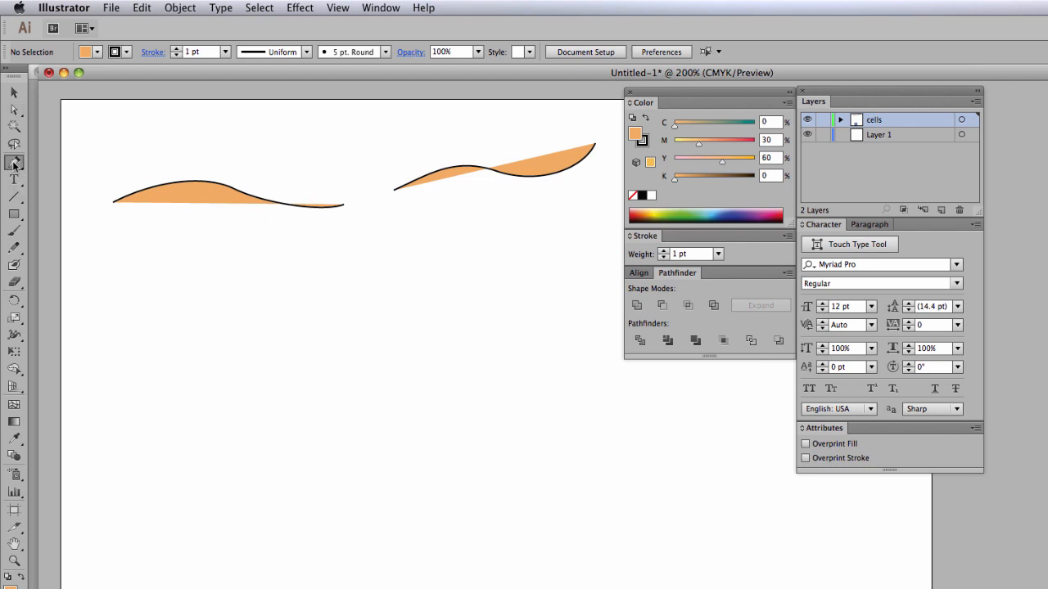
click(344, 205)
drag(363, 202, 365, 200)
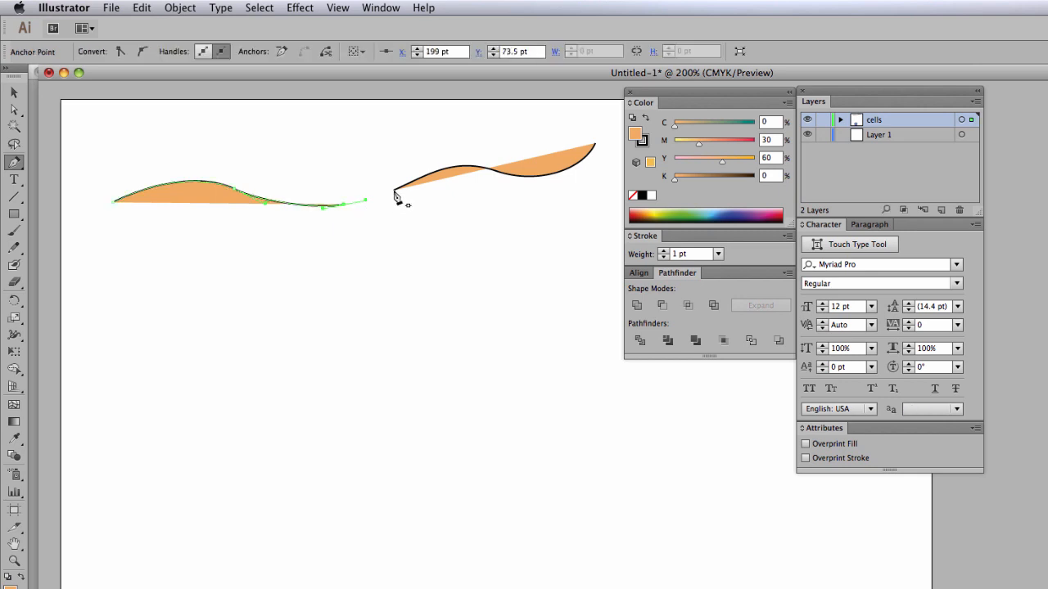
drag(395, 191, 411, 187)
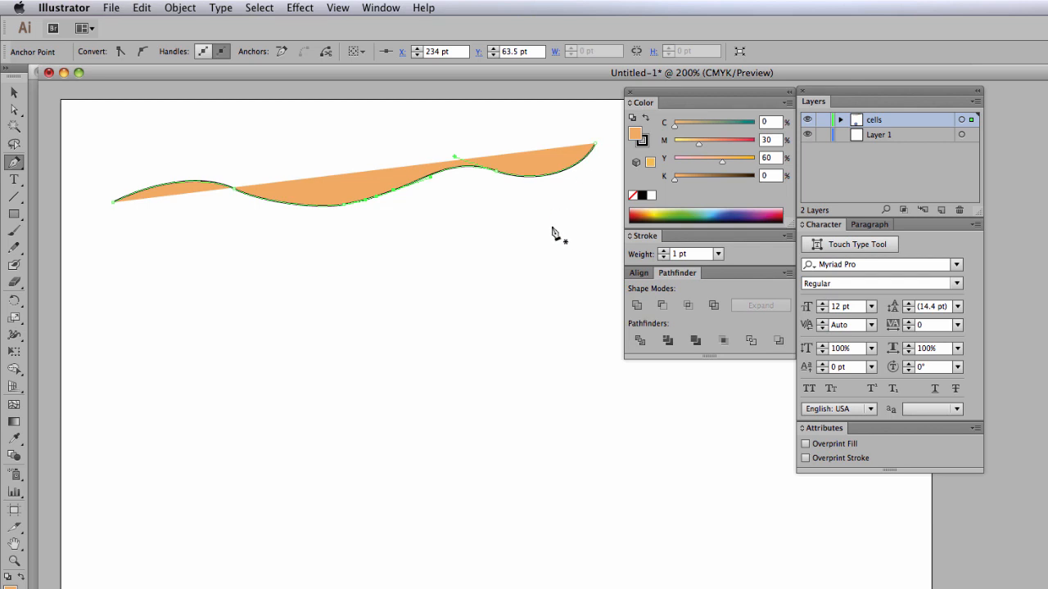
Delete the joined path and draw a new open arched curve ending at about X 197.5 pt, Y 113 pt, then deselect it.
key(Delete)
key(Delete)
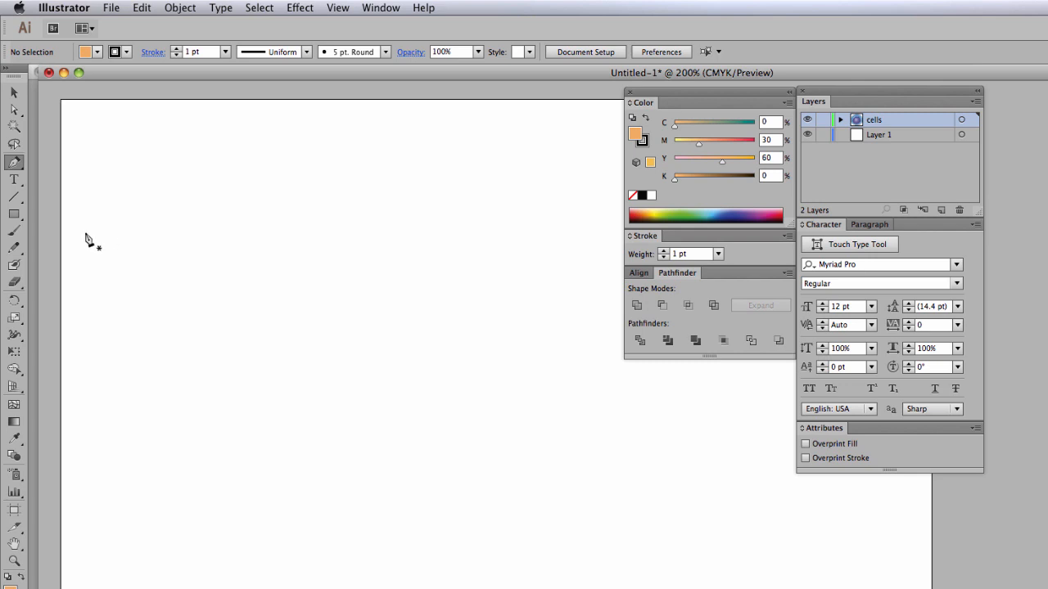
click(123, 210)
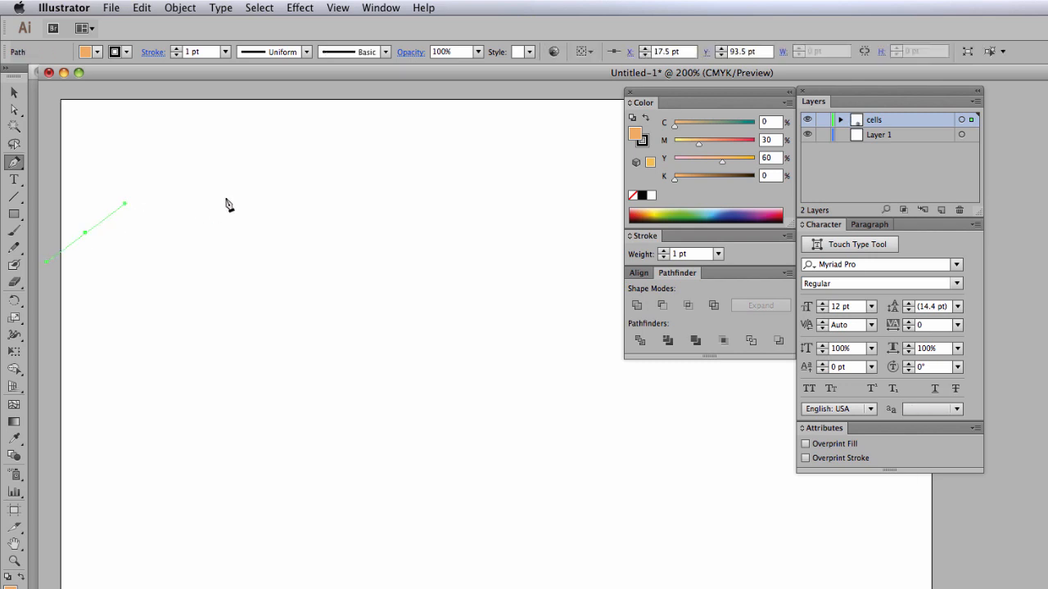
drag(210, 193, 238, 210)
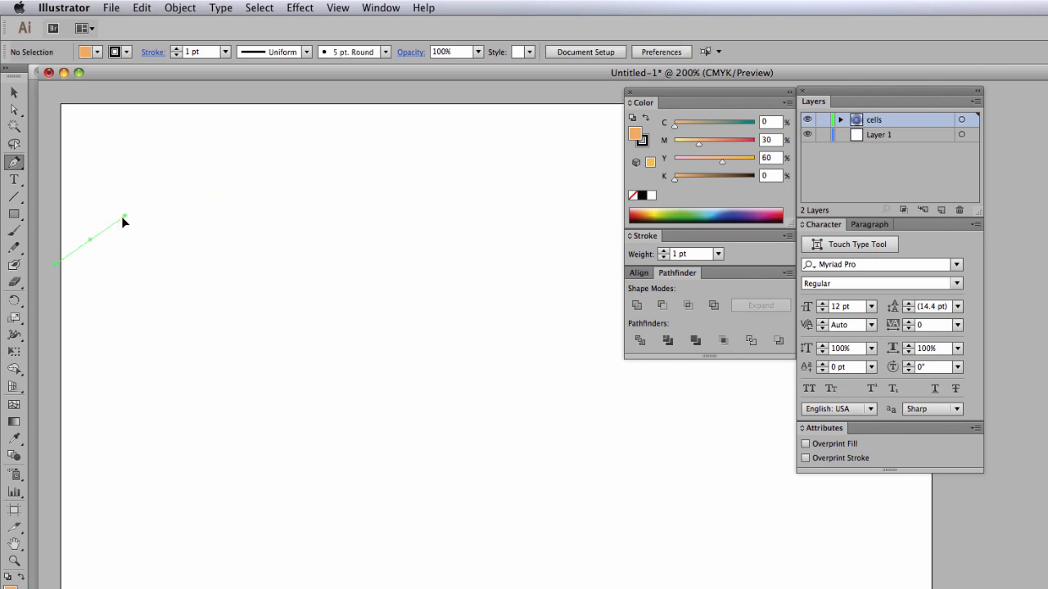
drag(213, 208, 264, 217)
drag(340, 264, 409, 274)
click(14, 109)
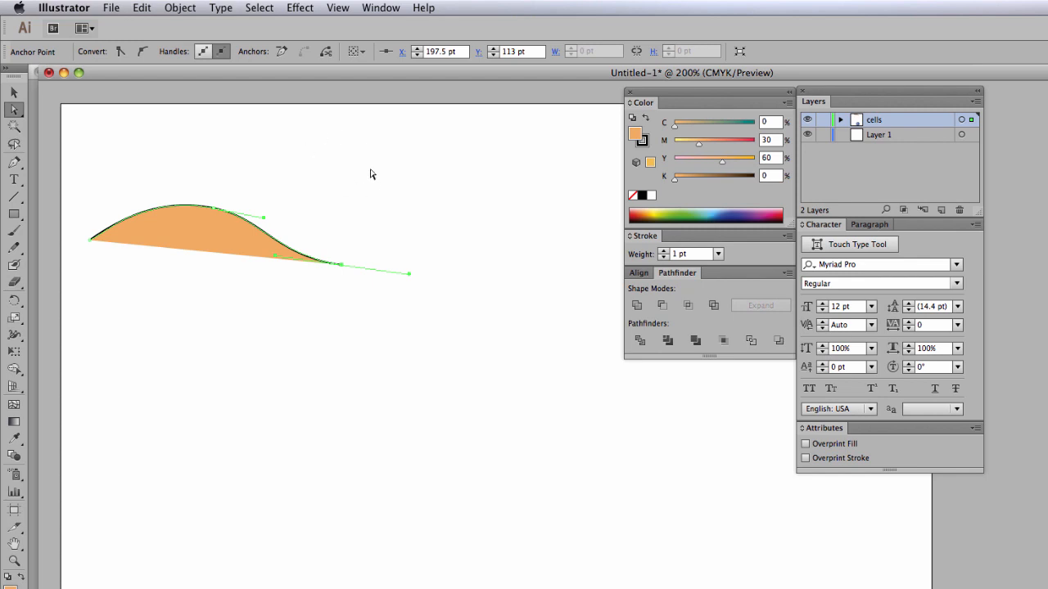
click(309, 195)
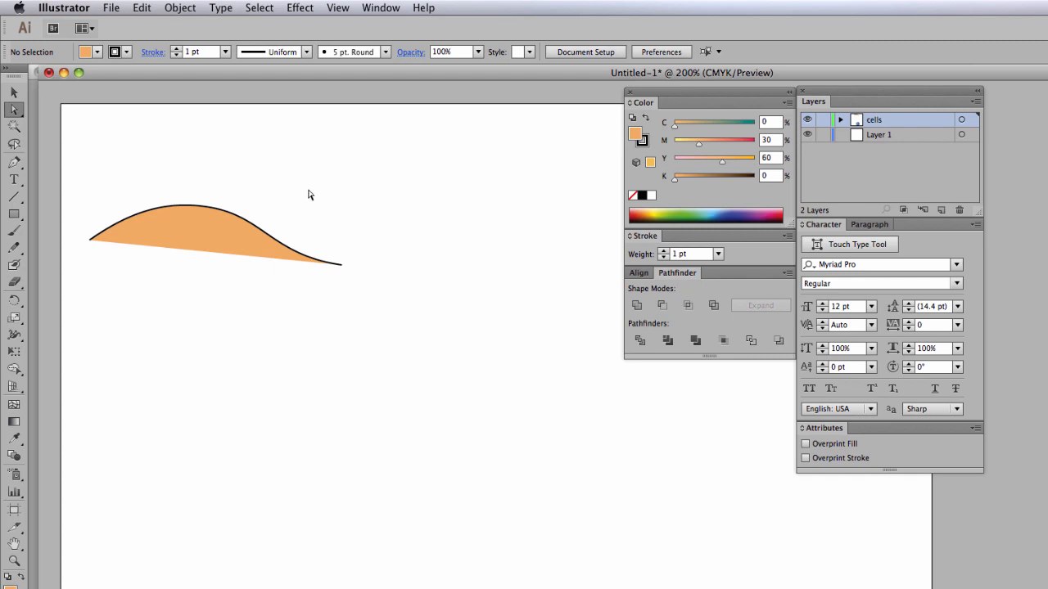
Draw a second open curve to the right, from about X 237 pt, Y 80.5 pt to X 373.5 pt, Y 85 pt, and deselect it.
click(14, 163)
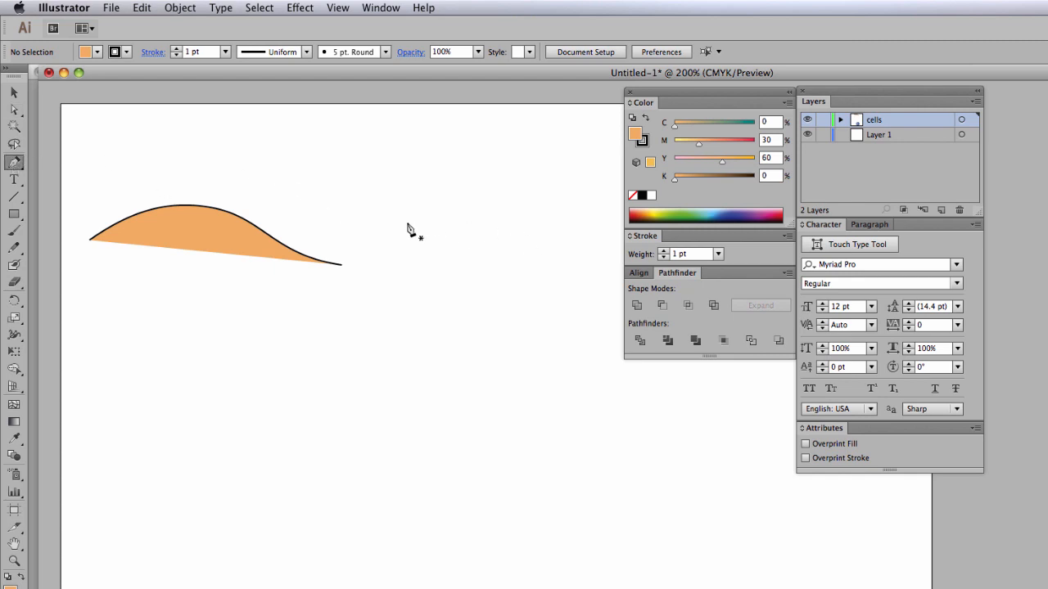
drag(398, 218, 456, 227)
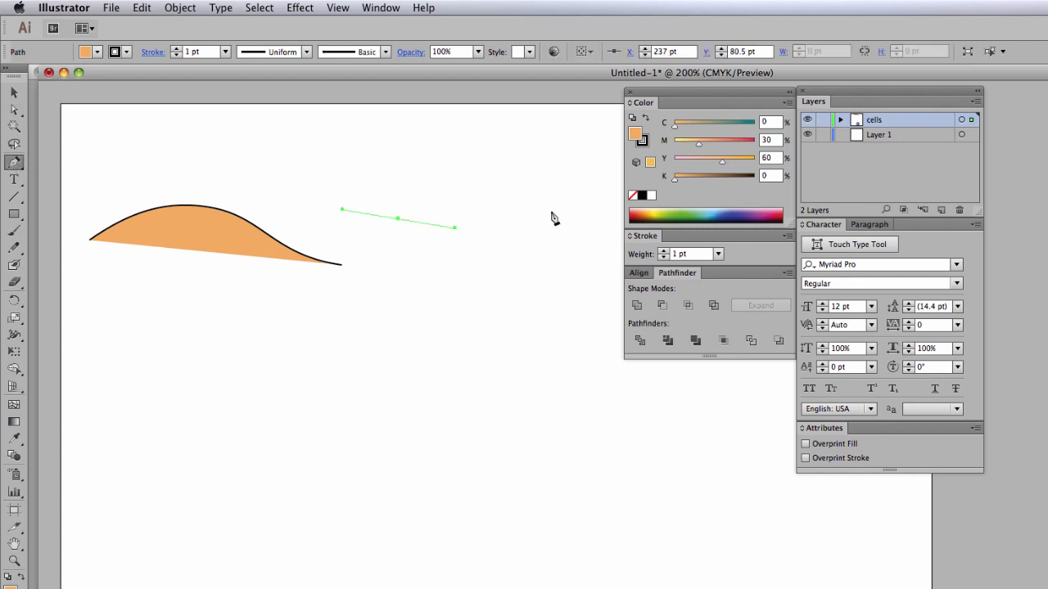
drag(514, 191, 546, 168)
drag(593, 223, 584, 264)
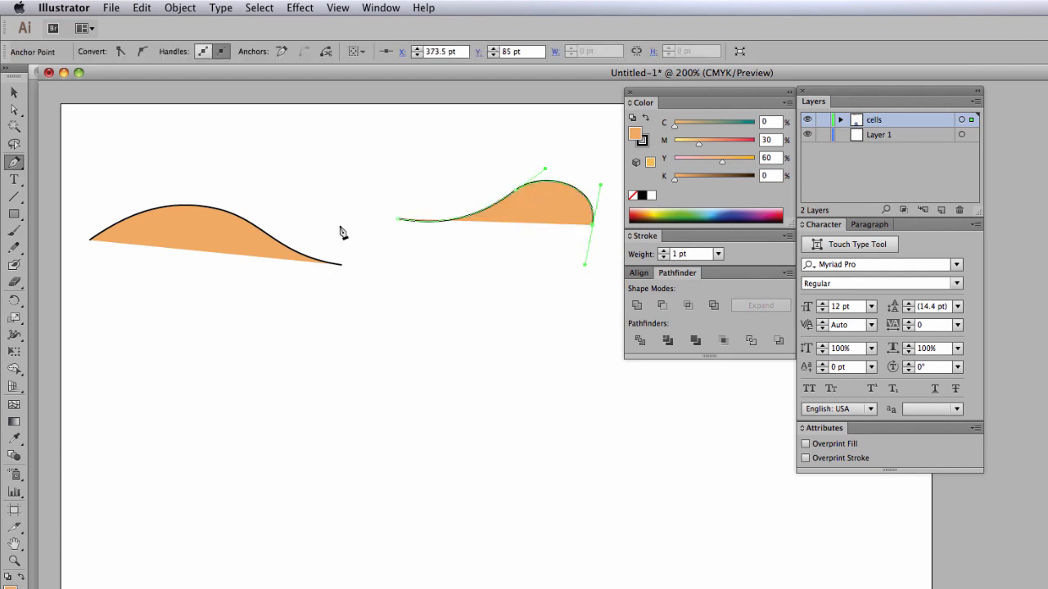
click(14, 109)
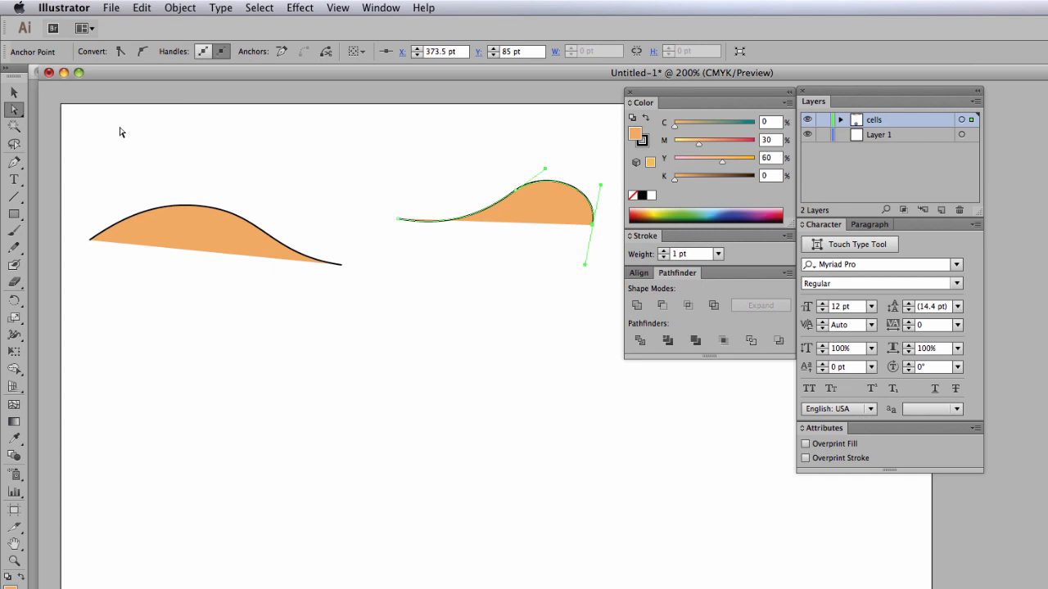
scroll(336, 175, right, 1)
click(335, 175)
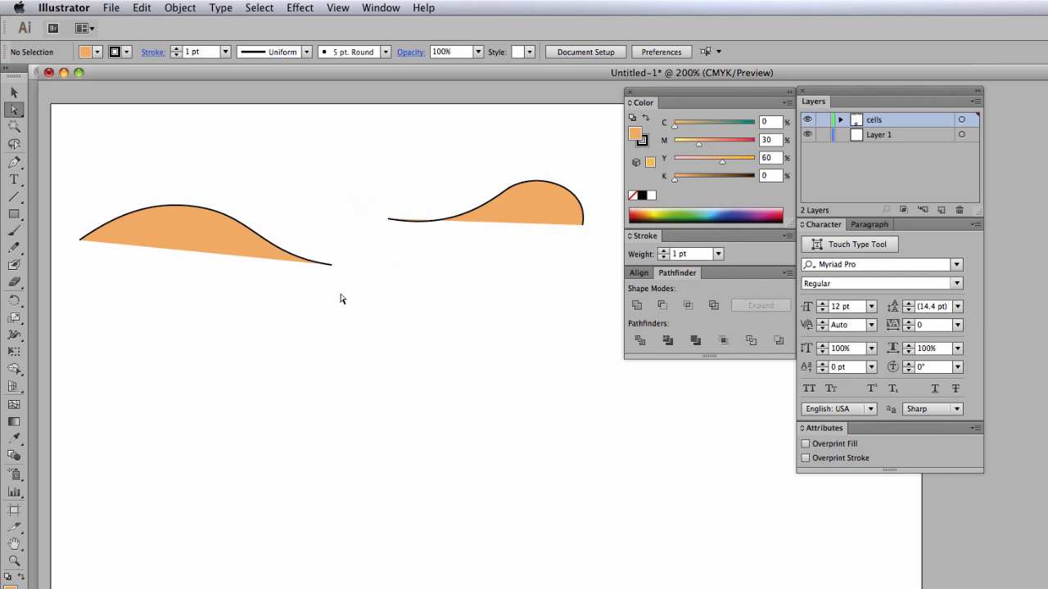
Join the first curve's right endpoint to the second curve's left endpoint with the Join command.
click(14, 162)
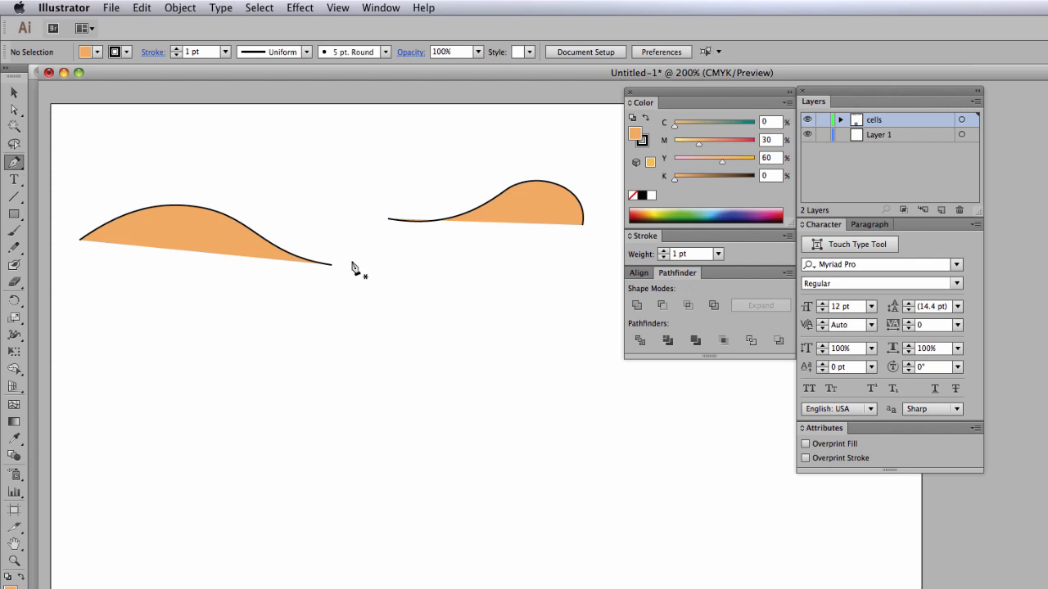
click(14, 110)
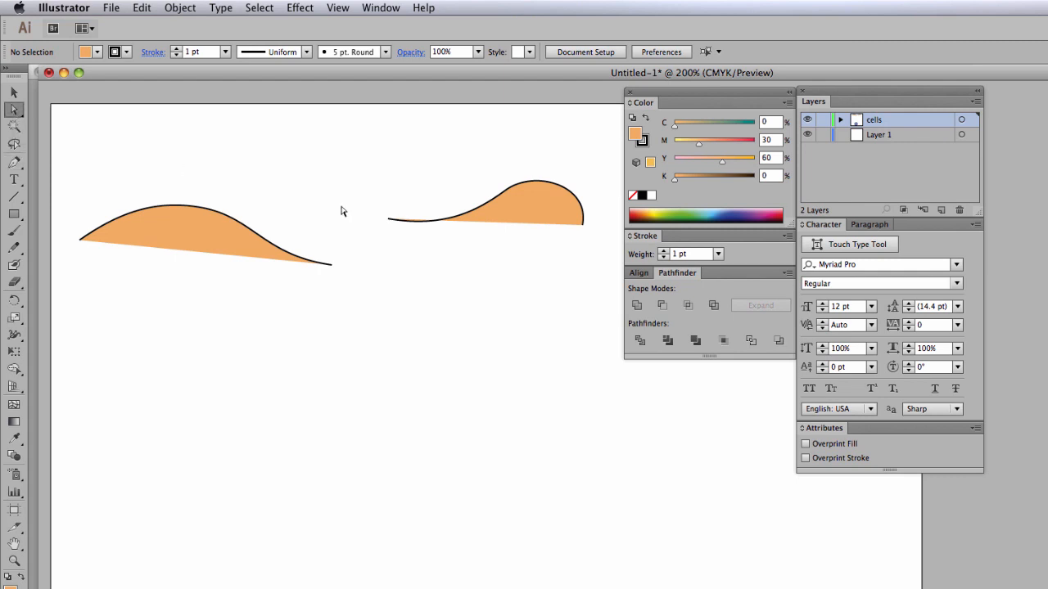
click(331, 266)
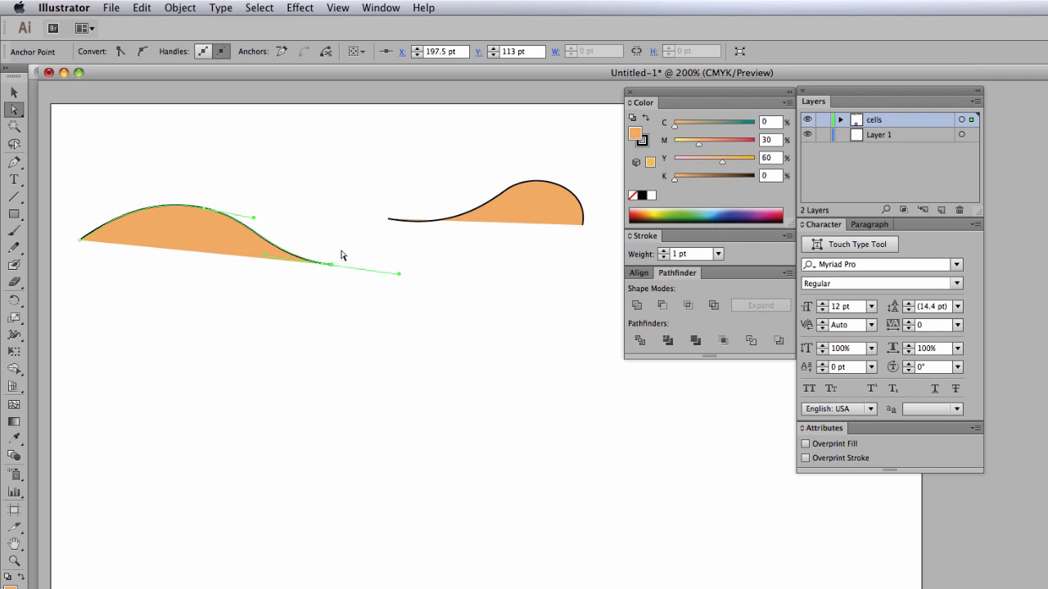
click(389, 221)
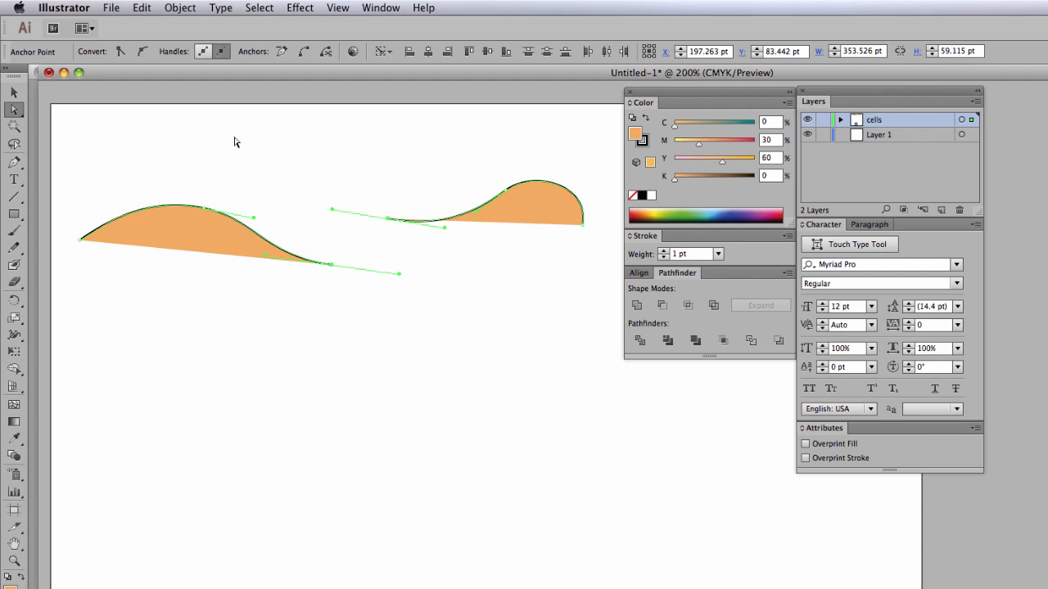
click(176, 10)
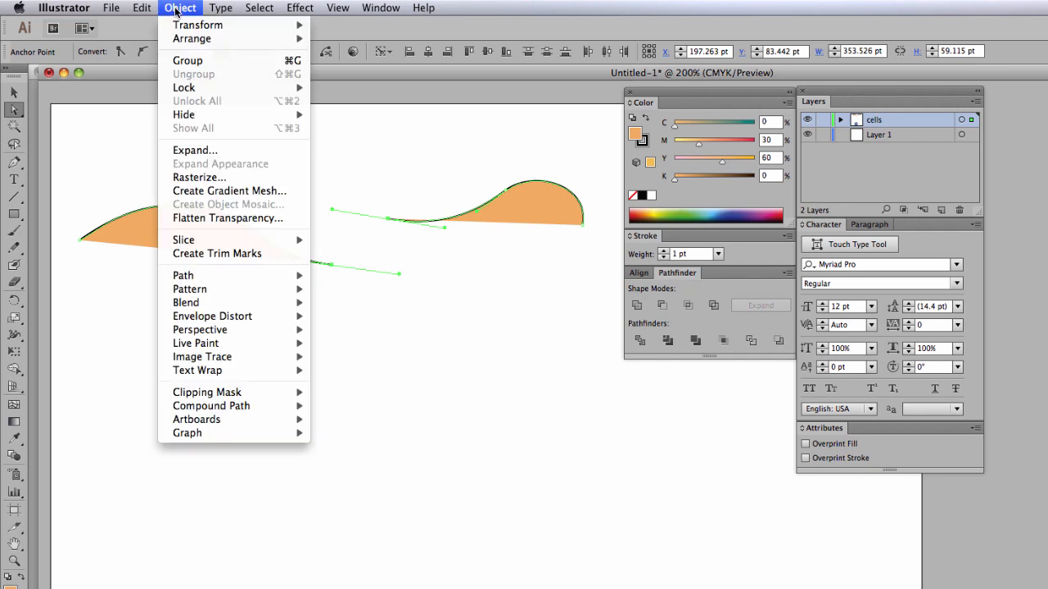
mouse_move(200, 275)
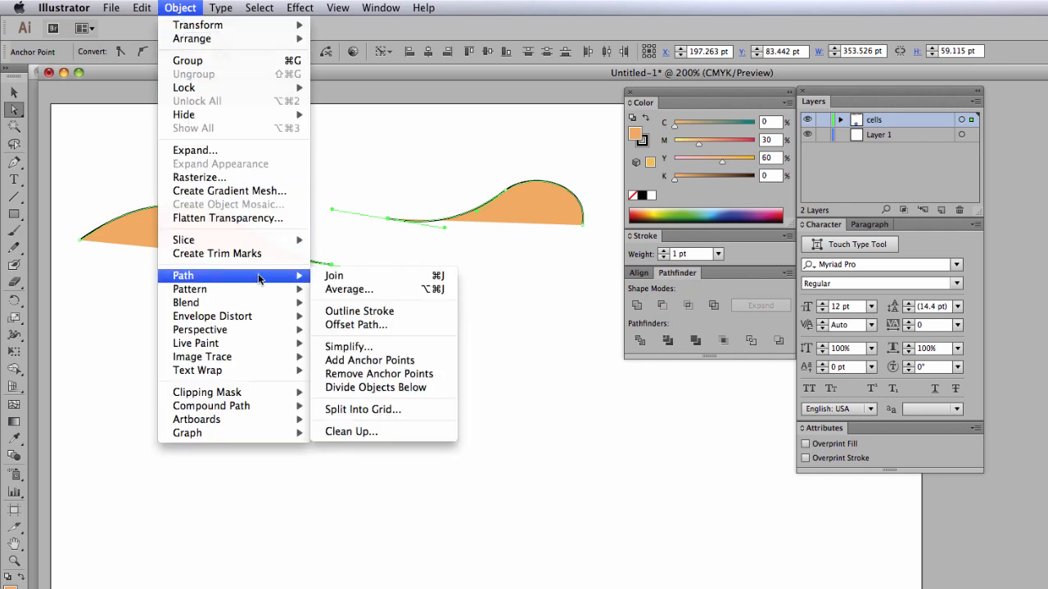
click(356, 279)
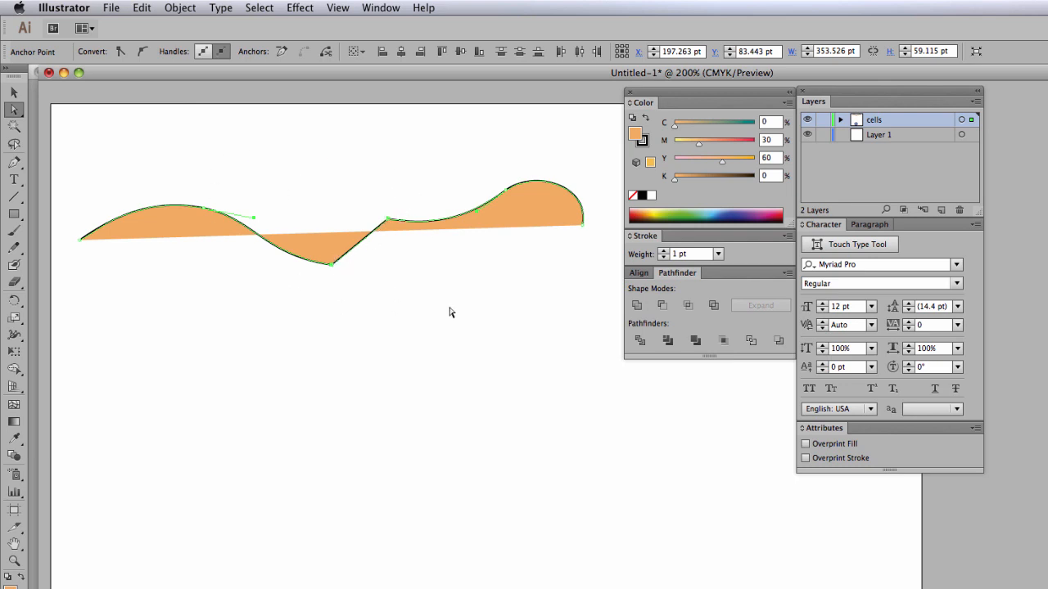
click(292, 237)
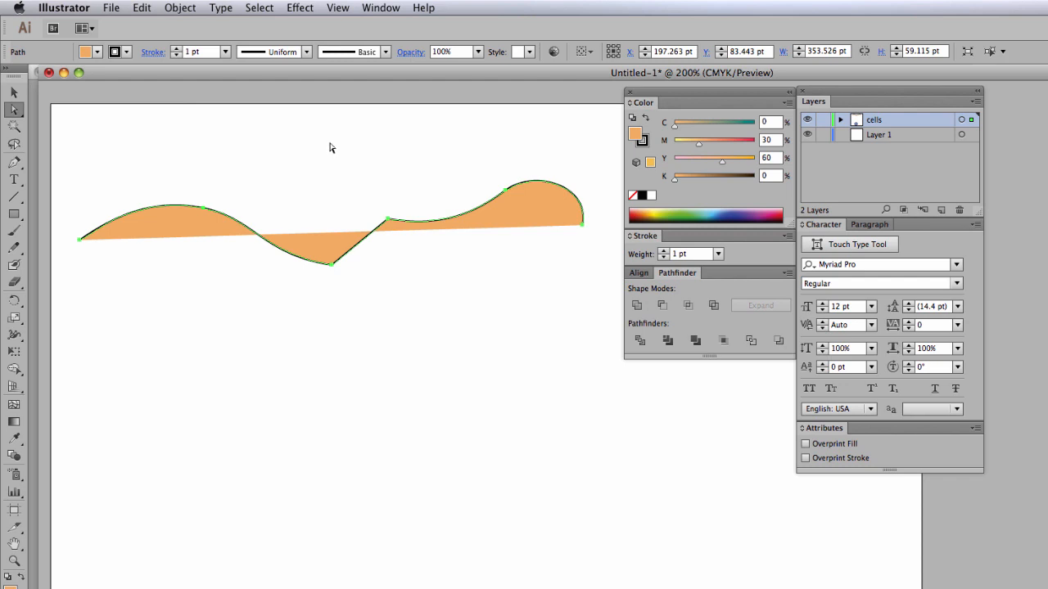
Undo the join and deselect both curves.
click(141, 8)
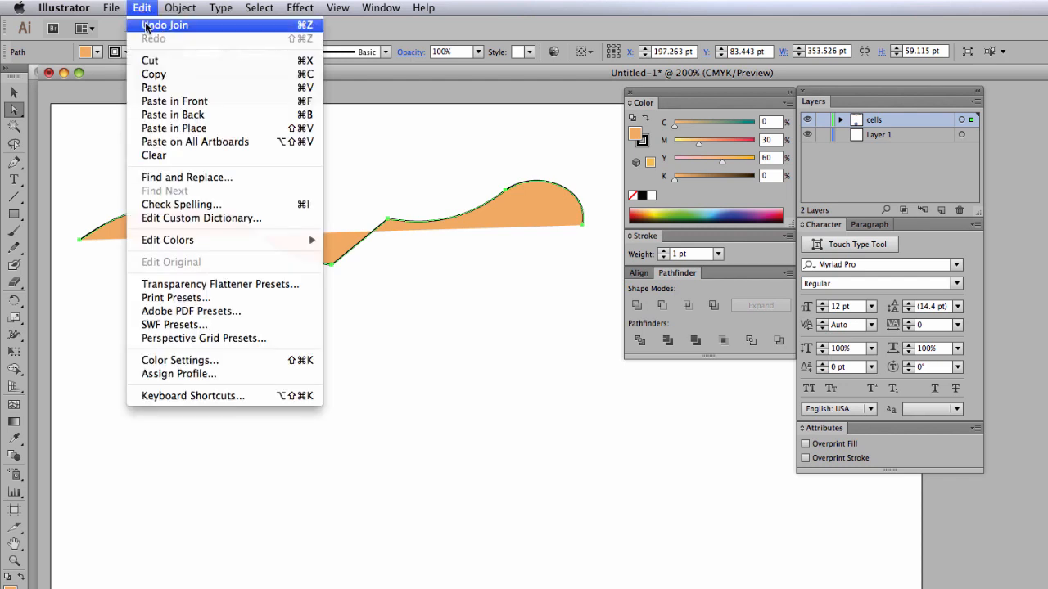
click(149, 26)
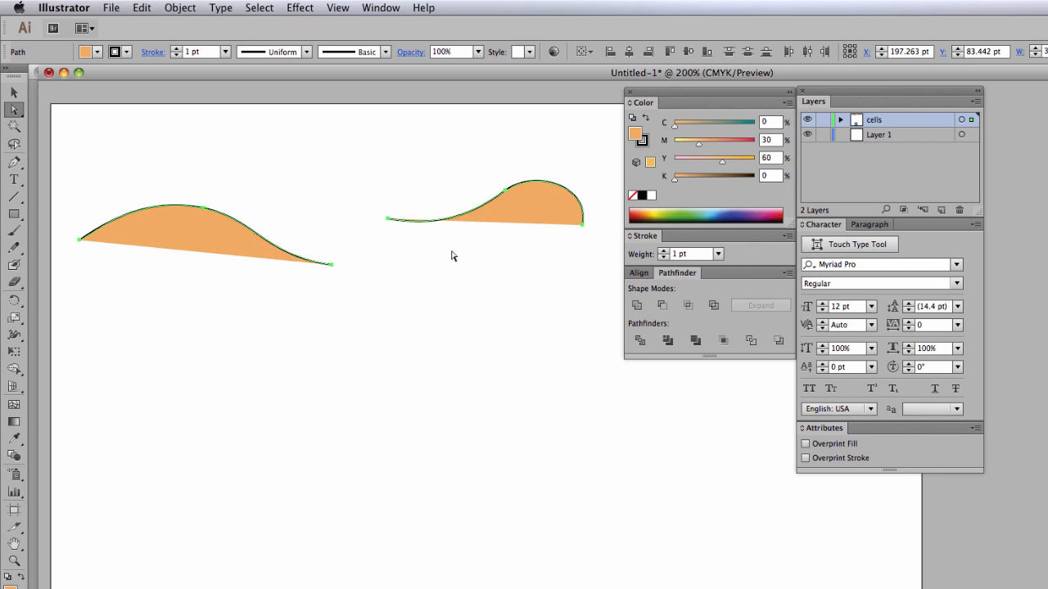
click(274, 171)
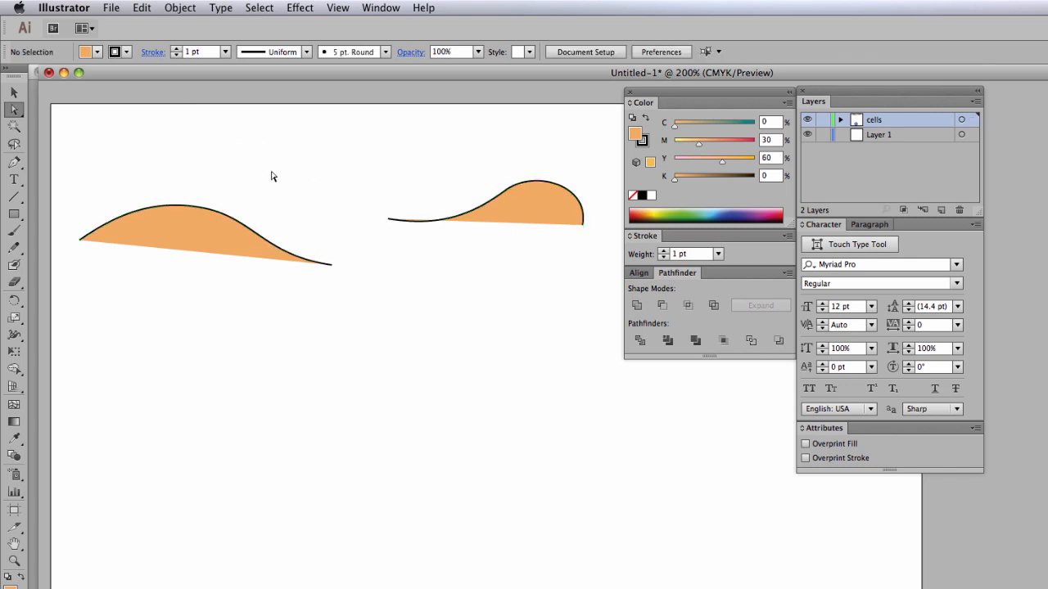
Average the two facing endpoints of the curves along both axes without joining them.
click(332, 265)
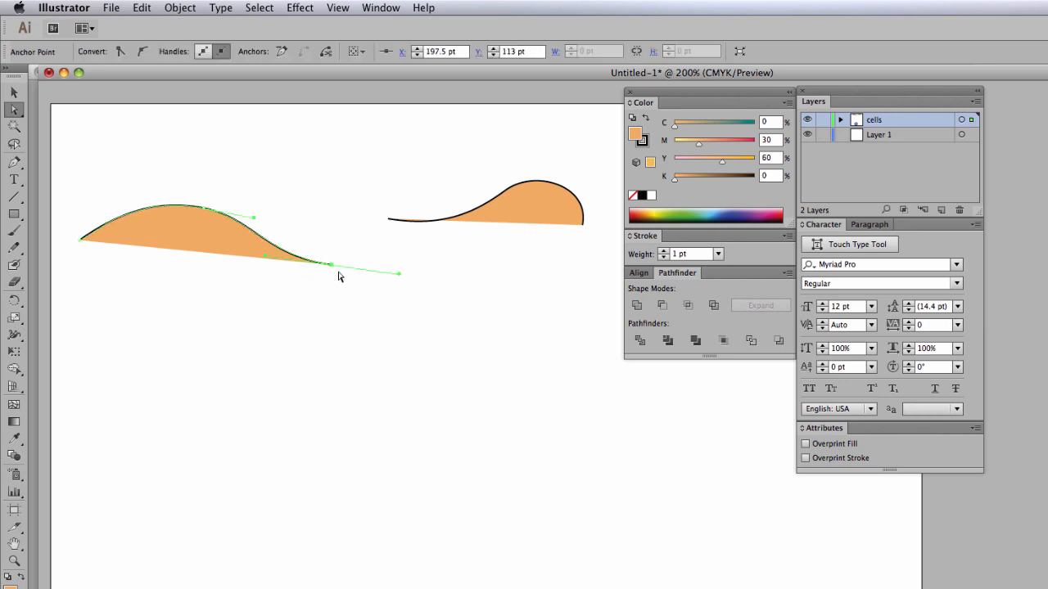
shift+click(389, 222)
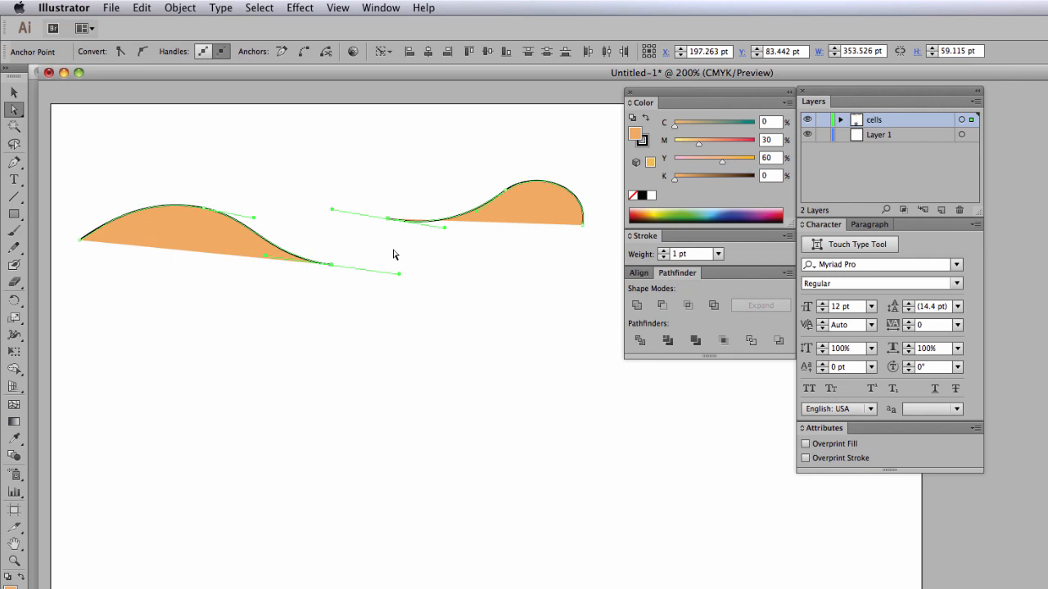
click(182, 10)
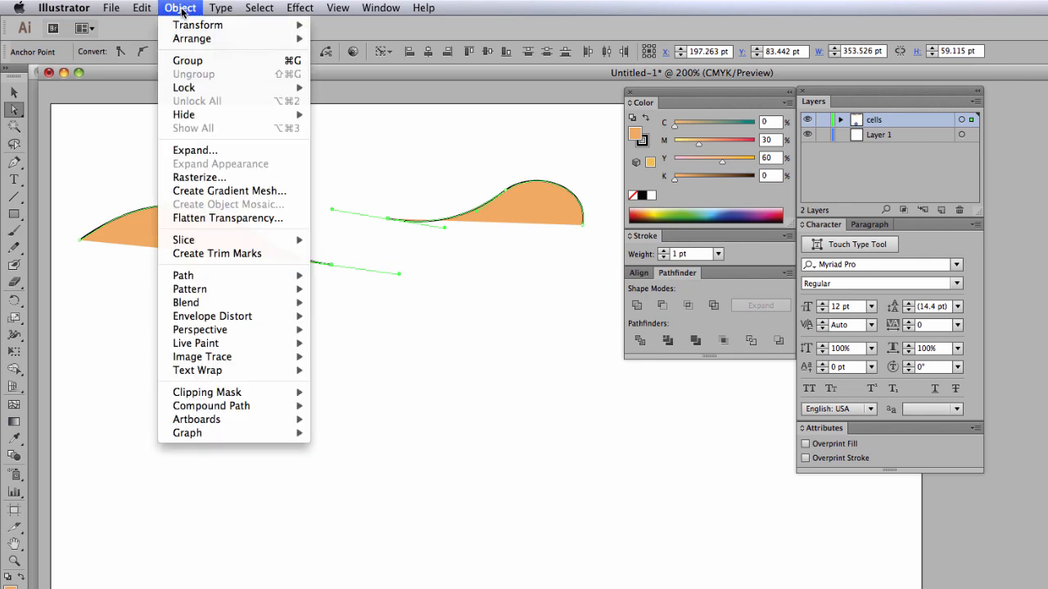
mouse_move(210, 279)
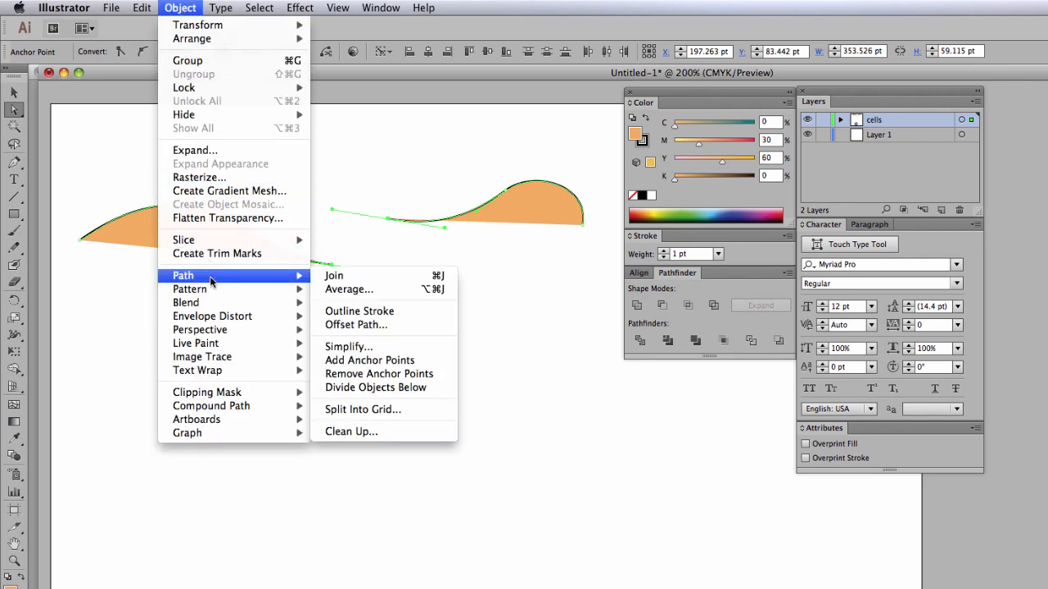
click(360, 290)
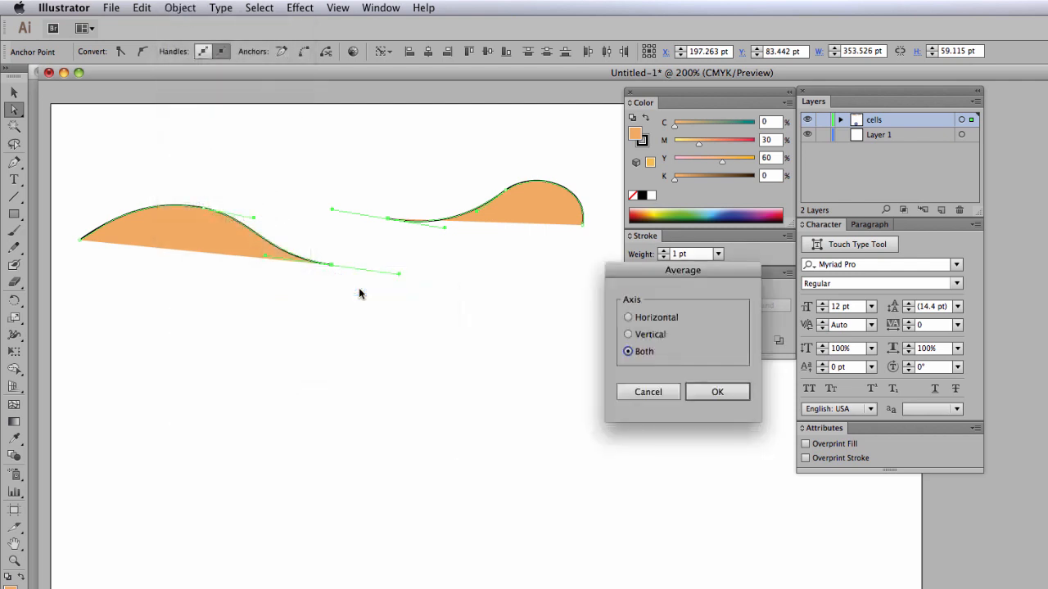
drag(632, 270, 389, 253)
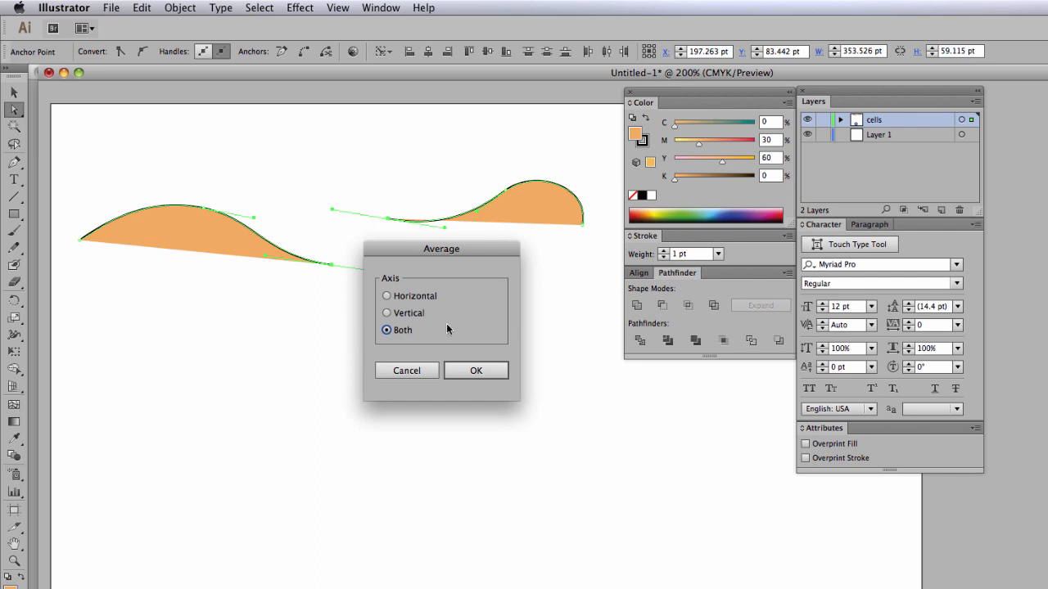
click(458, 373)
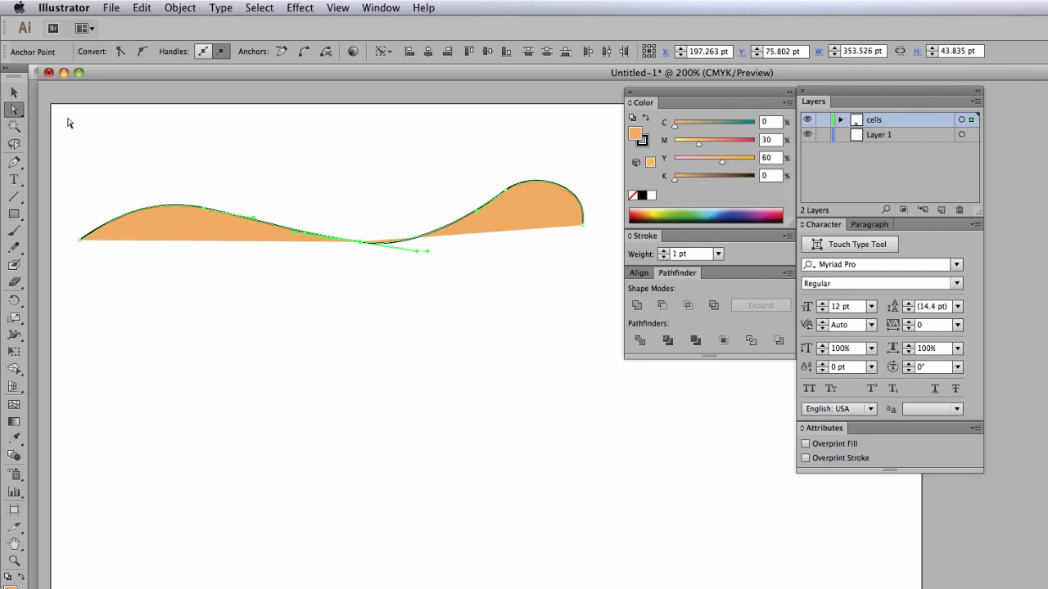
Move the right-hand curve up by about 36.5 pt, away from the left-hand curve.
click(13, 92)
click(370, 149)
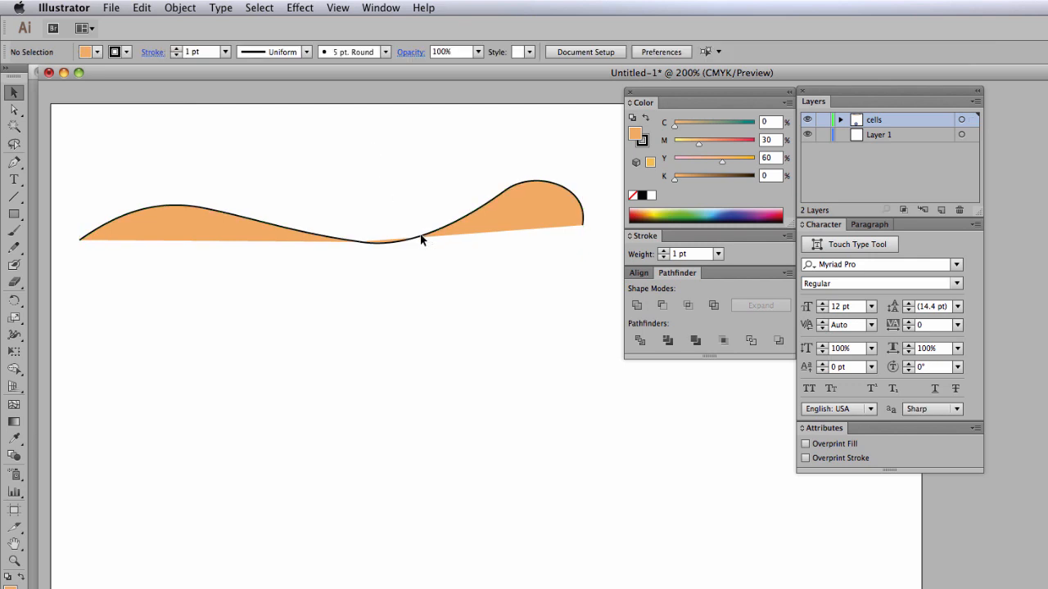
drag(420, 238, 421, 188)
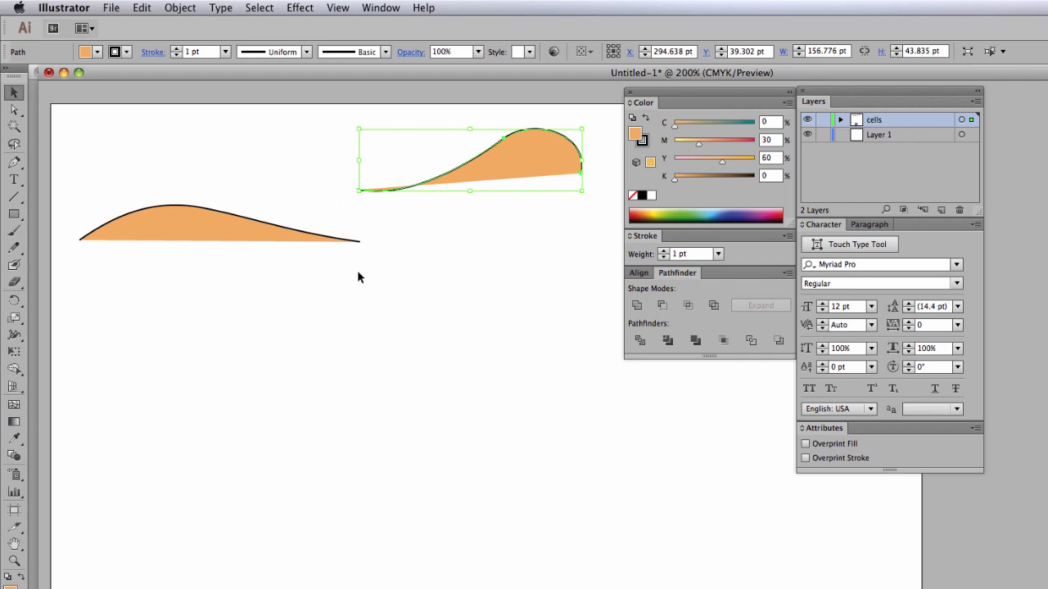
Undo the right-hand curve's move and the averaging of the endpoints.
click(142, 8)
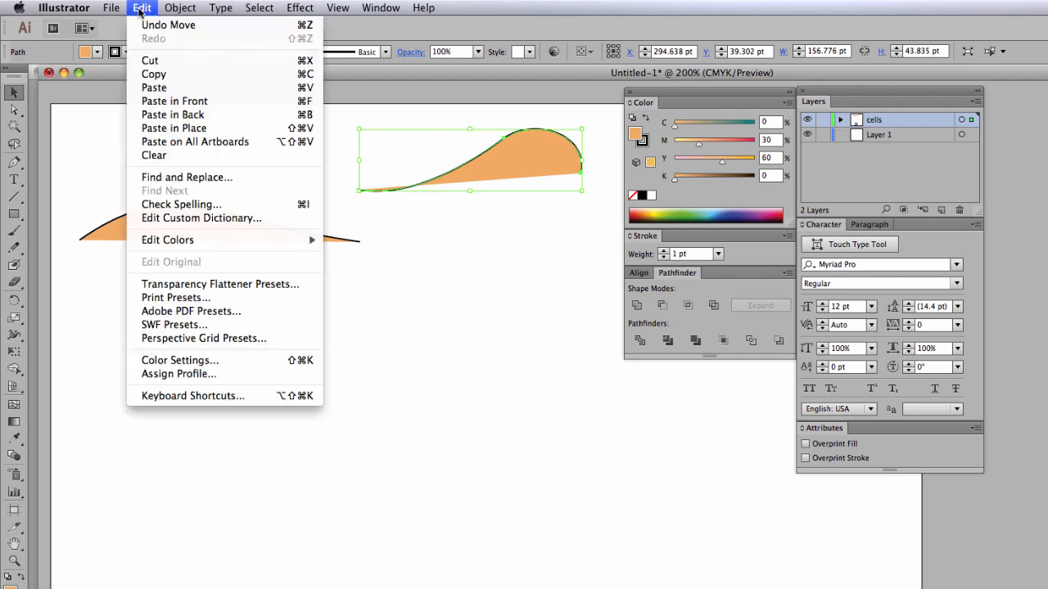
click(160, 31)
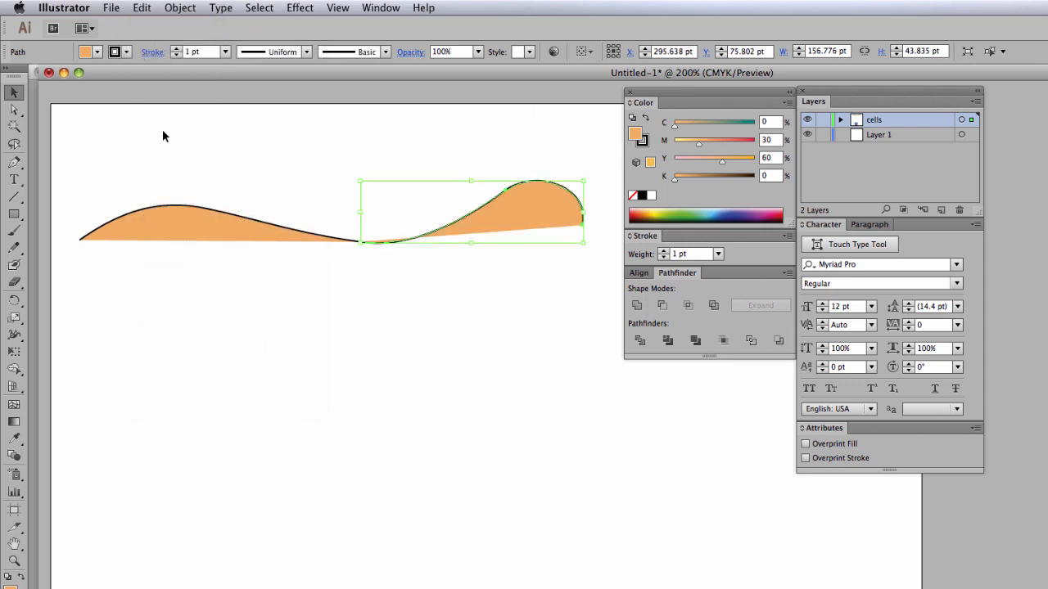
click(136, 7)
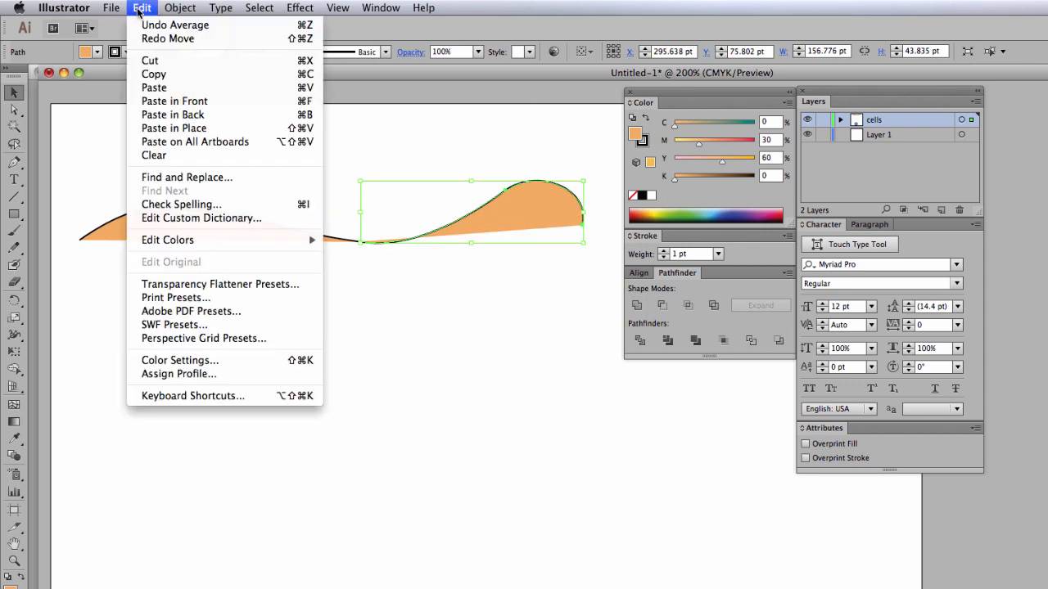
click(144, 30)
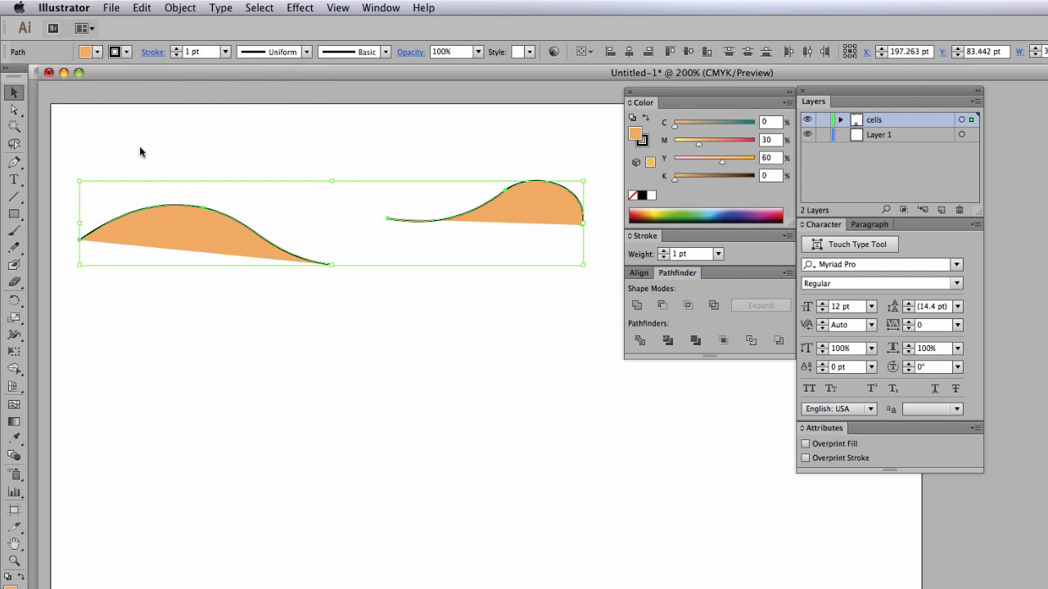
Select only the first curve's right endpoint and the second curve's left endpoint and average them along both axes.
click(14, 109)
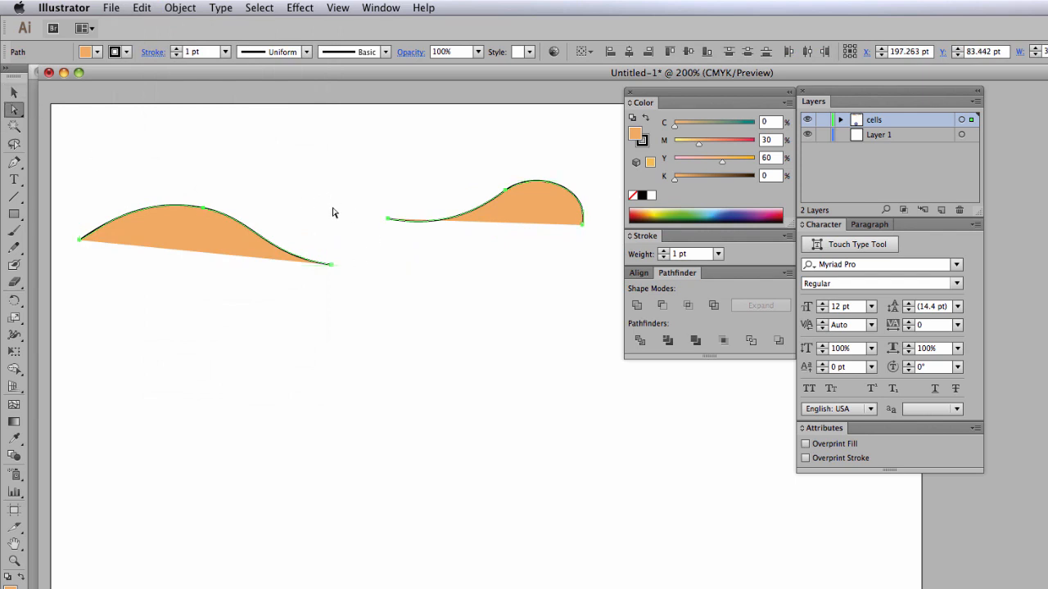
click(310, 187)
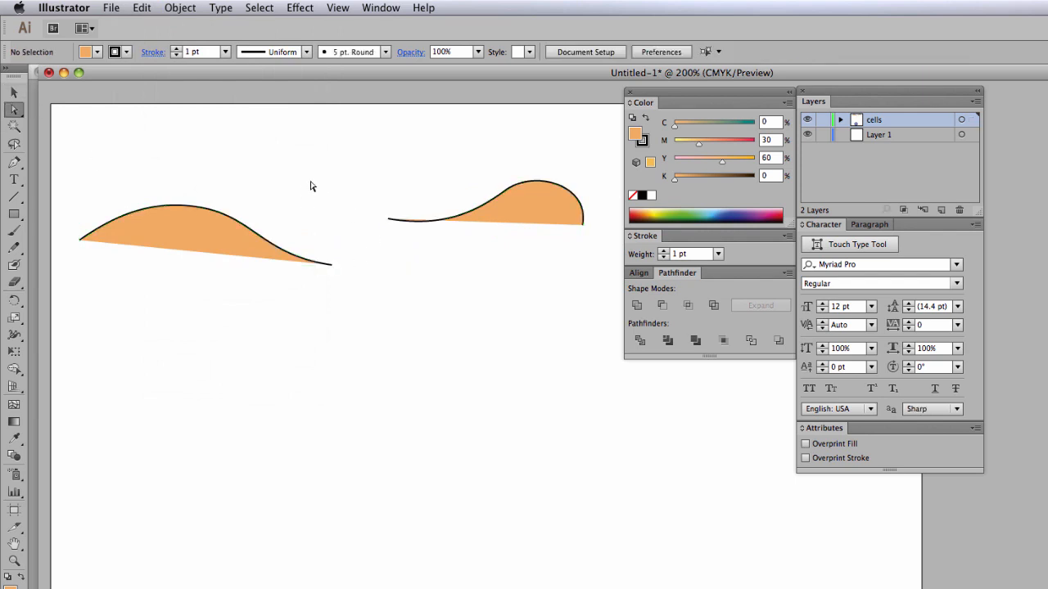
click(333, 266)
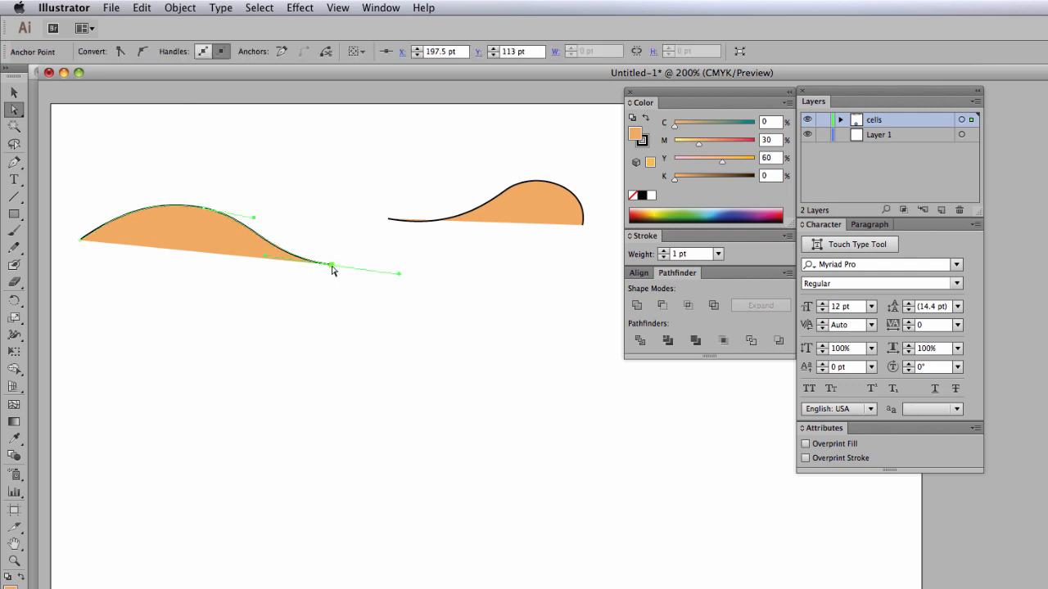
shift+click(390, 221)
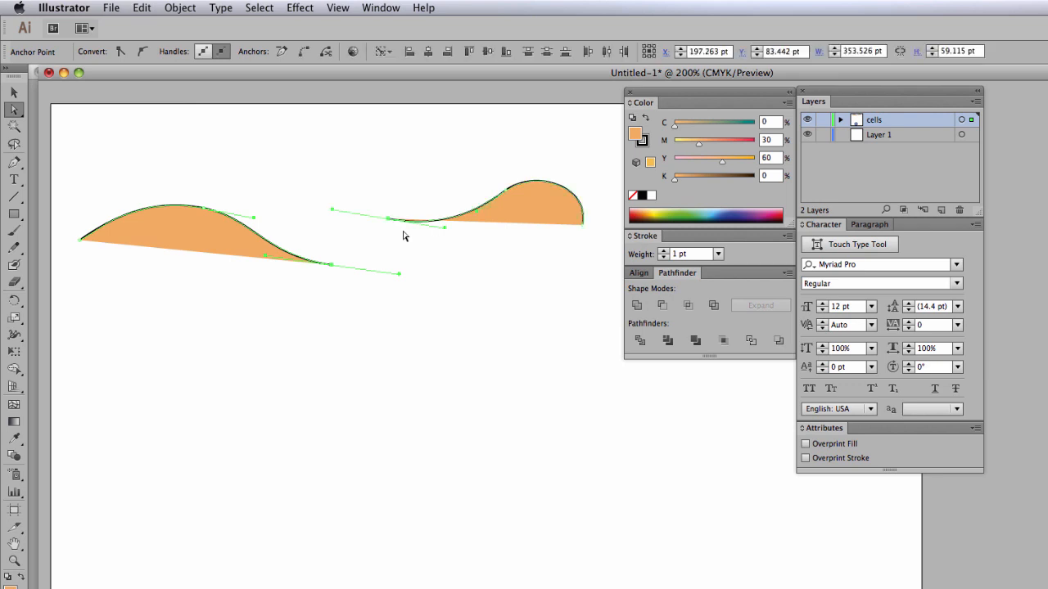
click(176, 8)
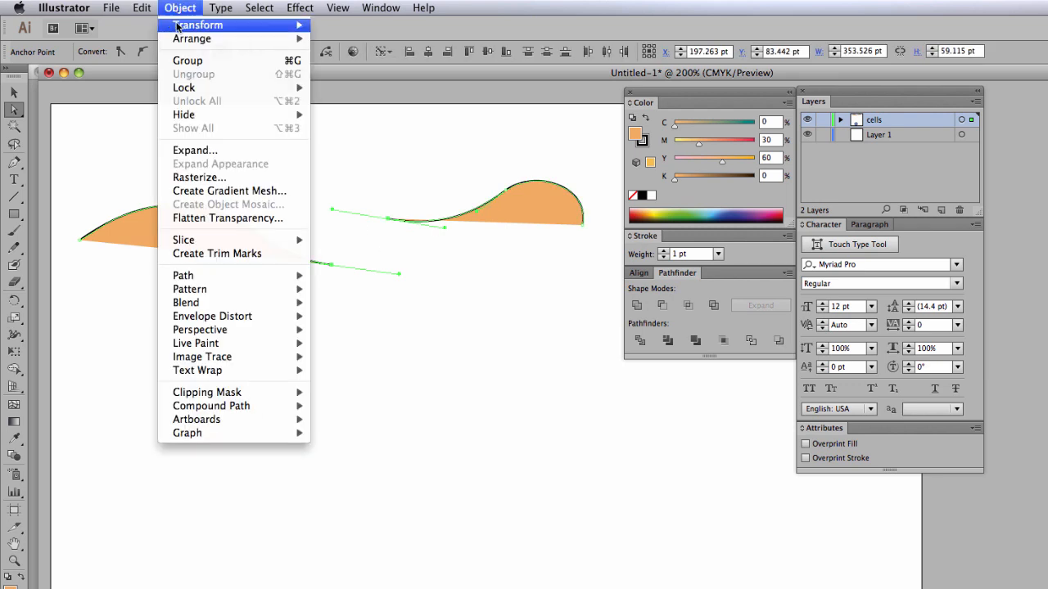
mouse_move(197, 277)
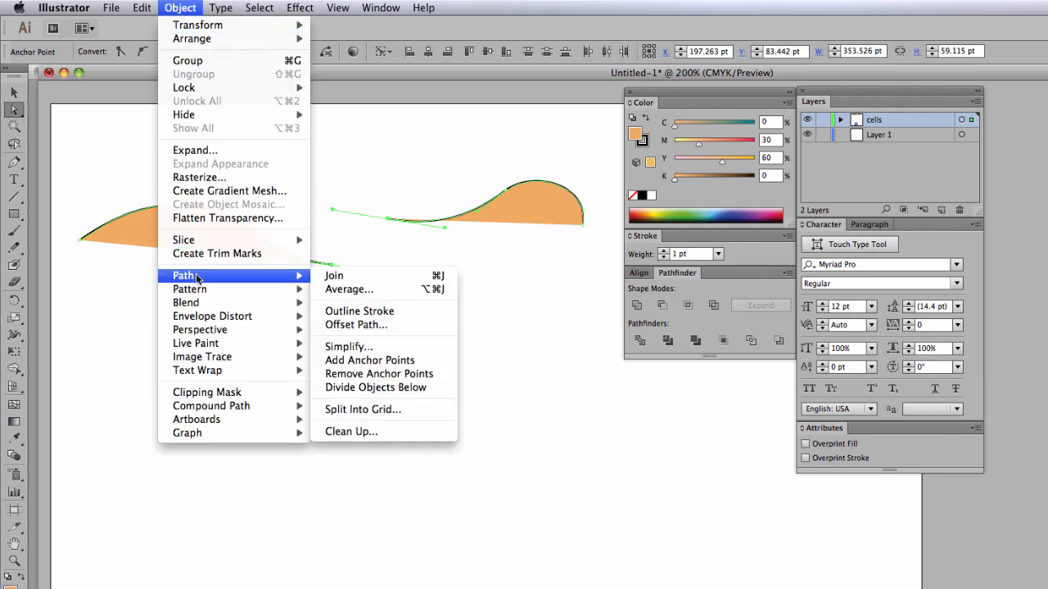
click(343, 291)
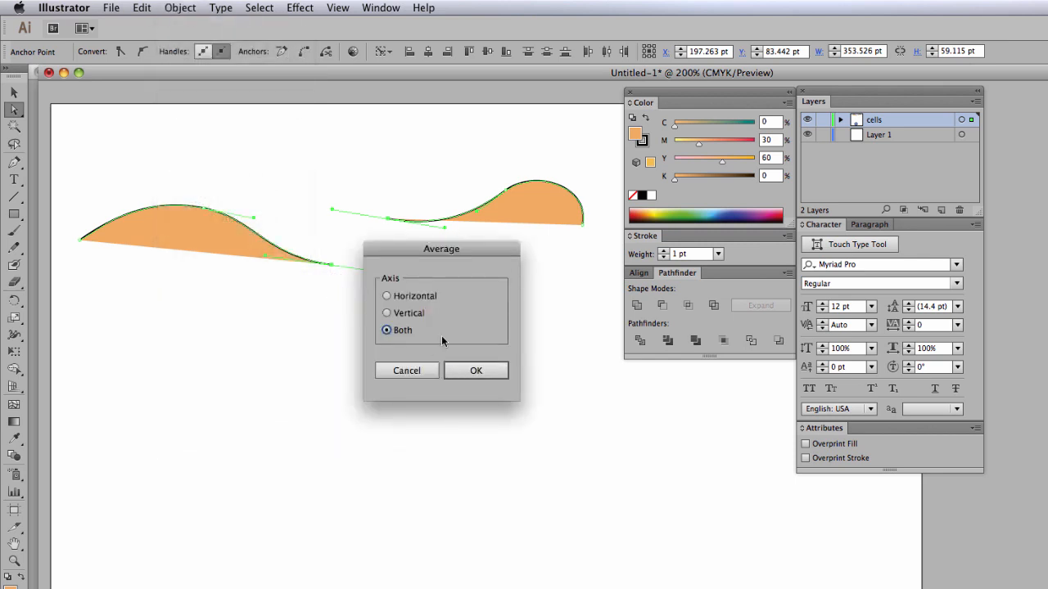
click(484, 370)
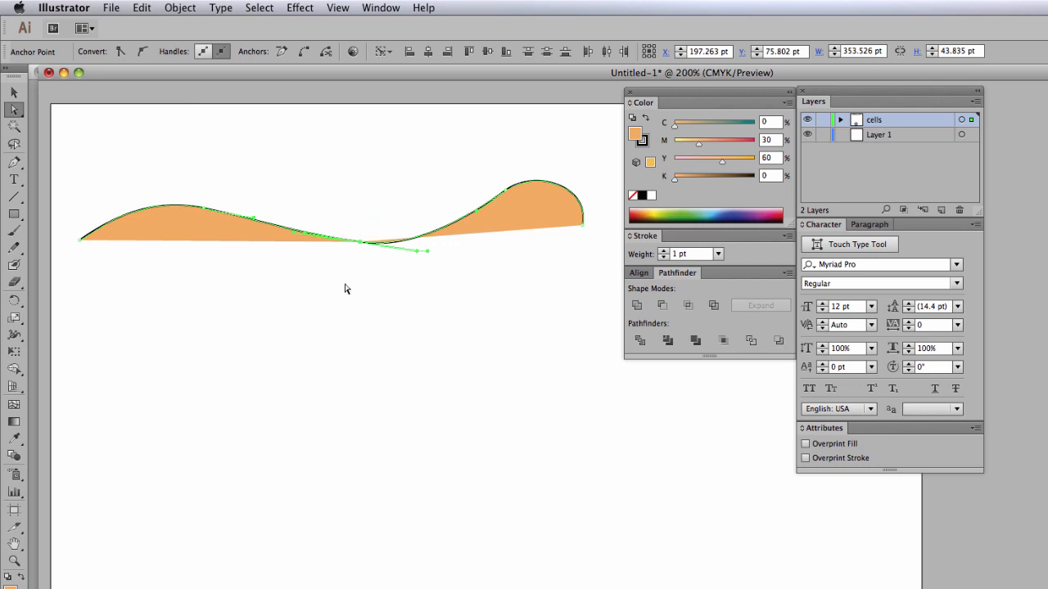
Join the two overlapping averaged endpoints into a single anchor point.
click(181, 8)
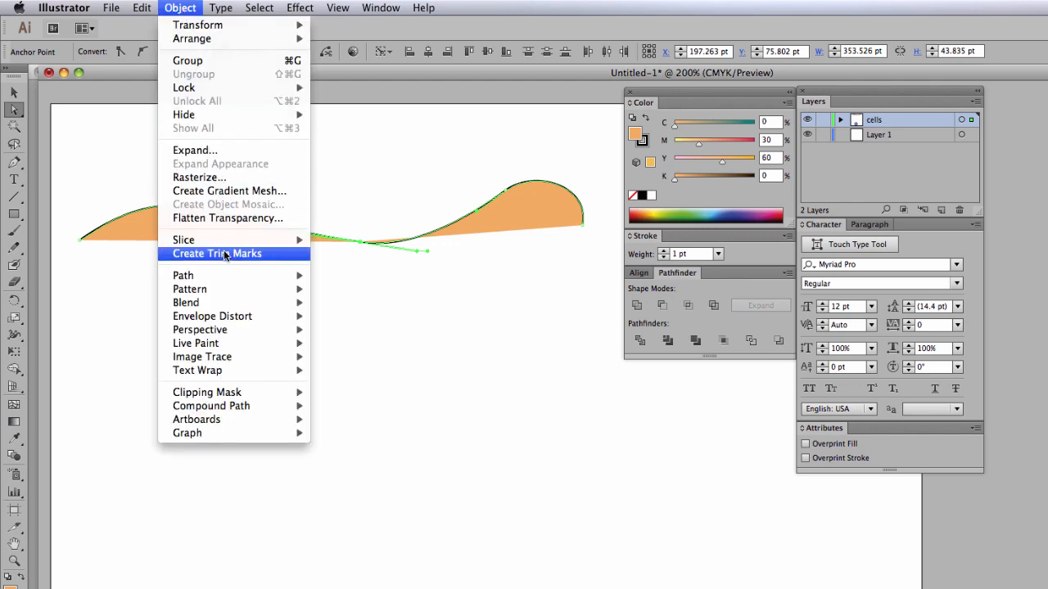
mouse_move(223, 273)
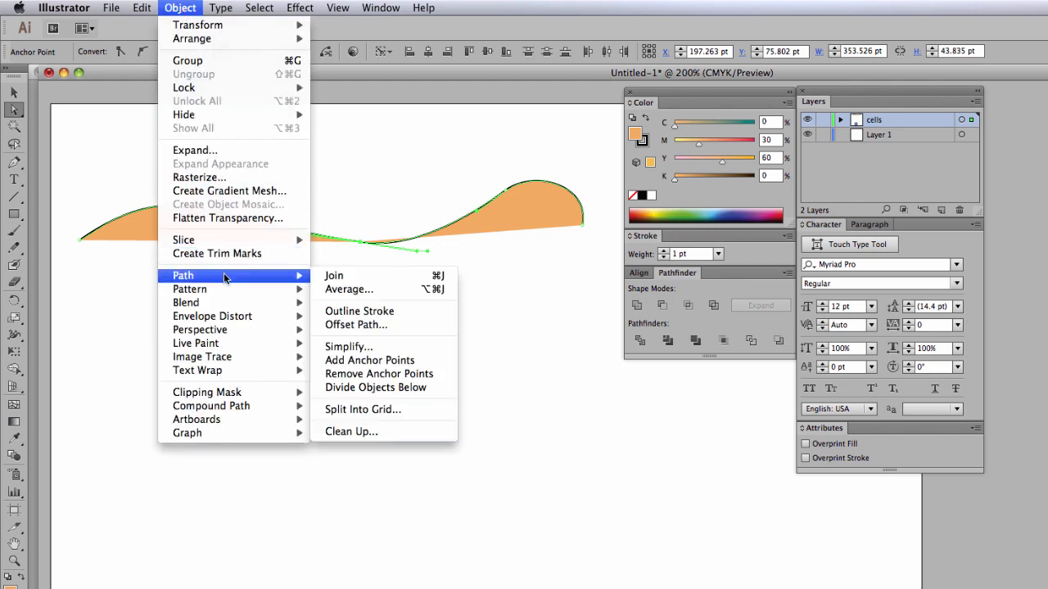
click(354, 279)
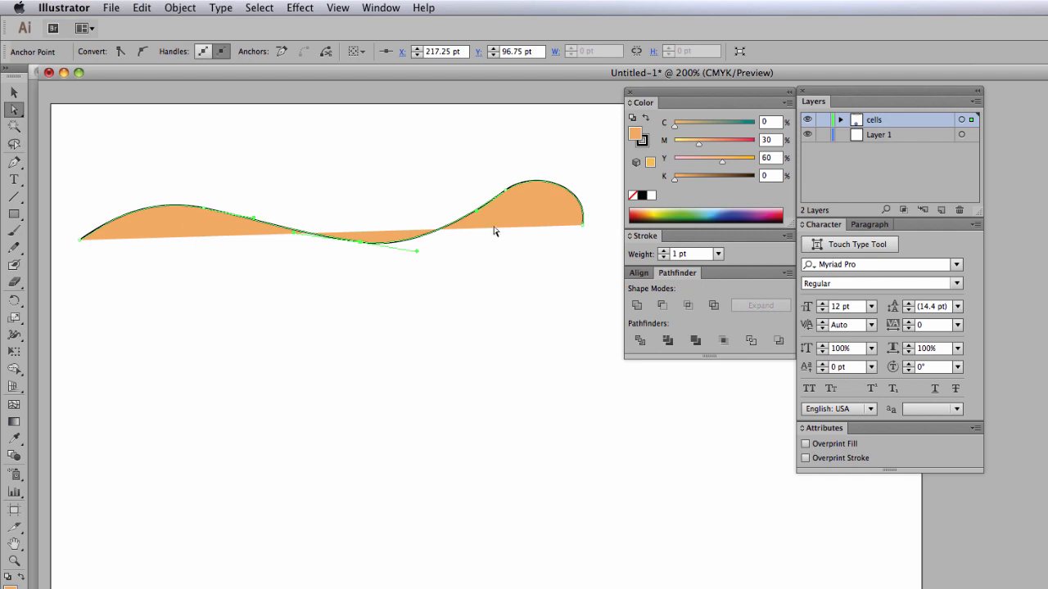
Shift the whole joined curve slightly up and left and cut it with the Scissors tool at two points along its length.
click(13, 92)
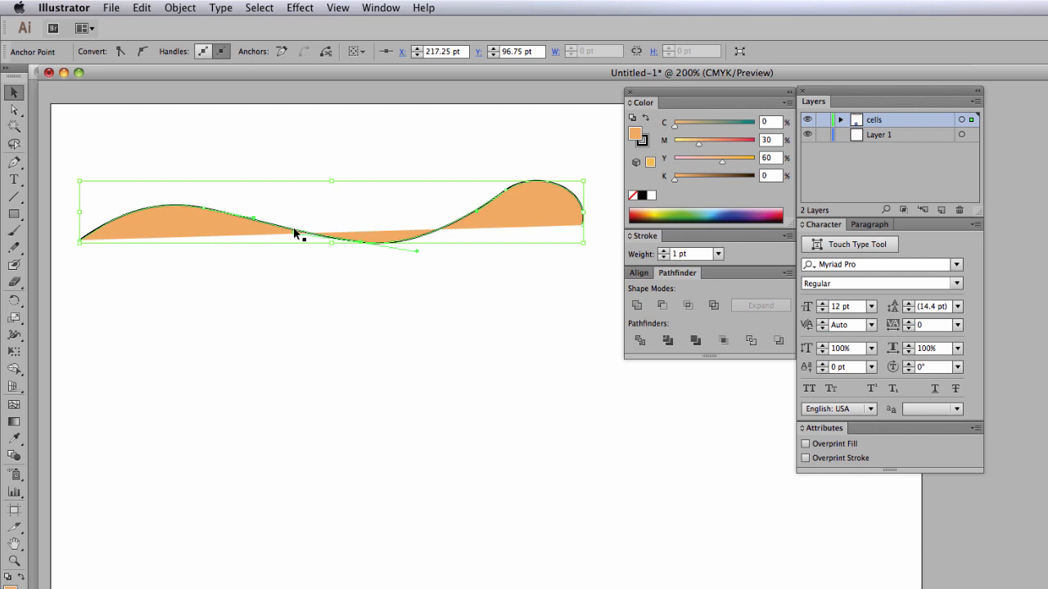
drag(294, 233, 269, 207)
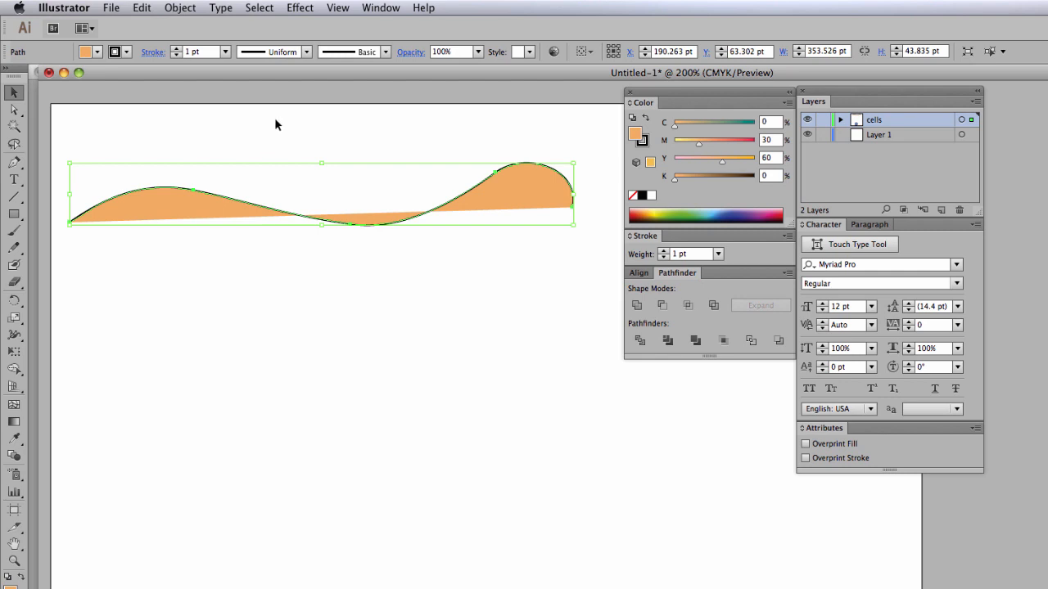
click(15, 284)
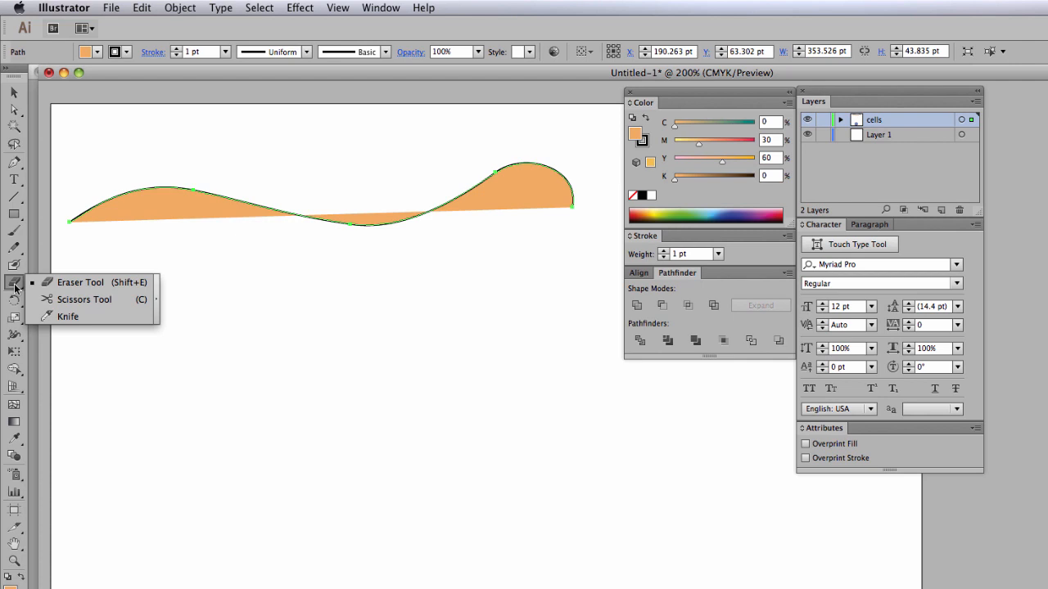
click(85, 300)
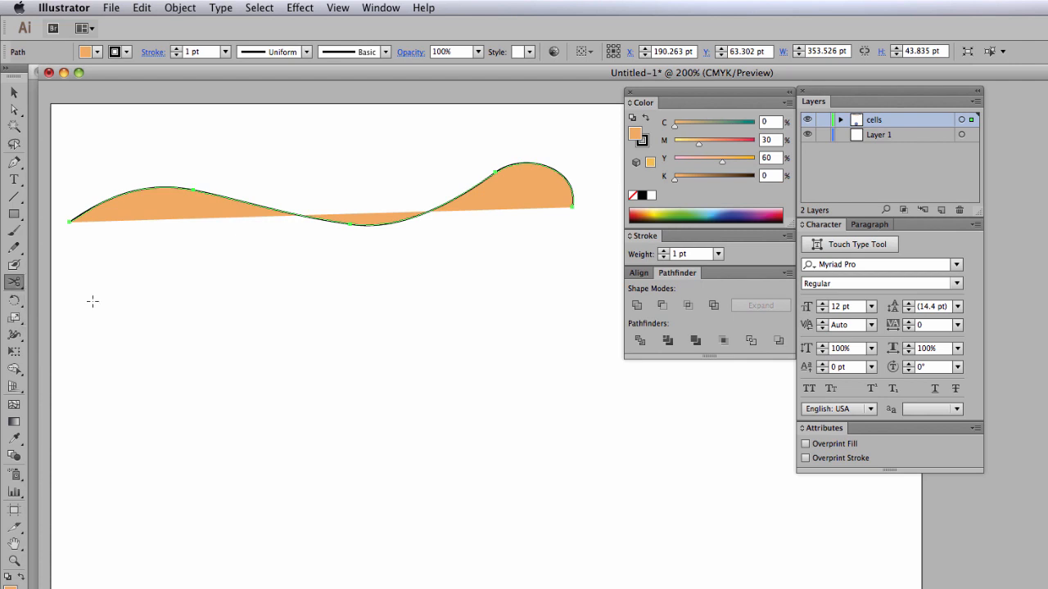
click(222, 197)
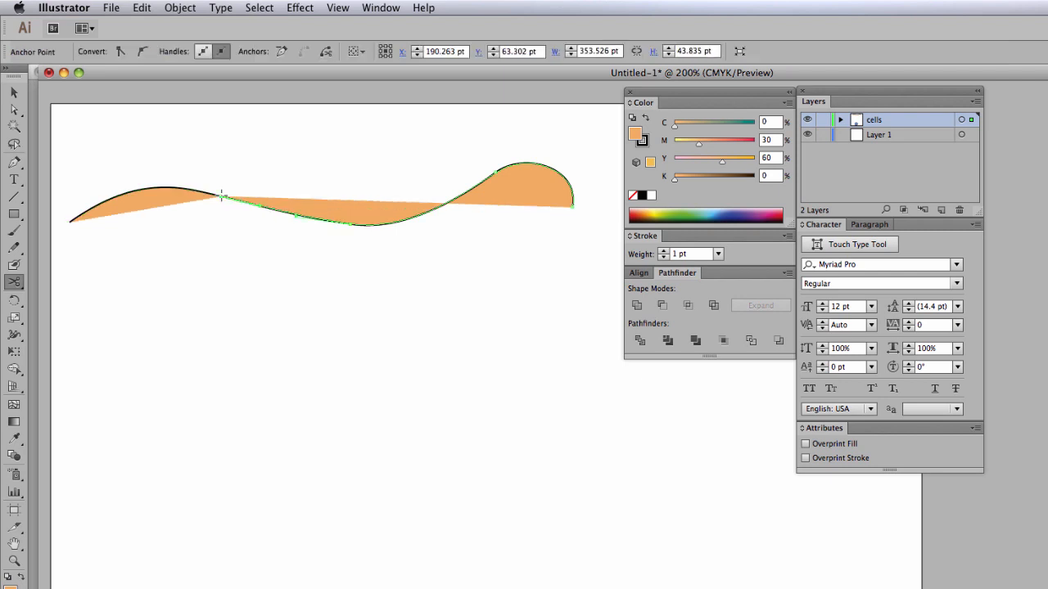
click(438, 208)
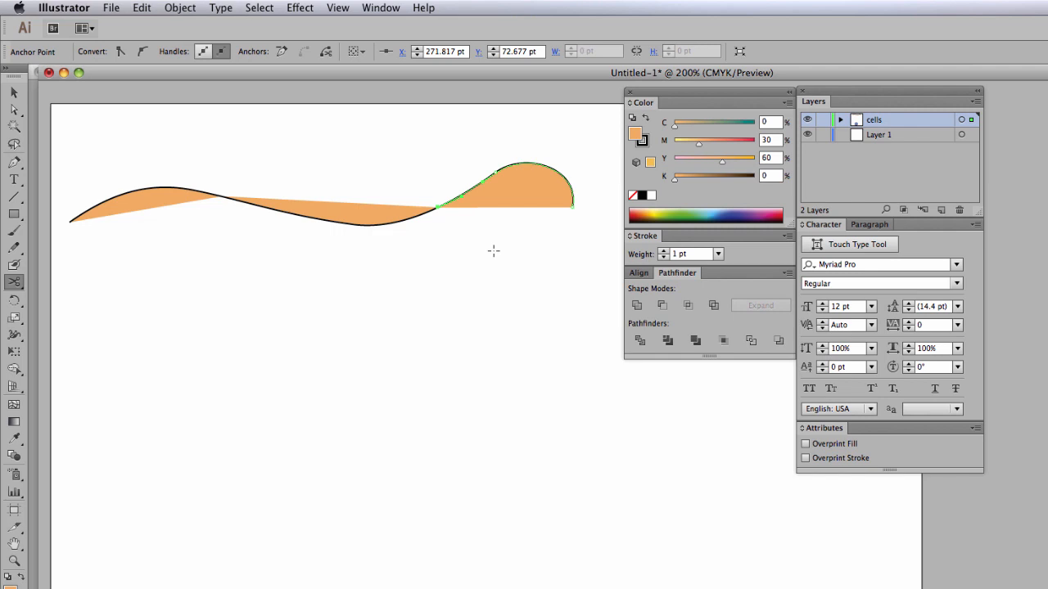
Move the three cut curve segments apart, placing the middle segment below the left and right ones.
click(14, 92)
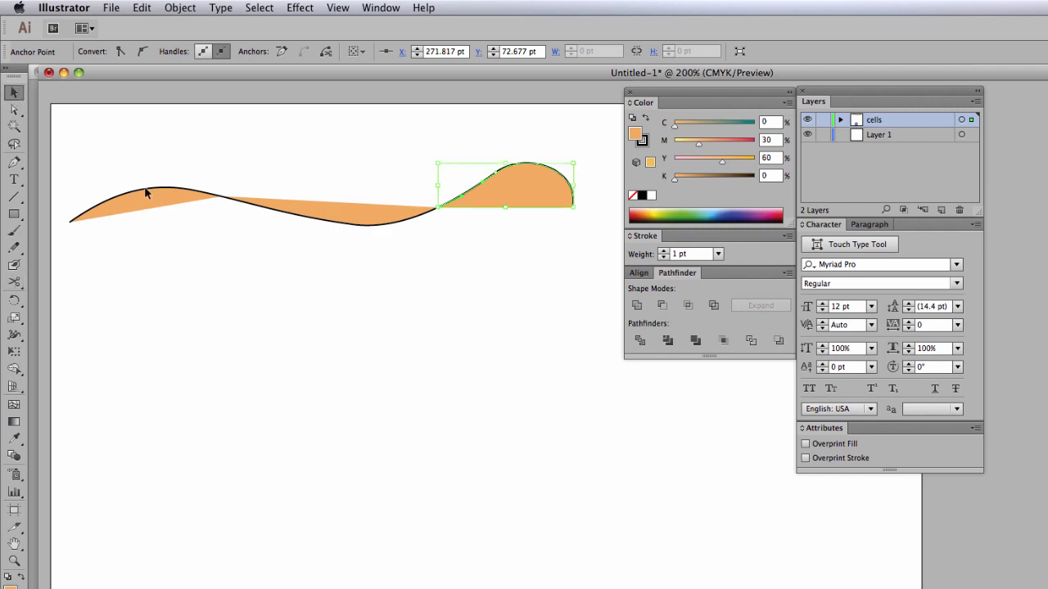
drag(143, 192, 143, 156)
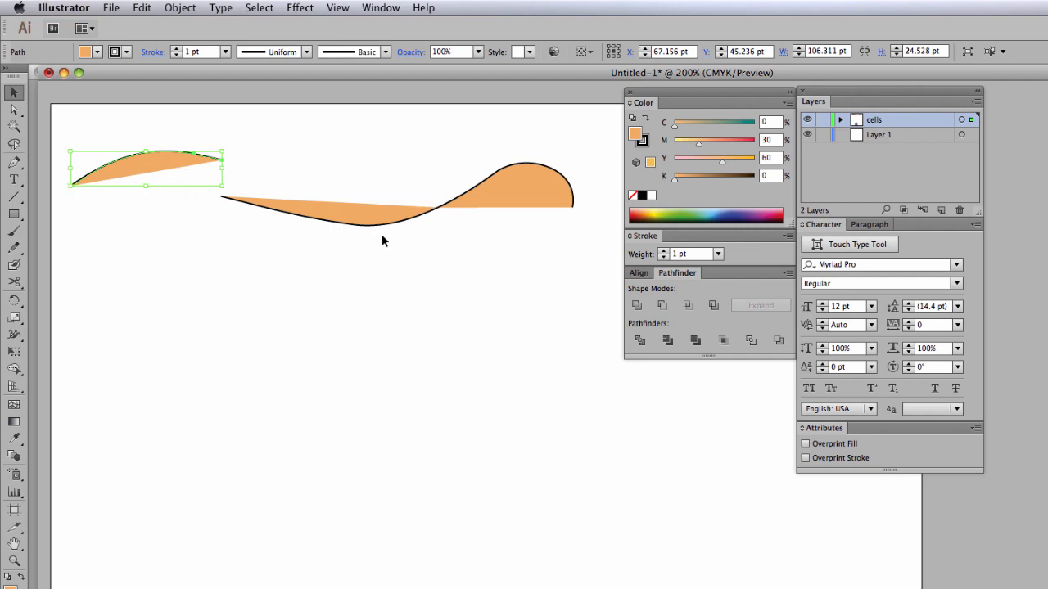
drag(387, 229, 324, 266)
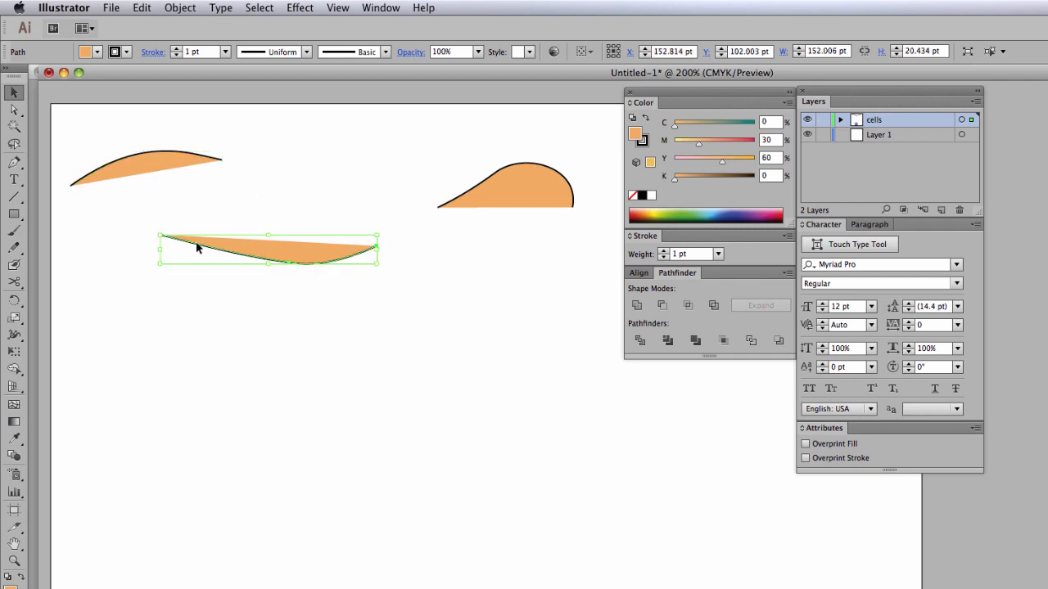
drag(495, 182, 408, 166)
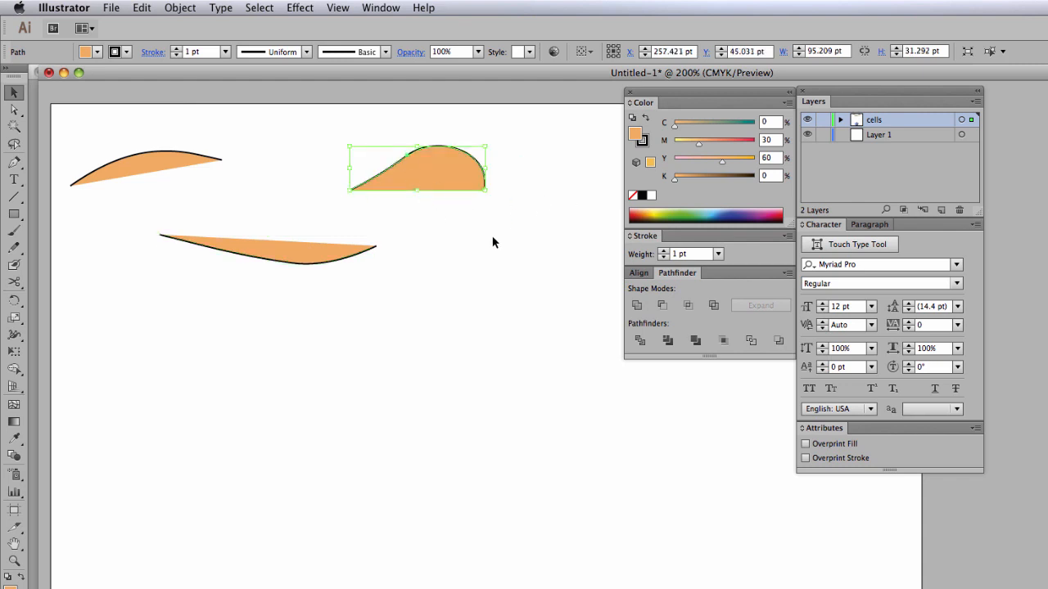
Select all three curve segments and delete them.
drag(110, 122, 489, 287)
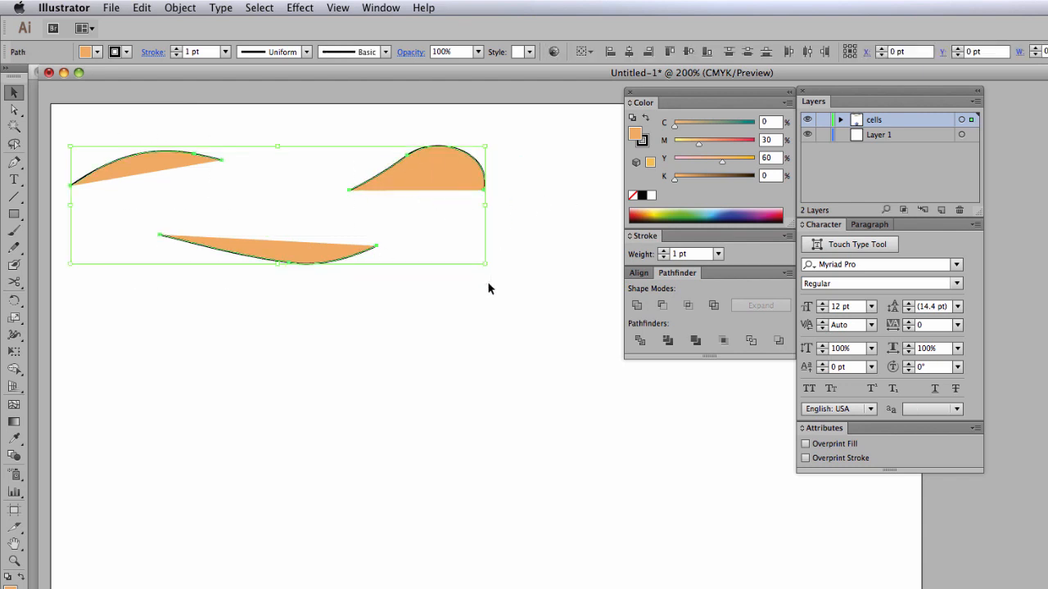
key(Delete)
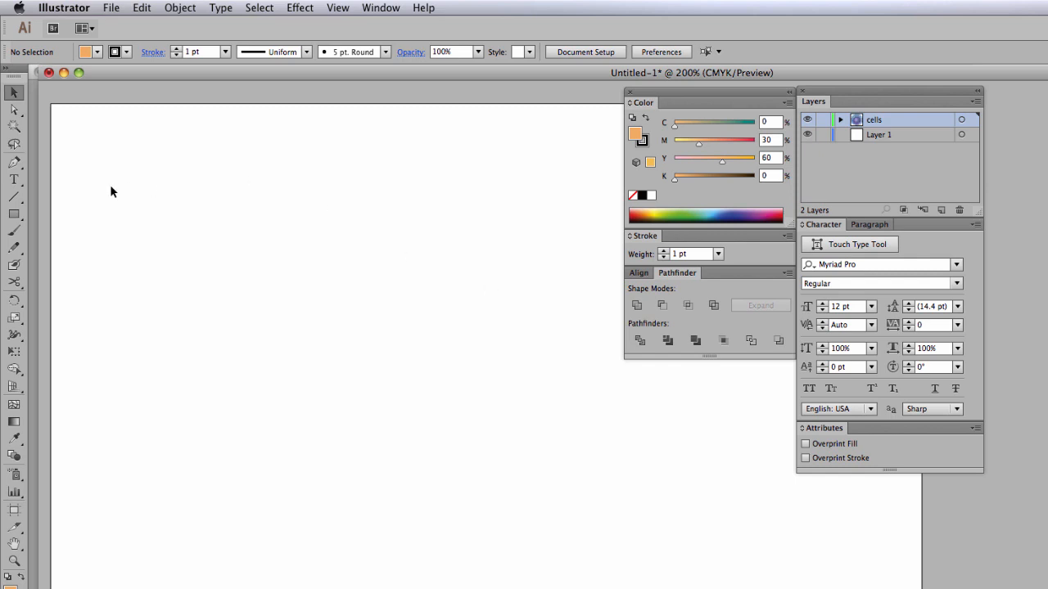
Draw a closed, rounded blob with five smooth anchor points in the artboard's upper area using the Pen tool.
key(p)
click(189, 178)
click(247, 168)
click(307, 157)
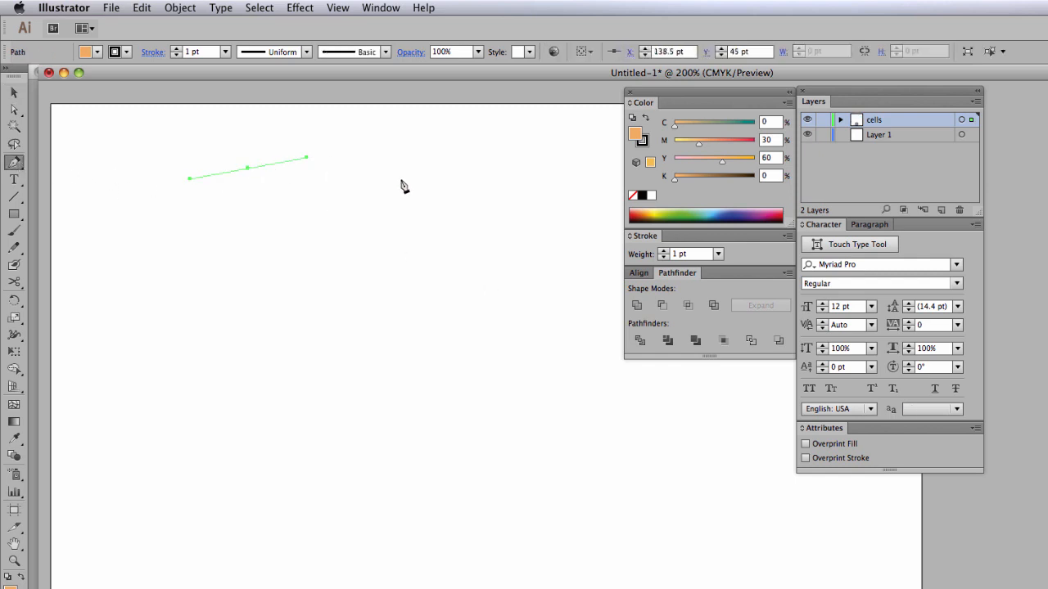
drag(403, 180, 433, 200)
drag(389, 288, 317, 305)
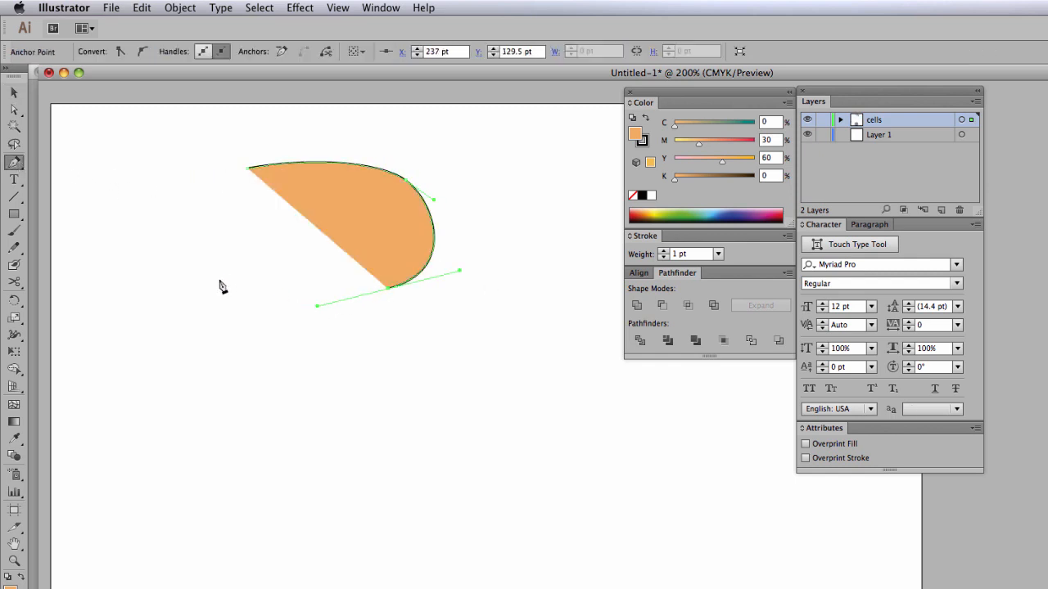
drag(196, 294, 154, 315)
drag(127, 244, 145, 204)
click(248, 168)
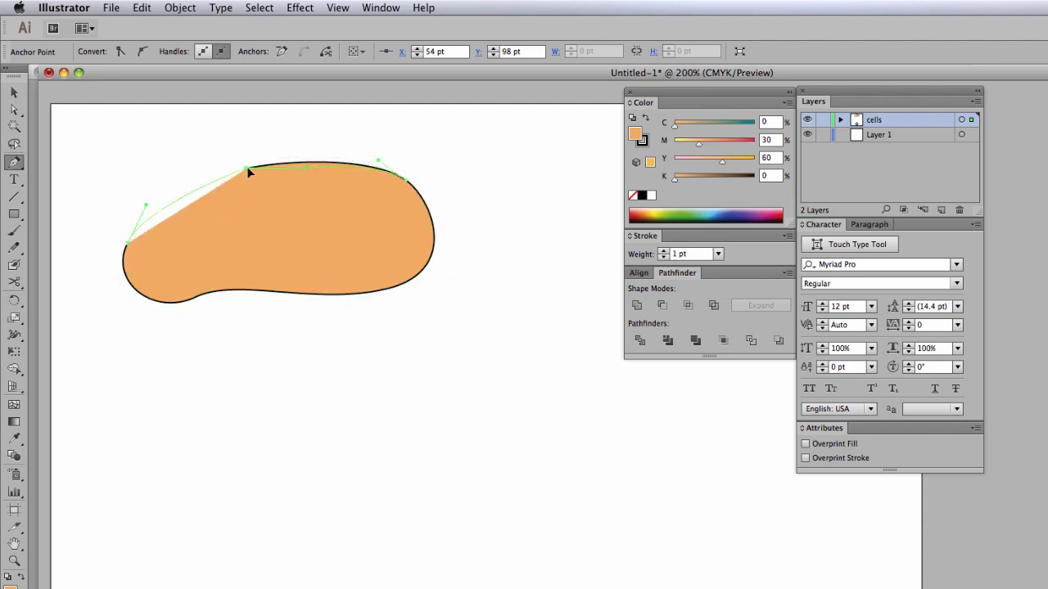
drag(247, 168, 305, 158)
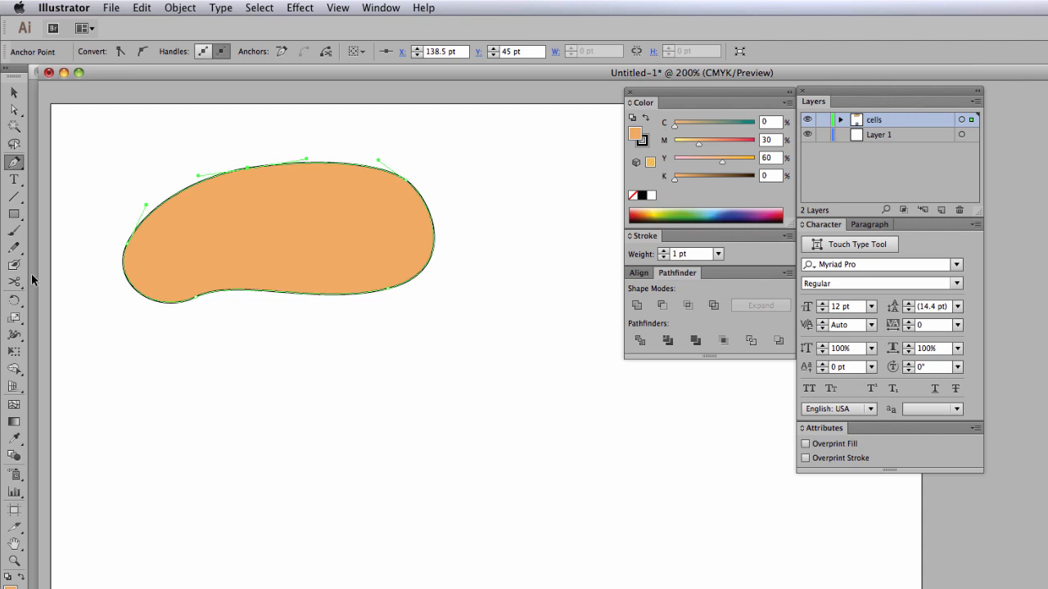
Slice the blob into two pieces along a freehand S-shaped cut through its middle with the Knife tool.
click(12, 214)
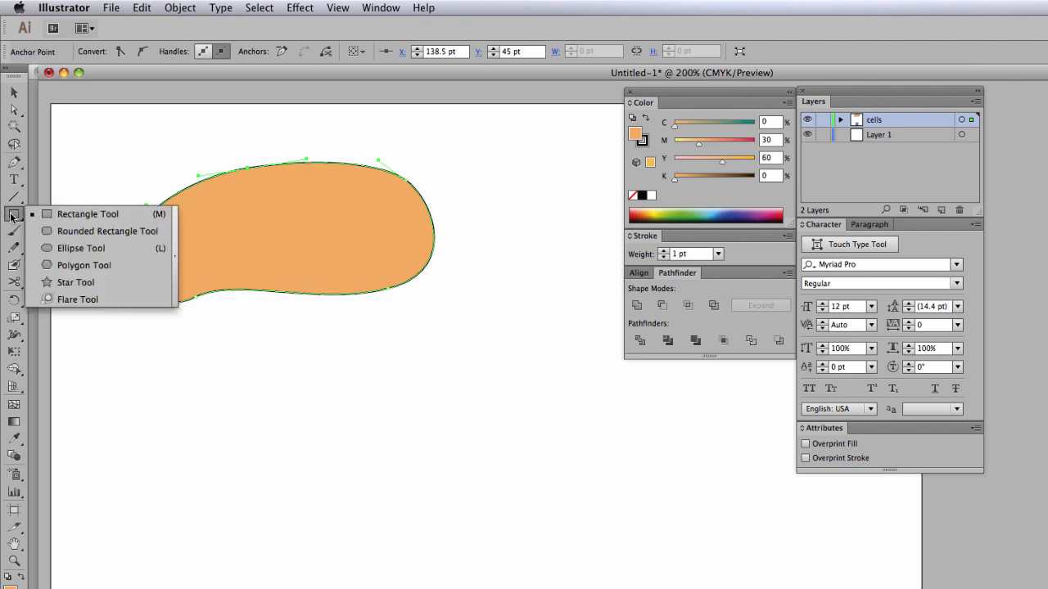
click(12, 282)
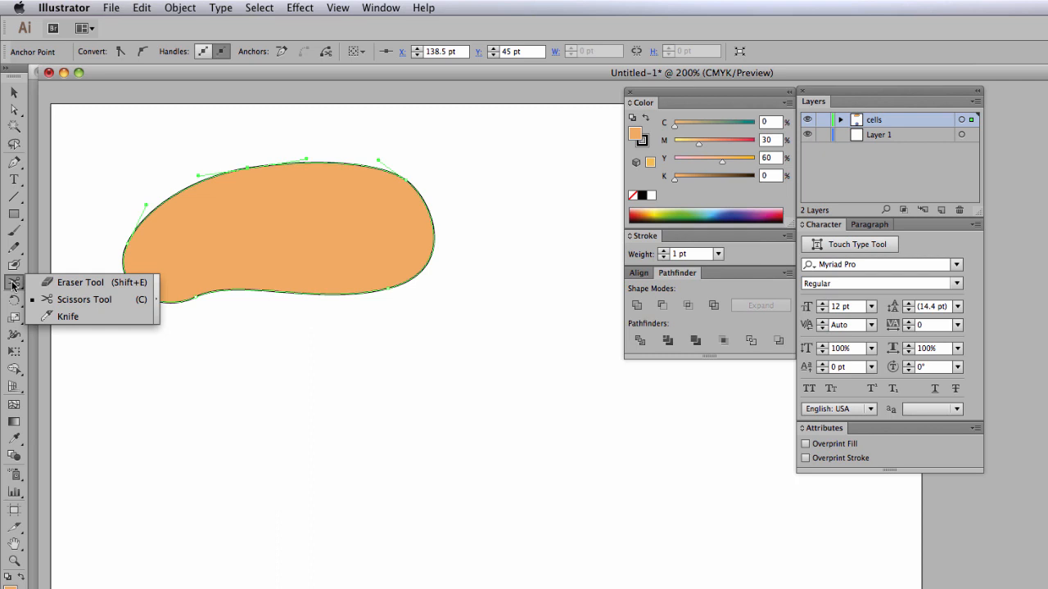
click(79, 317)
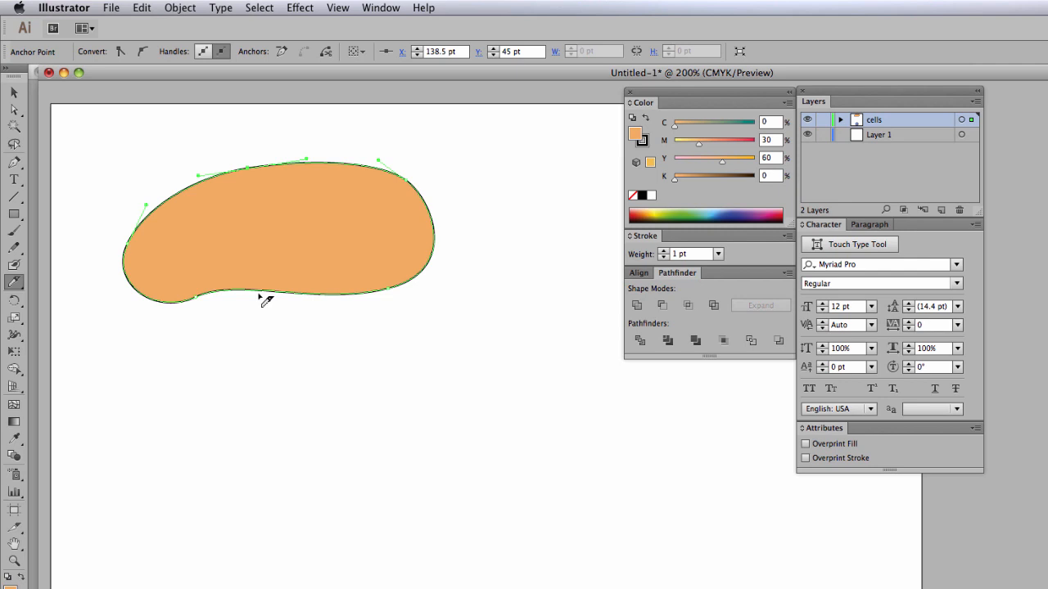
mouse_move(265, 299)
mouse_down()
mouse_move(289, 231)
mouse_move(292, 134)
mouse_up()
mouse_move(282, 135)
mouse_down()
mouse_move(255, 169)
mouse_move(260, 189)
mouse_move(333, 219)
mouse_move(321, 245)
mouse_move(242, 269)
mouse_move(243, 292)
mouse_move(271, 325)
mouse_up()
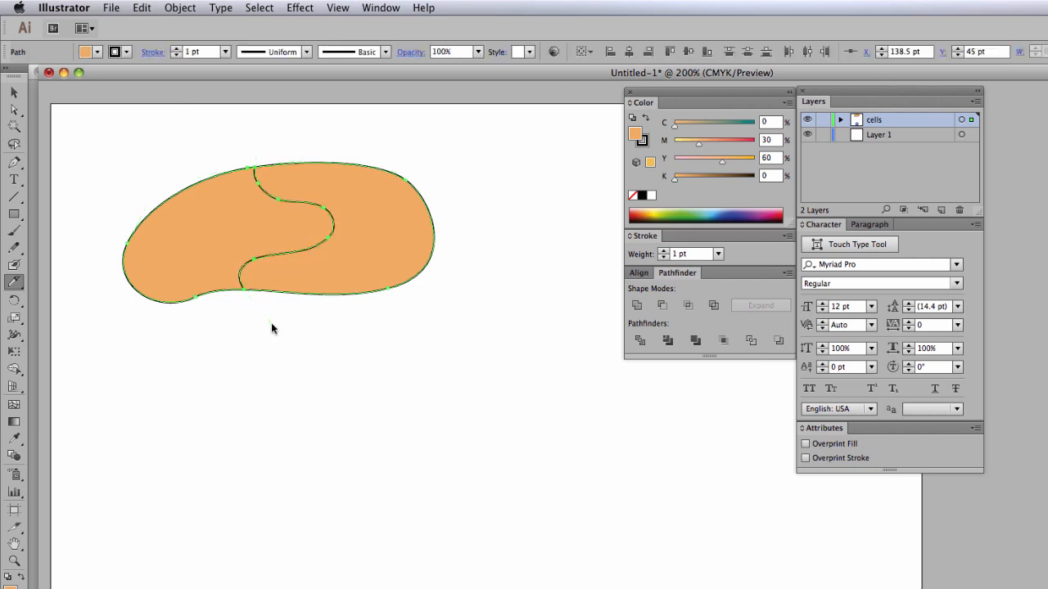
Deselect the two sliced pieces and move only the right-hand piece clear of the left-hand one.
click(15, 91)
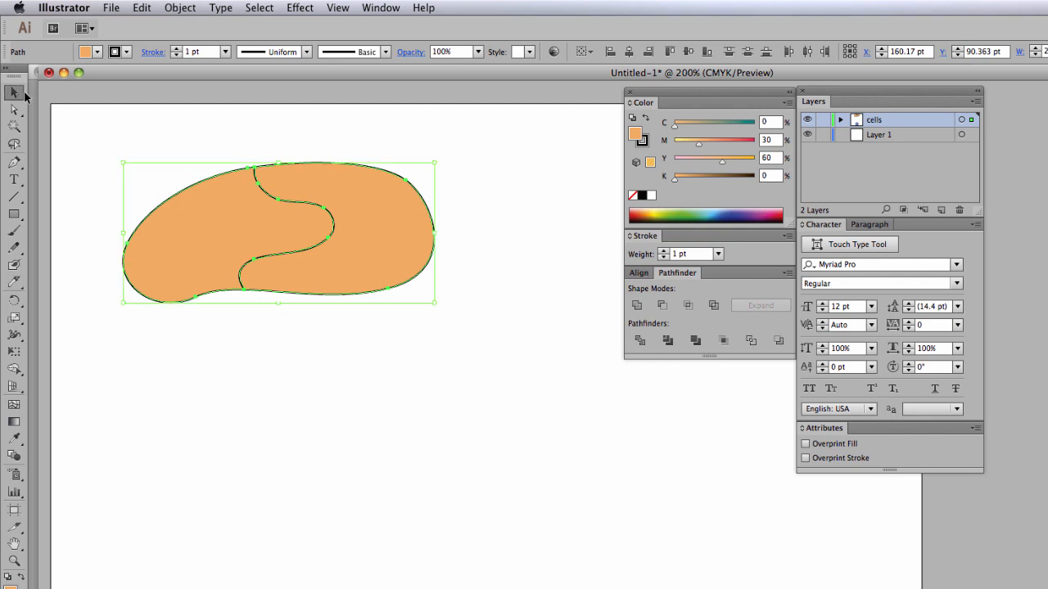
click(280, 128)
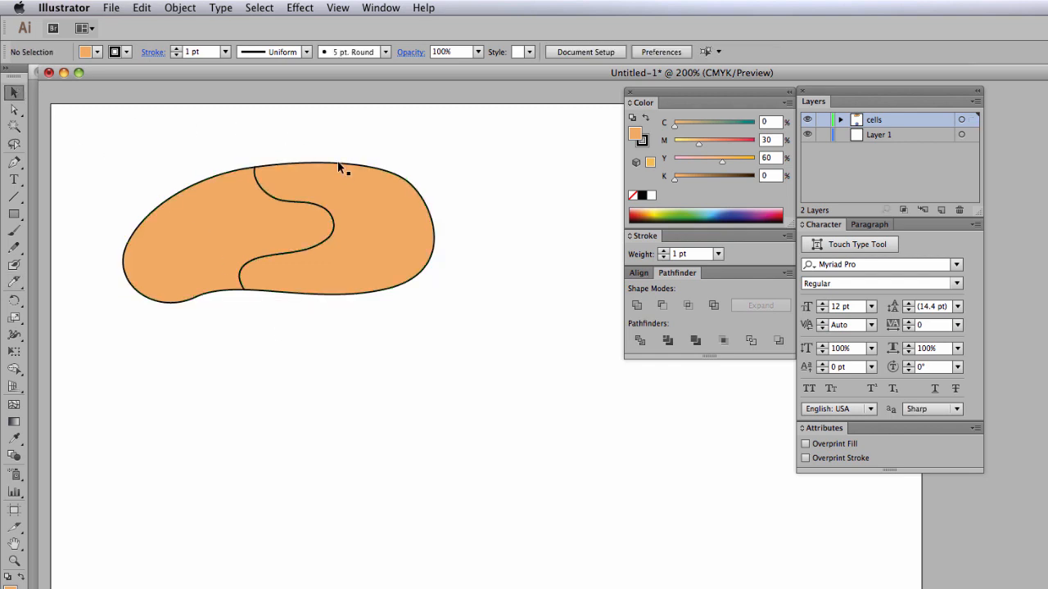
drag(338, 163, 489, 177)
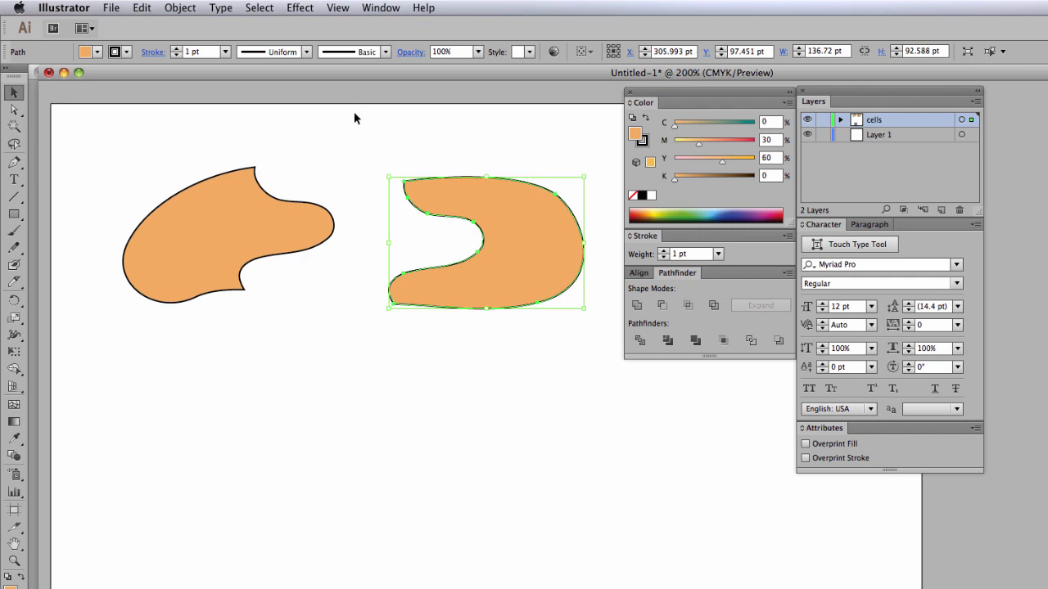
Slice the right-hand piece with the Knife along a freehand curve from its upper-right edge to its inner edge.
click(14, 283)
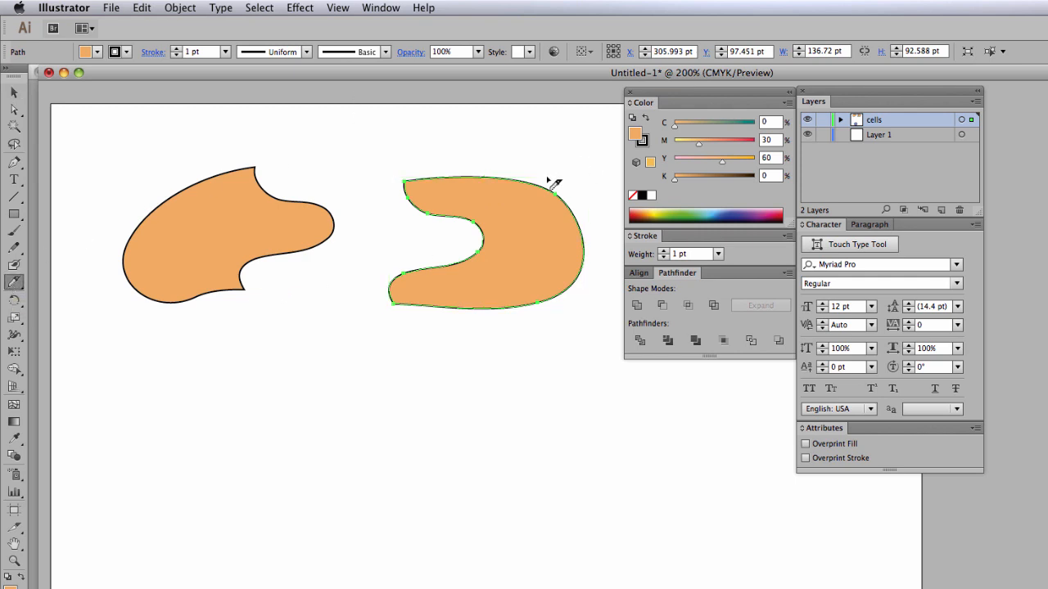
mouse_move(557, 164)
mouse_down()
mouse_move(544, 211)
mouse_move(516, 225)
mouse_move(509, 293)
mouse_up()
mouse_move(495, 301)
mouse_down()
mouse_move(446, 263)
mouse_move(394, 265)
mouse_up()
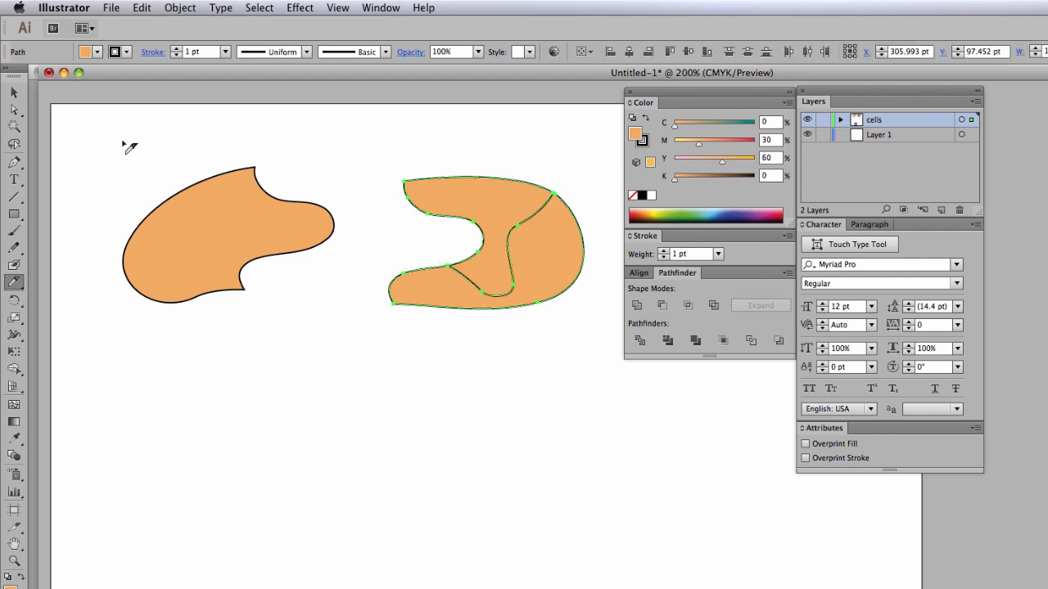
Deselect the newly sliced pieces and separate them, moving the upper piece up and left and the lower piece down.
key(v)
click(519, 168)
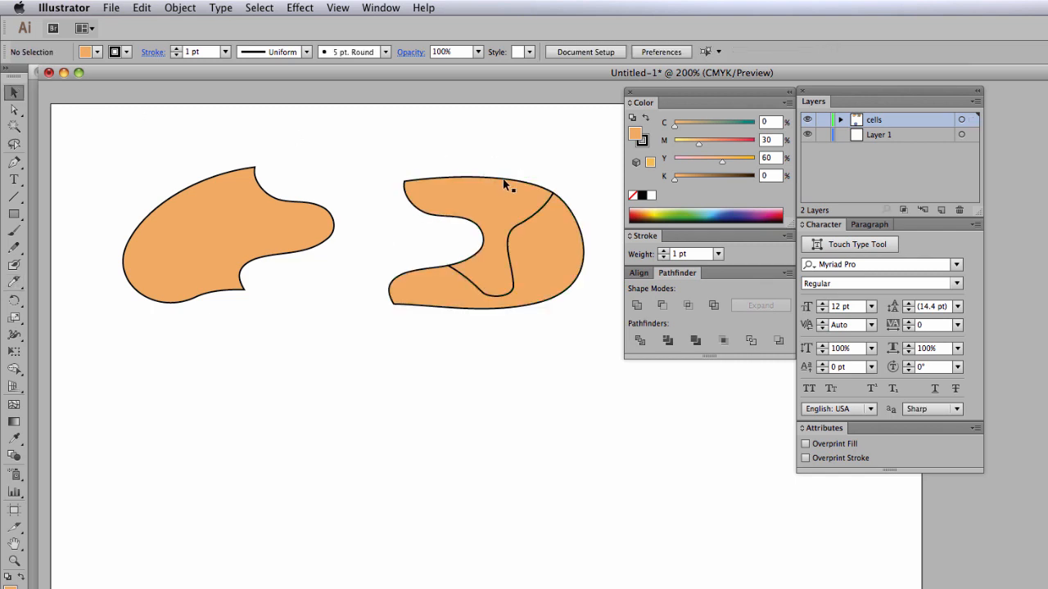
drag(502, 179, 450, 147)
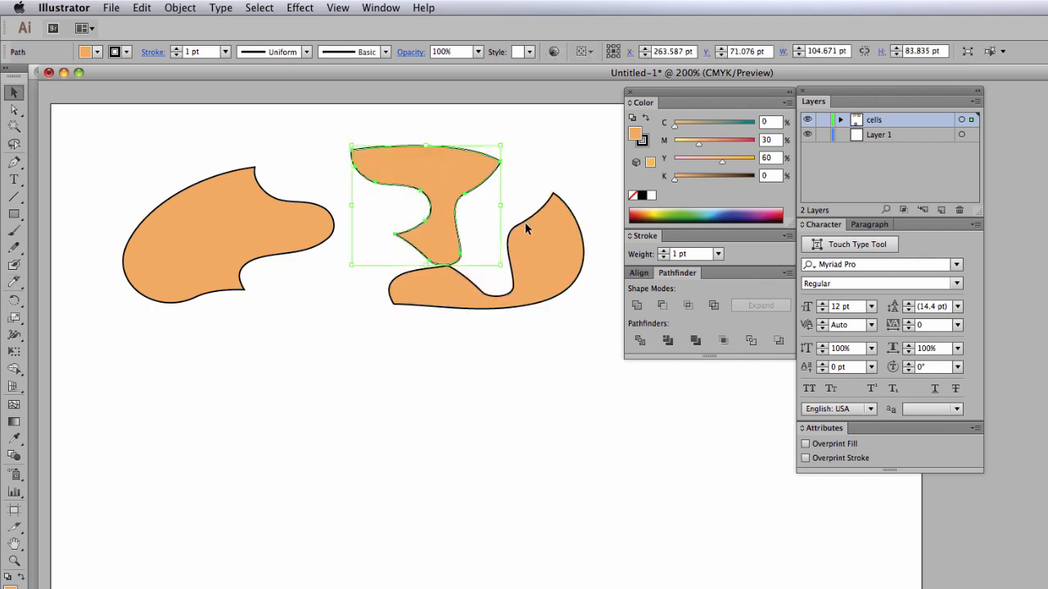
drag(525, 227, 497, 307)
click(518, 196)
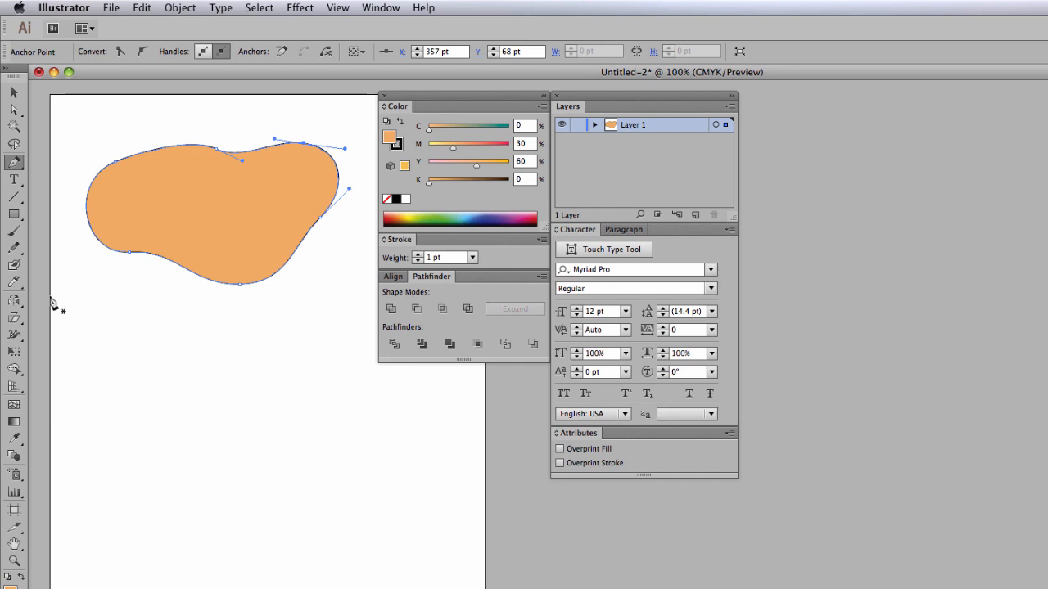
Erase irregular notches in the upper edge of the Untitled-2 blob and a curved strip across its lower right with the Eraser tool.
click(15, 283)
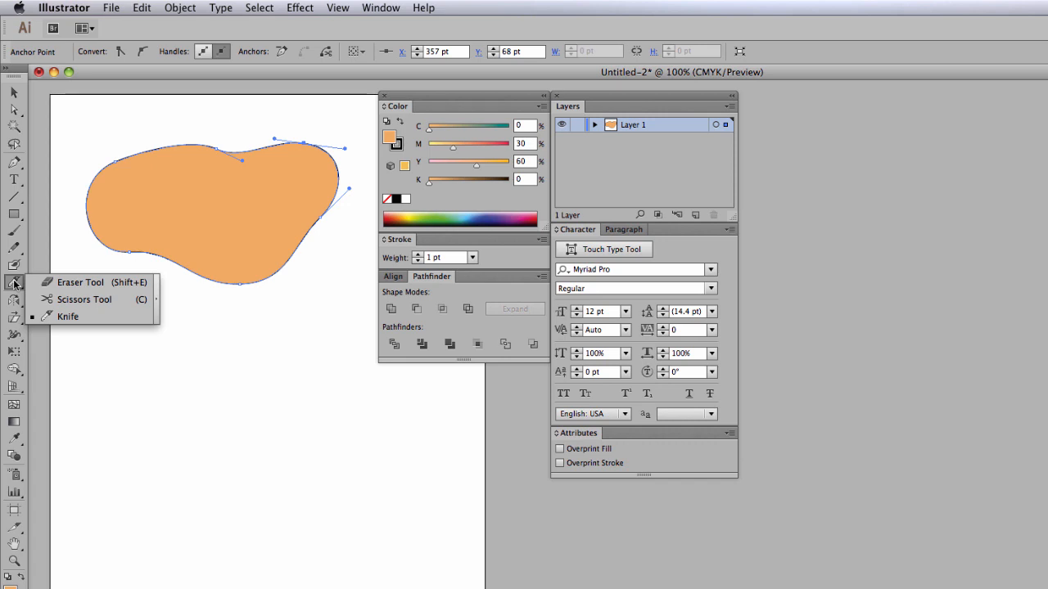
click(74, 284)
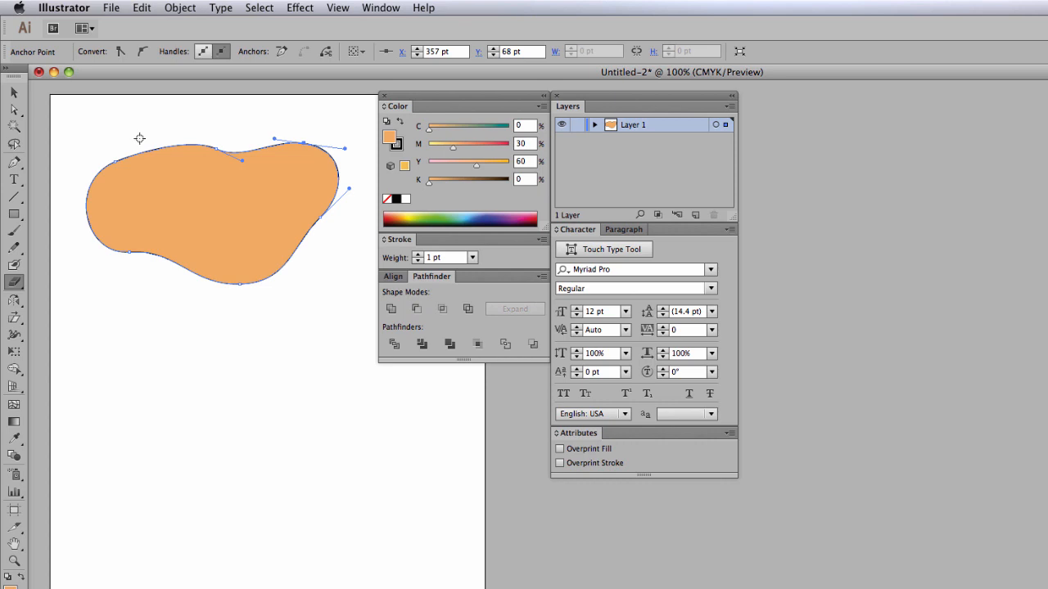
mouse_move(146, 146)
mouse_down()
mouse_move(153, 167)
mouse_move(161, 136)
mouse_up()
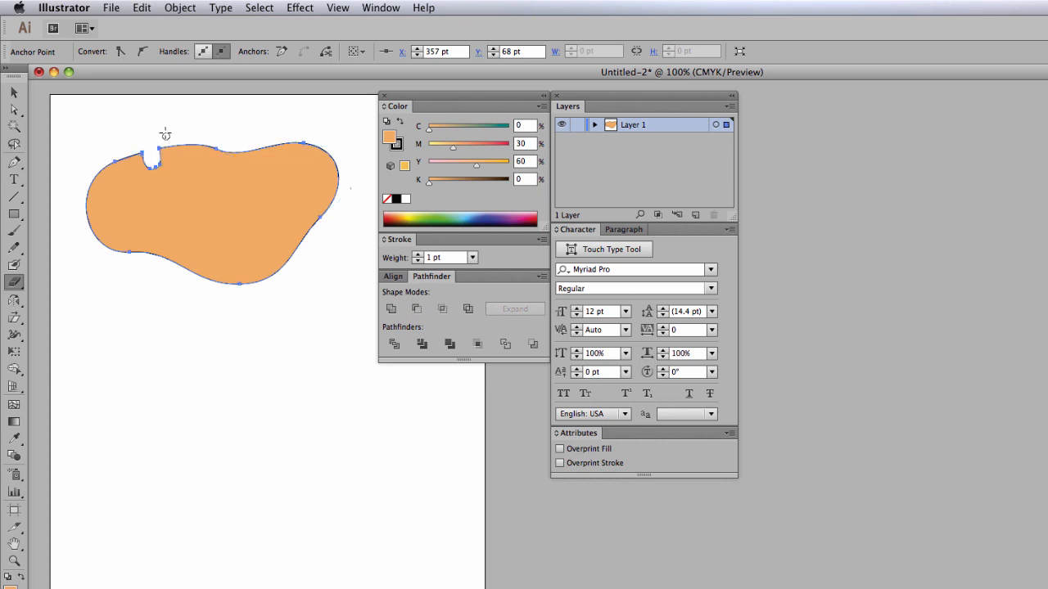
mouse_move(225, 146)
mouse_down()
mouse_move(217, 192)
mouse_move(232, 180)
mouse_move(208, 176)
mouse_move(220, 188)
mouse_move(215, 161)
mouse_move(229, 147)
mouse_move(218, 154)
mouse_move(252, 146)
mouse_up()
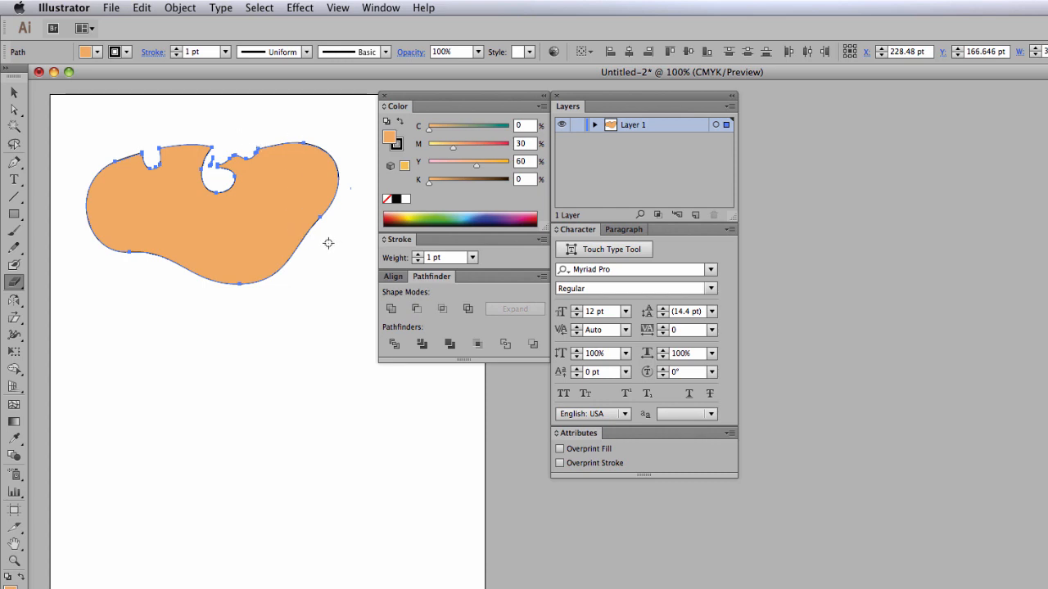
mouse_move(325, 241)
mouse_down()
mouse_move(273, 217)
mouse_move(248, 222)
mouse_move(190, 252)
mouse_move(172, 284)
mouse_up()
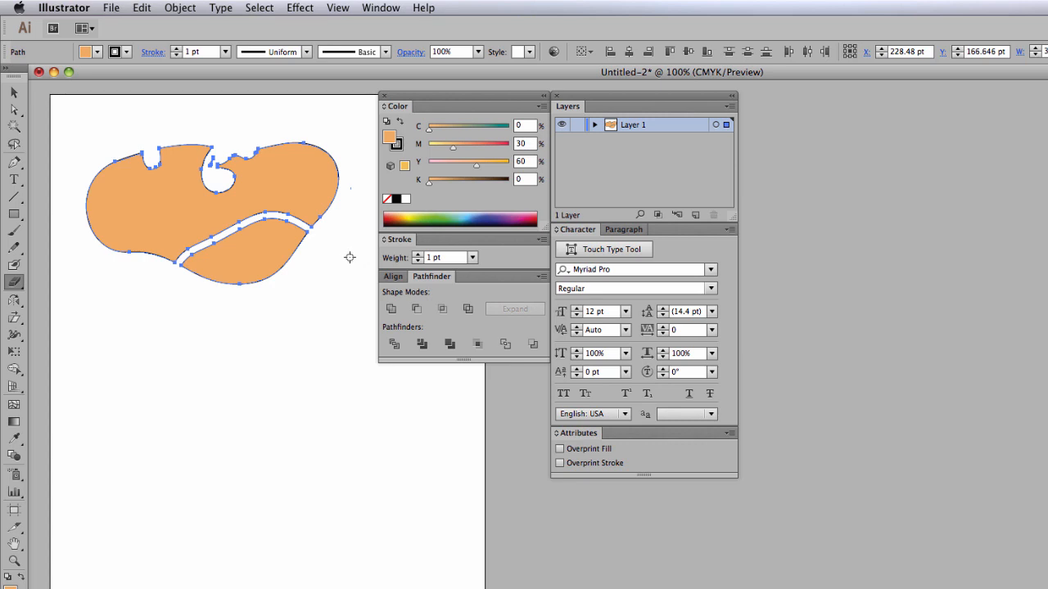
Deselect the erased shape and move its severed lower piece down and right, away from the main body.
click(13, 92)
click(330, 307)
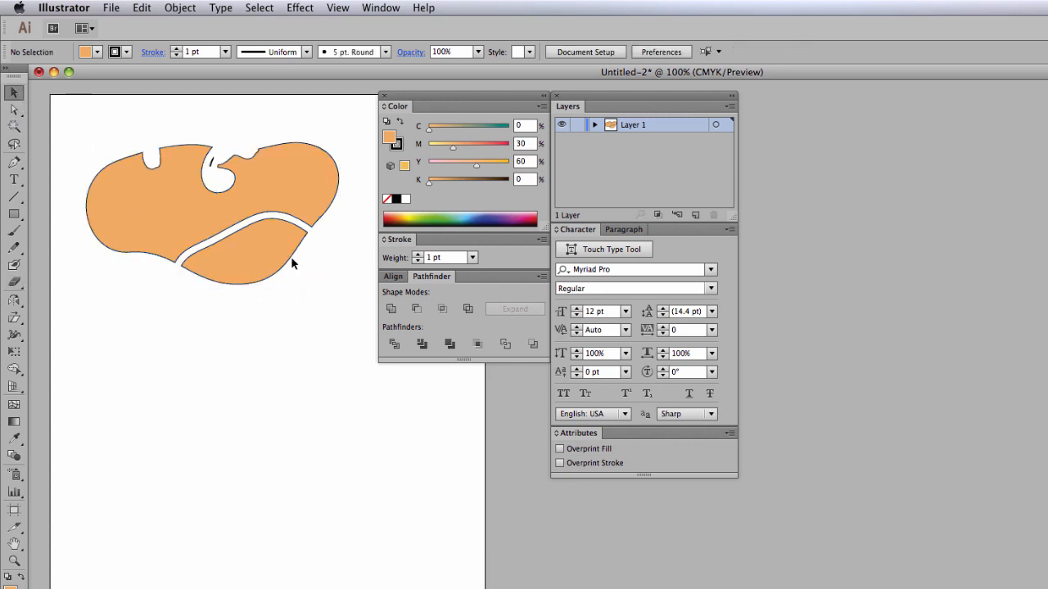
drag(291, 261, 318, 297)
scroll(351, 254, right, 1)
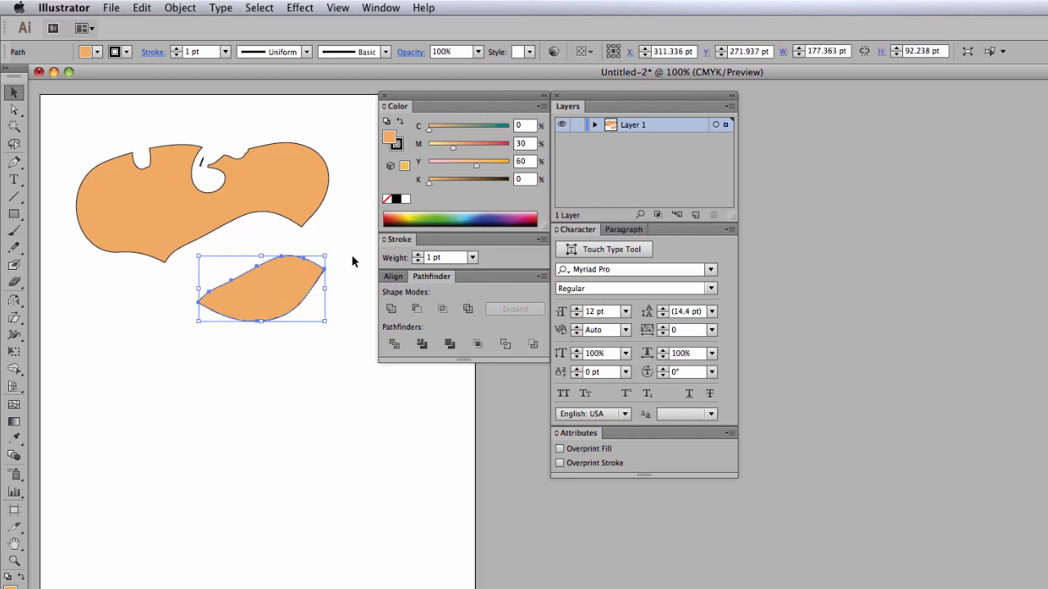
Set the Eraser size to 30 pt and erase a vertical strip through the upper blob between its notched middle and rounded right end.
click(14, 281)
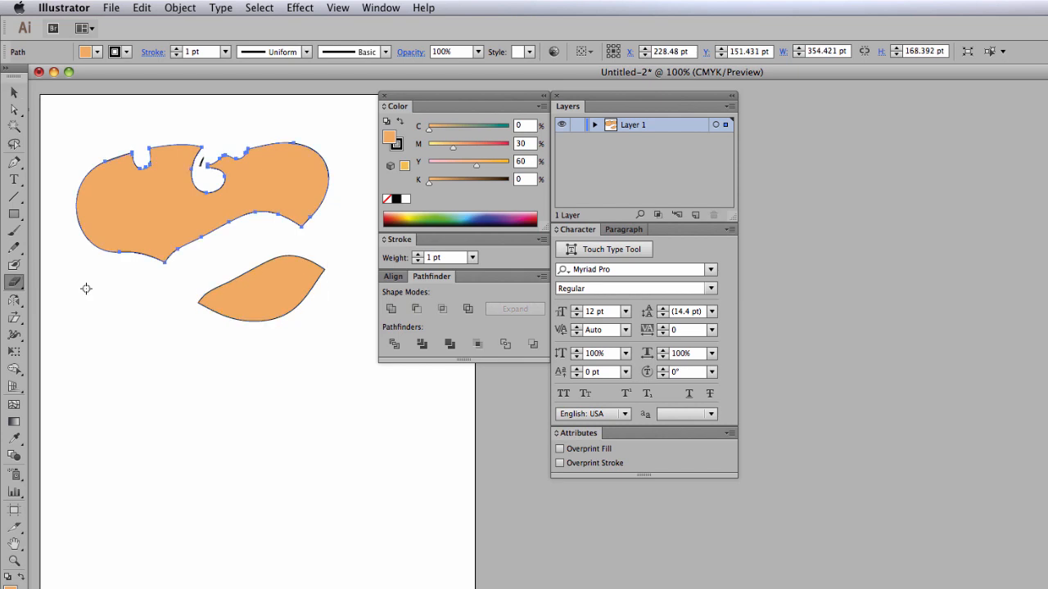
double_click(15, 284)
drag(401, 110, 308, 167)
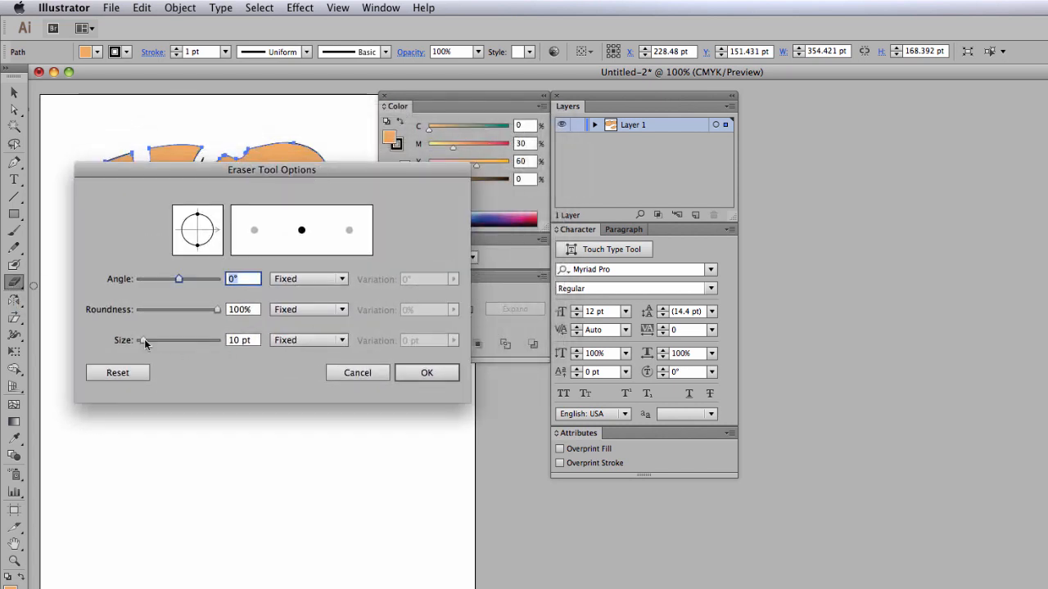
drag(144, 340, 152, 342)
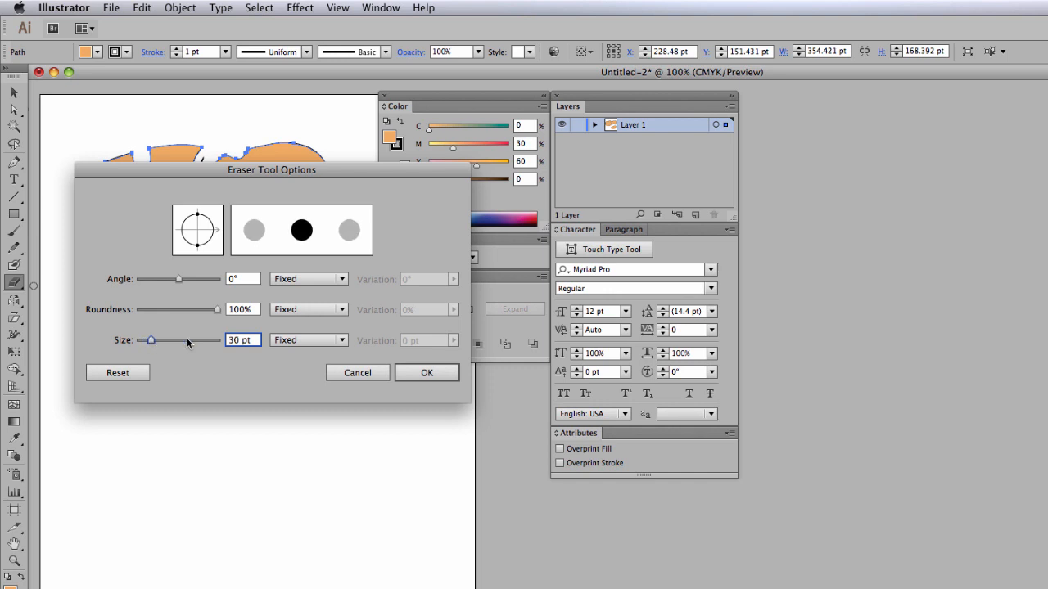
click(438, 373)
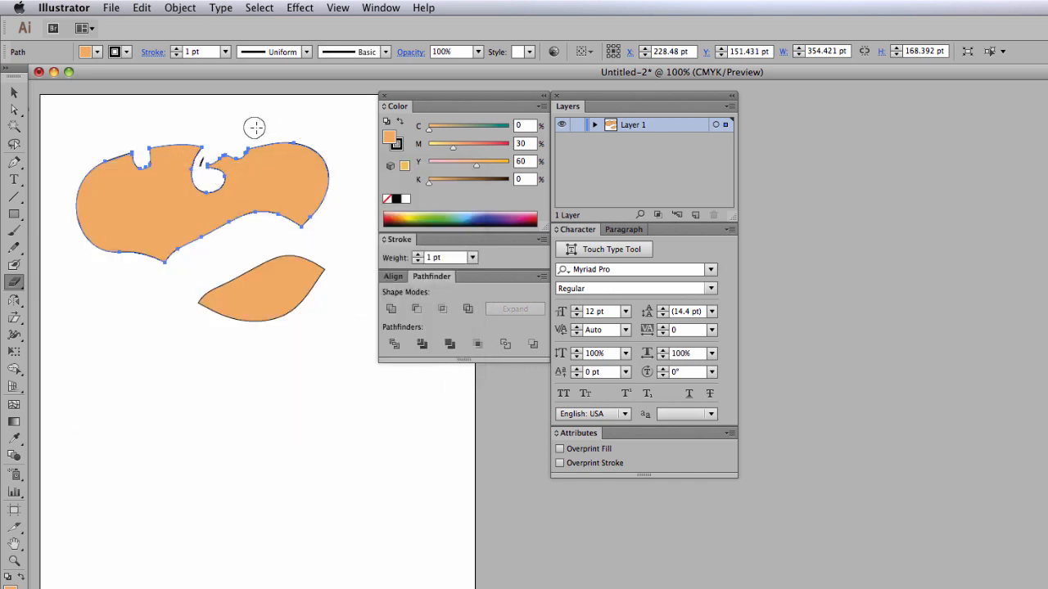
mouse_move(245, 124)
mouse_down()
mouse_move(262, 185)
mouse_move(250, 239)
mouse_up()
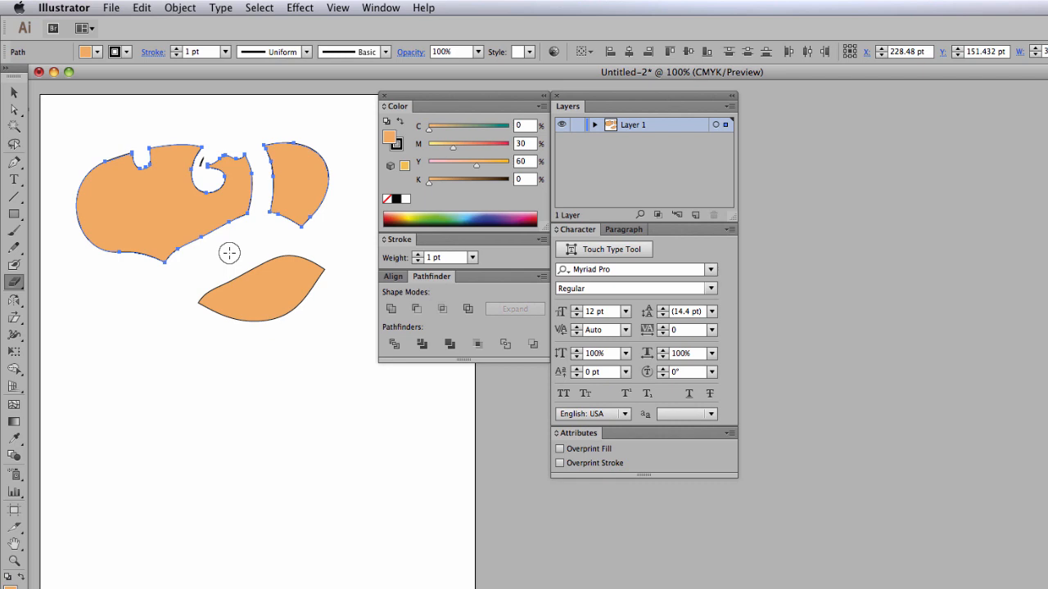
Shrink the Eraser, carve a thin S-curved channel from the upper blob's lower edge into its left side, and enlarge the Eraser again.
key(bracketleft)
key(bracketleft)
key(bracketleft)
key(bracketleft)
key(bracketleft)
key(bracketleft)
key(bracketleft)
key(bracketleft)
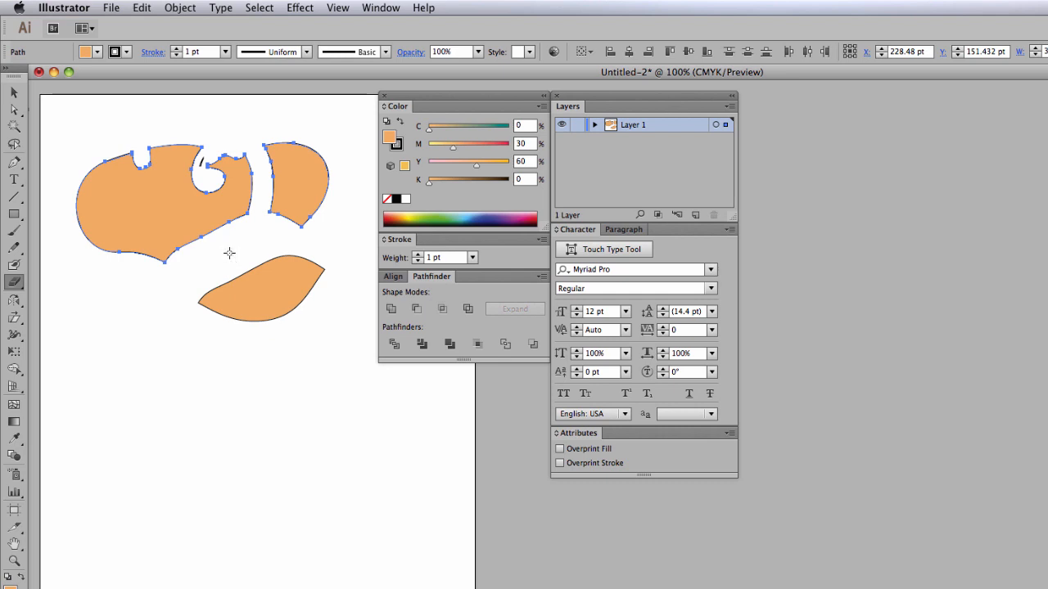
mouse_move(203, 255)
mouse_down()
mouse_move(195, 238)
mouse_move(121, 207)
mouse_up()
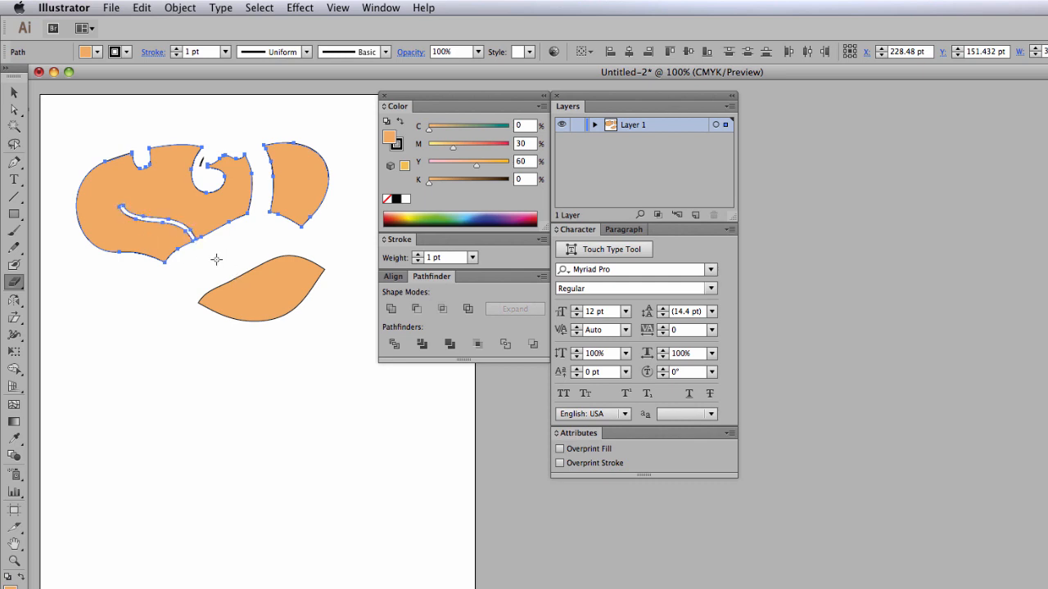
key(bracketright)
key(bracketright)
key(bracketright)
key(bracketright)
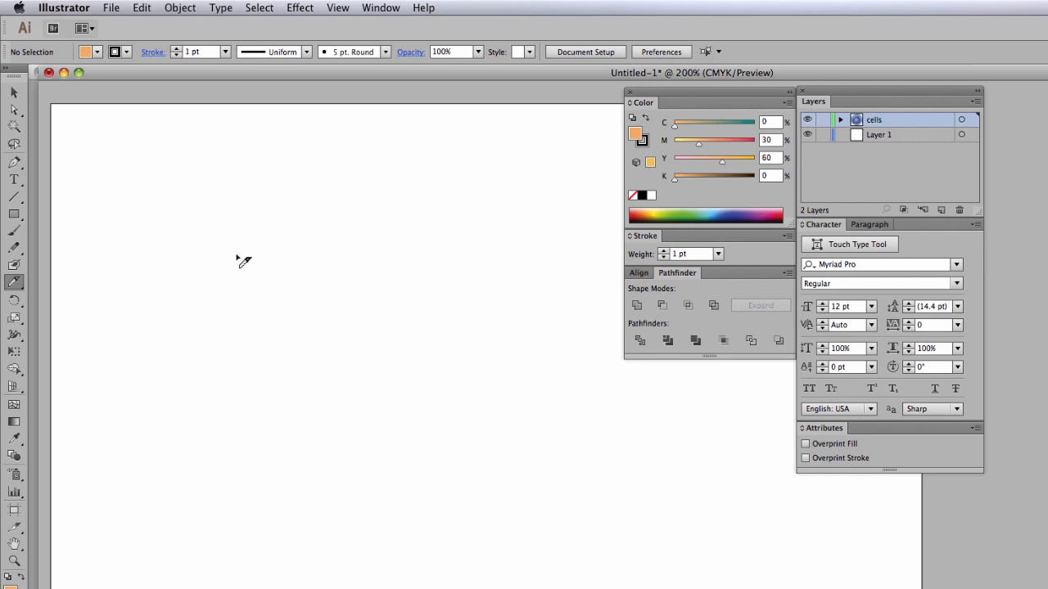
Move the blue-and-purple cell illustration in Untitled-1 up into the open upper-left area of the page and deselect it.
click(14, 301)
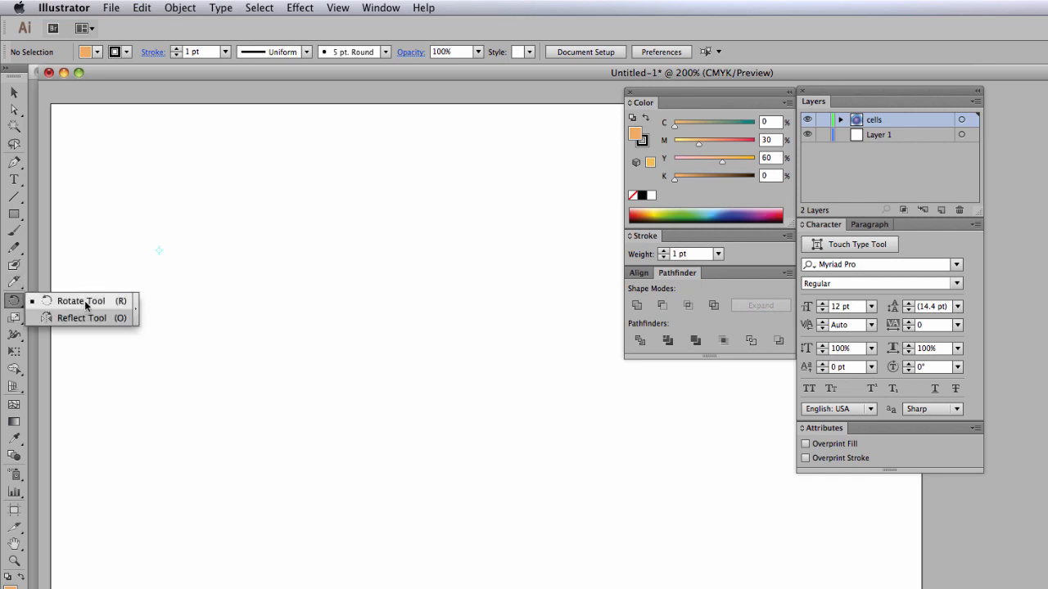
click(13, 319)
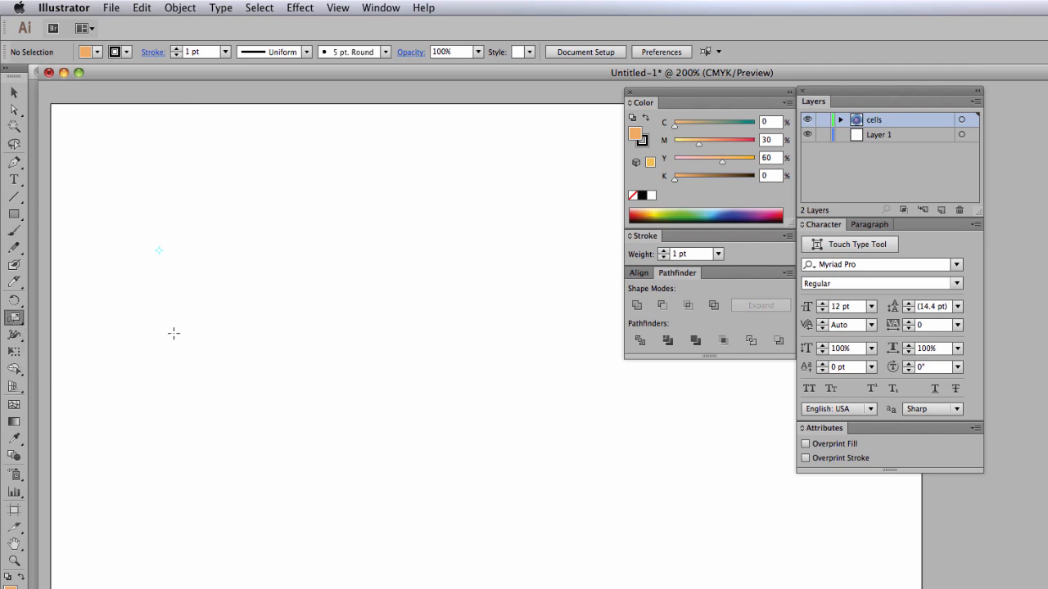
key(r)
click(14, 92)
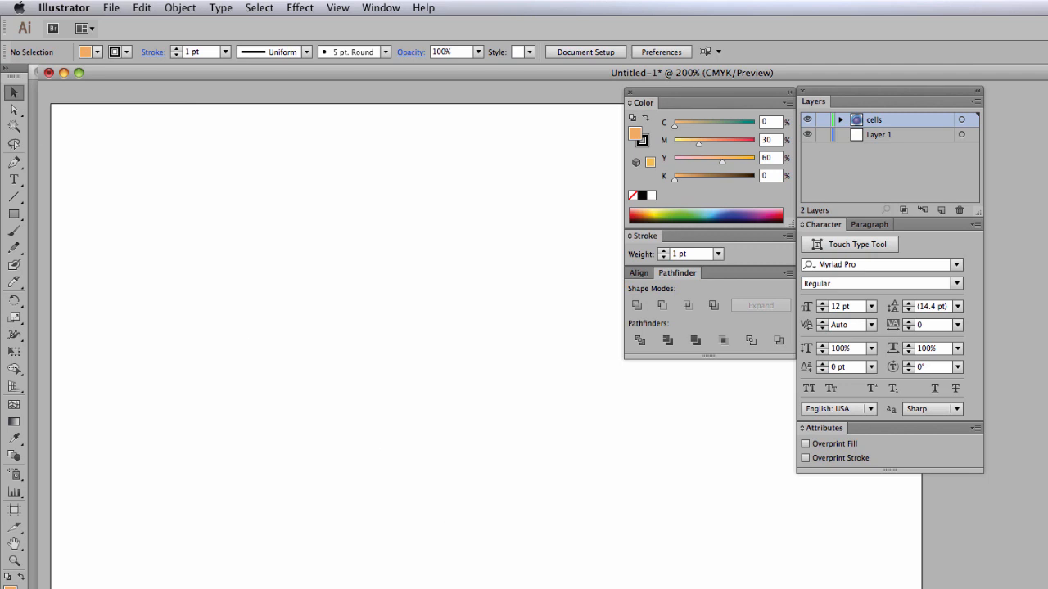
drag(346, 588, 330, 181)
click(457, 206)
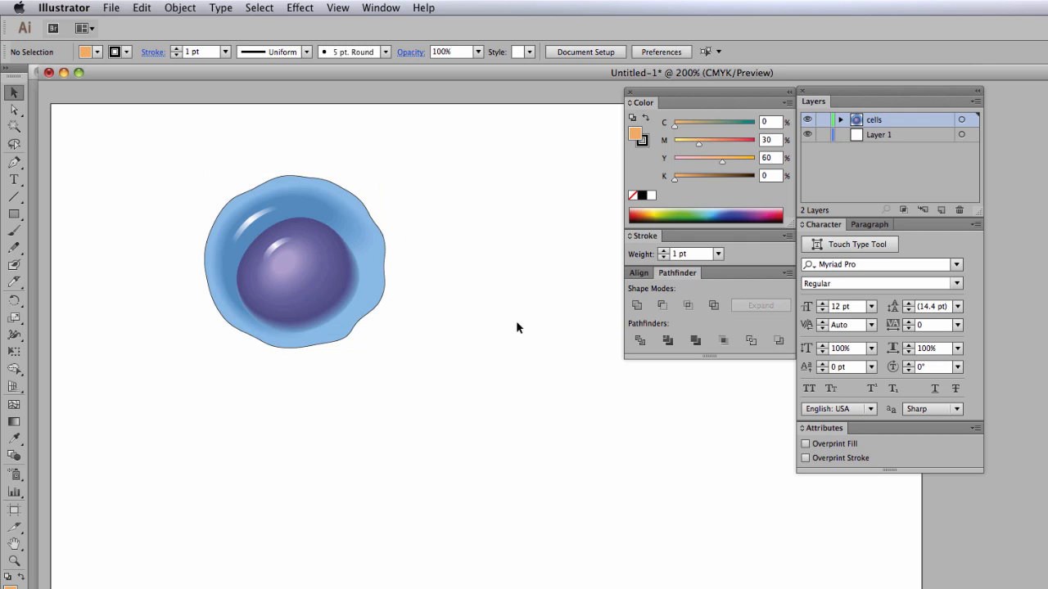
Select the entire cell and rotate it freehand about a quarter turn clockwise around a point near its centre with the Rotate tool.
click(13, 301)
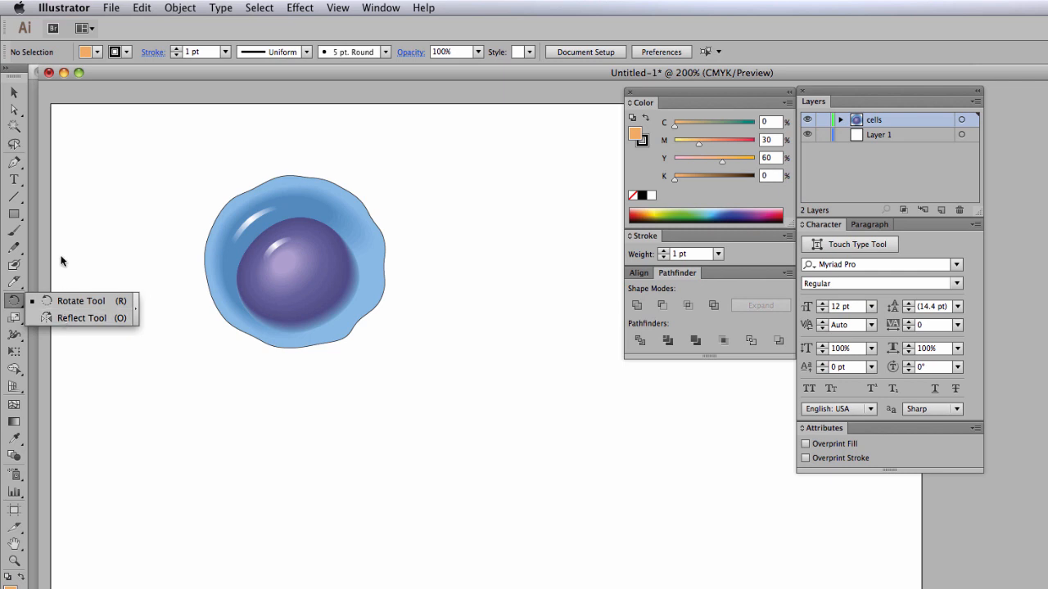
click(12, 302)
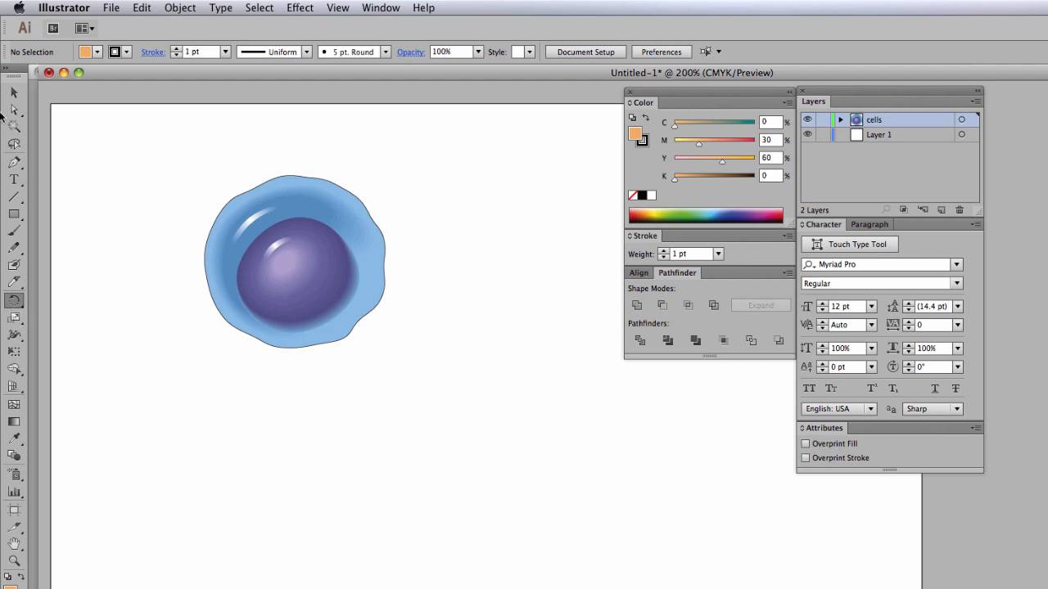
click(13, 93)
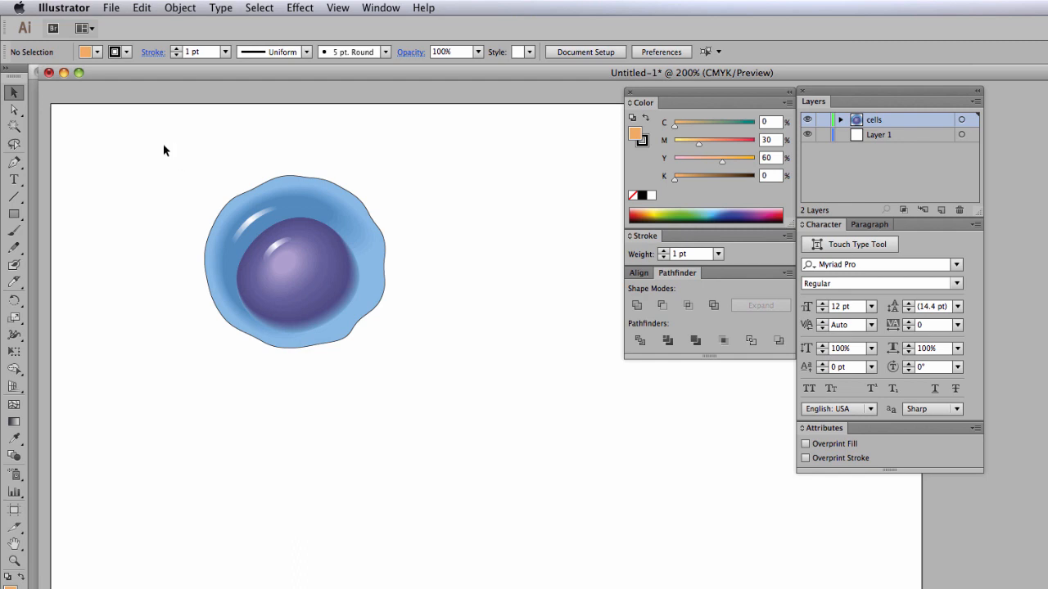
drag(163, 145, 424, 382)
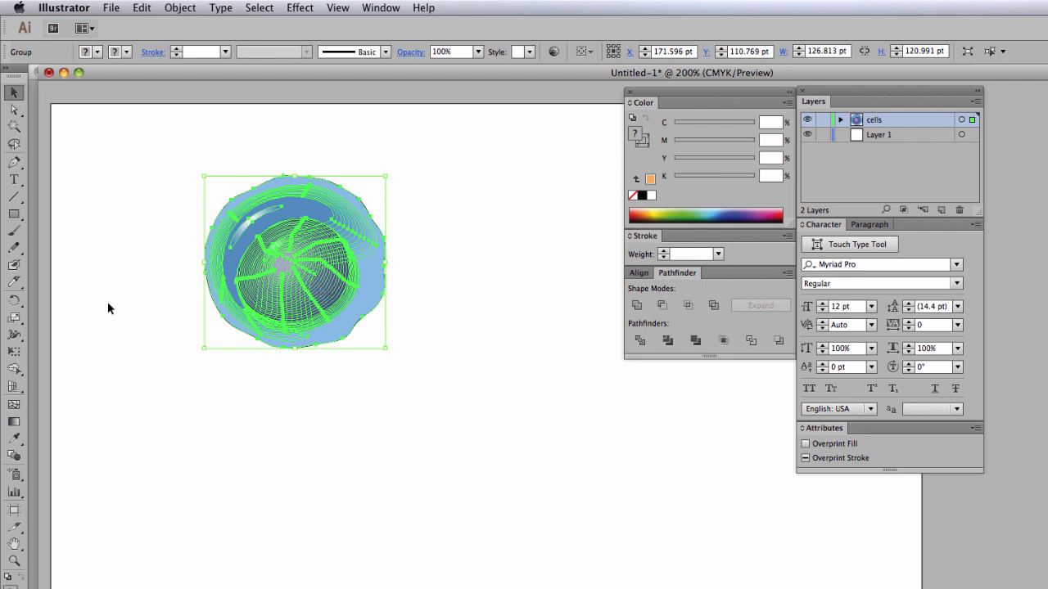
click(13, 302)
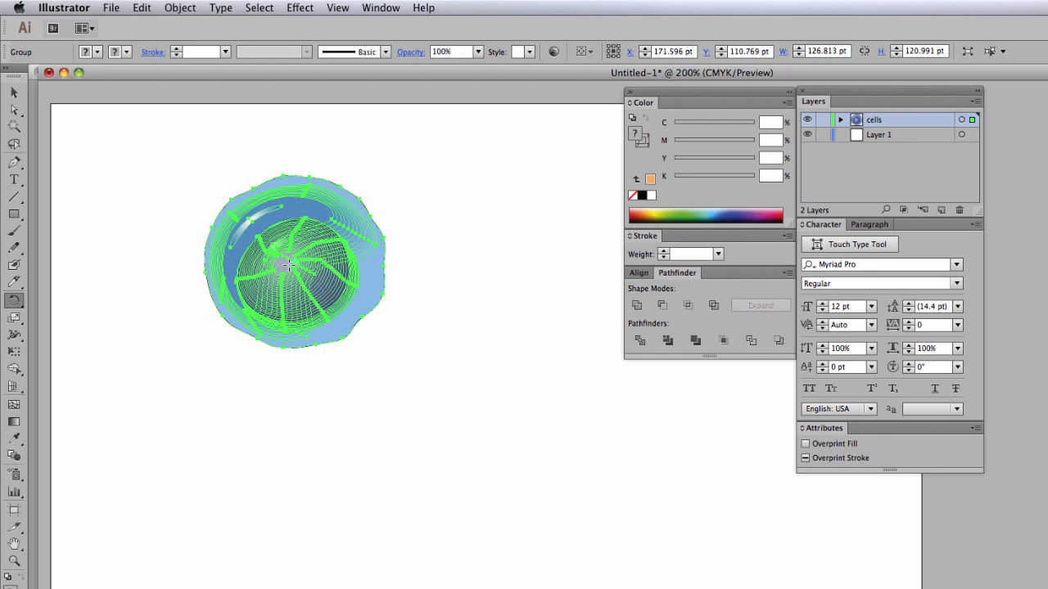
scroll(288, 264, right, 1)
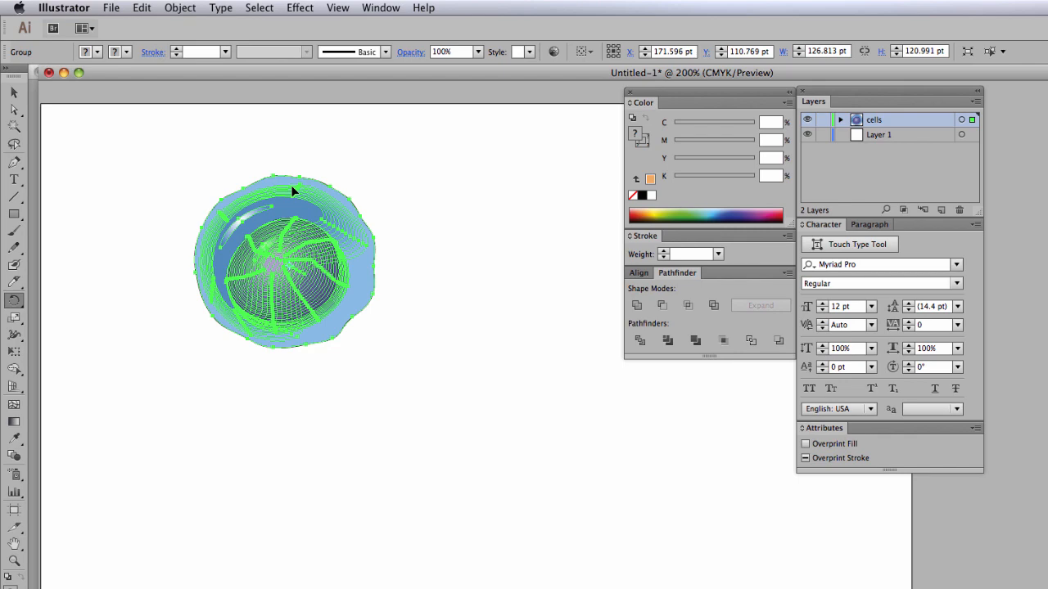
drag(310, 198, 331, 300)
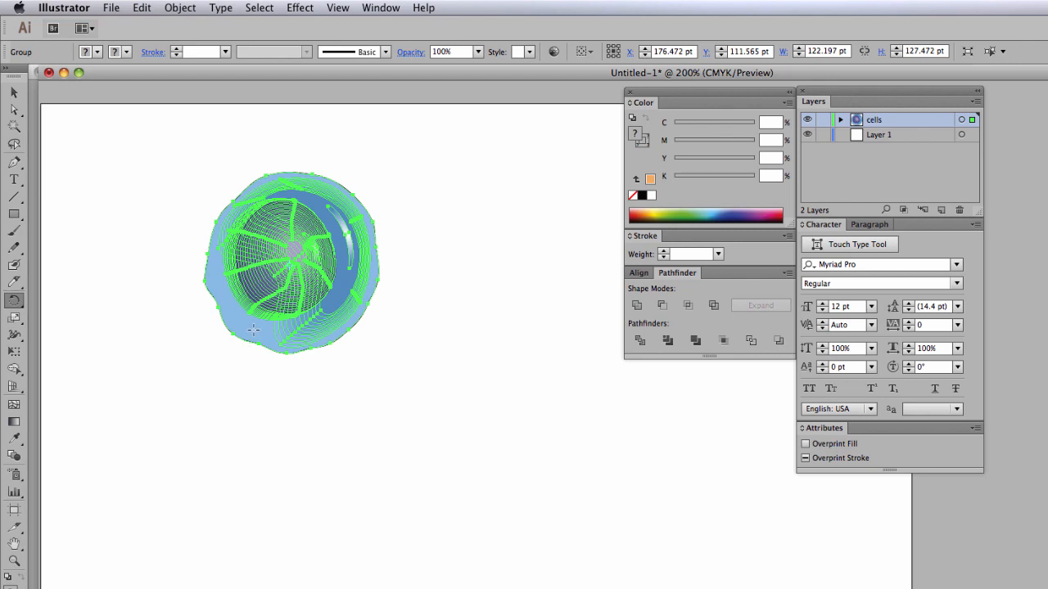
Rotate the cell slightly clockwise around a point on its lower-left edge, and by about 194.5° around a point outside its right side.
scroll(254, 331, right, 1)
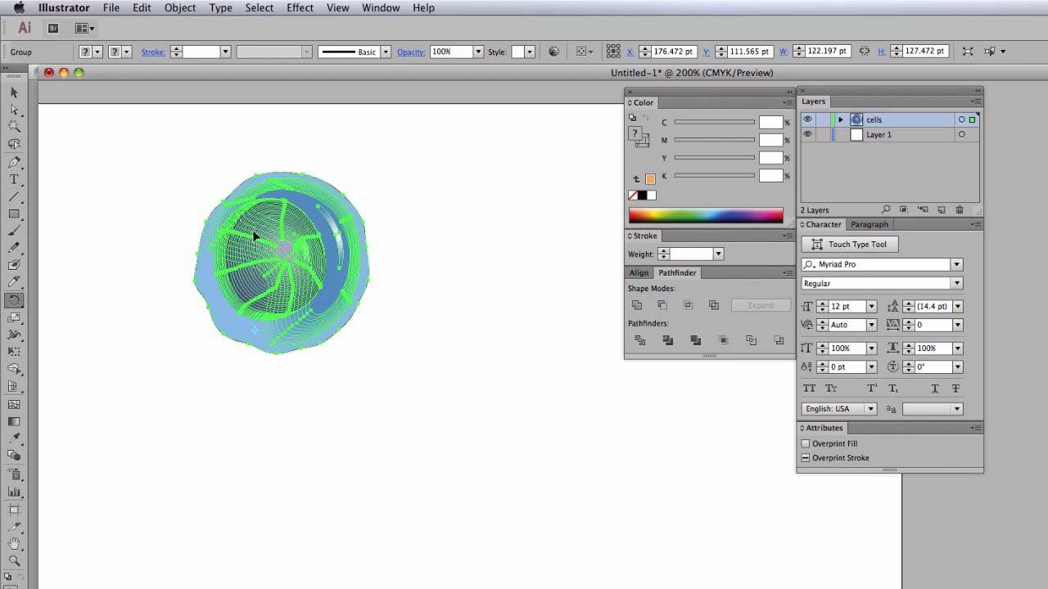
drag(254, 236, 278, 275)
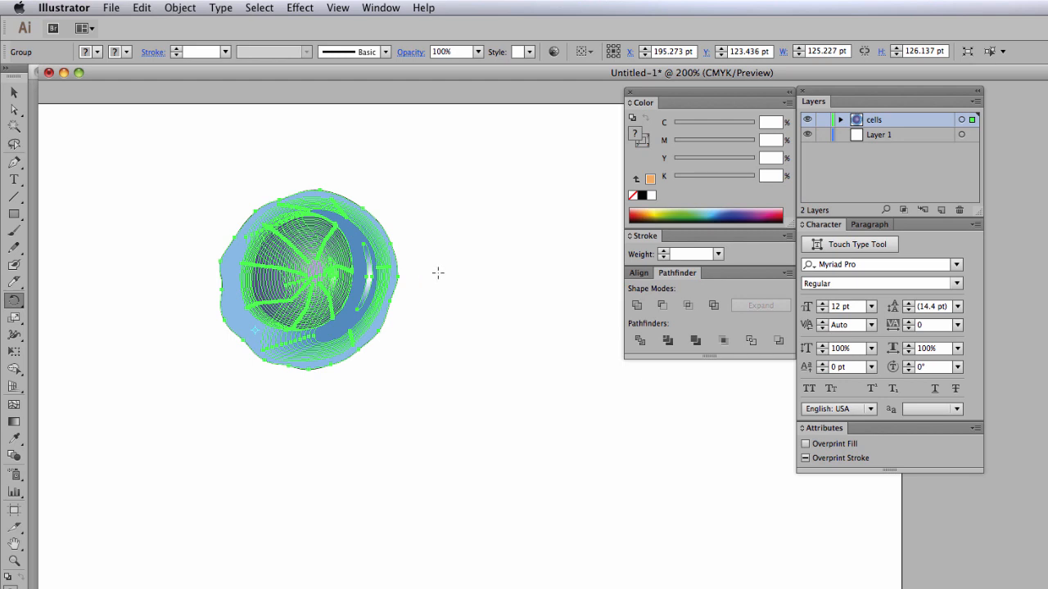
scroll(438, 273, right, 1)
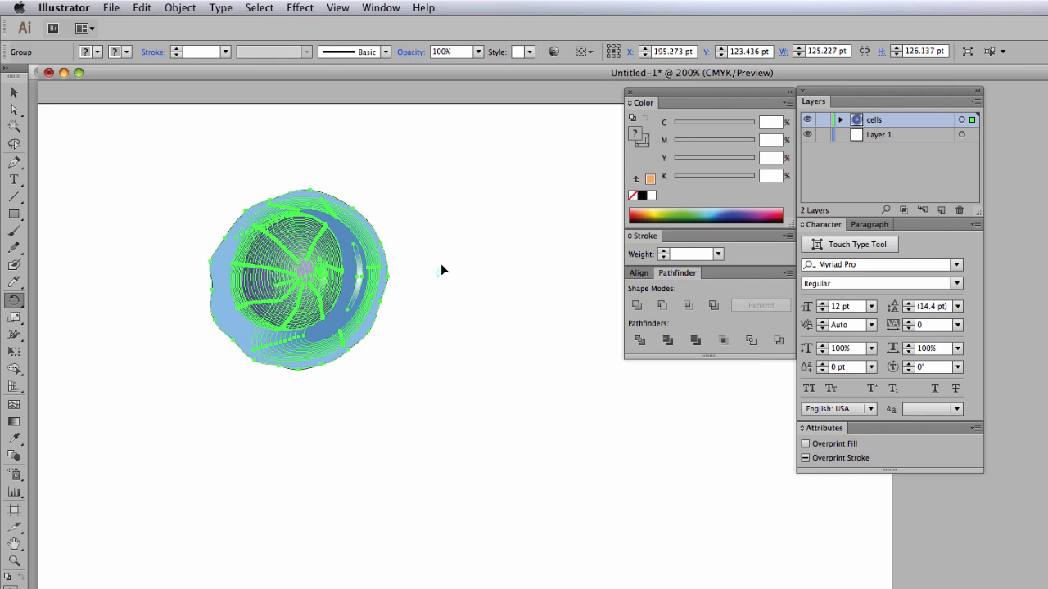
mouse_move(275, 292)
mouse_down()
mouse_move(285, 256)
mouse_move(361, 218)
mouse_move(421, 215)
mouse_move(465, 234)
mouse_move(456, 306)
mouse_move(412, 315)
mouse_move(379, 292)
mouse_move(434, 309)
mouse_move(480, 286)
mouse_move(460, 243)
mouse_move(474, 256)
mouse_up()
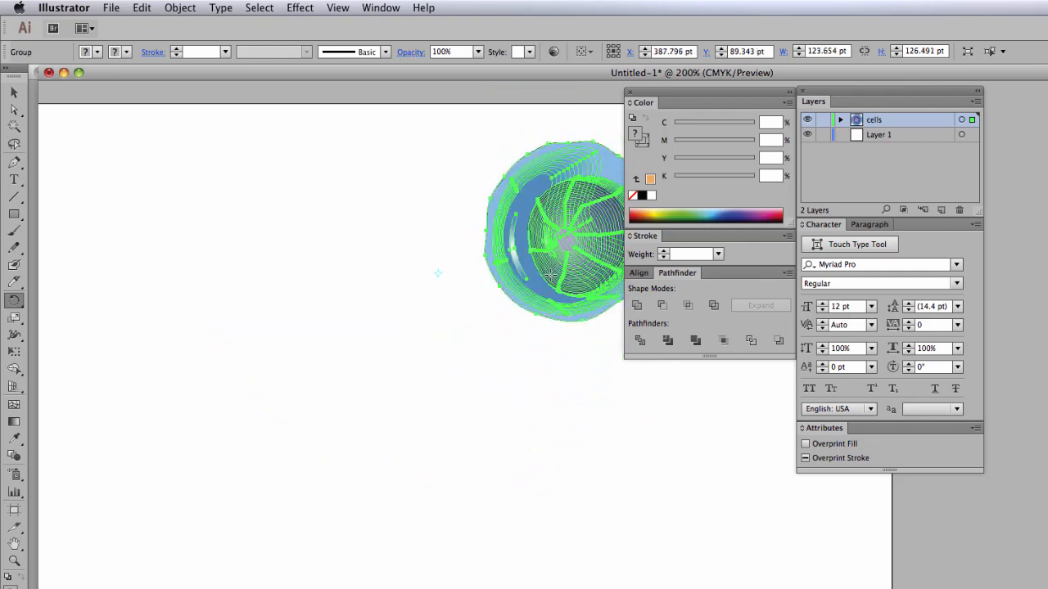
Move the cell back to the open upper-left area of the page and rotate it by exactly 45°.
click(14, 92)
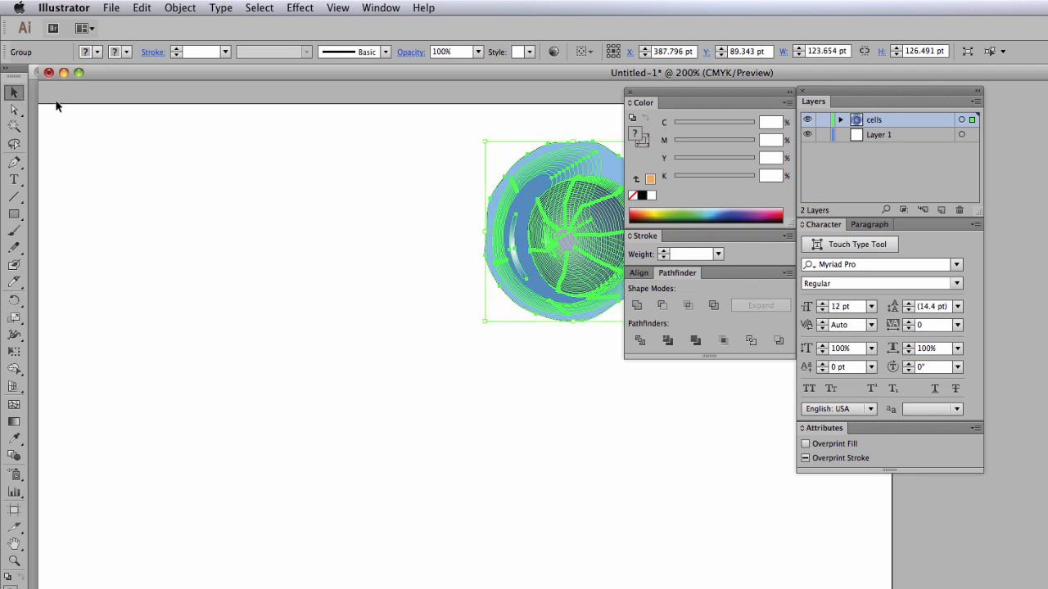
drag(583, 218, 360, 248)
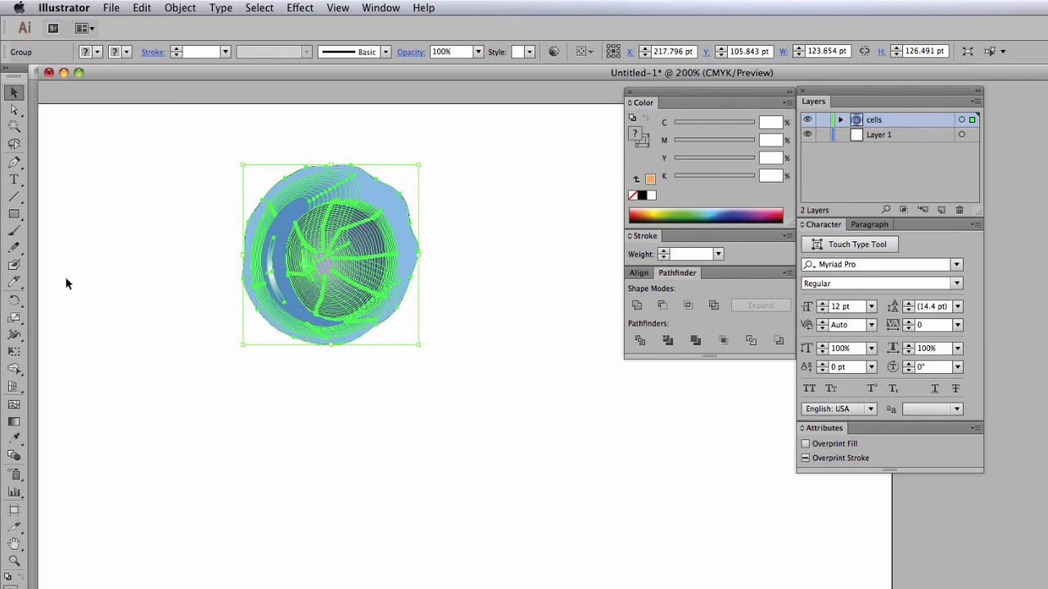
double_click(12, 301)
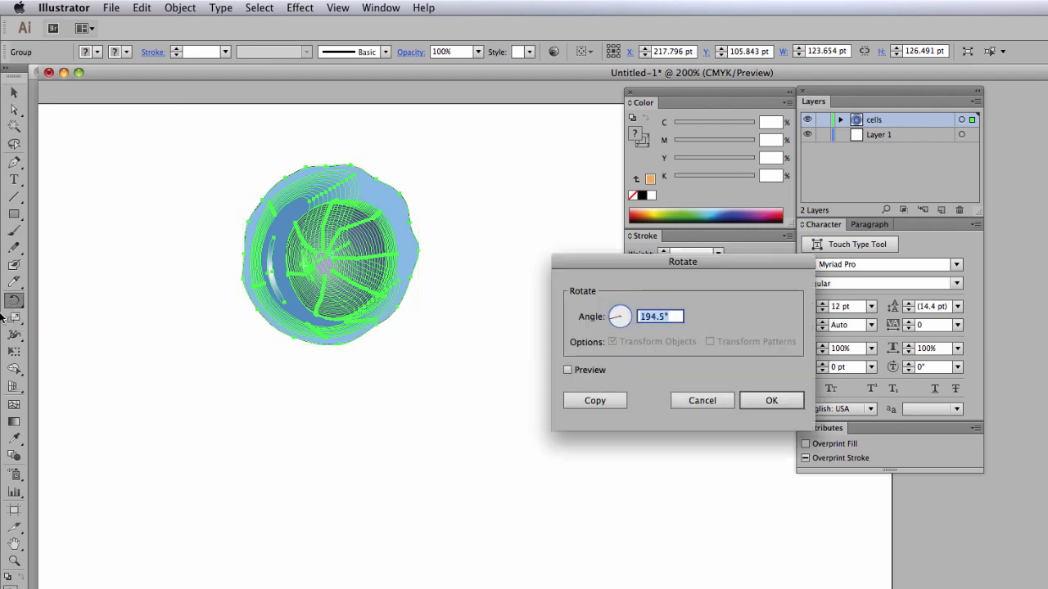
drag(696, 265, 375, 255)
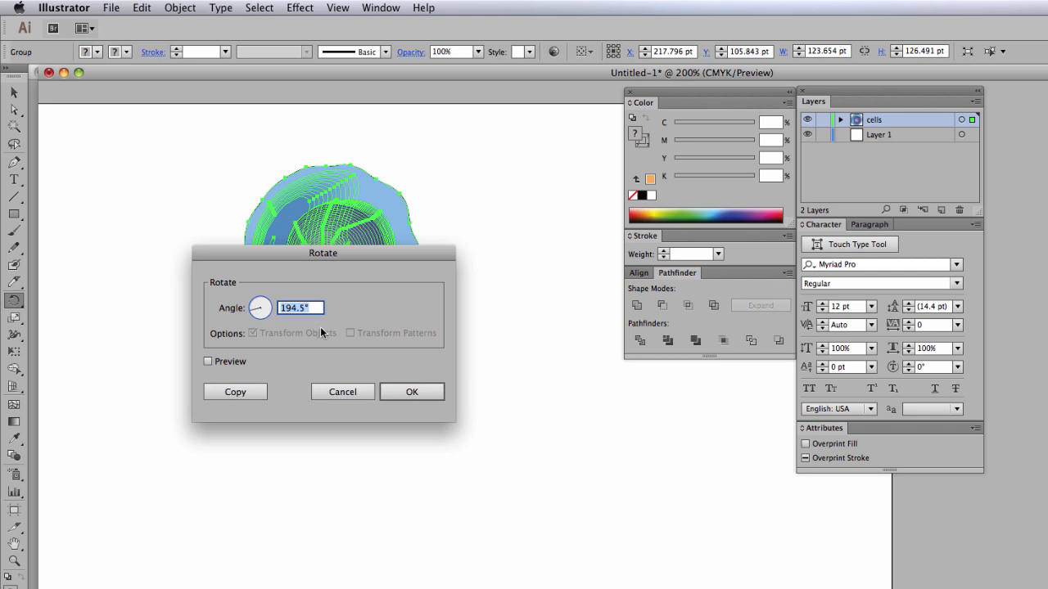
text(45)
click(417, 389)
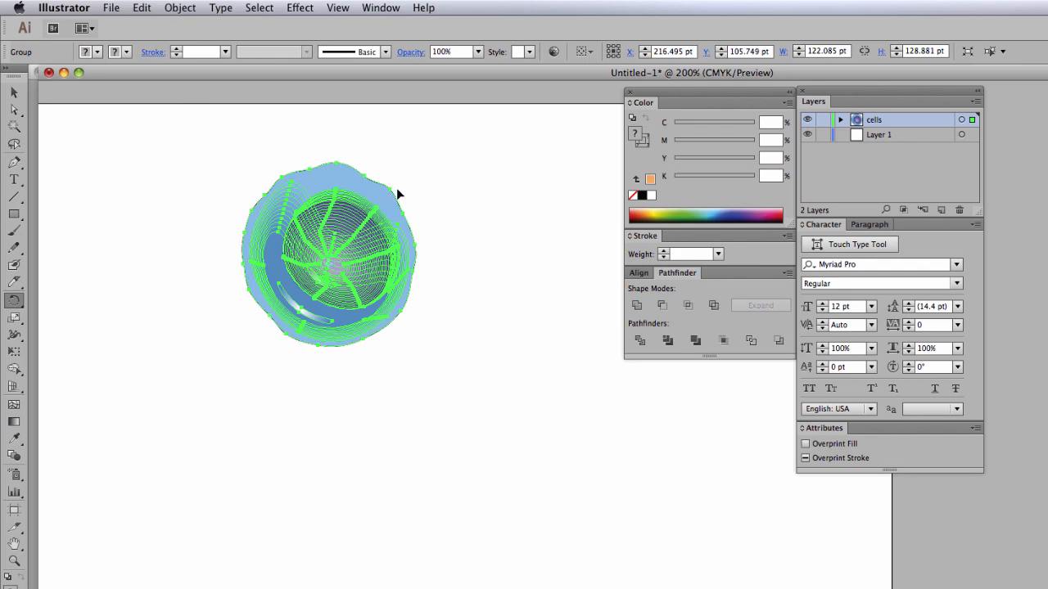
Rotate the cell freehand by about -138°, and rotate it by exactly another 180°.
drag(396, 187, 325, 346)
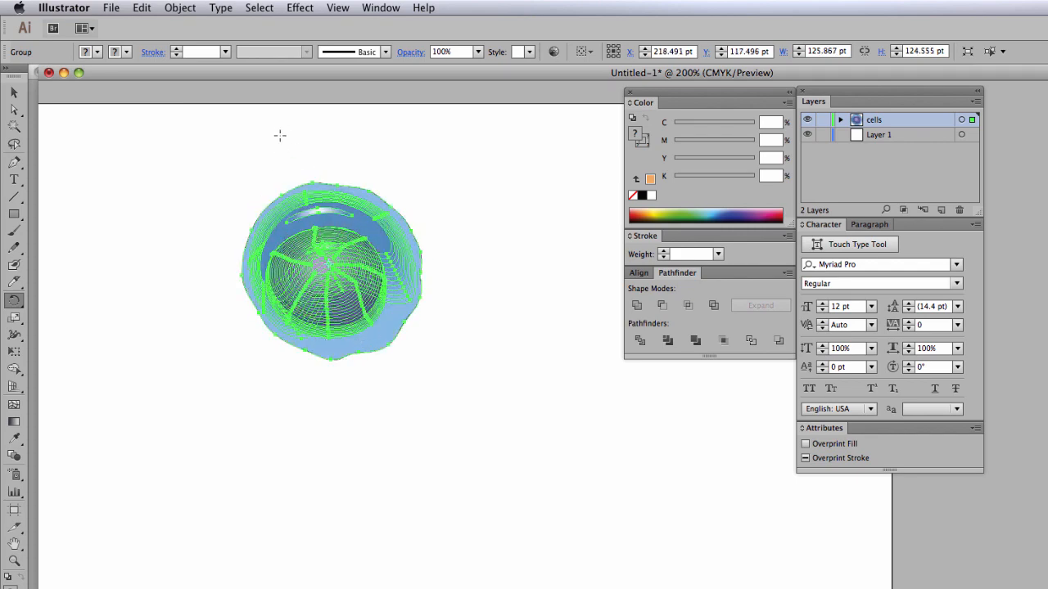
double_click(14, 302)
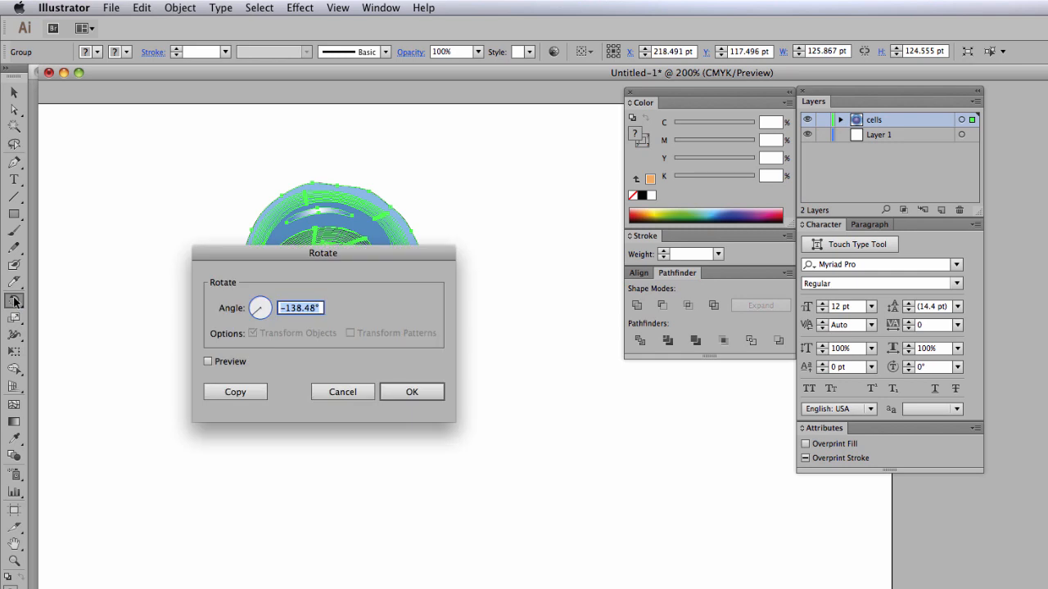
text(180)
drag(264, 250, 298, 351)
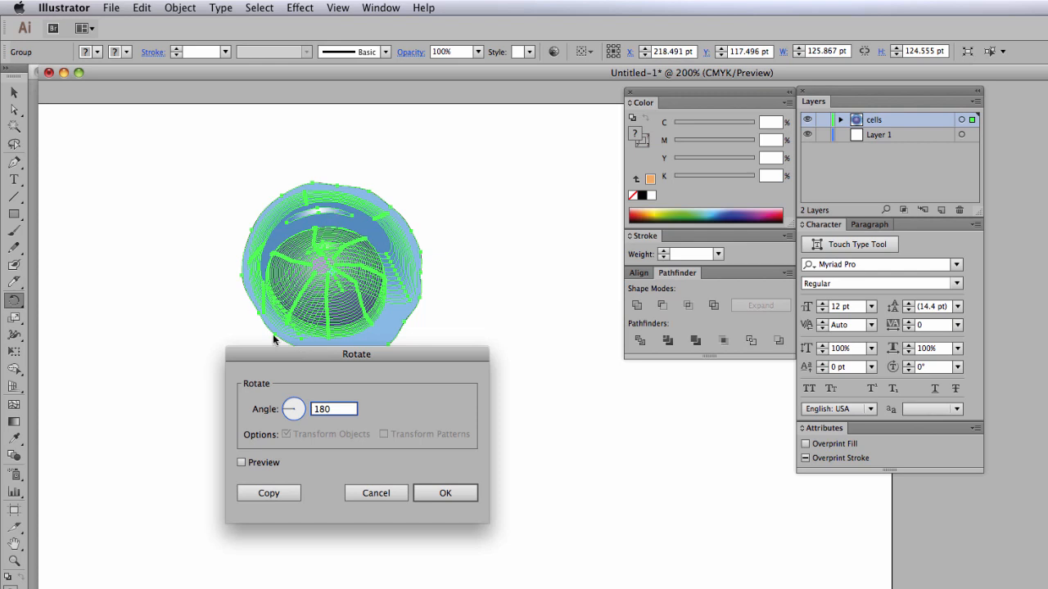
click(448, 493)
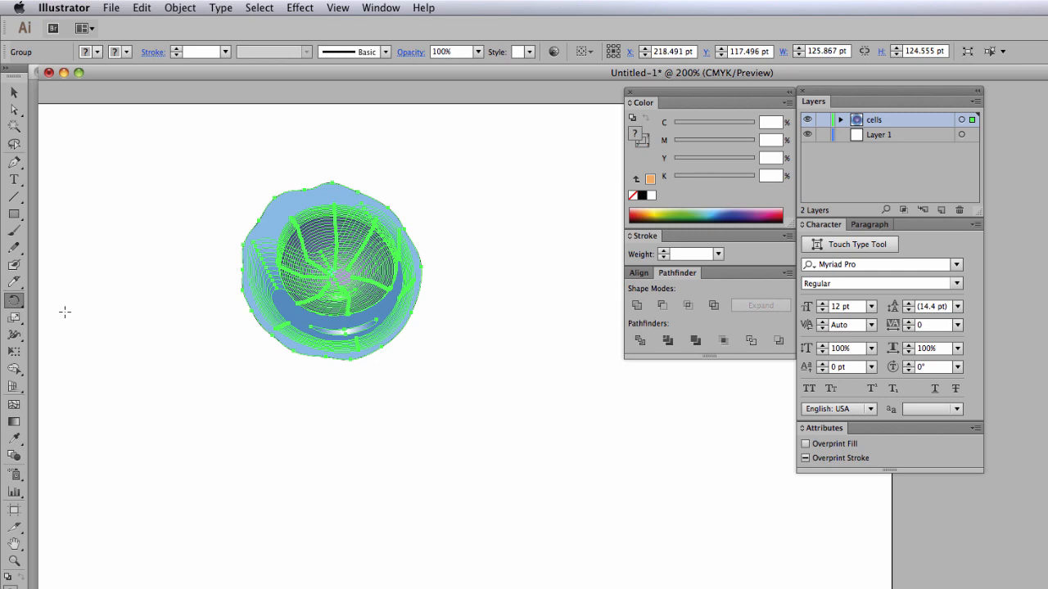
double_click(14, 303)
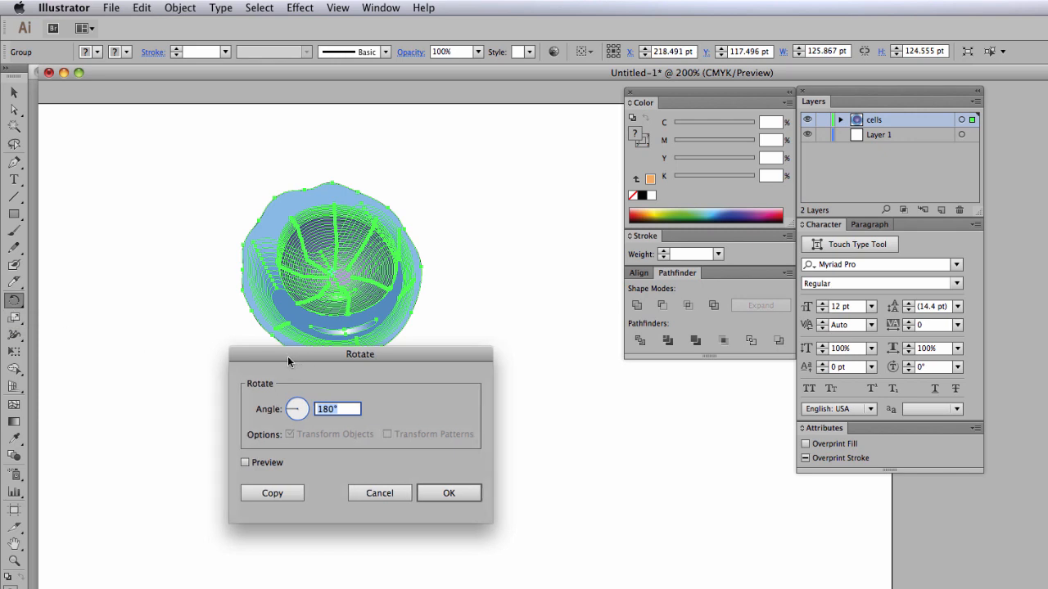
drag(287, 356, 452, 206)
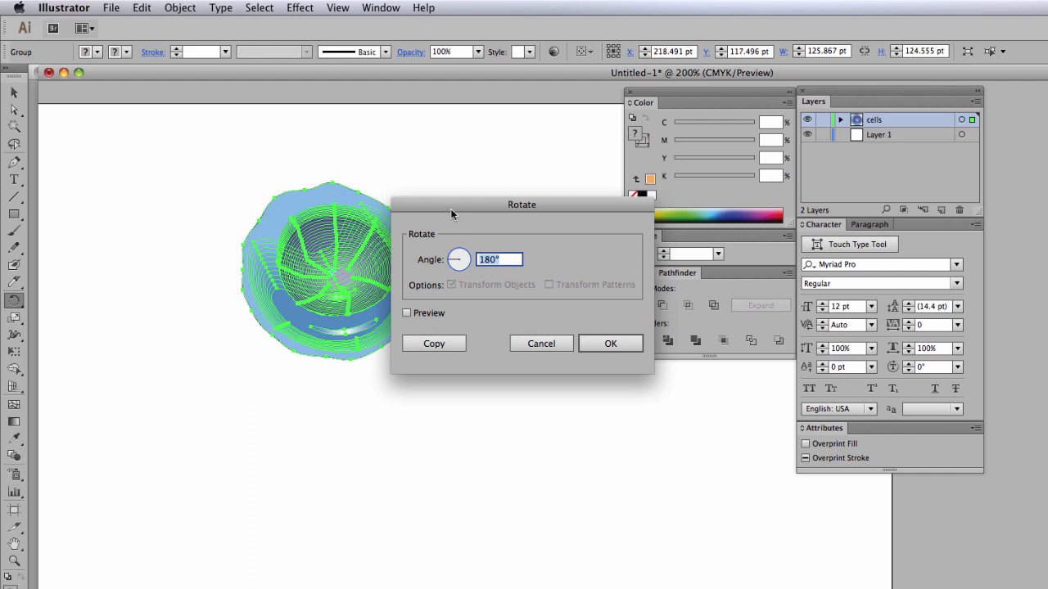
click(555, 346)
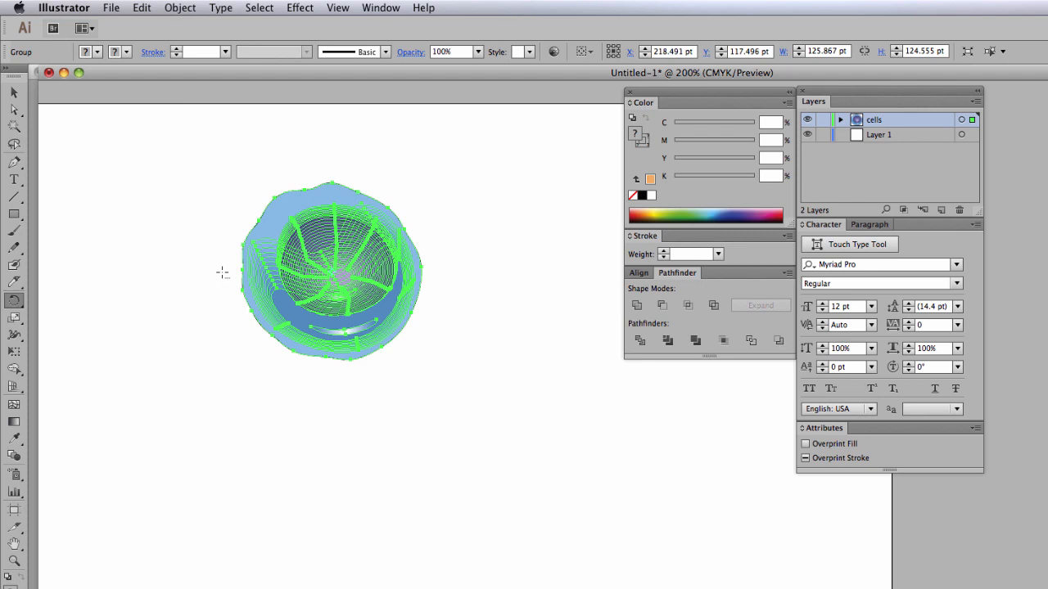
Rotate the cell by 180° around a point just outside its left side, and by another 180° with Preview on around a point outside its right side.
alt+click(222, 272)
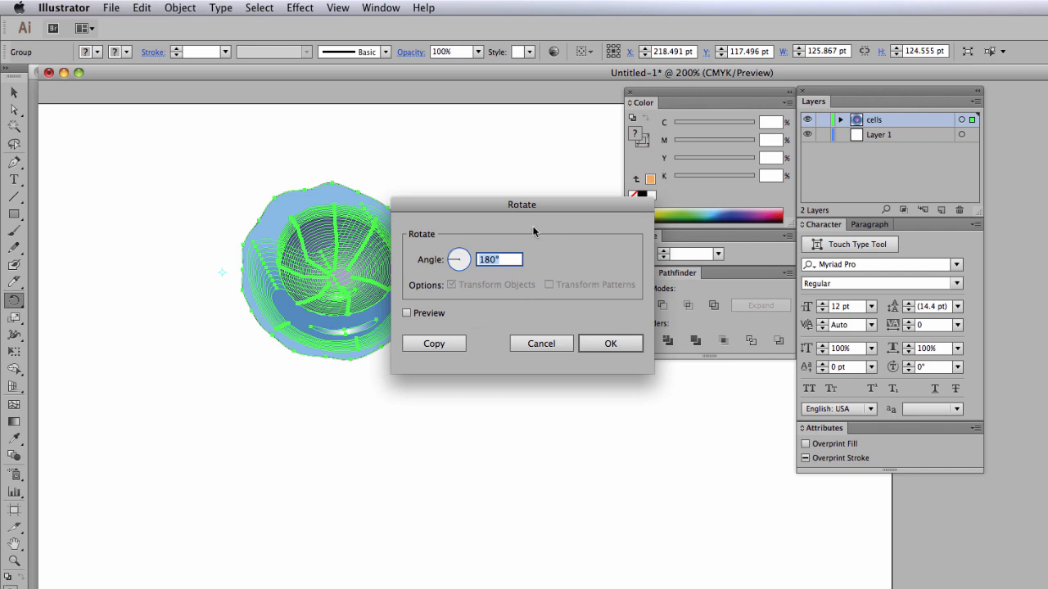
click(611, 343)
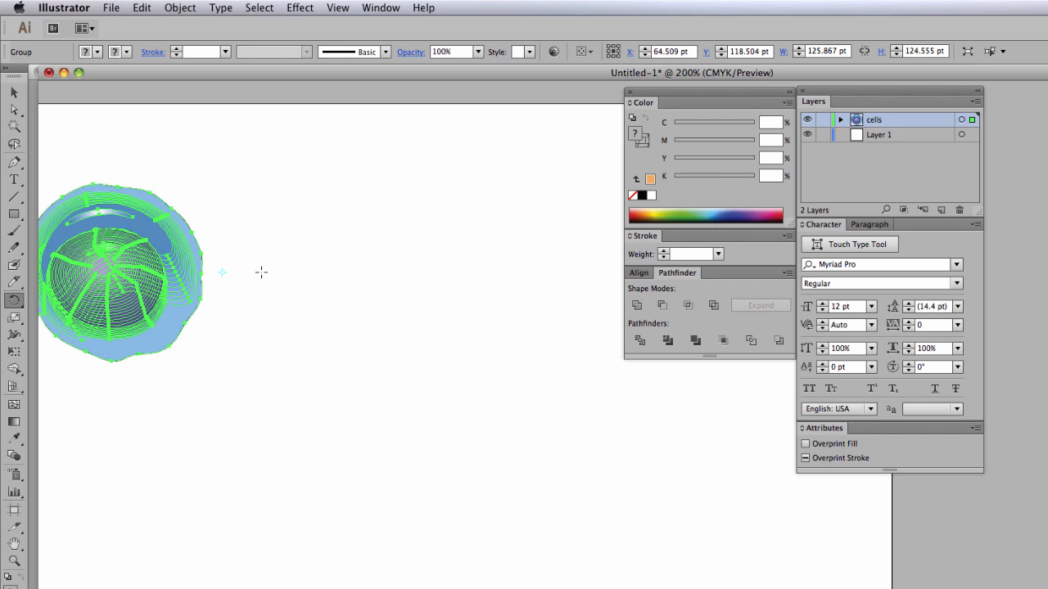
scroll(287, 272, down, 1)
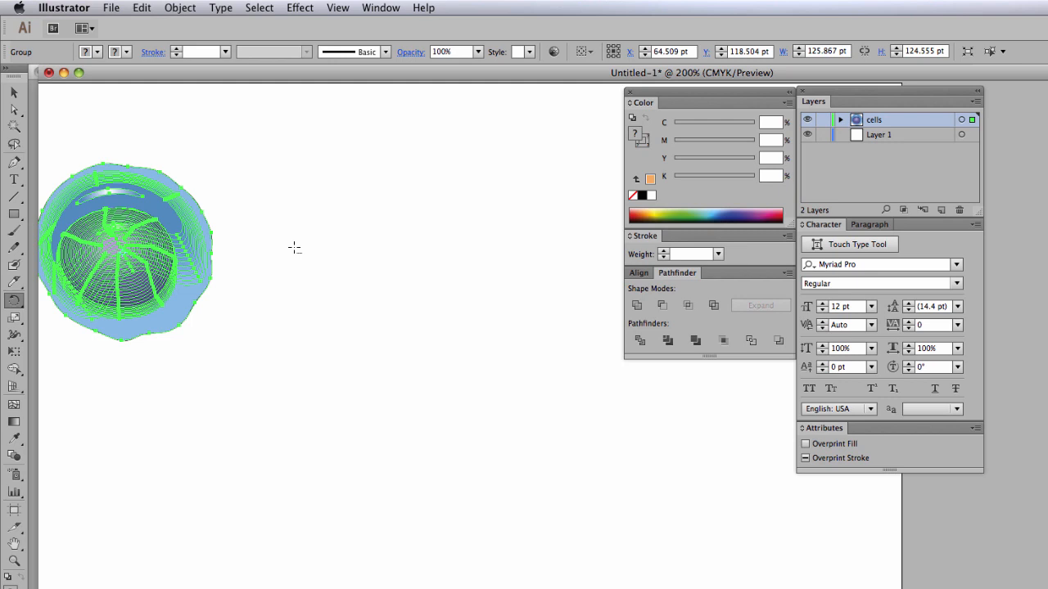
alt+click(295, 247)
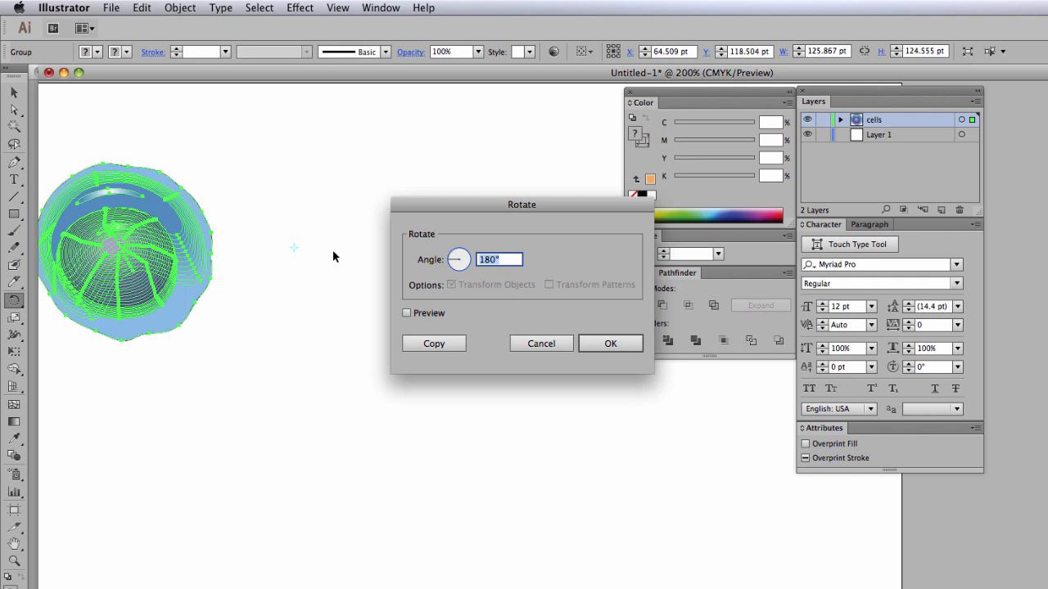
drag(450, 209, 389, 183)
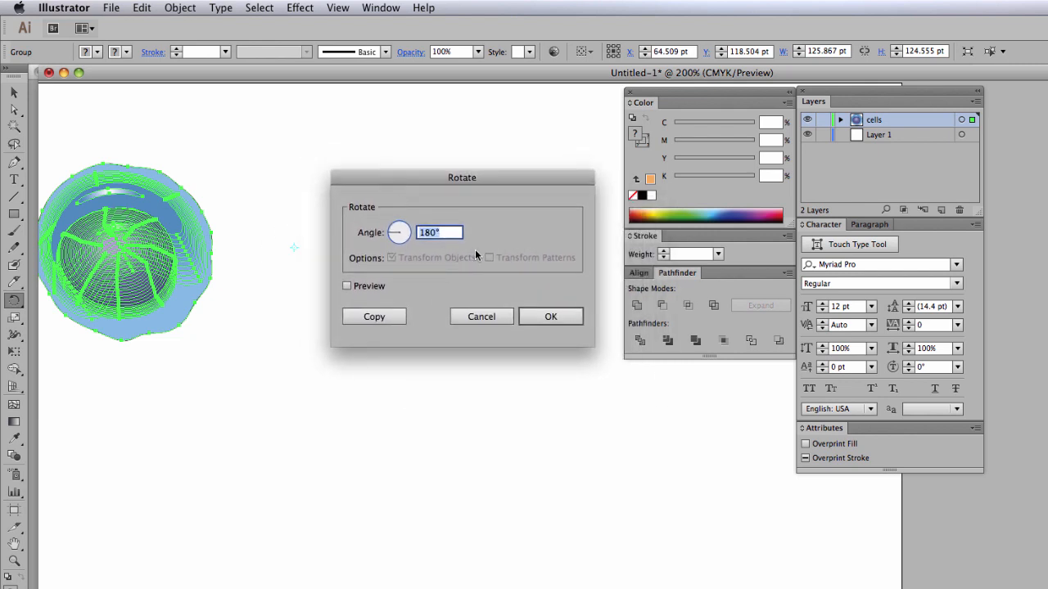
click(551, 312)
drag(379, 179, 383, 320)
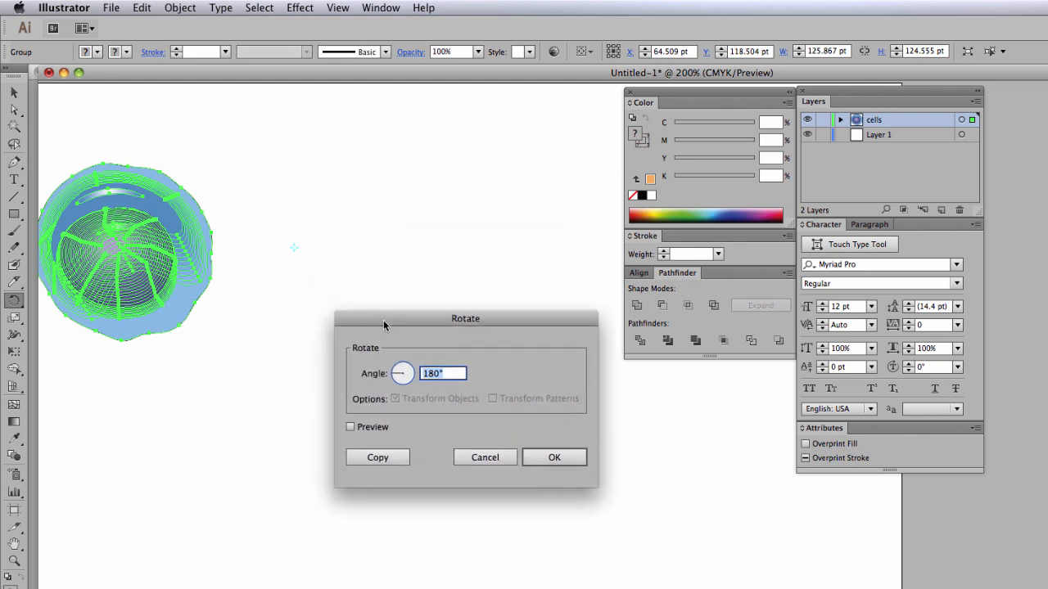
click(351, 428)
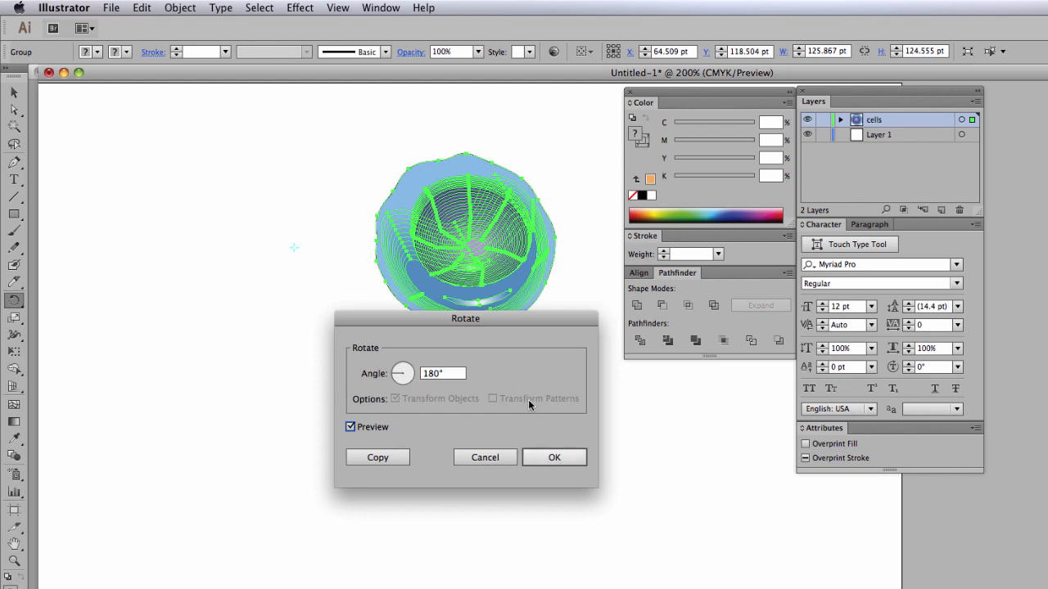
click(554, 458)
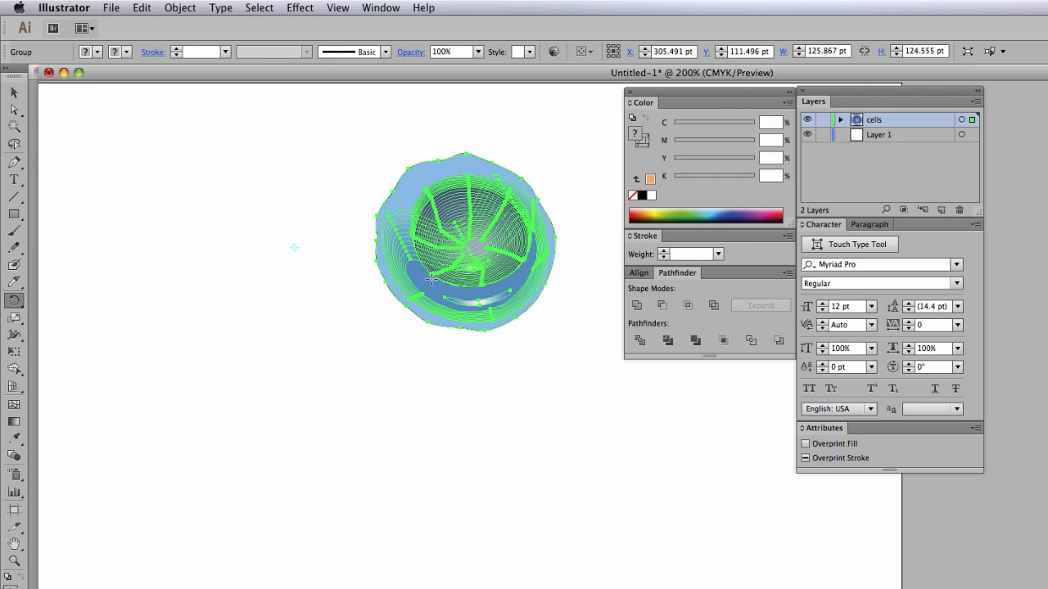
Create a copy of the cell rotated by 180° around a point just outside its left side.
alt+click(360, 247)
scroll(353, 286, up, 3)
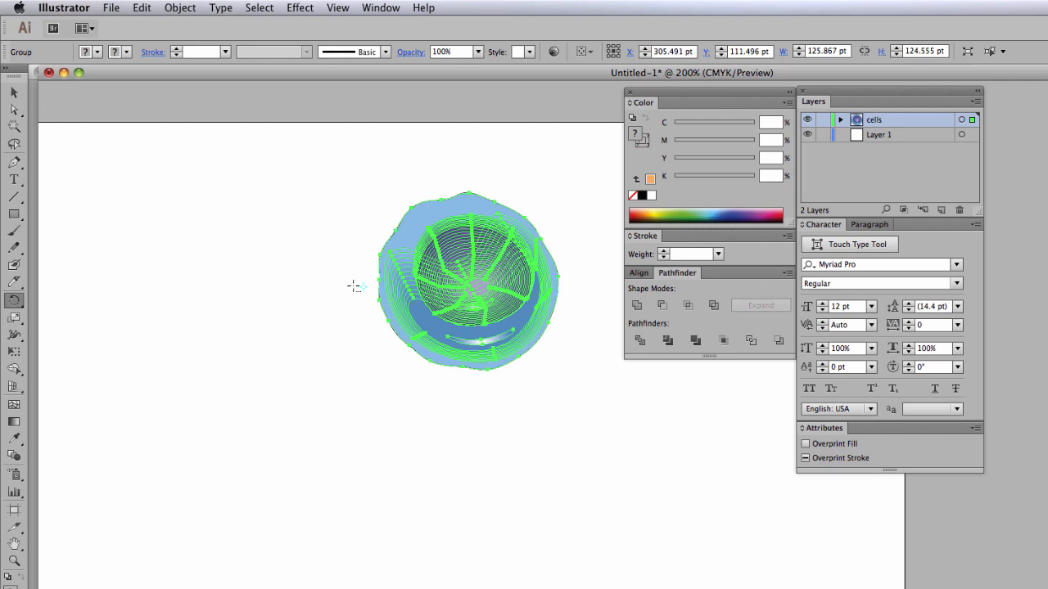
alt+click(354, 285)
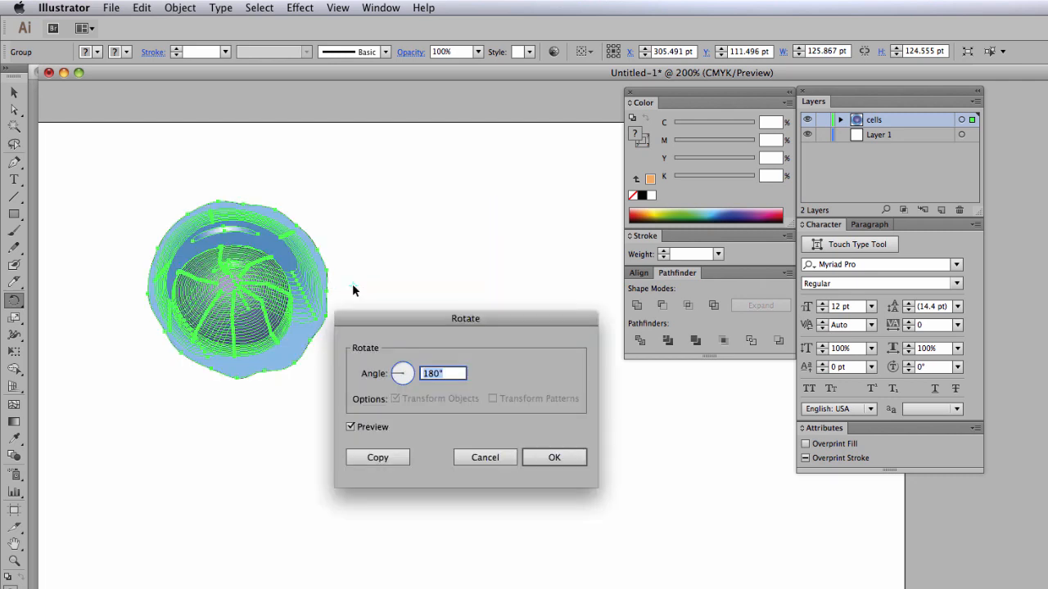
drag(376, 314, 396, 325)
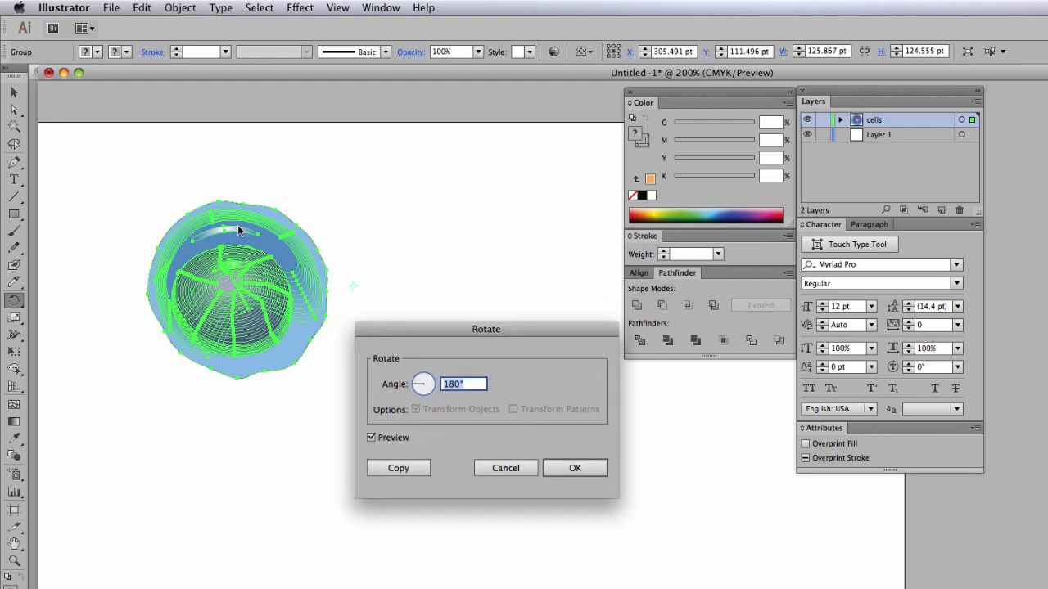
click(415, 469)
Select the original cell on the right and delete it, keeping the rotated copy.
key(v)
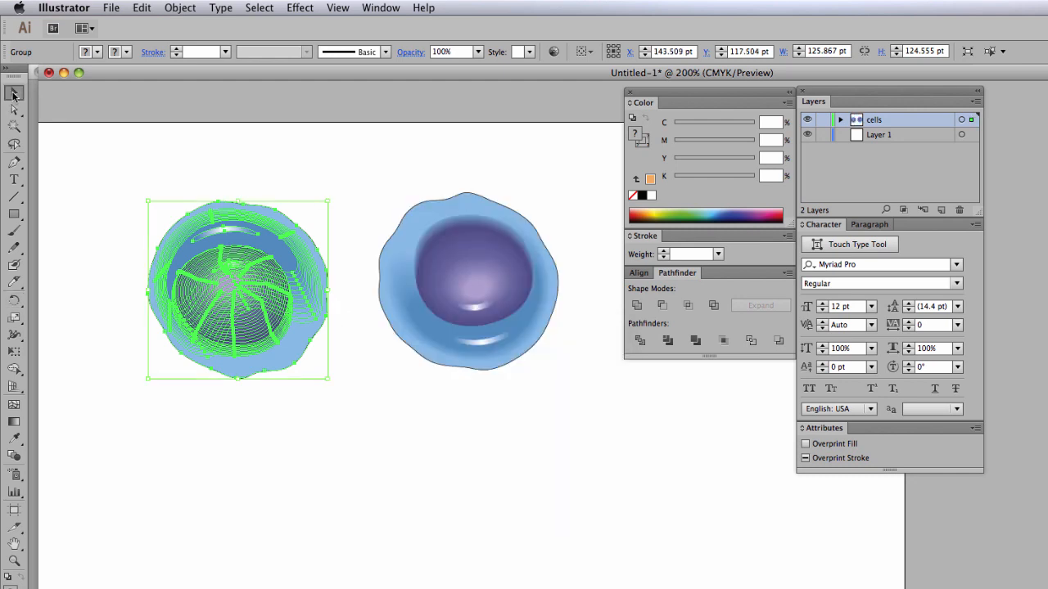
click(370, 196)
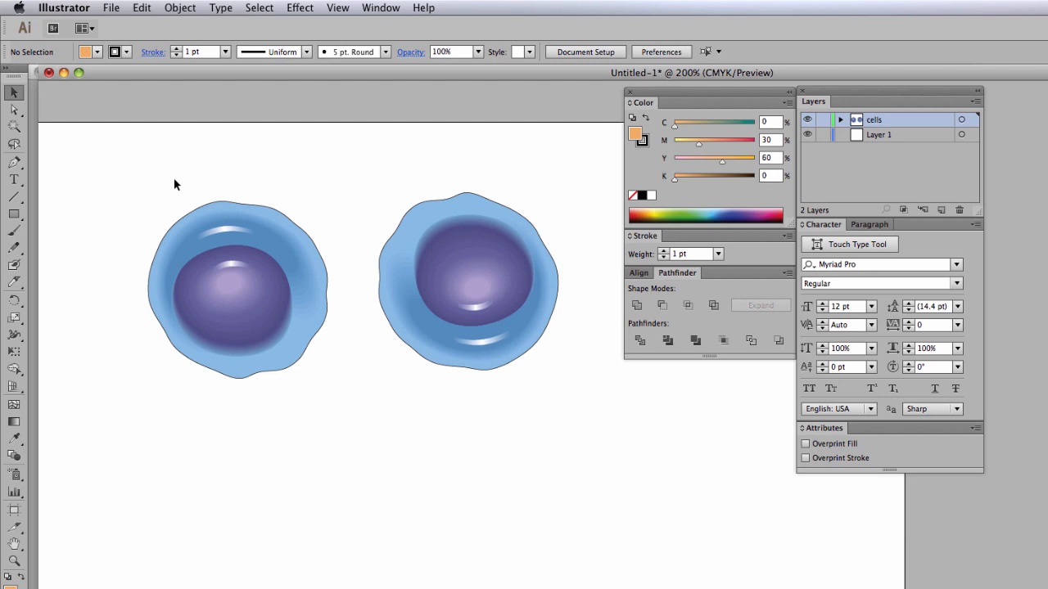
drag(367, 175, 597, 405)
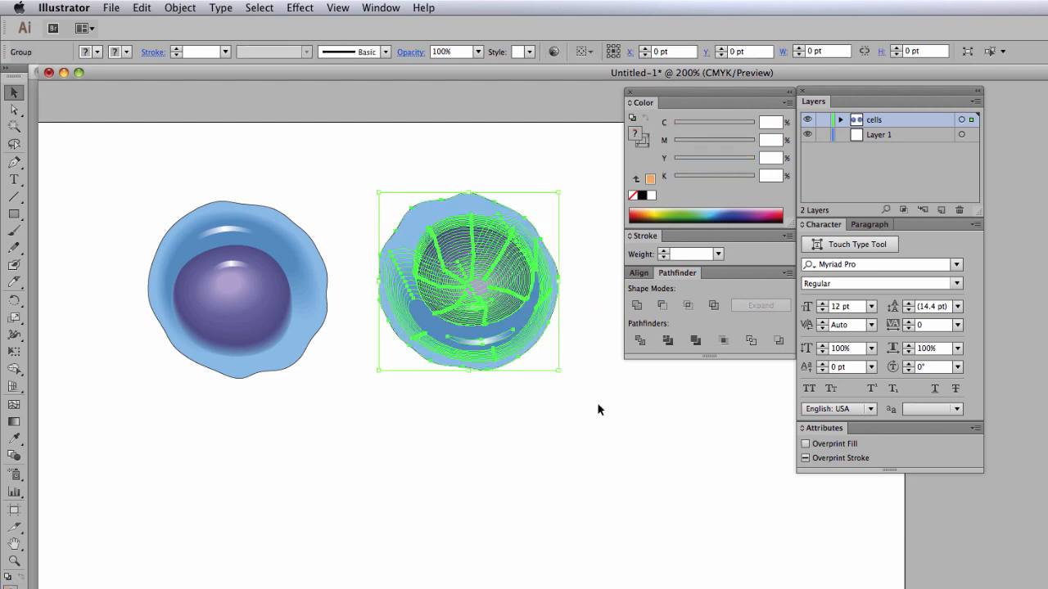
key(Delete)
Select the remaining cell and reflect it freehand with the Reflect tool around a point outside its lower-right edge.
click(13, 301)
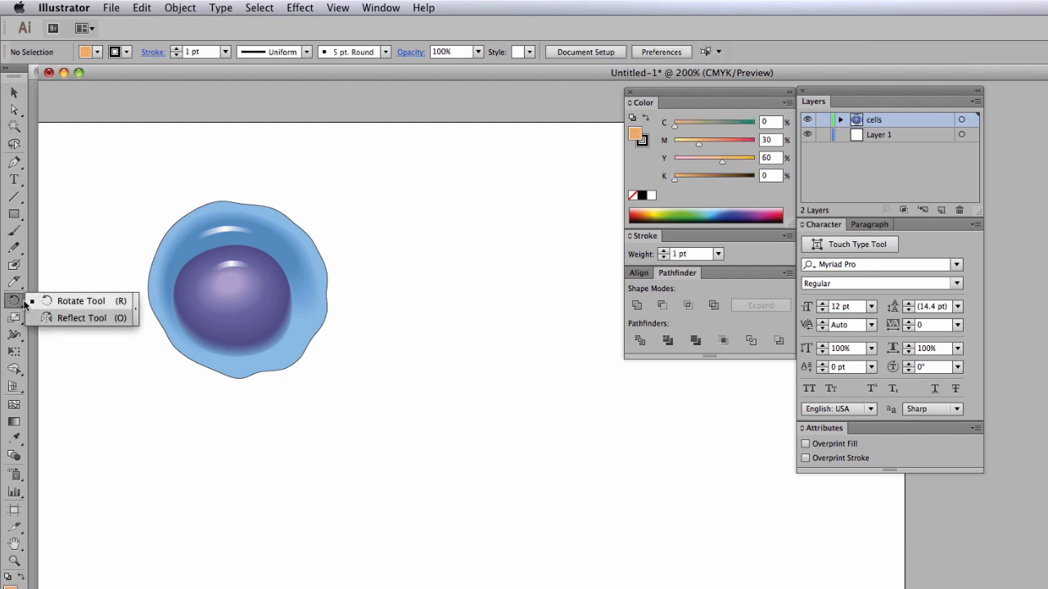
click(74, 319)
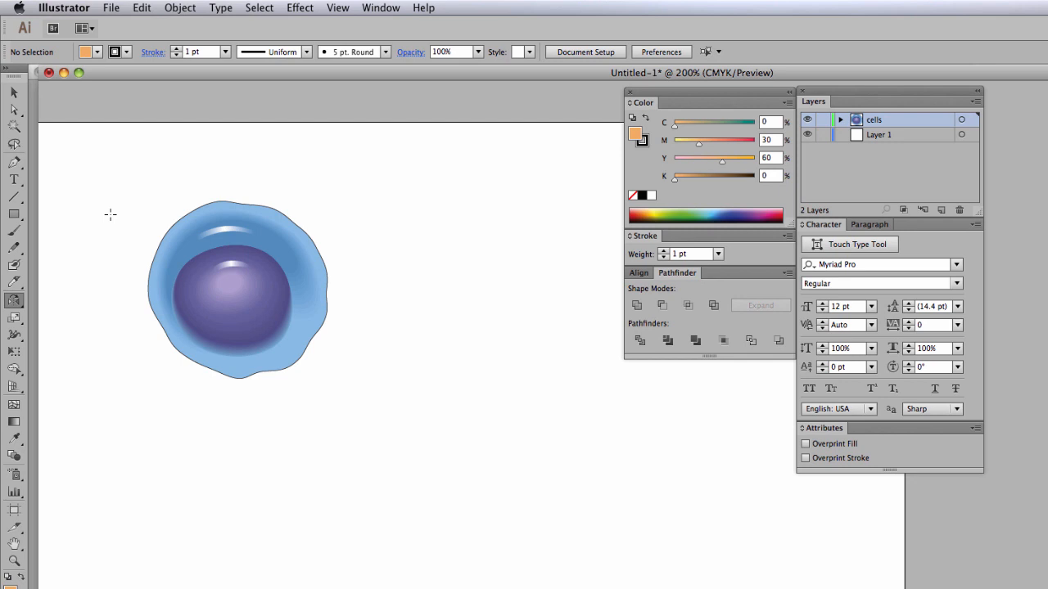
click(13, 93)
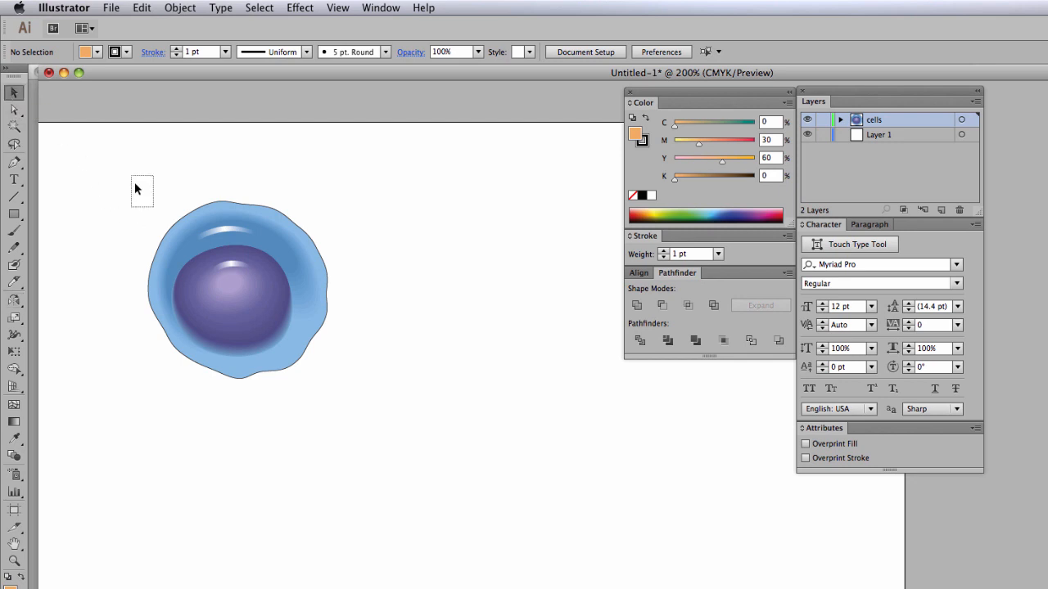
drag(135, 188, 402, 407)
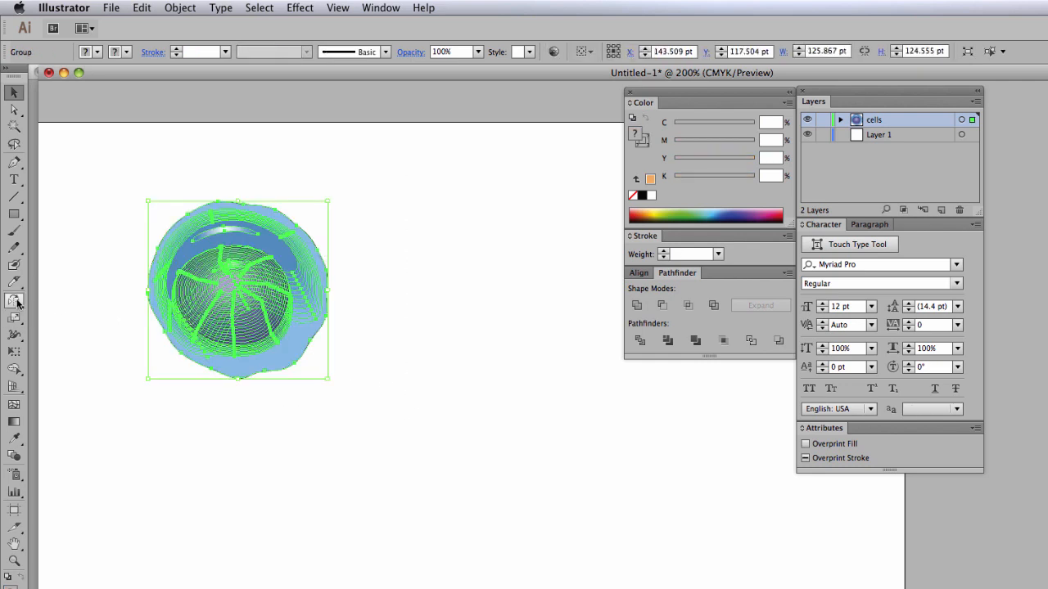
drag(18, 303, 37, 304)
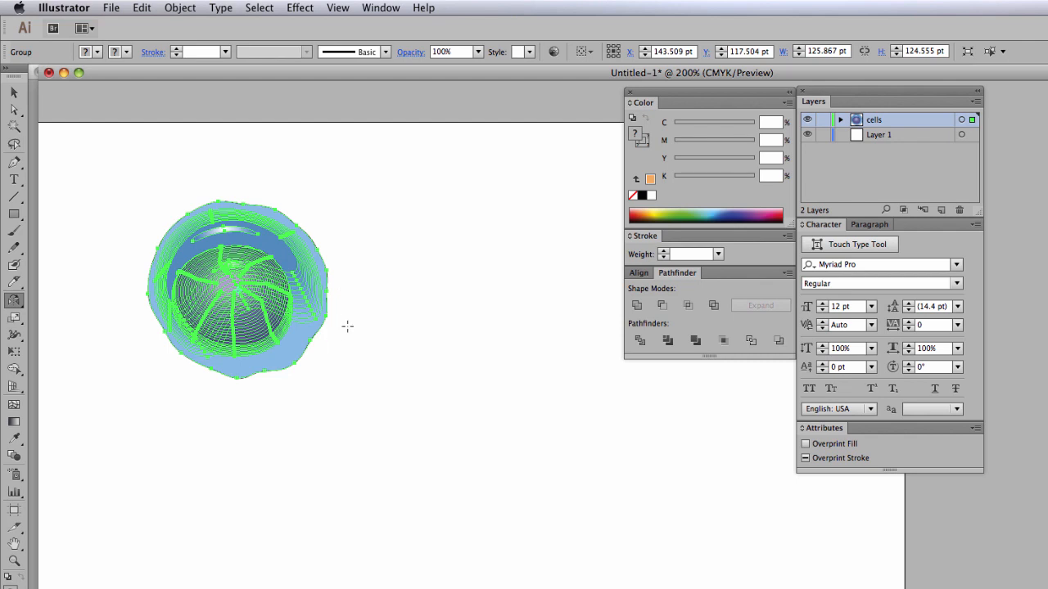
scroll(347, 326, right, 1)
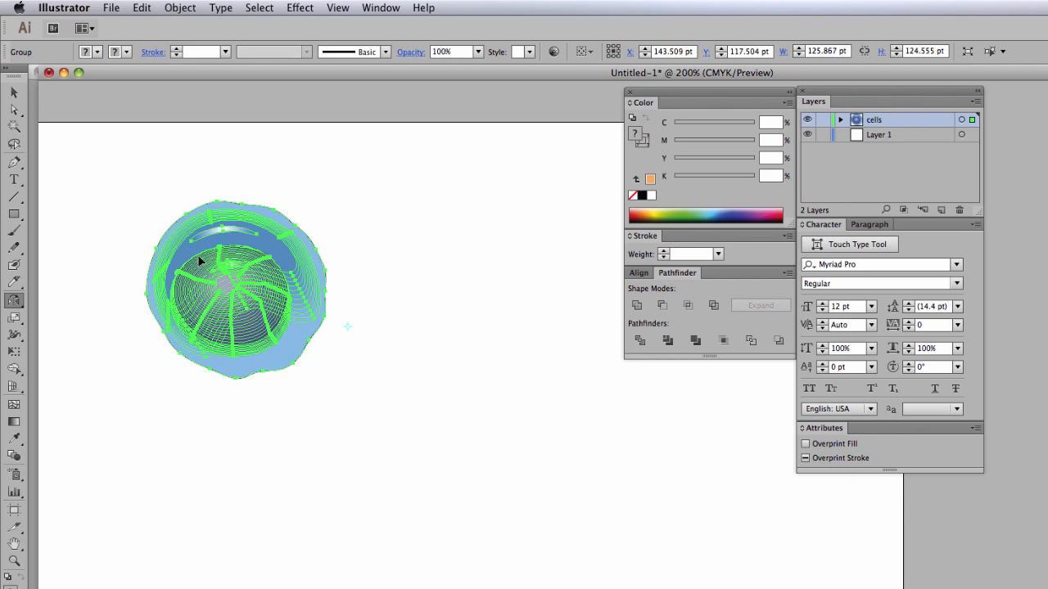
drag(199, 260, 408, 337)
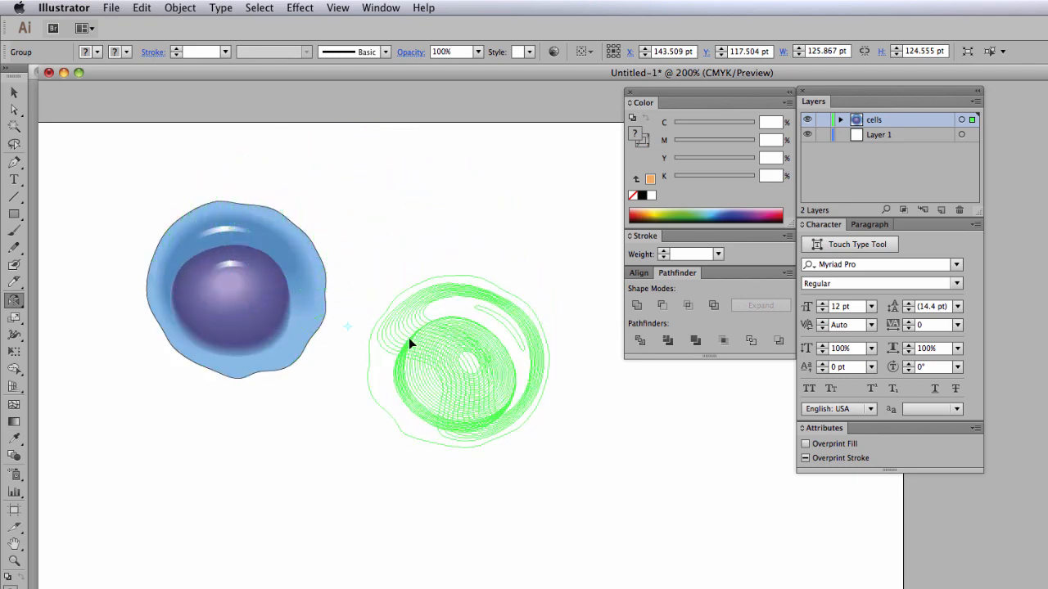
drag(408, 338, 408, 337)
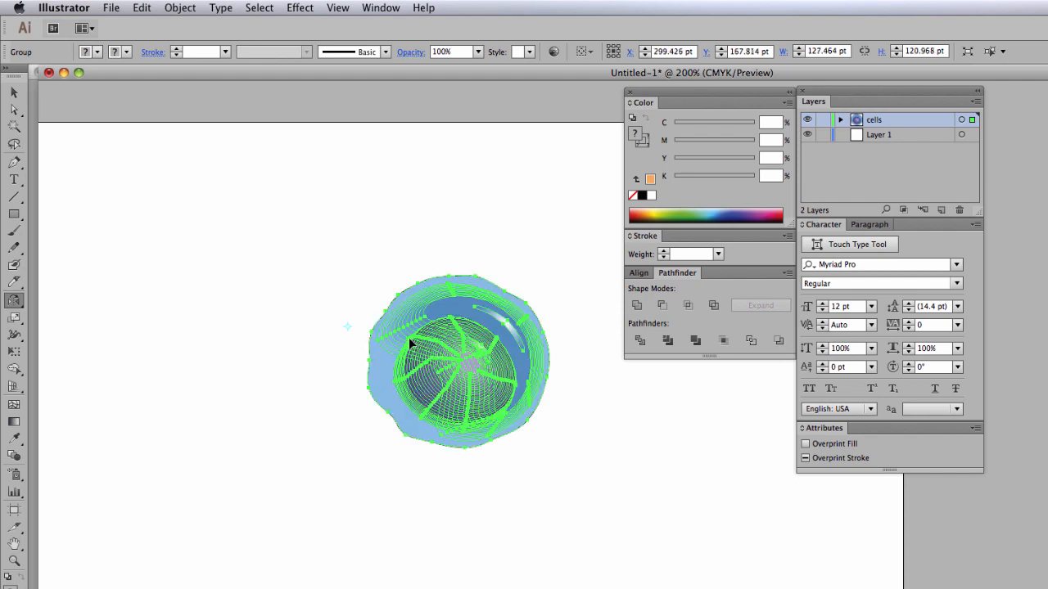
Preview reflecting the cell across the horizontal axis, and reflect it across the vertical axis at 90°.
double_click(14, 302)
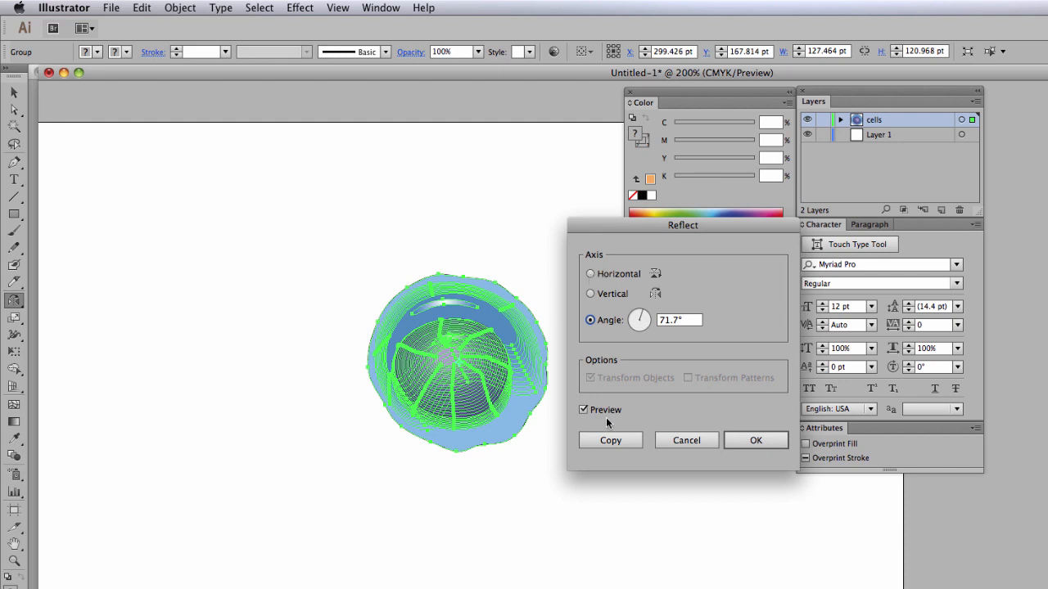
click(590, 275)
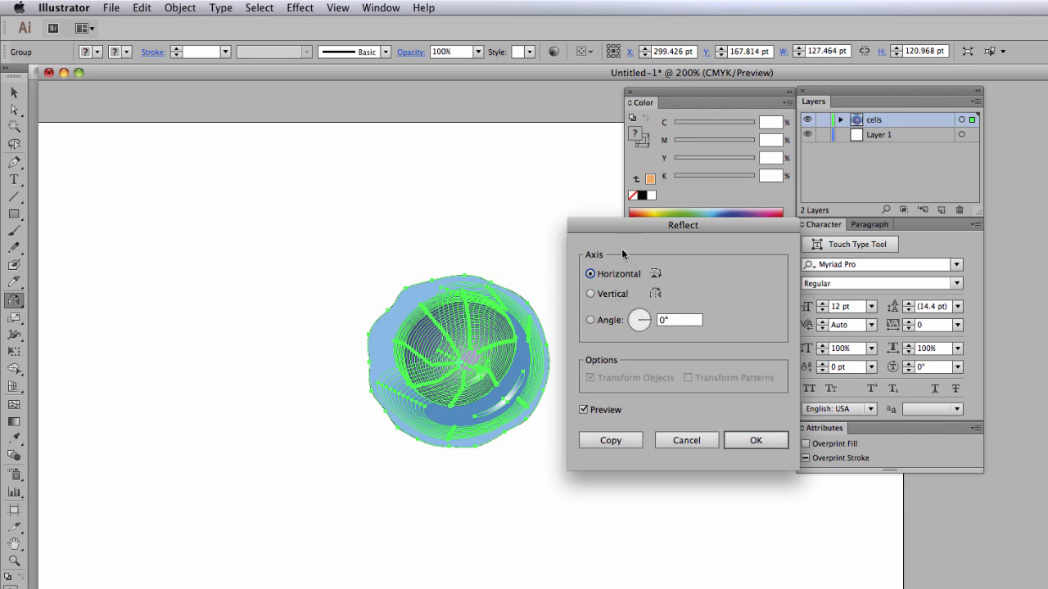
click(590, 294)
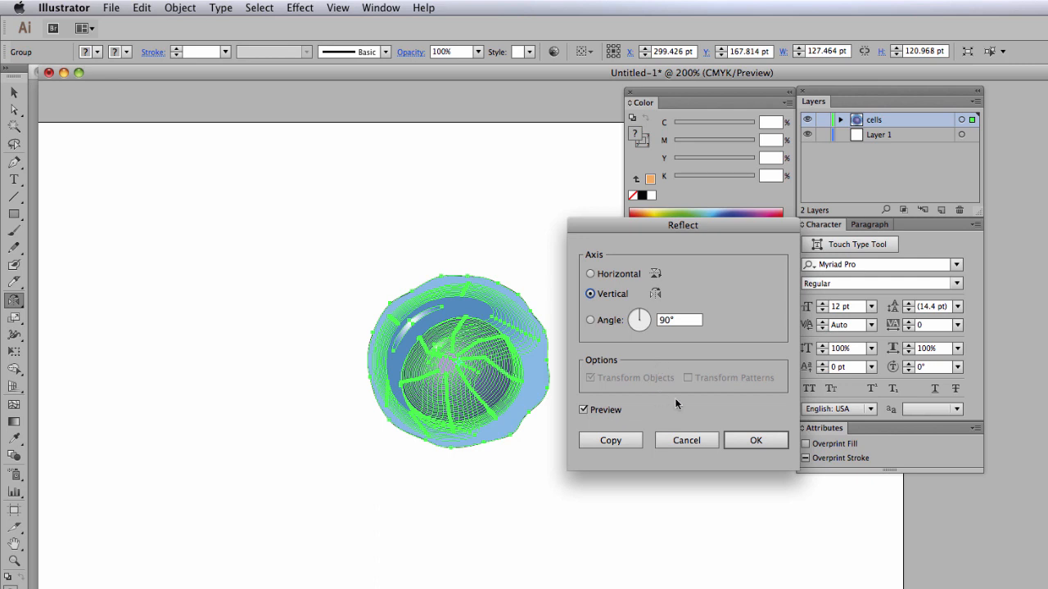
click(756, 440)
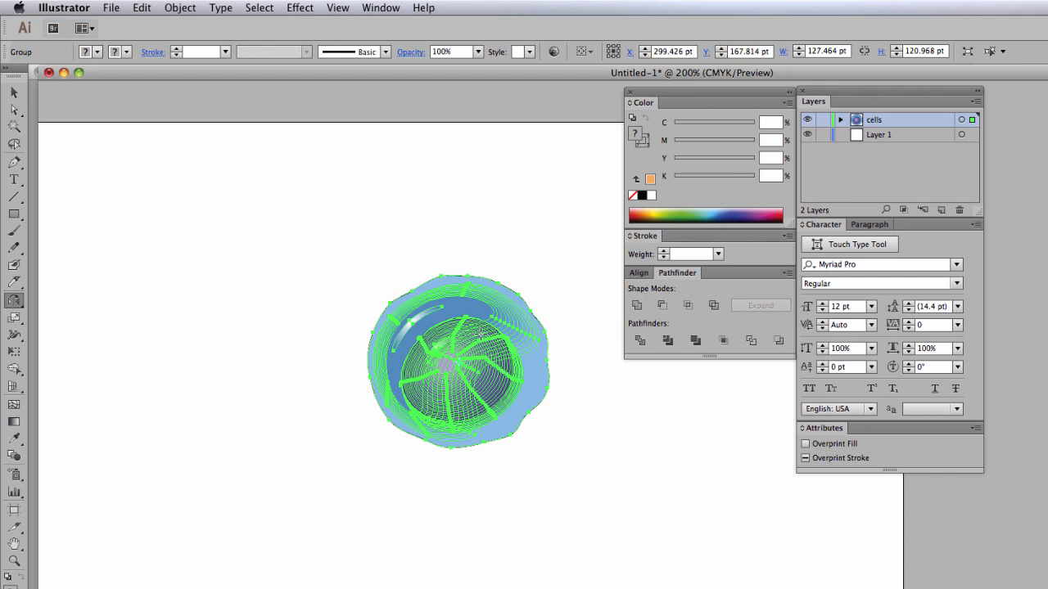
Create a copy of the cell reflected vertically around a point just outside its left side, and delete that copy.
alt+click(343, 339)
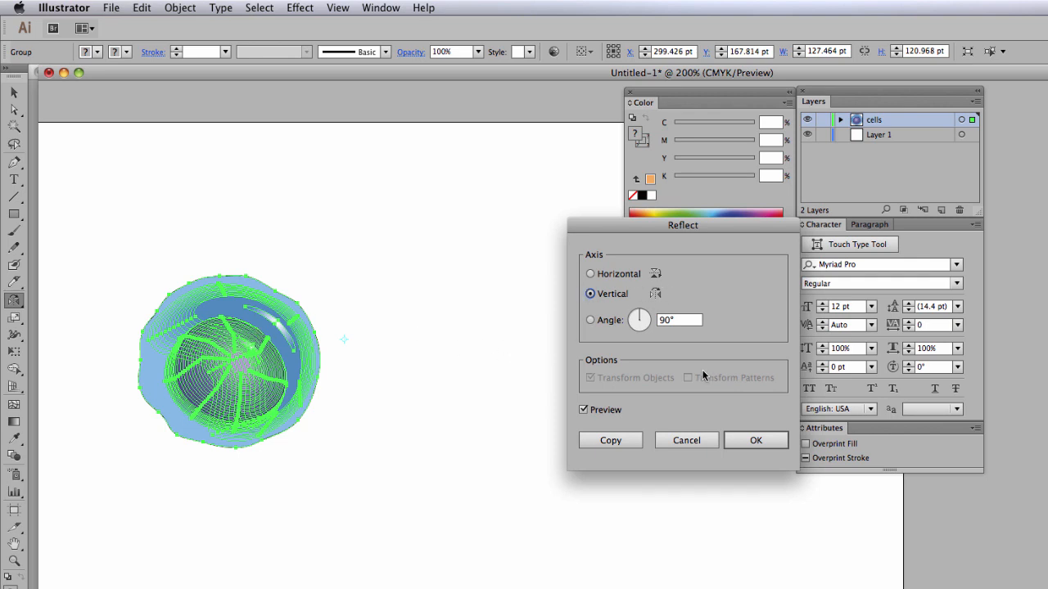
click(624, 442)
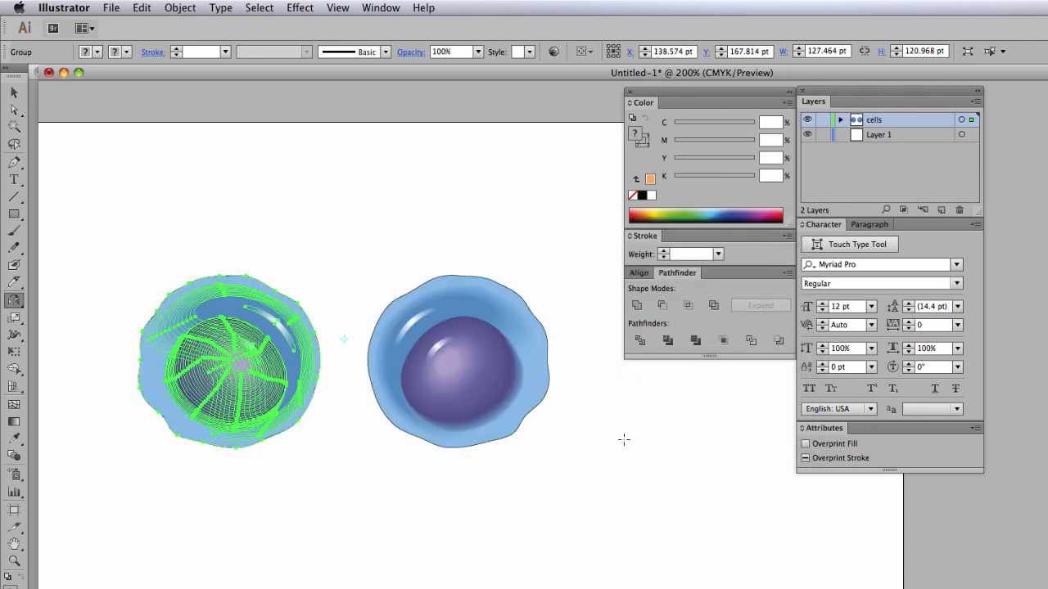
click(13, 95)
click(408, 249)
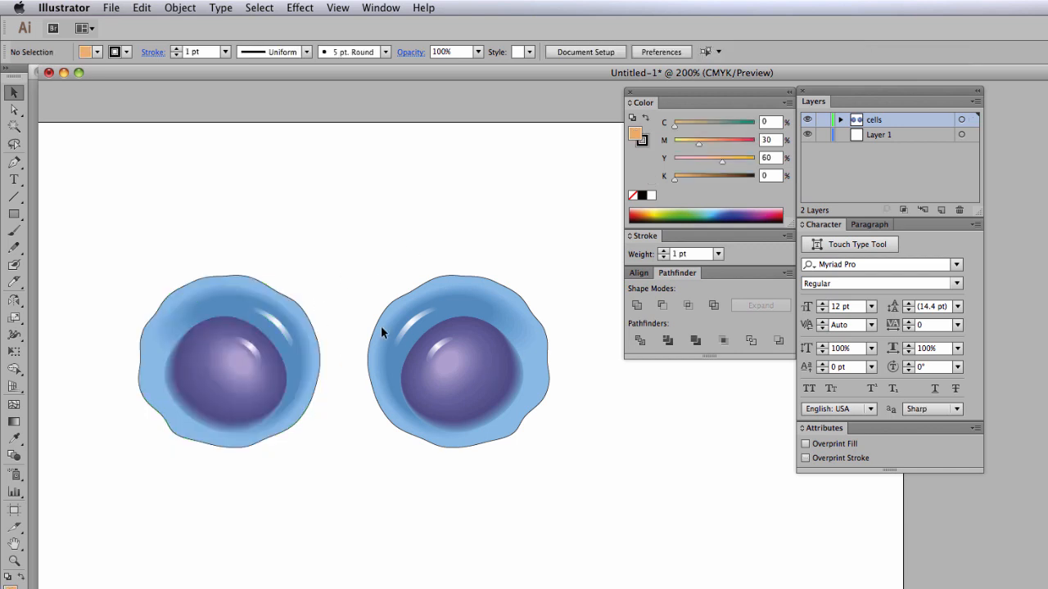
drag(135, 247, 346, 426)
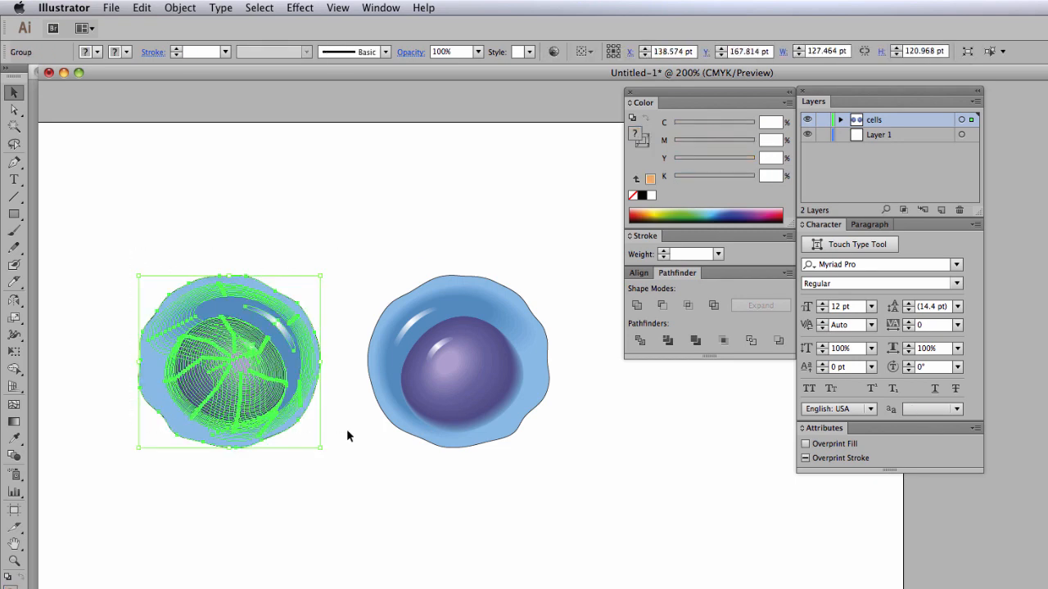
key(Delete)
Move the remaining cell up and to the left, and enlarge it freehand to about 212 by 209 pt from a point near its lower-left edge.
drag(339, 253, 540, 441)
drag(481, 374, 337, 318)
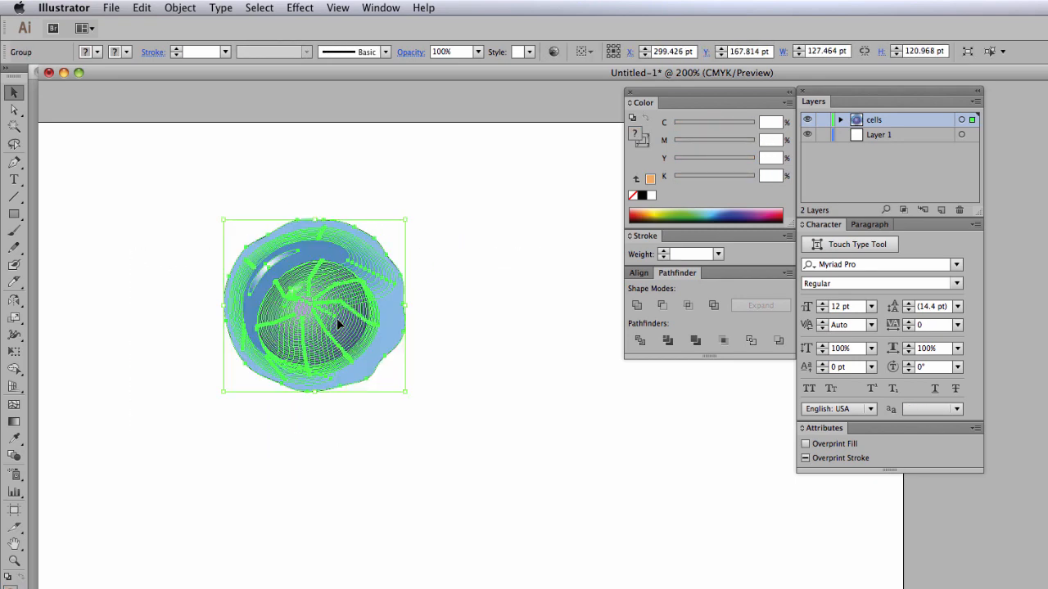
click(15, 318)
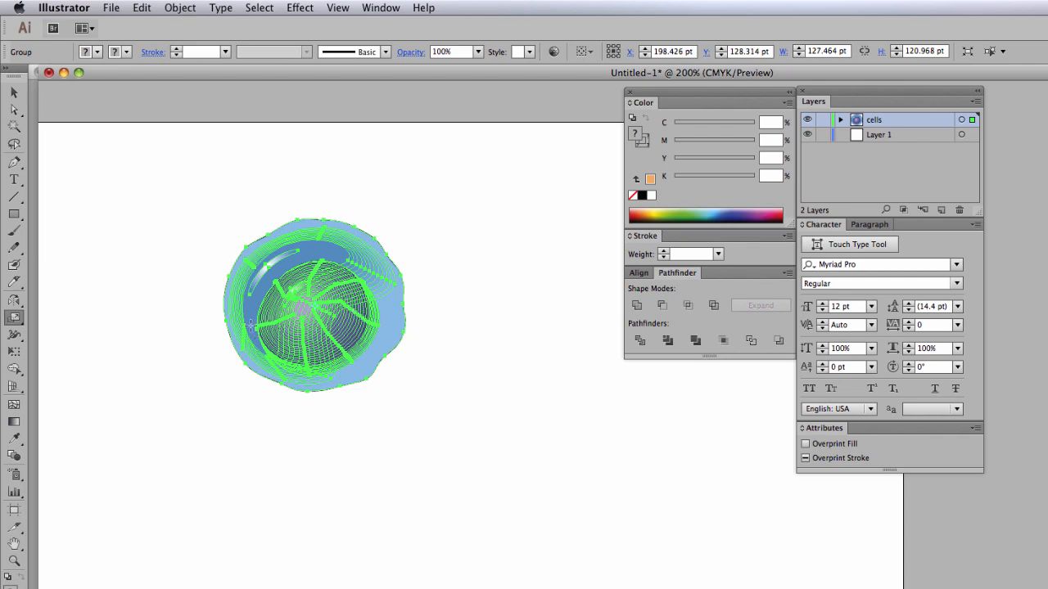
drag(403, 257, 470, 232)
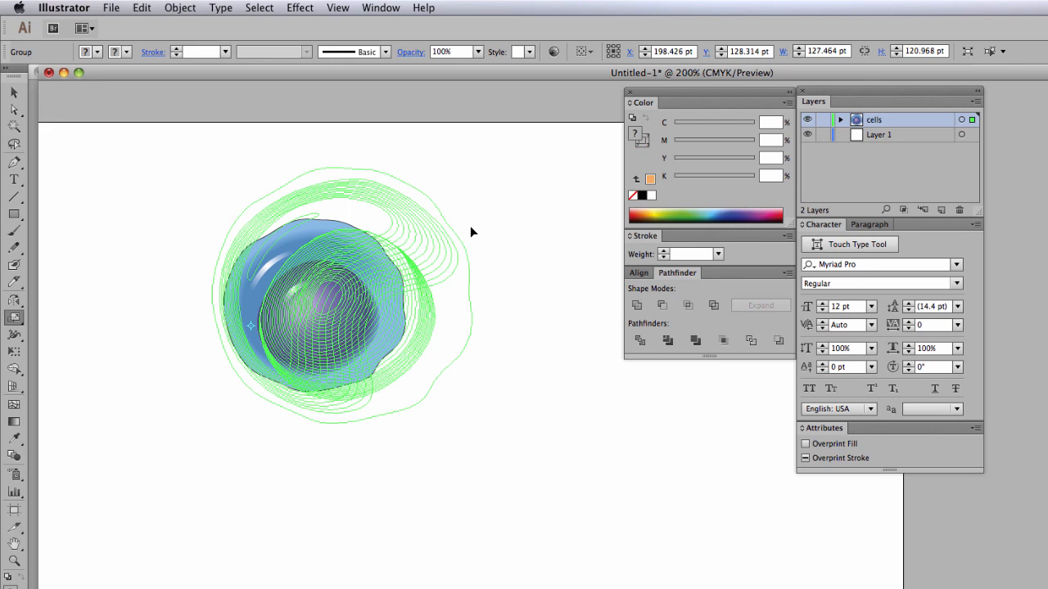
drag(471, 227, 506, 214)
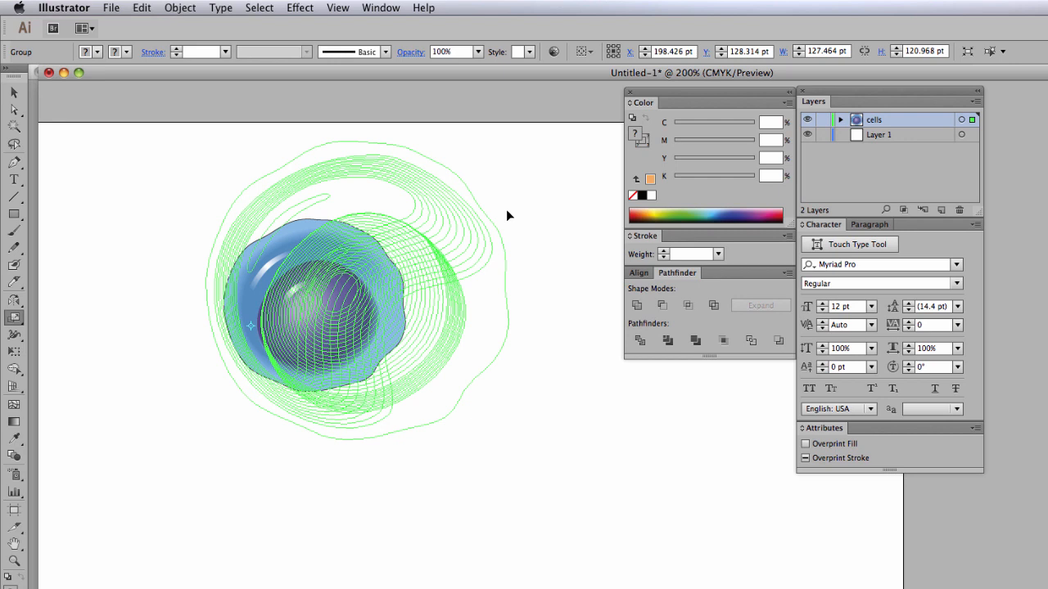
drag(506, 214, 506, 215)
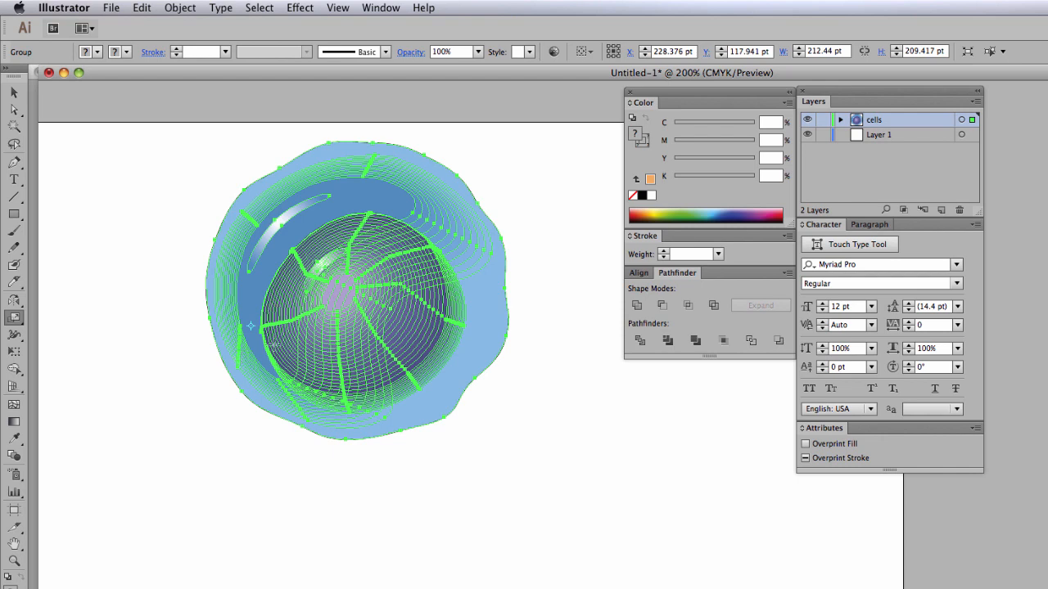
Scale the cell freehand from a point near its lower-right edge, flattening it to about 227 by 116 pt and reshaping it to about 64 by 187 pt.
click(450, 376)
drag(215, 203, 201, 285)
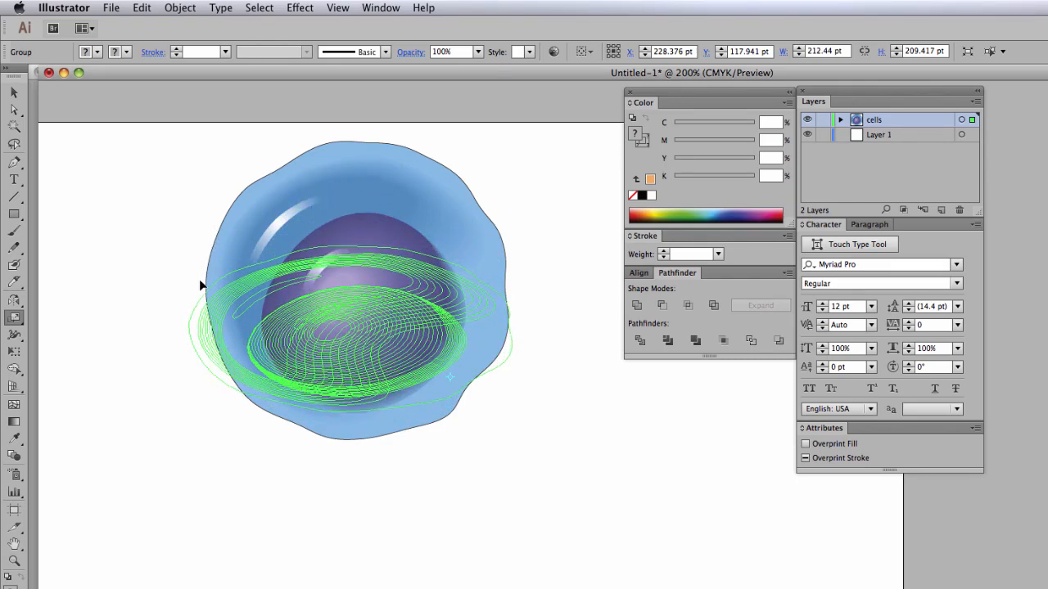
drag(200, 285, 199, 279)
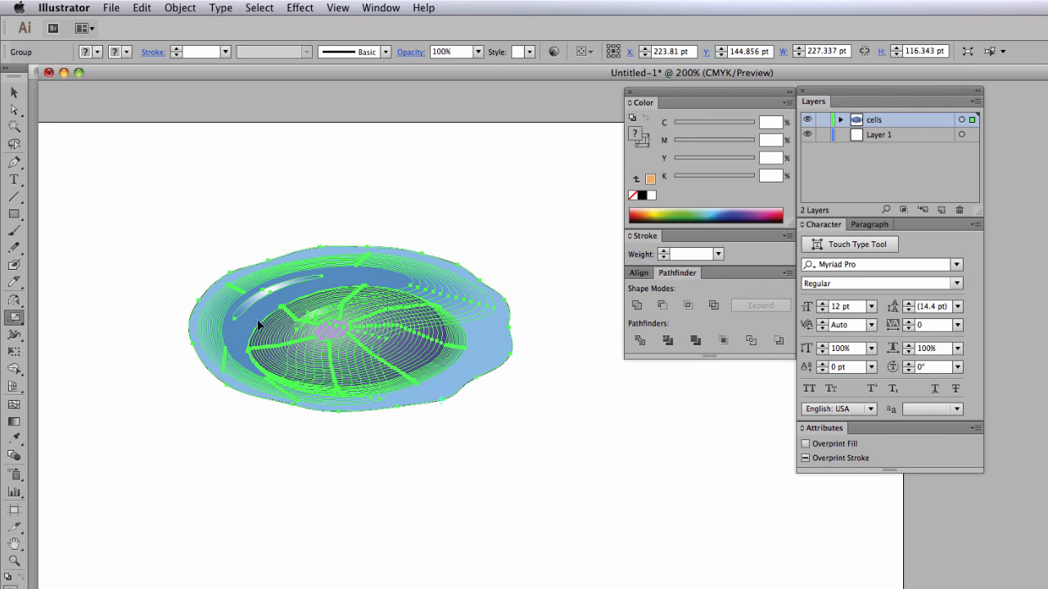
drag(241, 319, 383, 260)
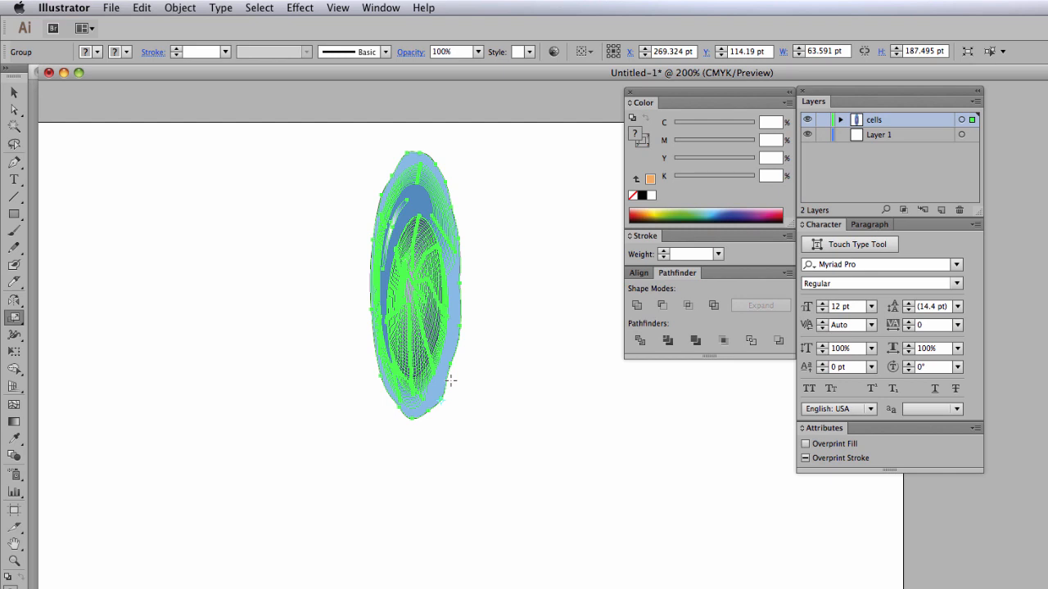
Undo the last two freehand scalings of the cell.
key(super+c)
click(144, 9)
click(148, 25)
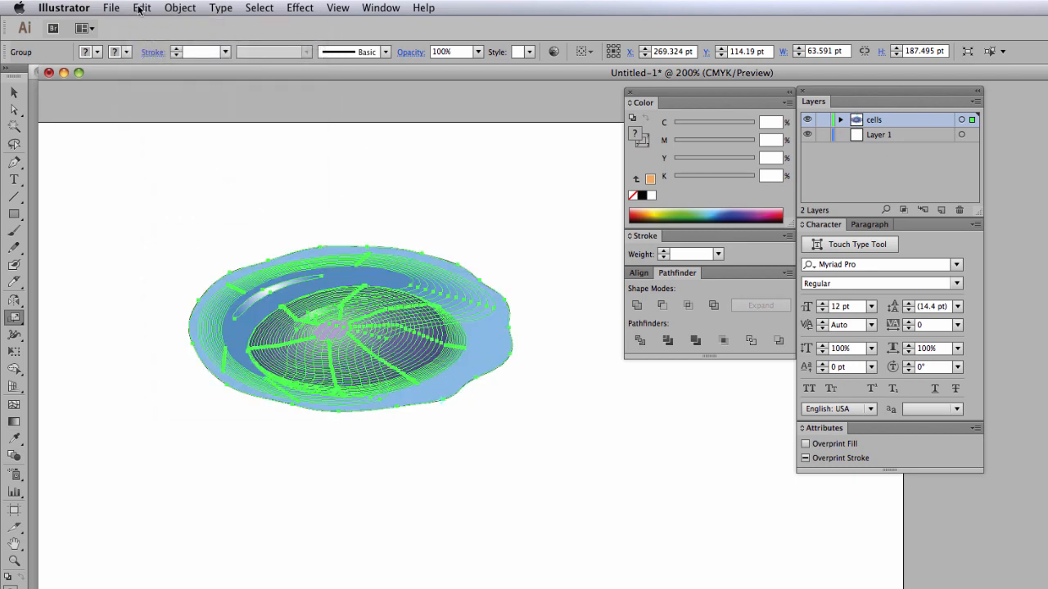
click(140, 8)
click(151, 25)
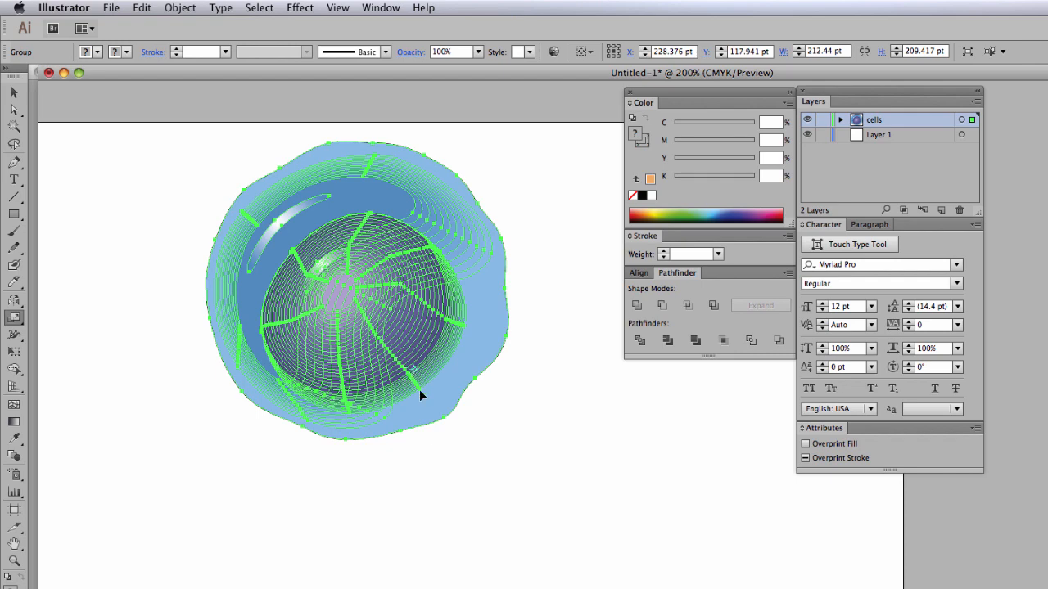
Shrink the cell freehand to about 79 by 78 pt, and scale it uniformly by exactly 150%.
drag(240, 173, 342, 300)
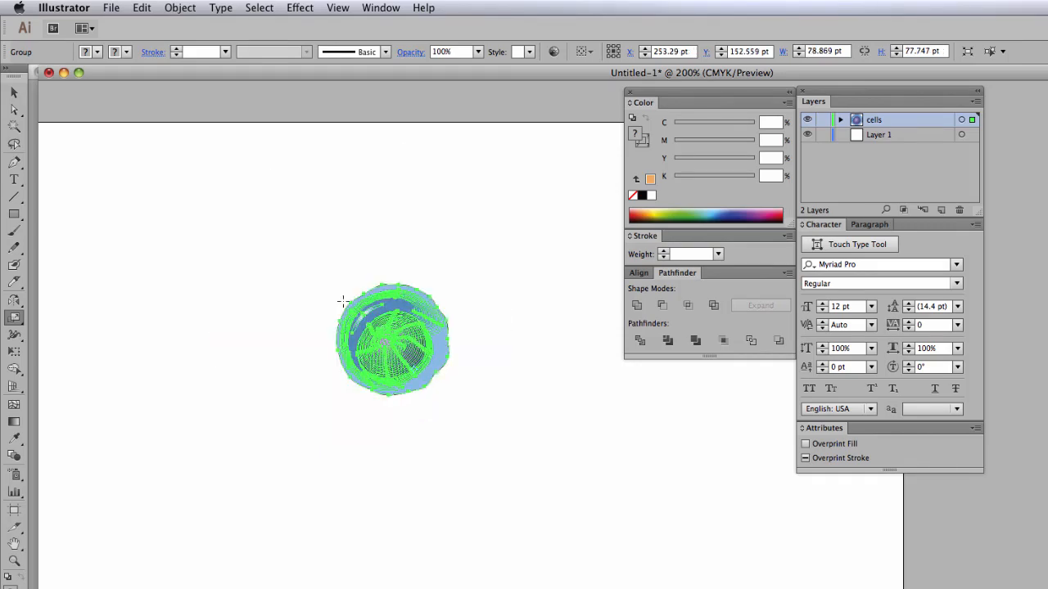
double_click(13, 319)
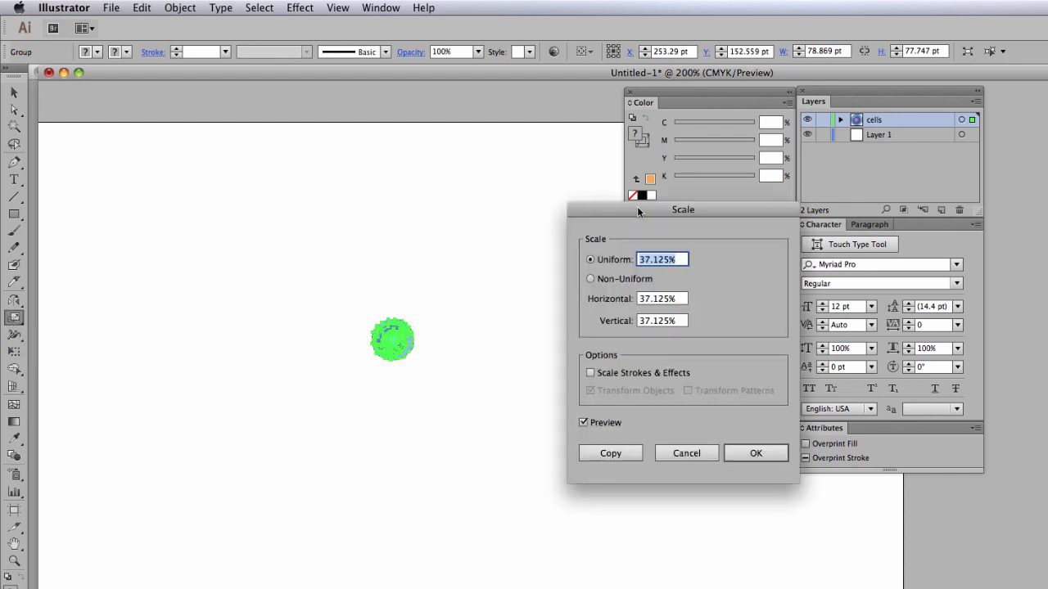
mouse_move(637, 211)
mouse_down()
mouse_move(238, 188)
mouse_move(189, 171)
mouse_up()
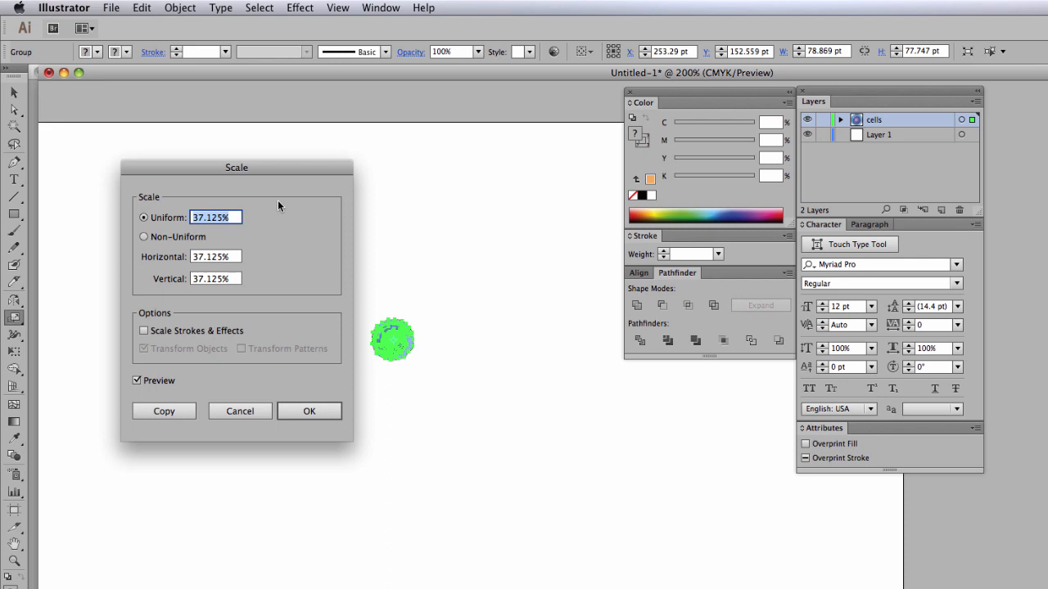
text(150)
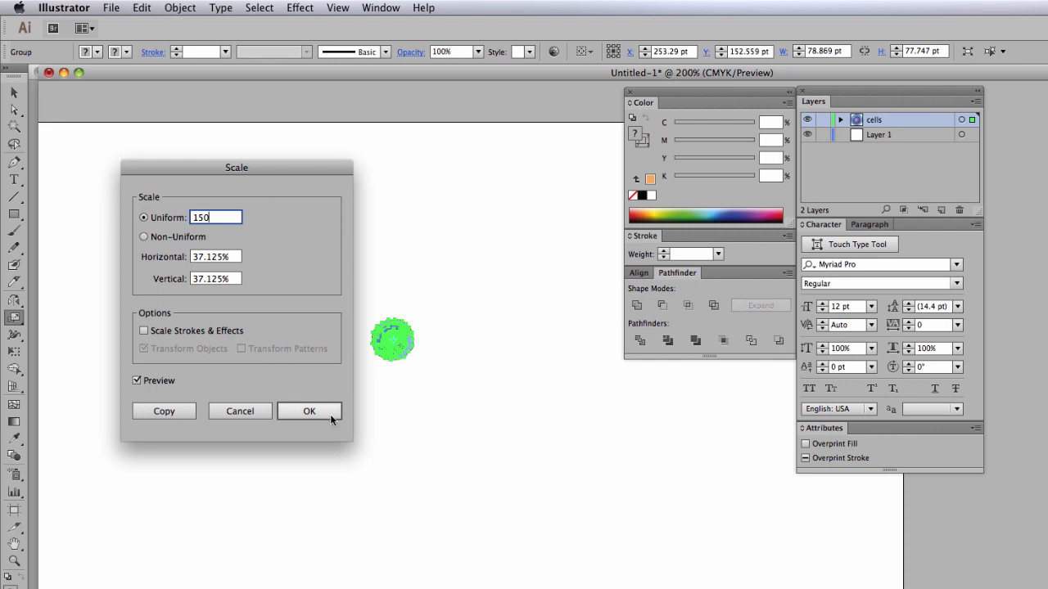
click(310, 411)
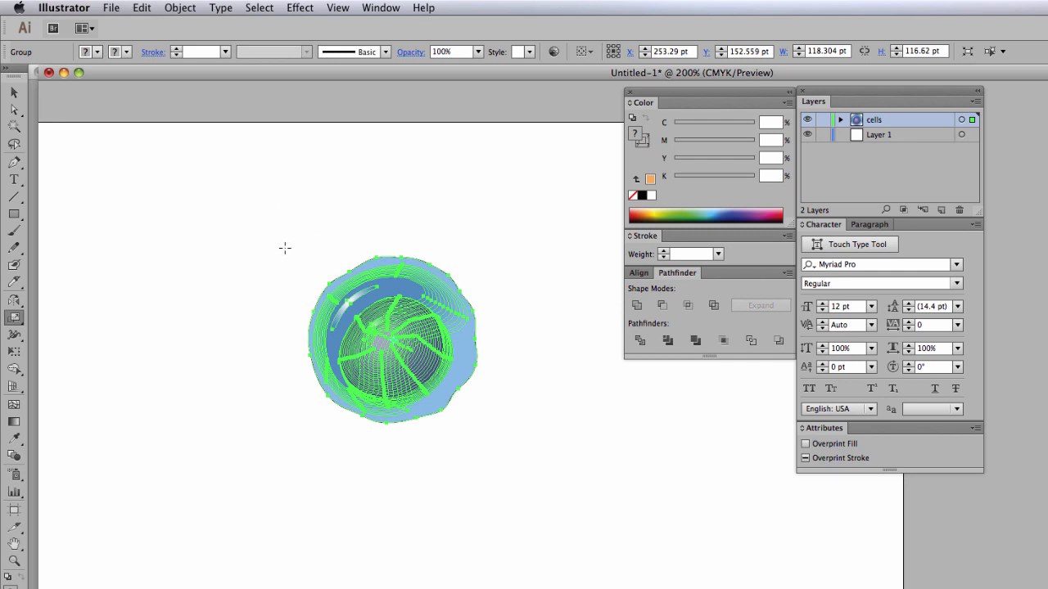
Scale the cell uniformly to 50% around a reference point outside its upper-left edge.
alt+click(255, 215)
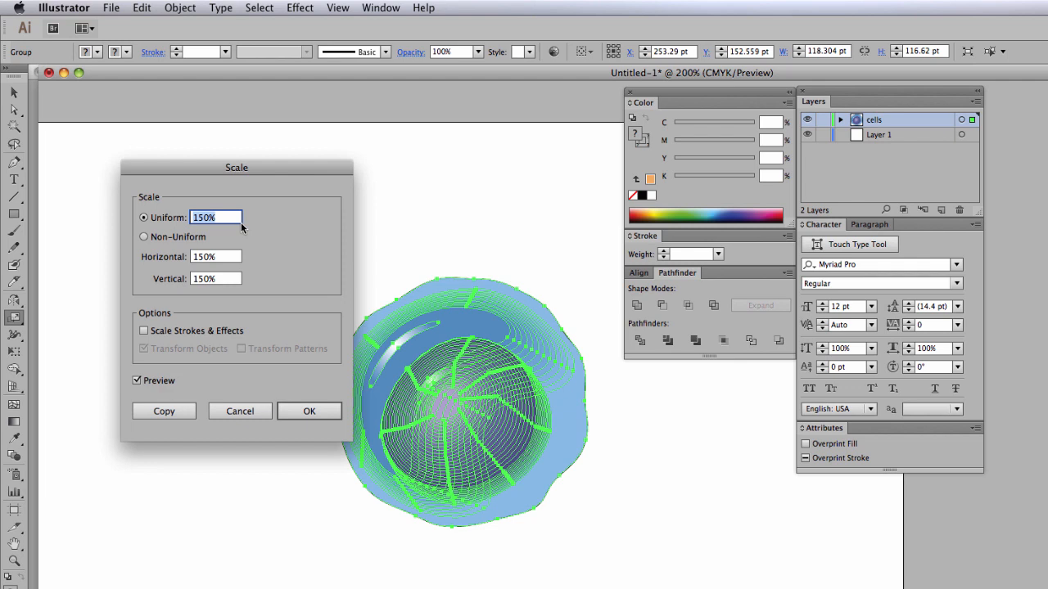
text(50)
key(Tab)
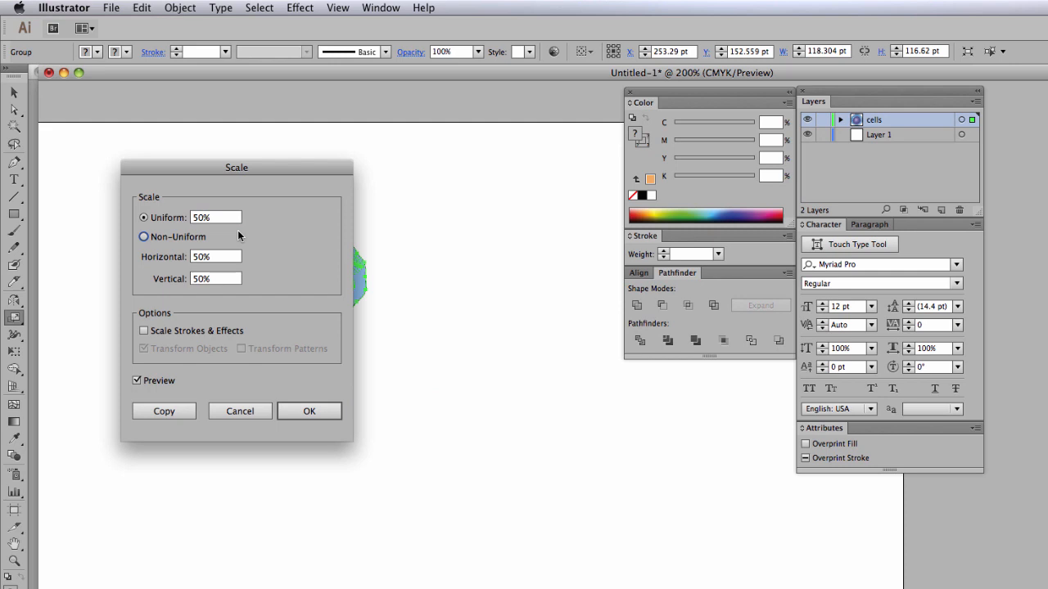
click(309, 411)
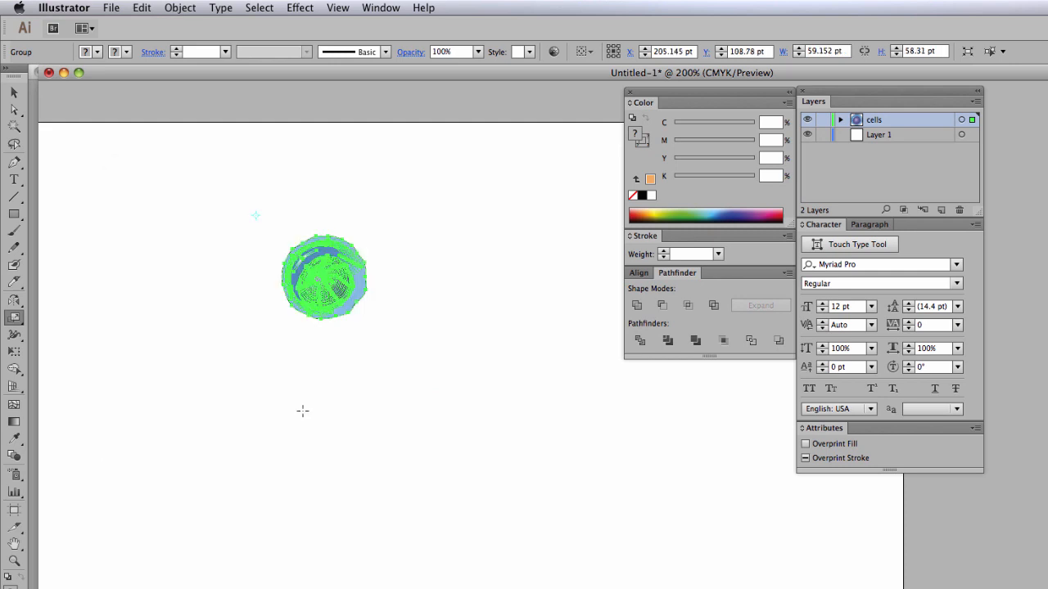
Enlarge the cell uniformly by 140% about its own centre, and apply the same scaling a second time.
double_click(14, 317)
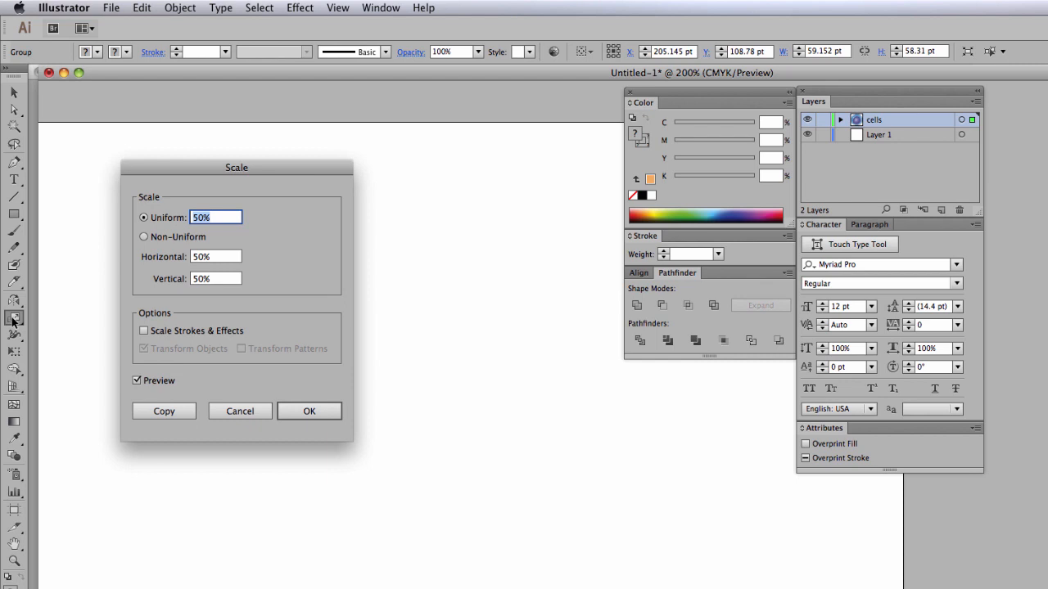
text(140)
key(Return)
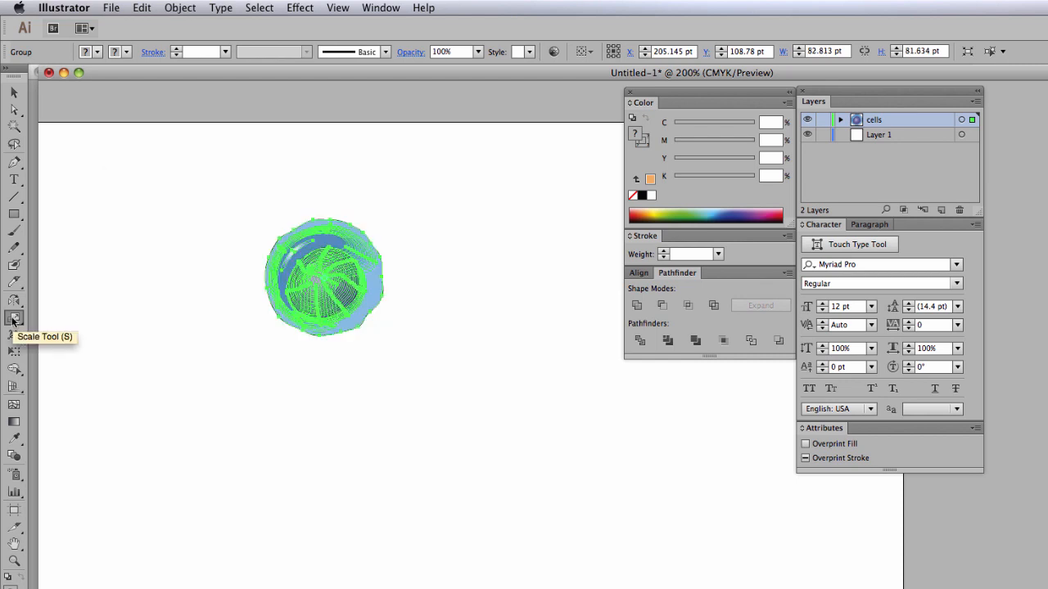
double_click(14, 320)
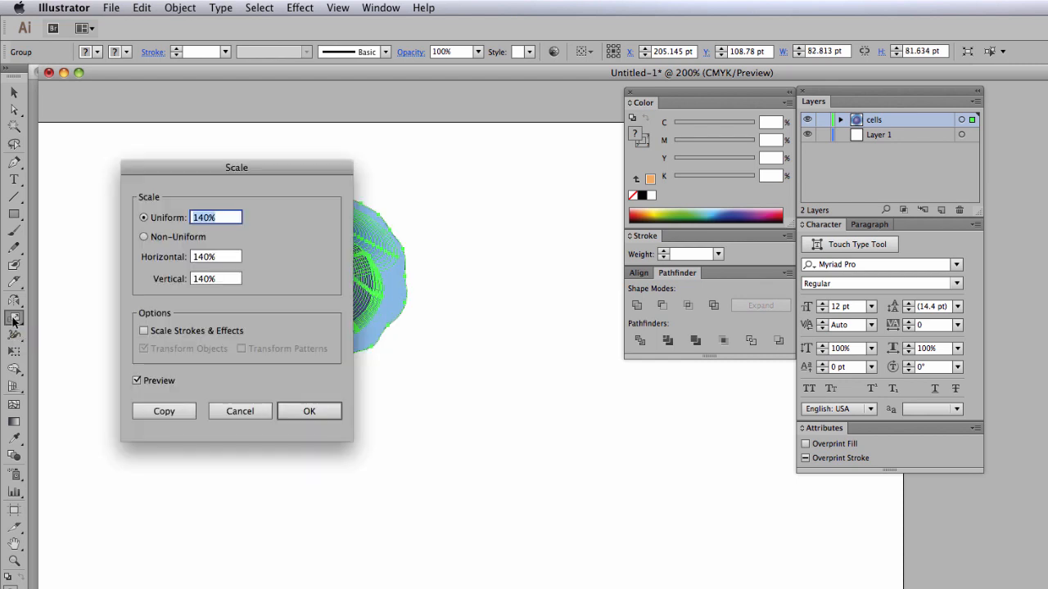
key(Return)
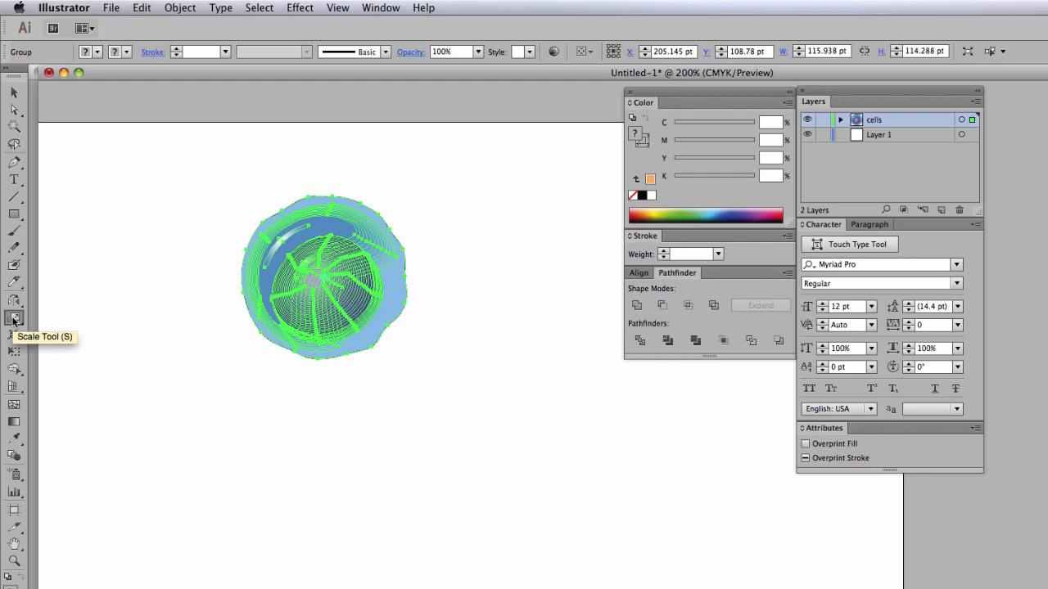
Shear the cell freehand with the Shear tool around a point just below it, slanting it to about 158 by 96 pt.
click(14, 320)
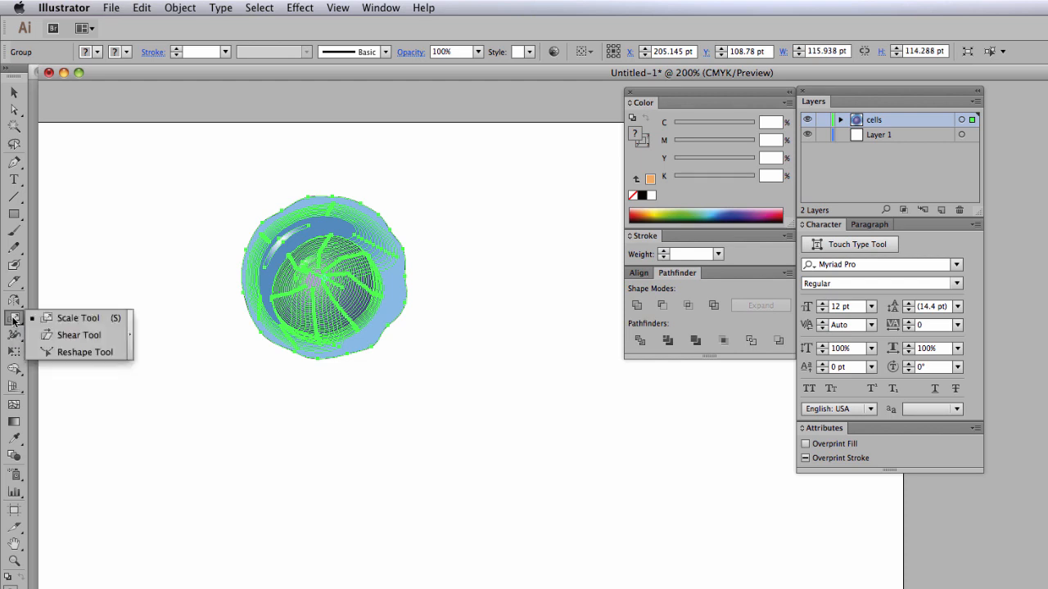
click(87, 335)
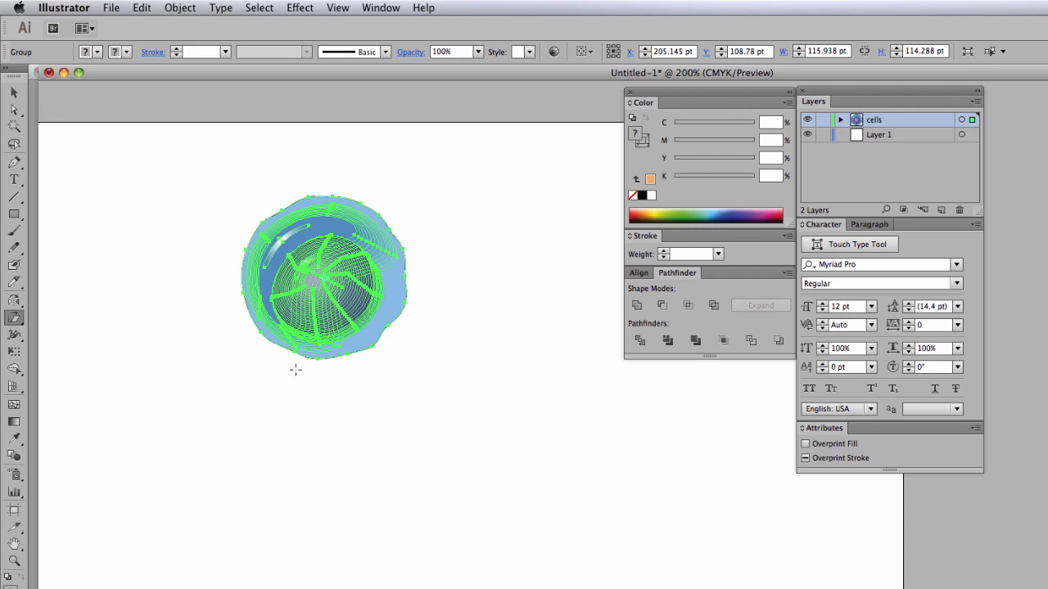
scroll(295, 370, right, 1)
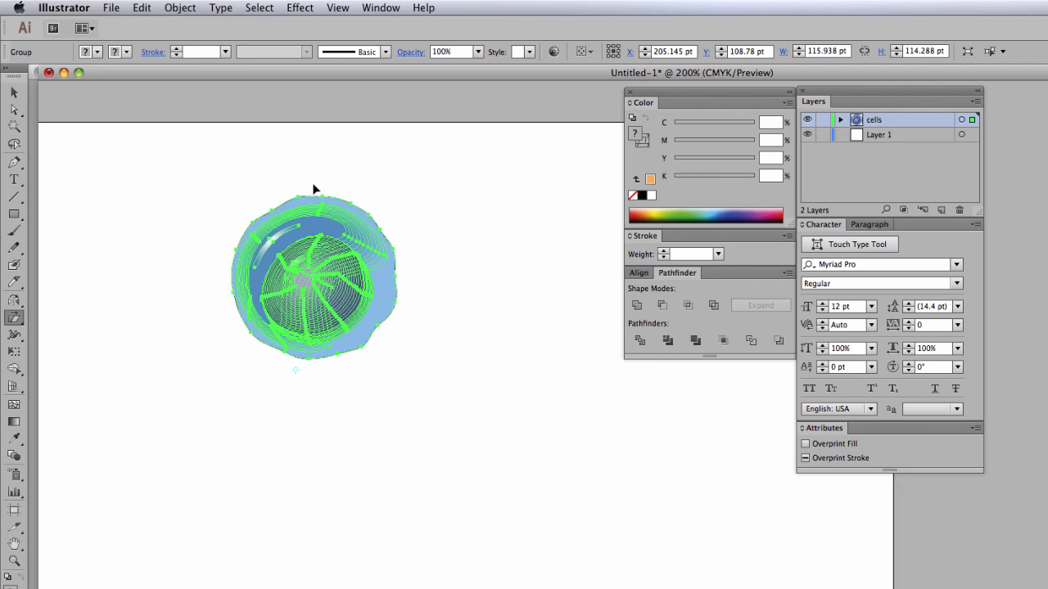
drag(307, 181, 442, 211)
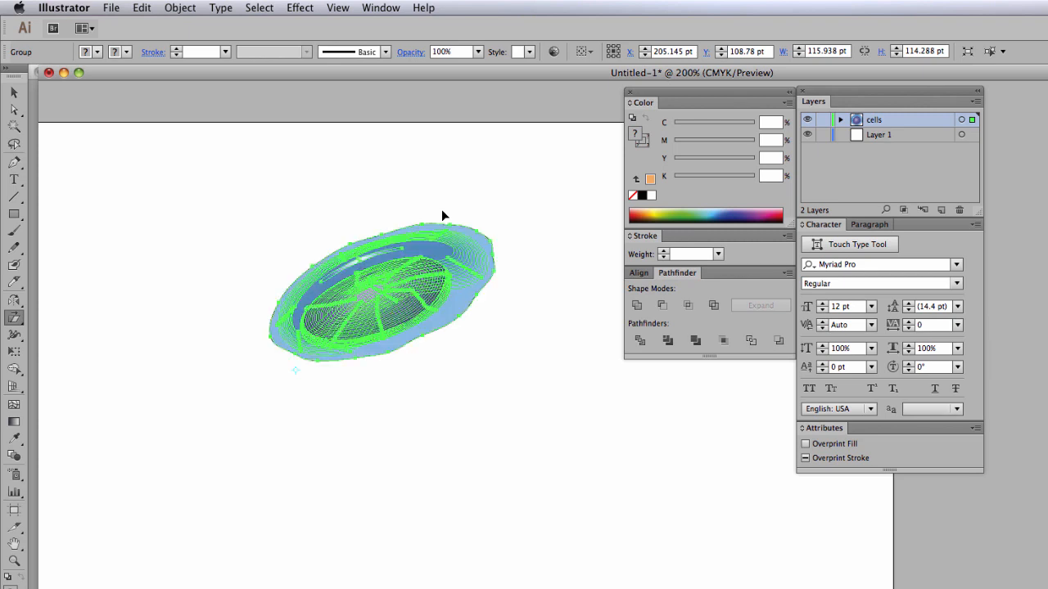
Shear the cell by an exact angle of 80° along the -12.4° axis.
double_click(15, 321)
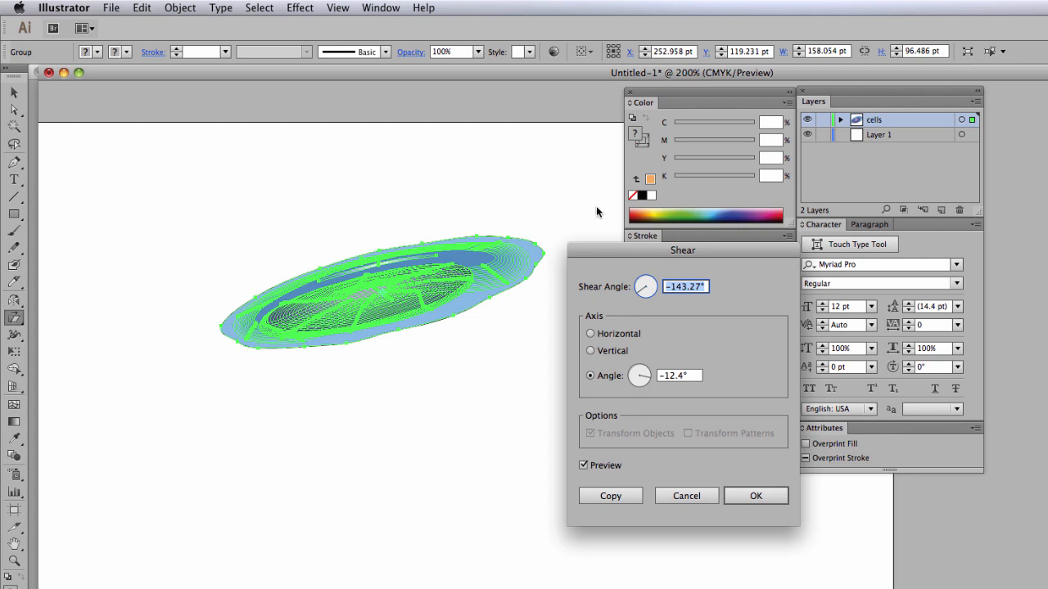
drag(615, 253, 385, 160)
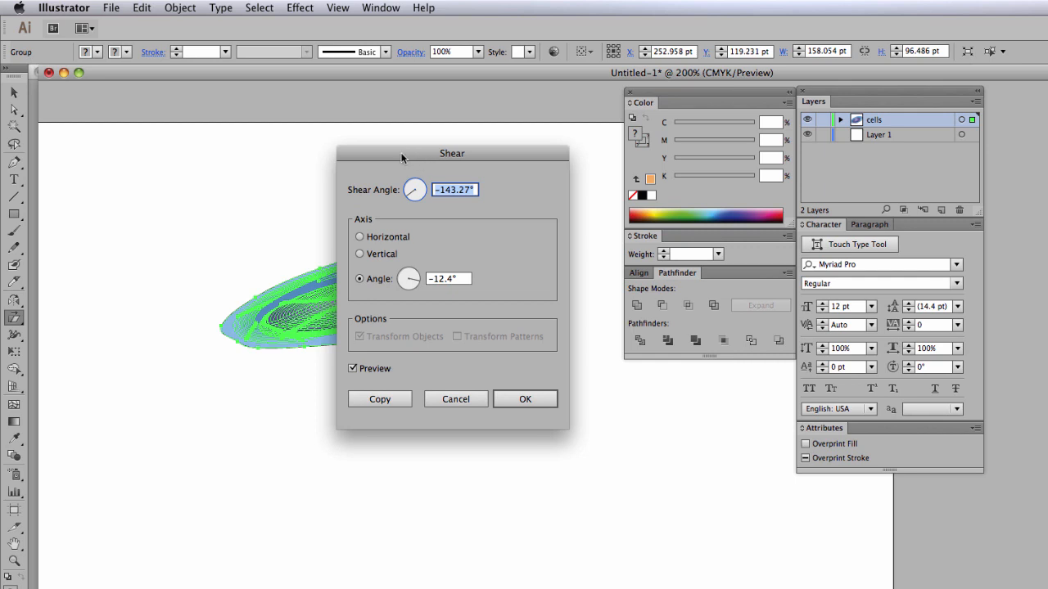
drag(402, 157, 530, 153)
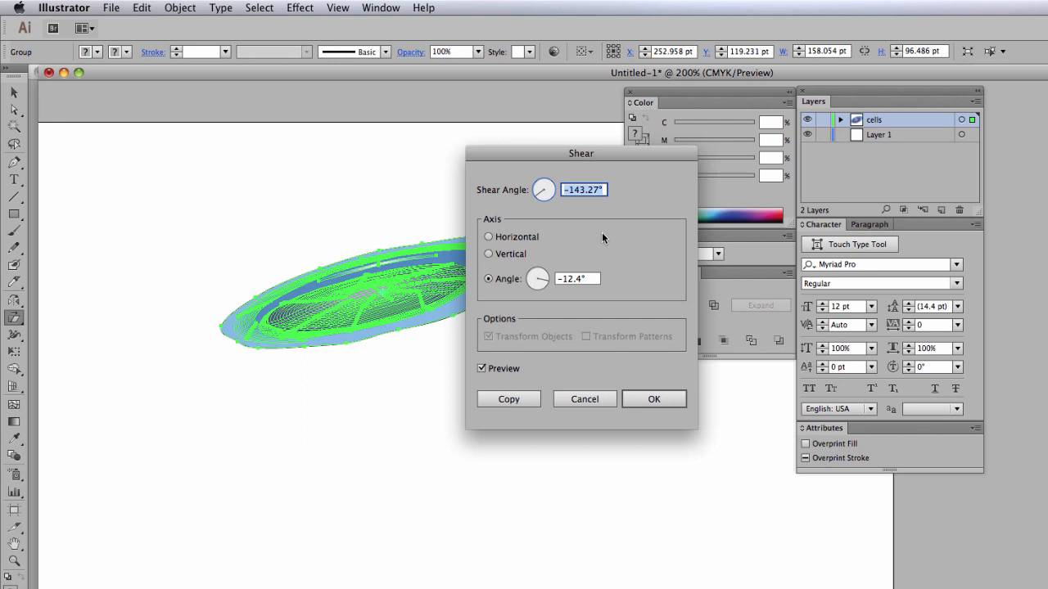
text(80)
click(650, 398)
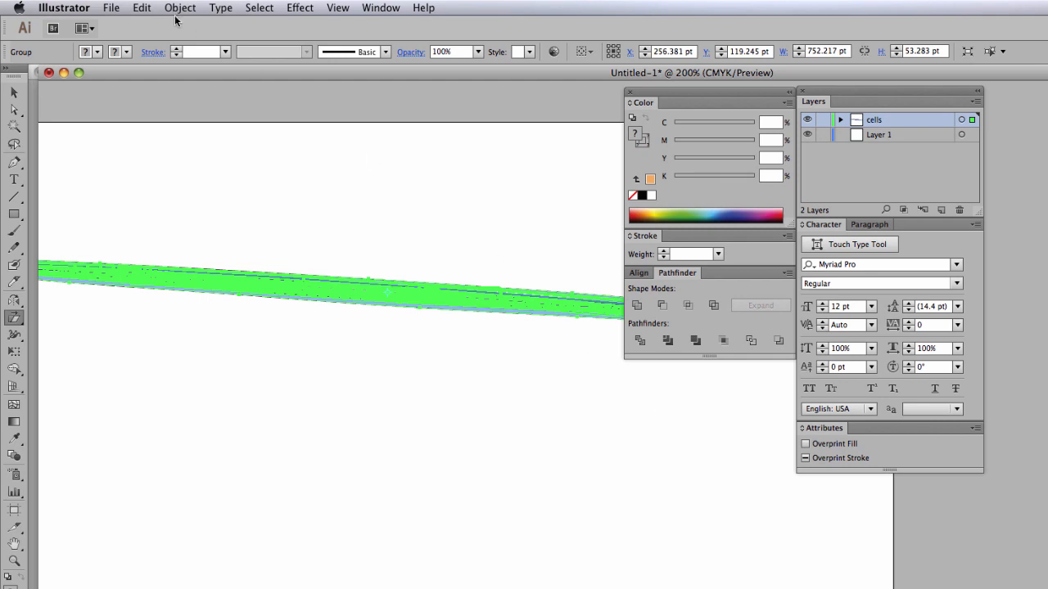
Undo both shears of the cell and deselect it.
click(141, 8)
click(140, 25)
click(140, 8)
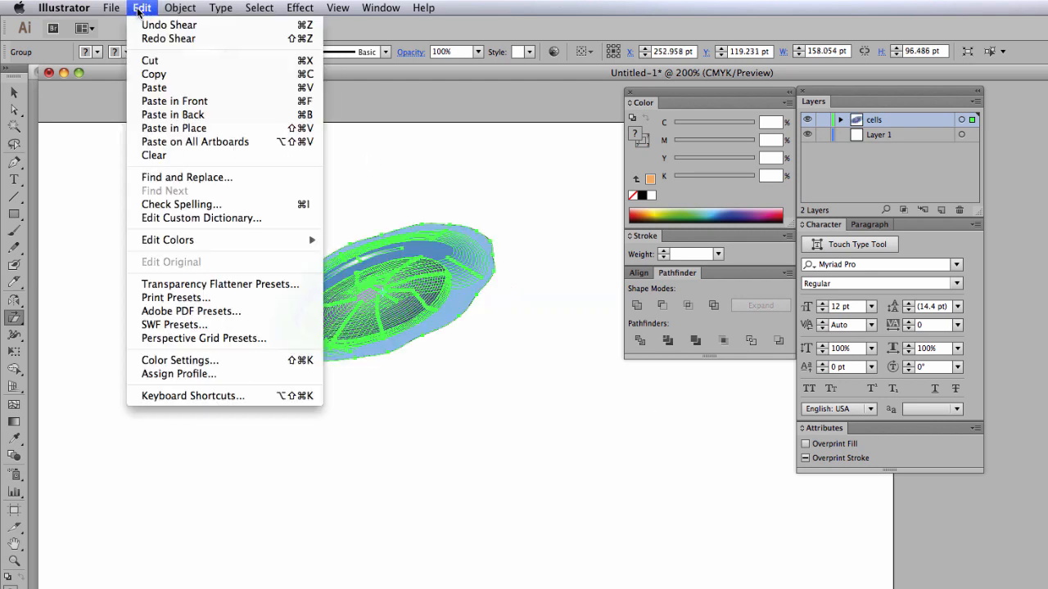
click(152, 25)
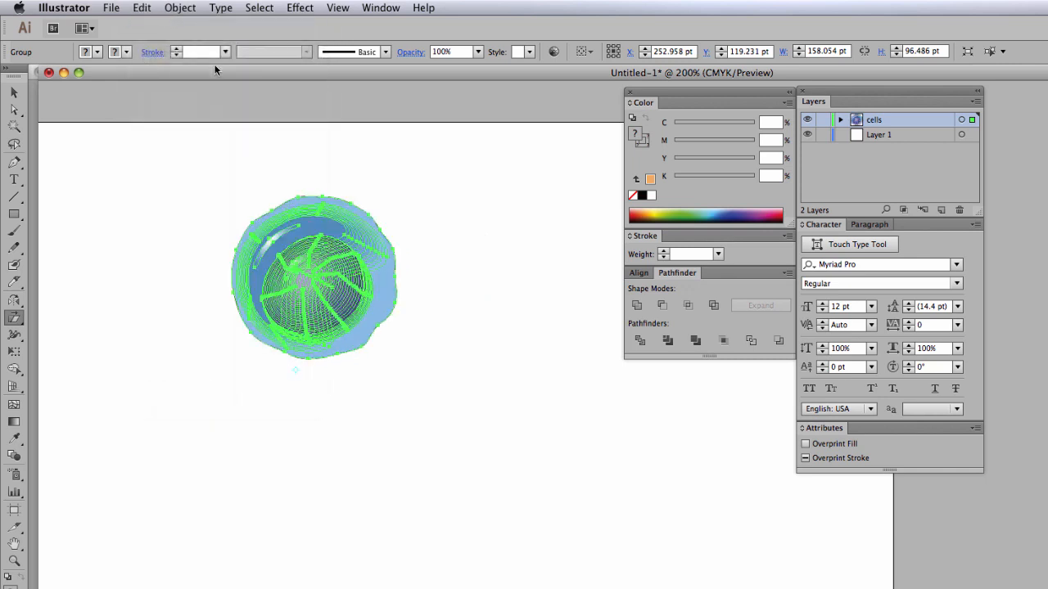
key(super+shift+a)
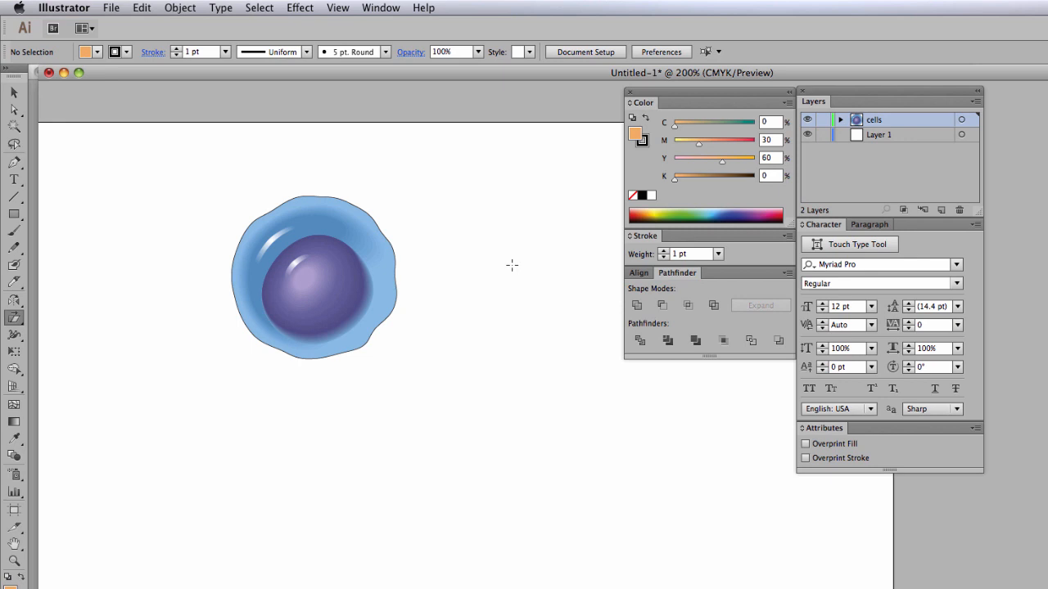
click(181, 9)
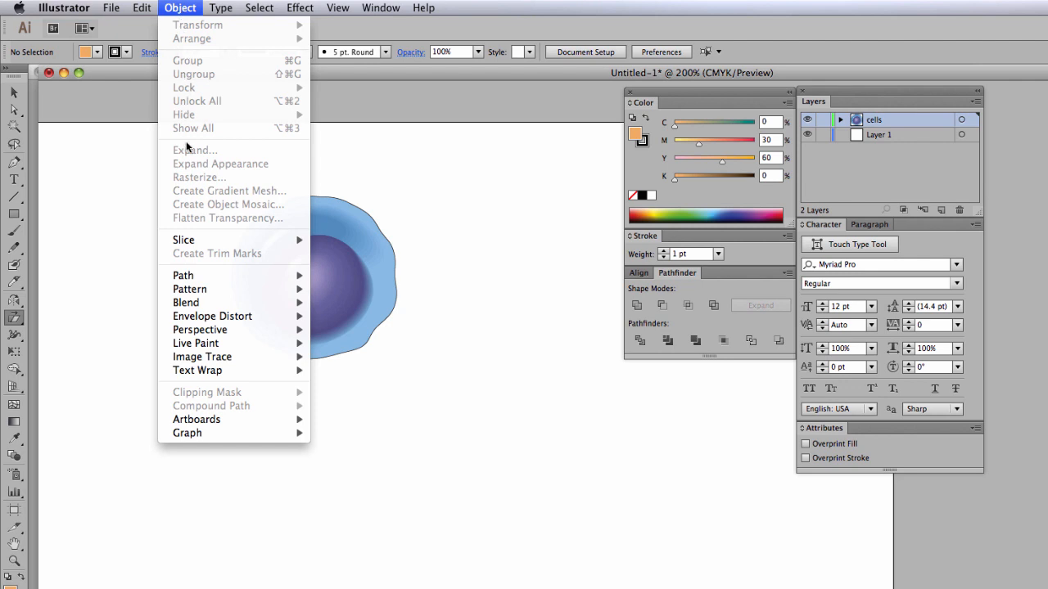
mouse_move(205, 320)
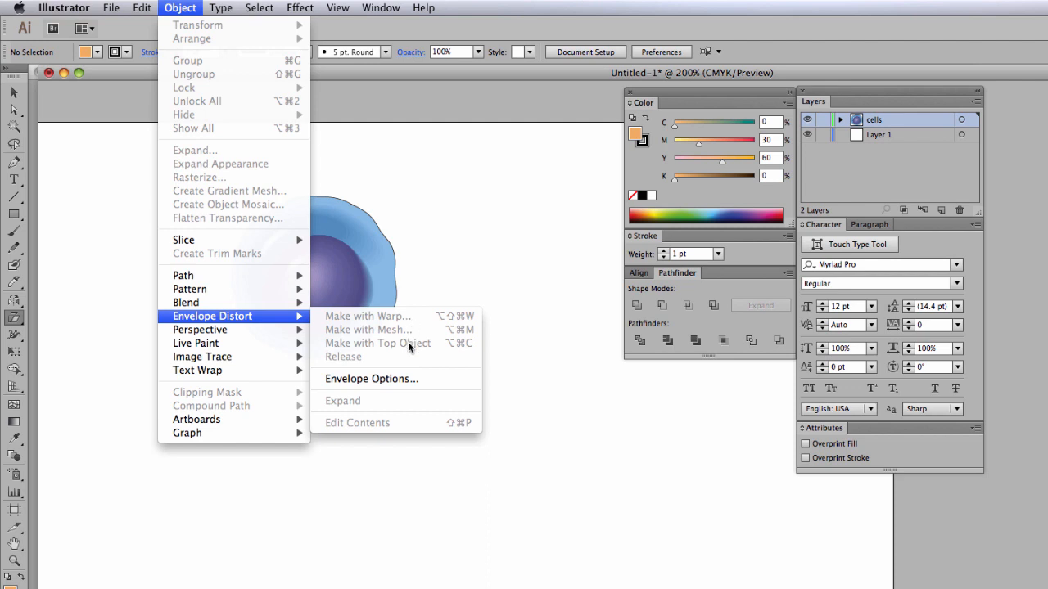
click(358, 106)
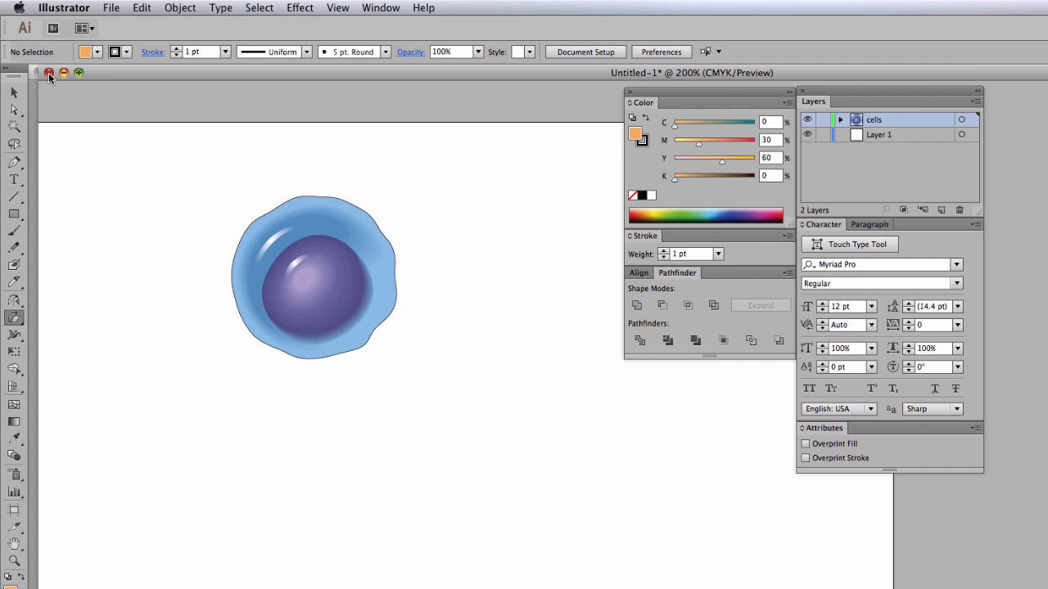
Close the Untitled-1 document and clear the cell selection in Envelope distort.ai.
click(50, 73)
click(688, 399)
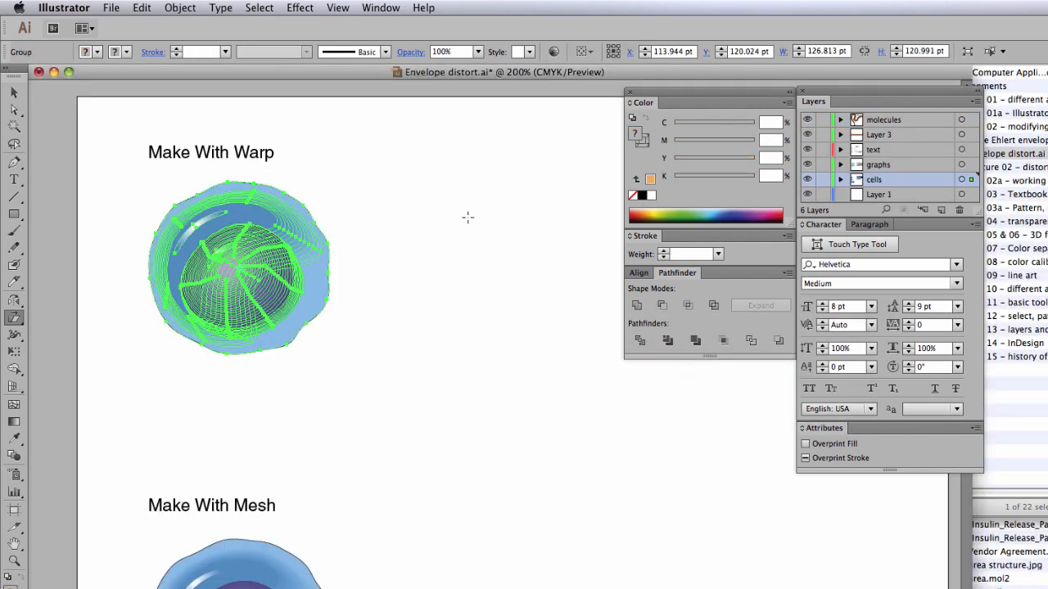
click(11, 94)
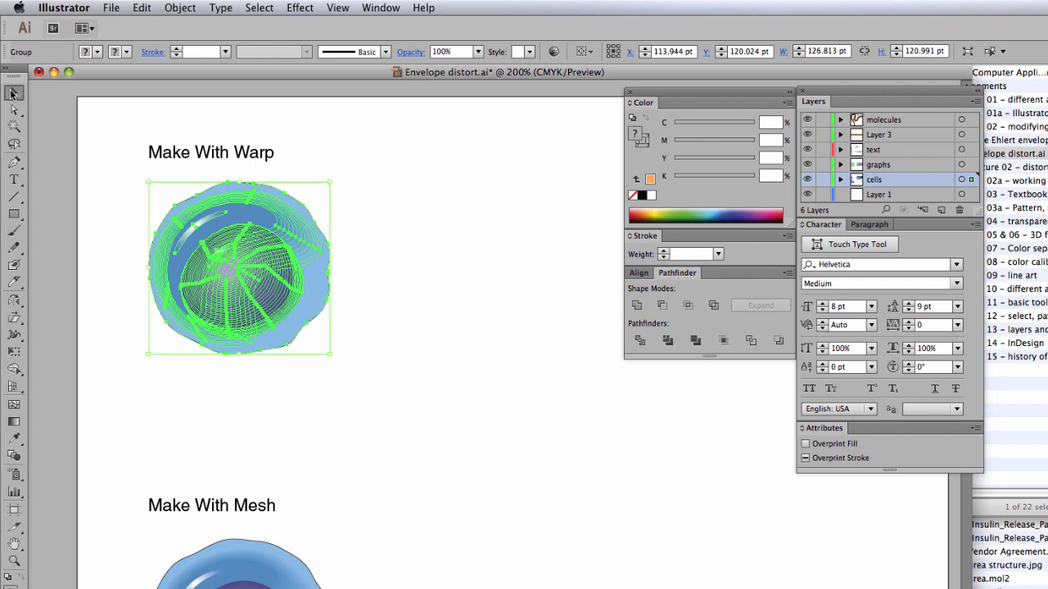
click(508, 264)
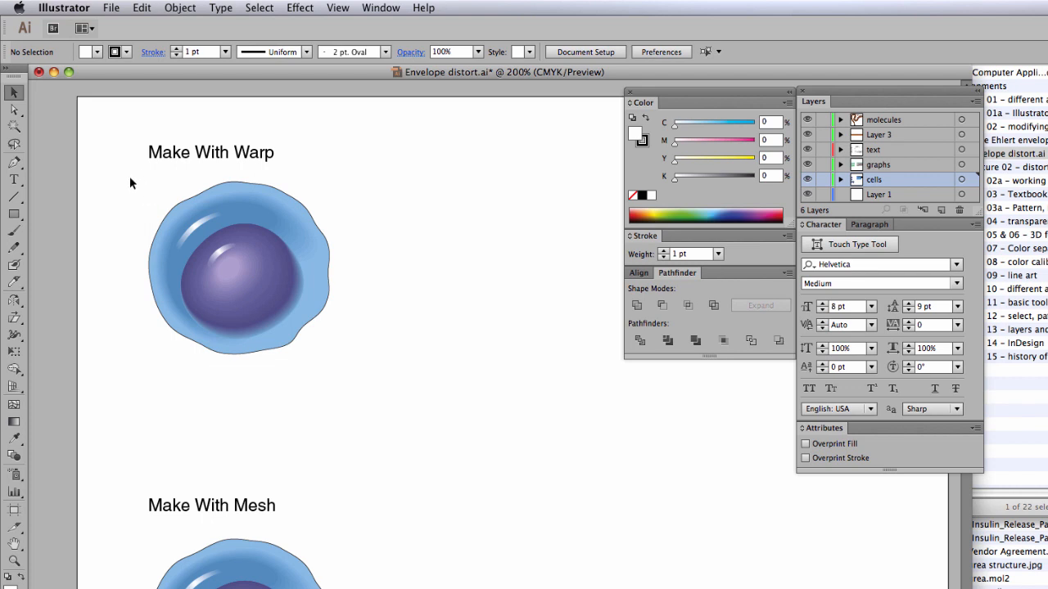
Select the cell under the Make With Warp heading, start an envelope distortion with a warp, and open the choice of warp styles.
drag(130, 177, 365, 381)
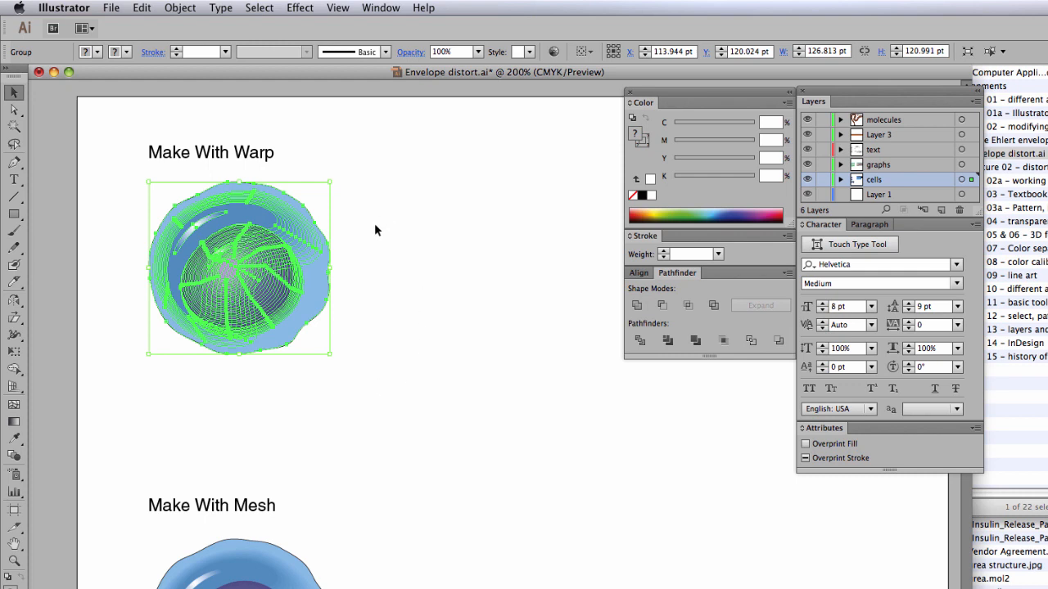
click(180, 8)
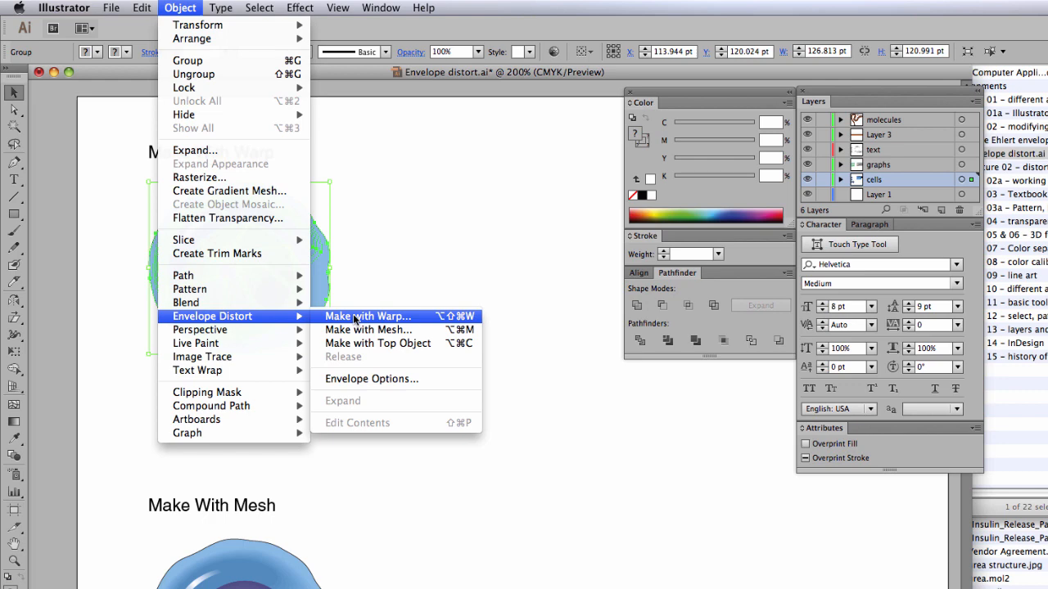
click(356, 317)
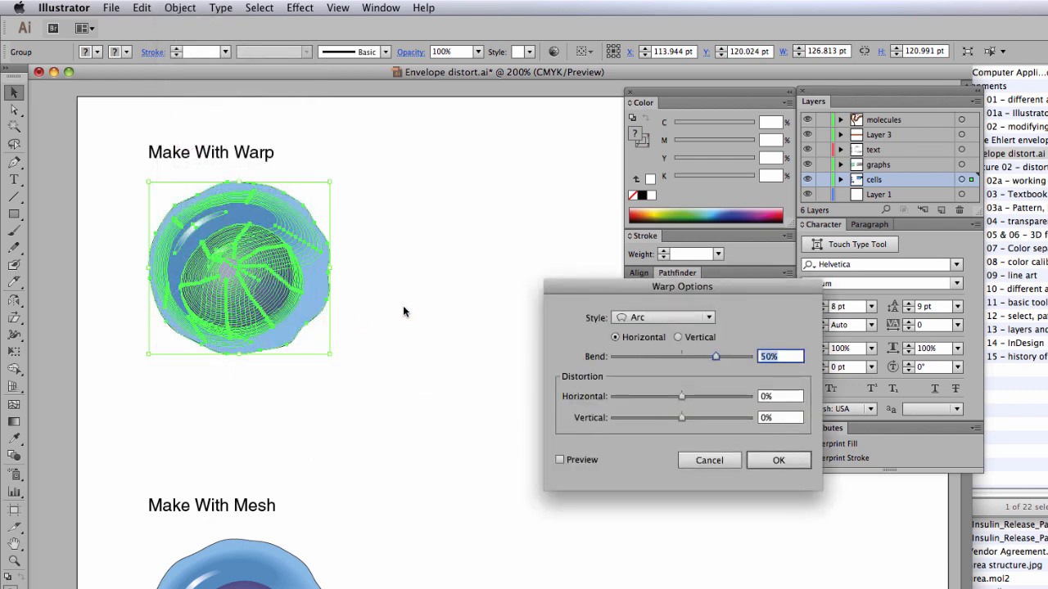
drag(763, 289, 524, 152)
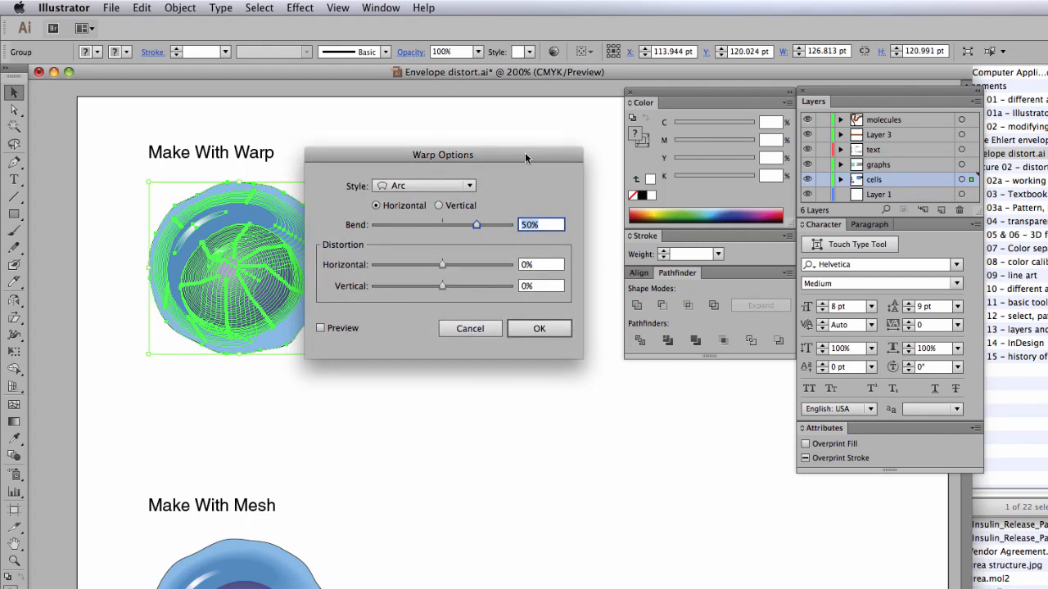
click(471, 189)
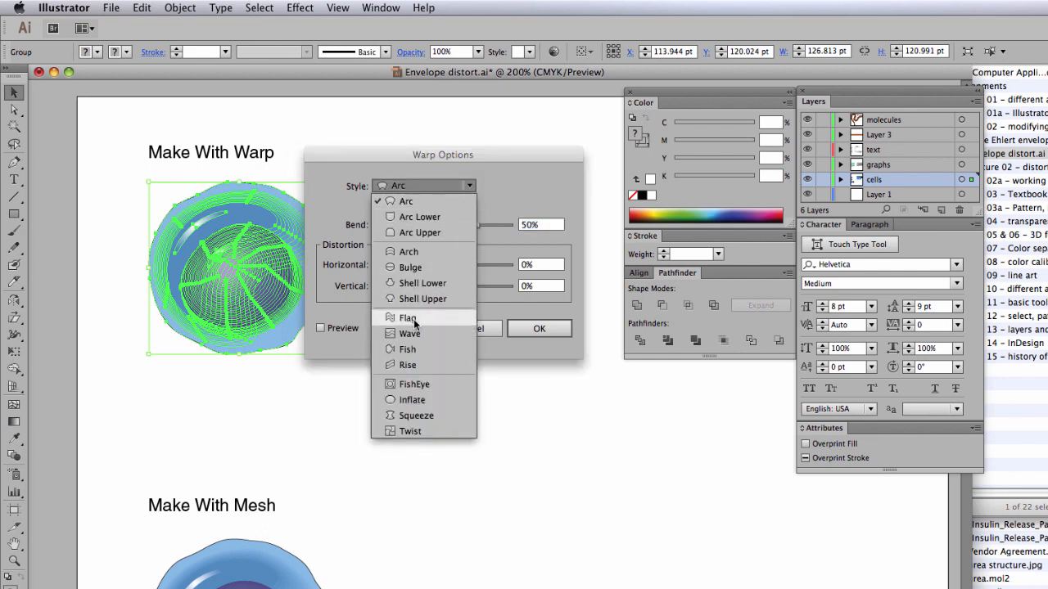
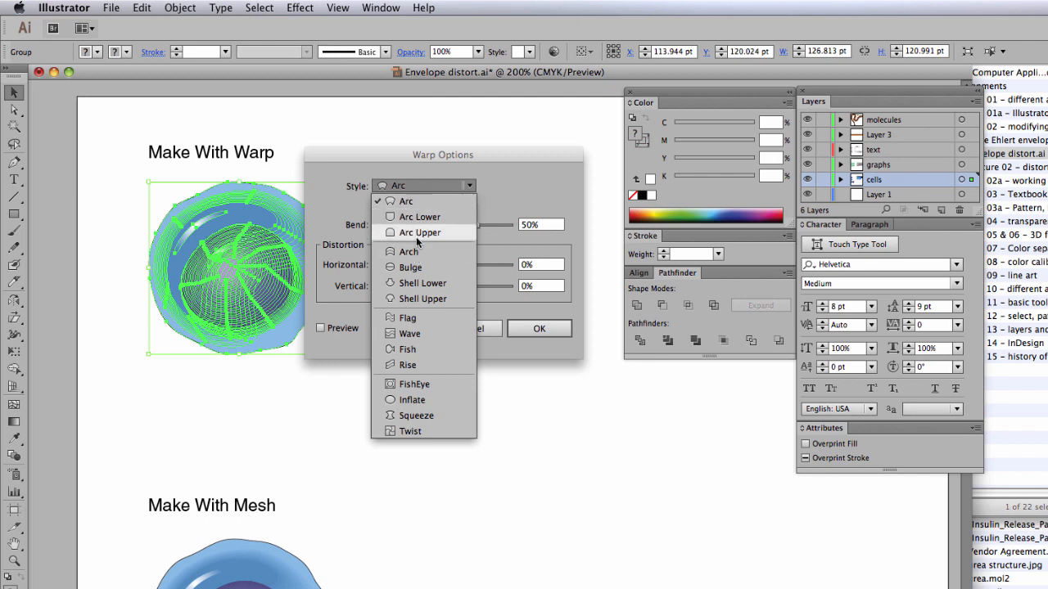
Apply a horizontal Arc warp with a 50% bend to the cell, and move the warped cell clear of the Make With Warp heading.
click(406, 203)
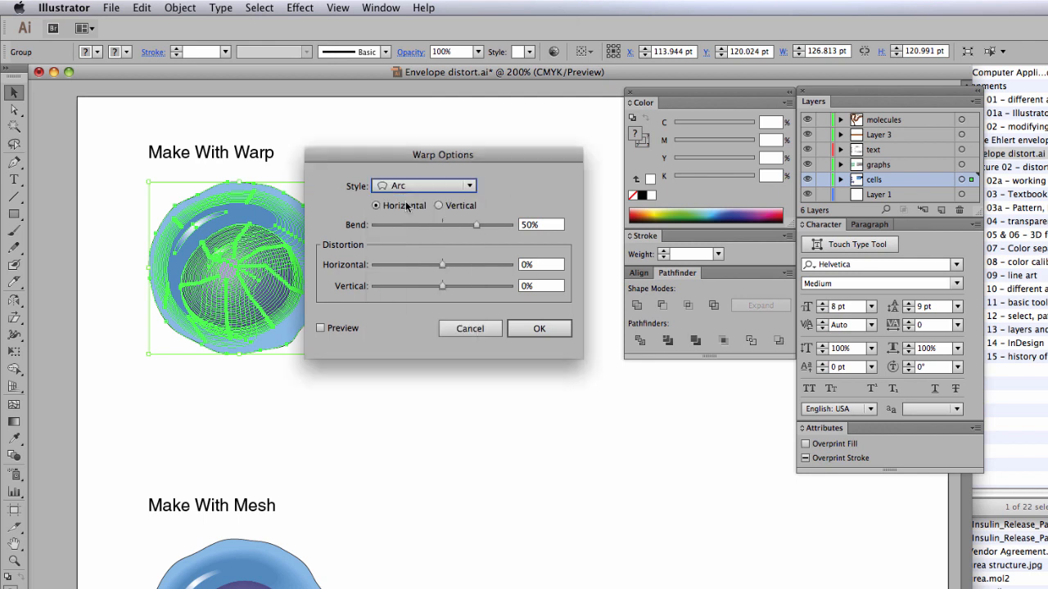
drag(366, 153, 398, 157)
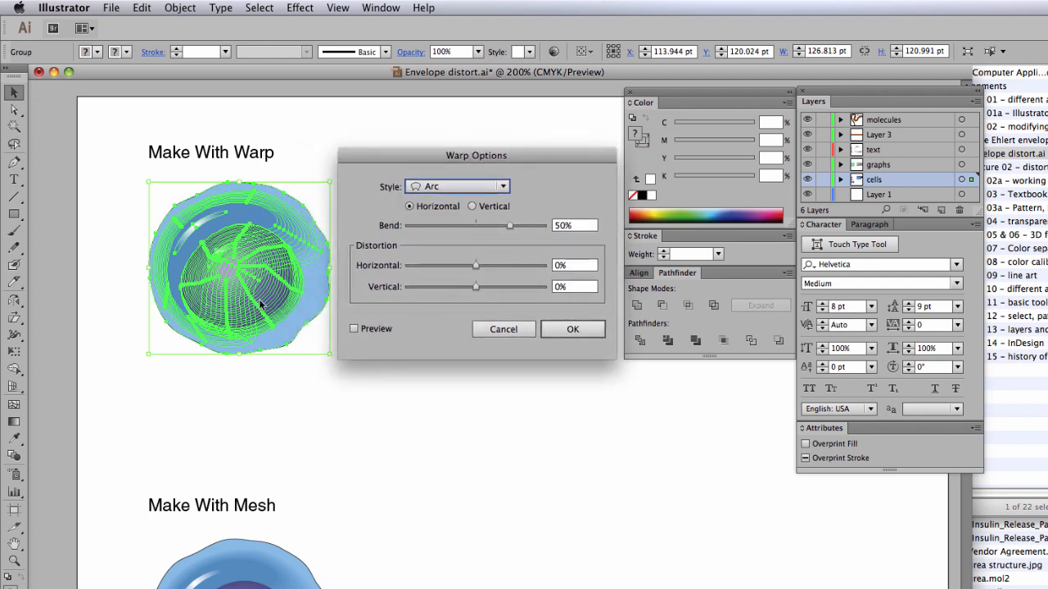
click(354, 329)
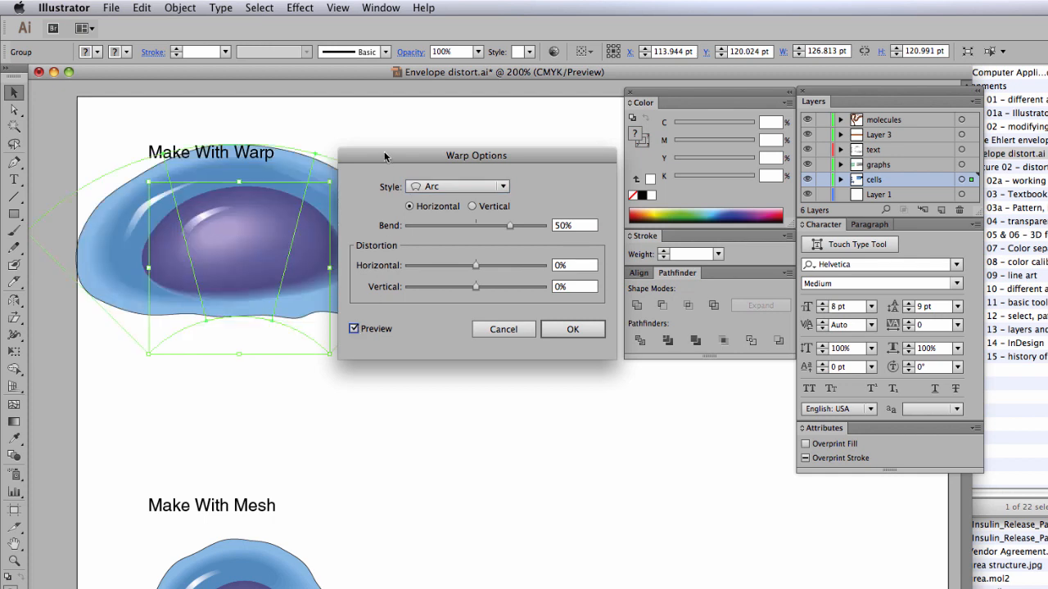
drag(384, 157, 501, 166)
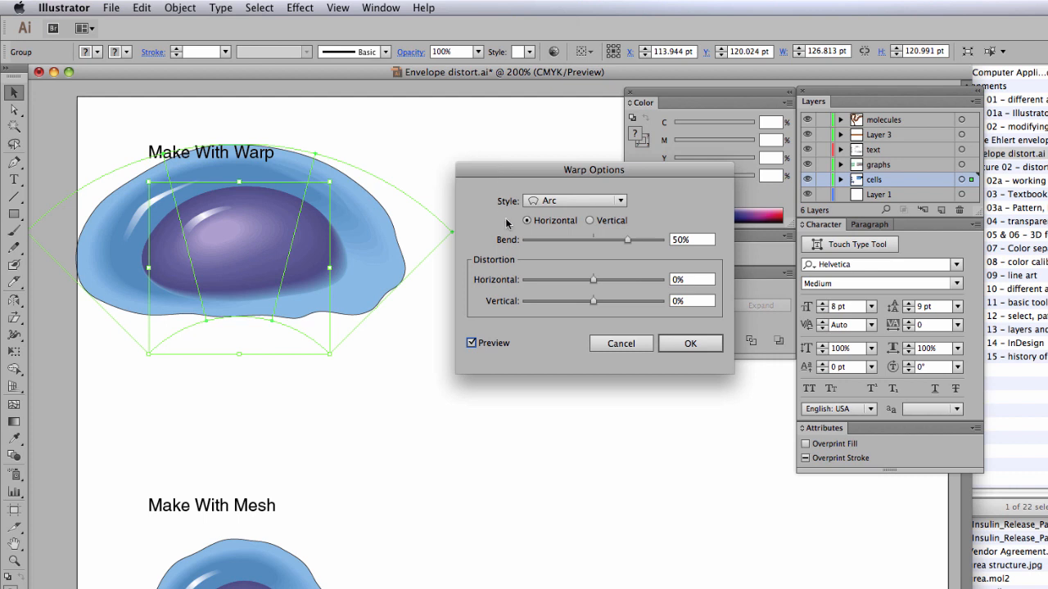
click(690, 343)
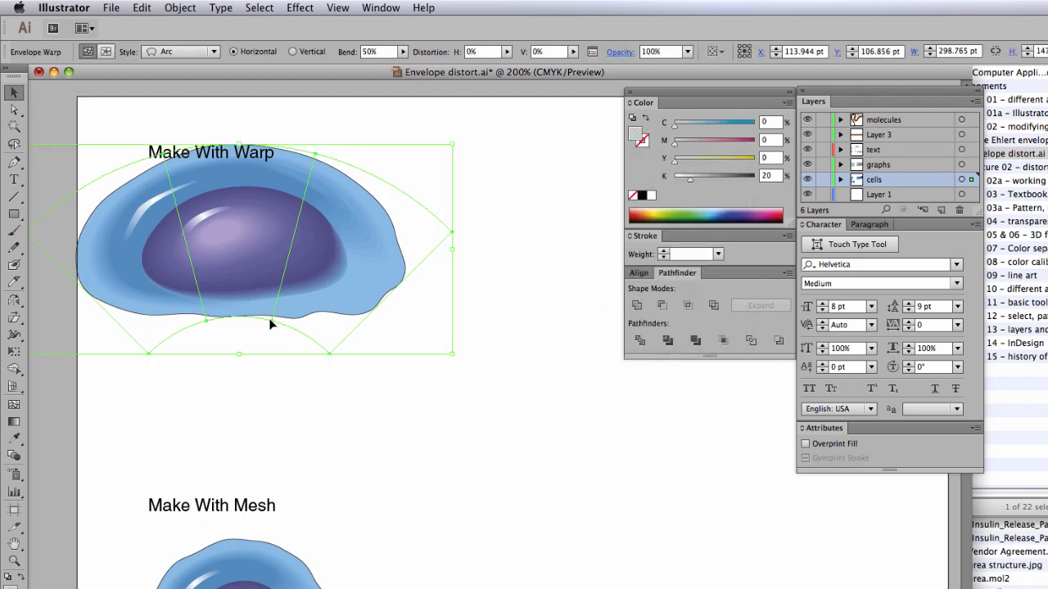
drag(275, 327, 386, 378)
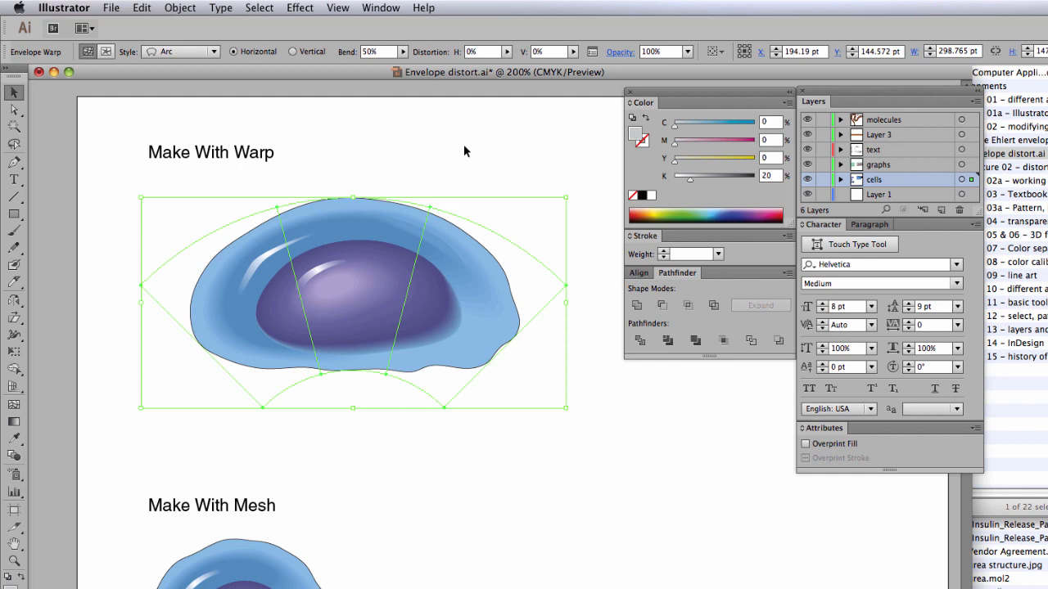
Reshape the Arc-warped cell by moving individual envelope mesh points: three inner edge points, the lower-left corner and the upper-right corner.
click(13, 110)
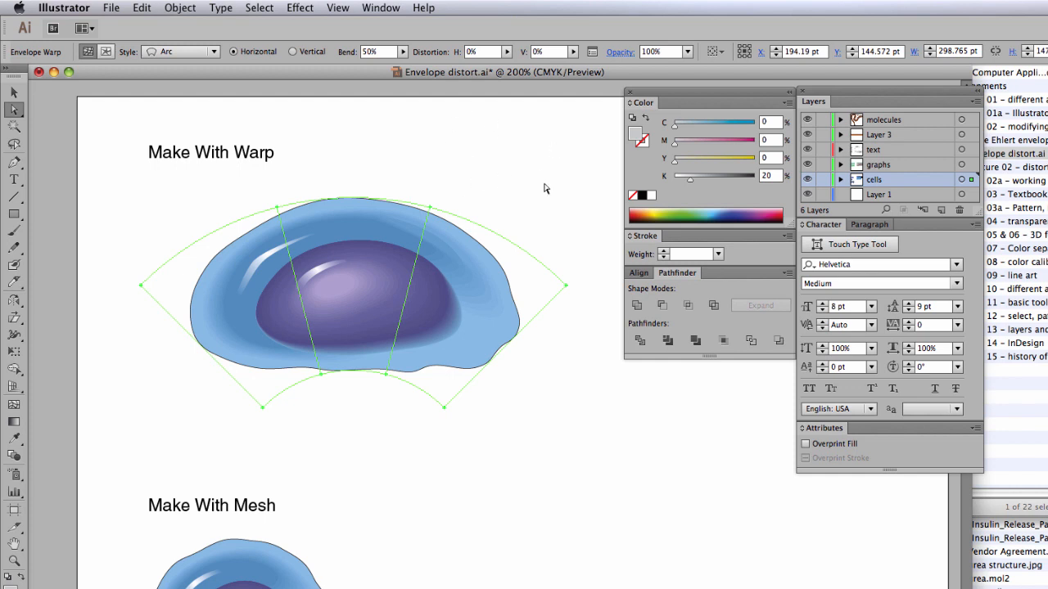
click(506, 169)
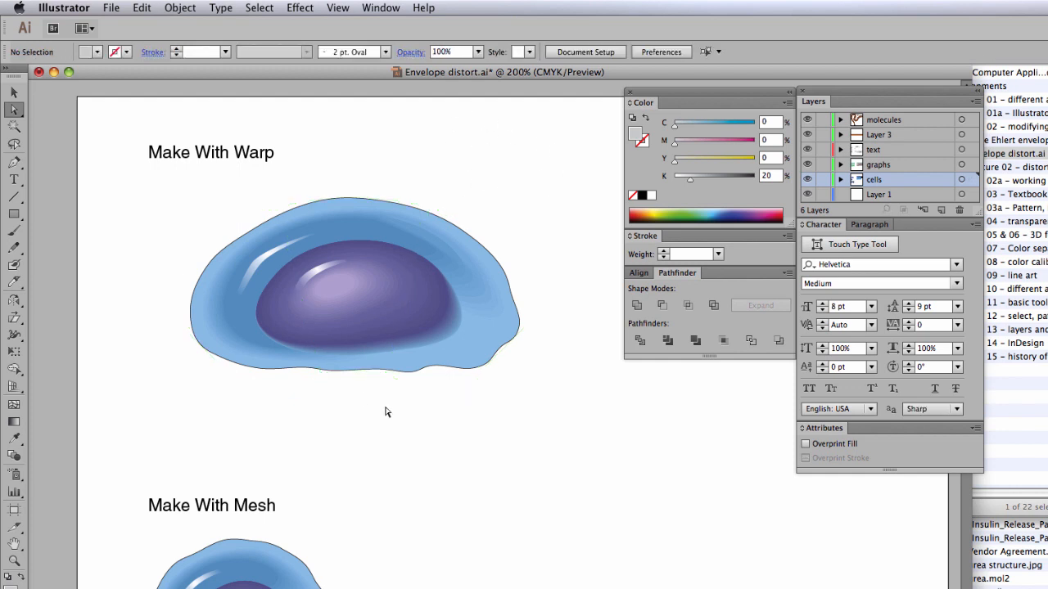
drag(385, 407, 414, 370)
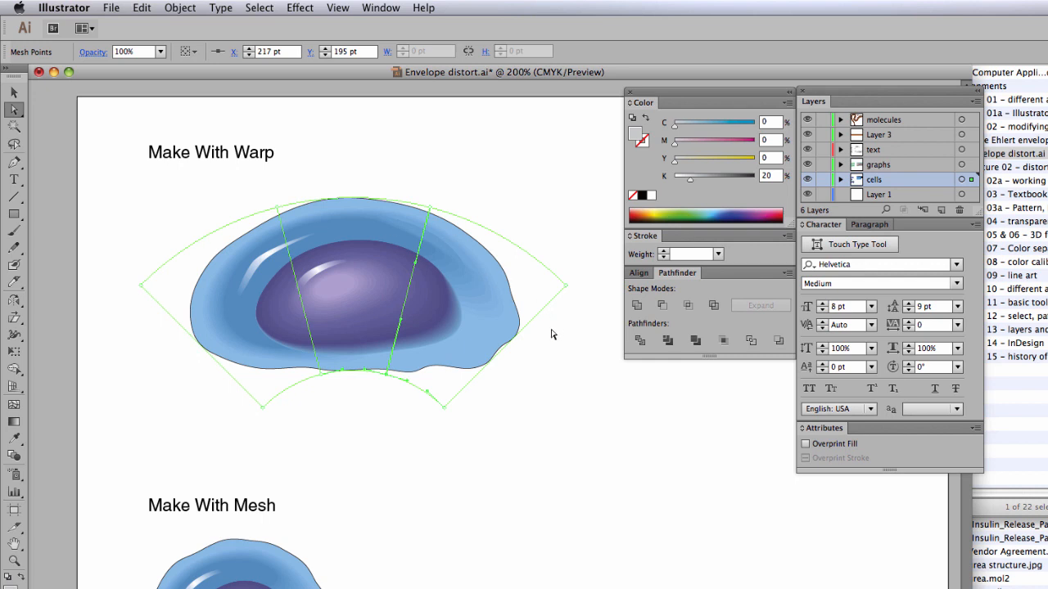
drag(388, 374, 396, 351)
drag(263, 409, 245, 375)
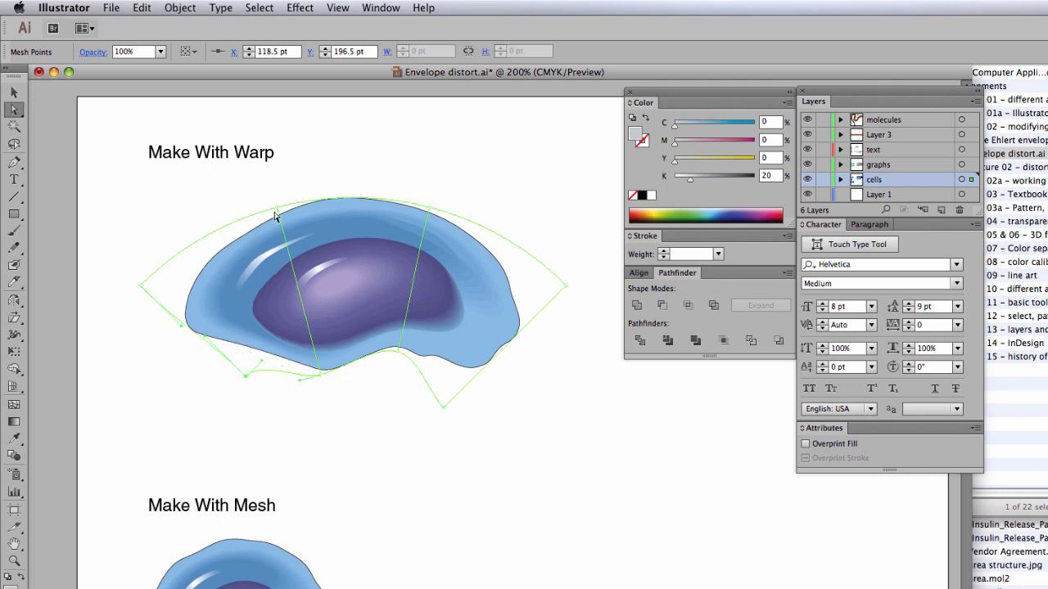
drag(275, 213, 280, 240)
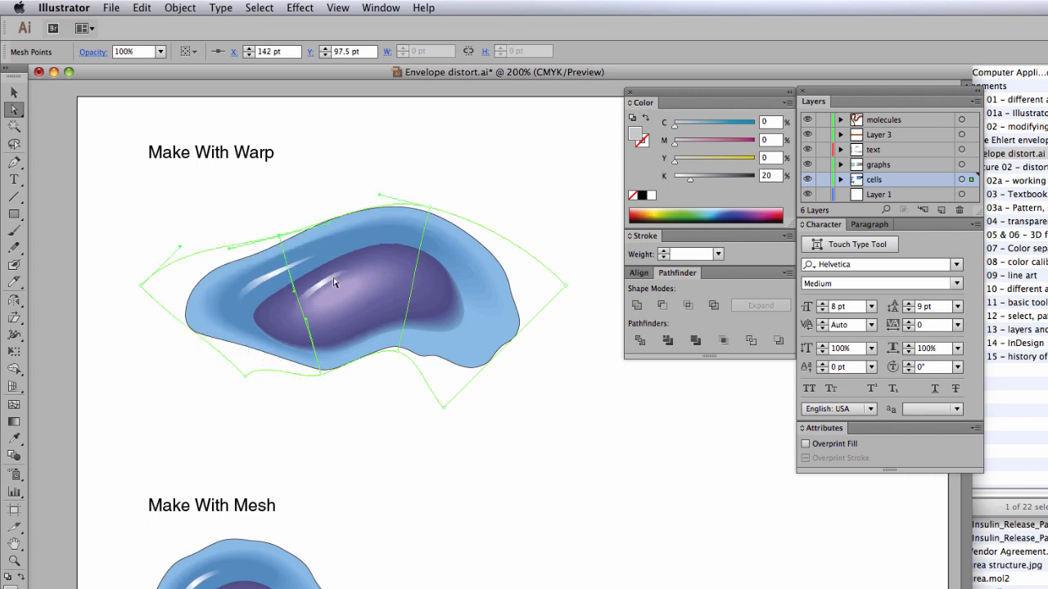
drag(432, 212, 339, 172)
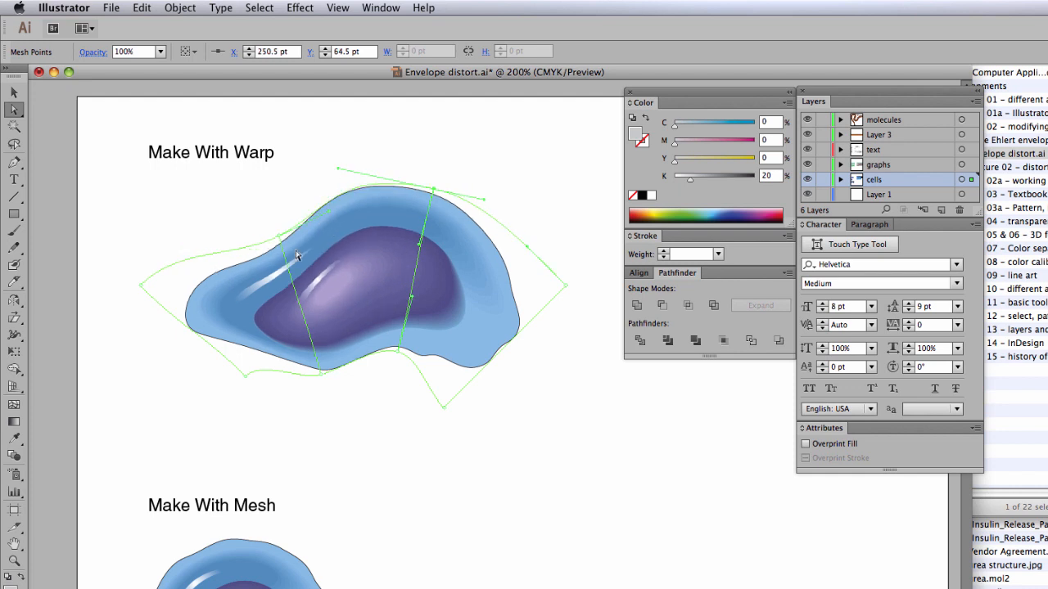
drag(244, 376, 220, 383)
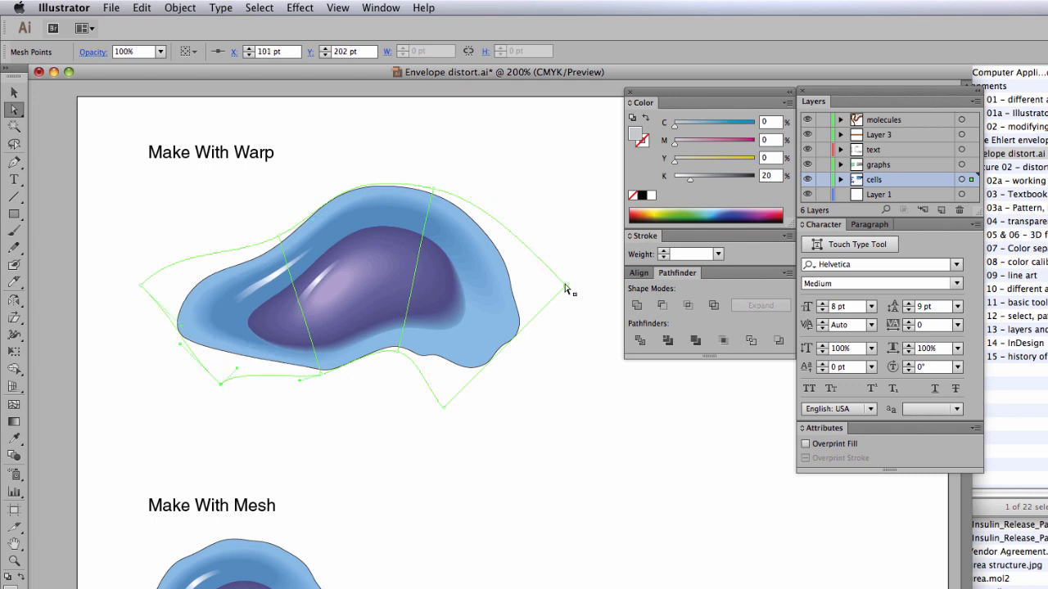
drag(567, 287, 594, 321)
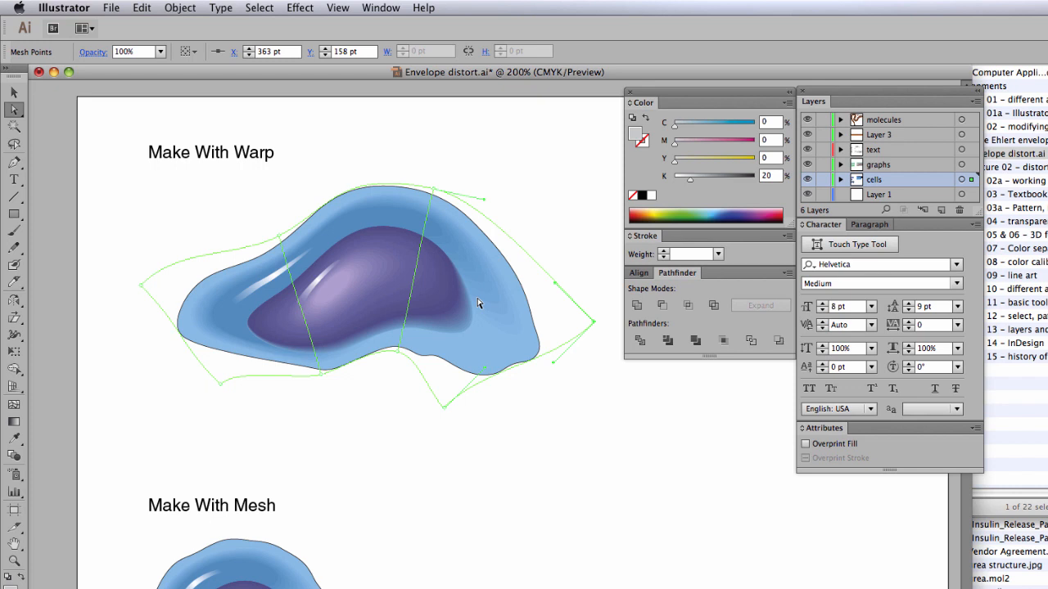
Release the cell's envelope distortion and delete the leftover grey envelope shape.
click(181, 9)
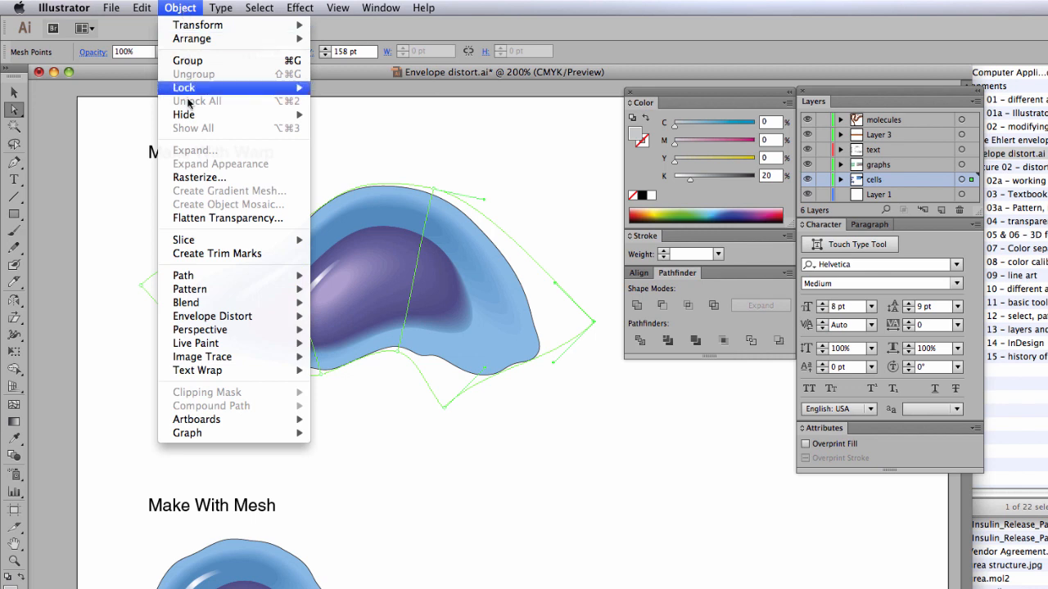
mouse_move(188, 318)
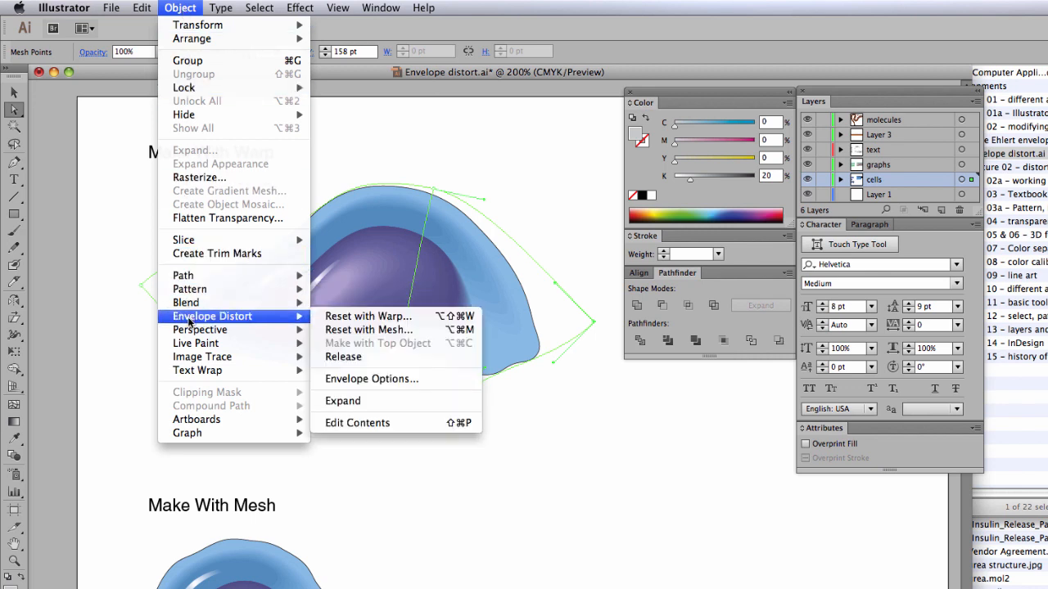
click(343, 358)
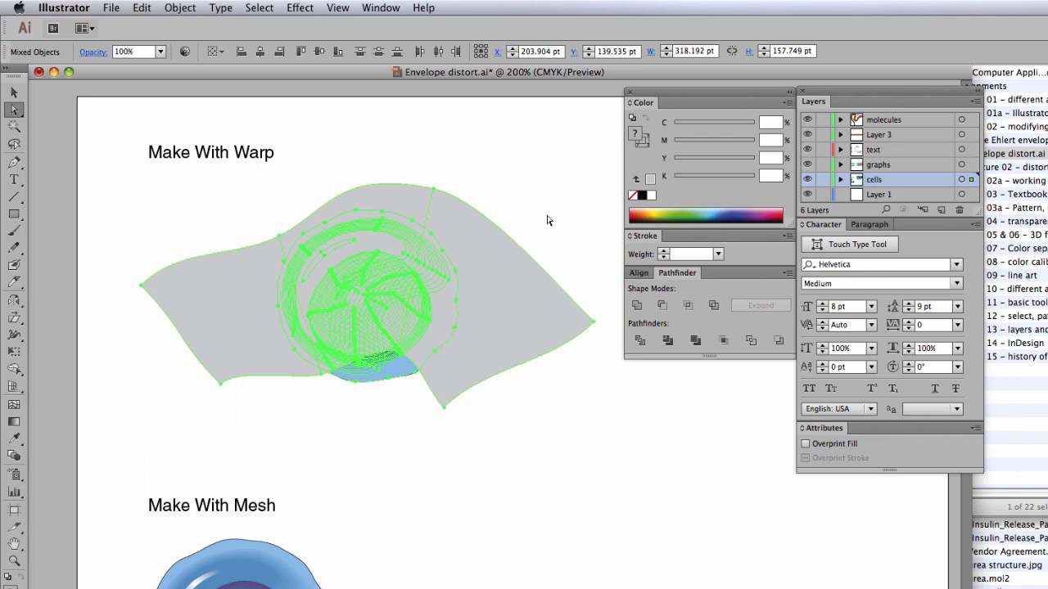
drag(541, 229, 518, 287)
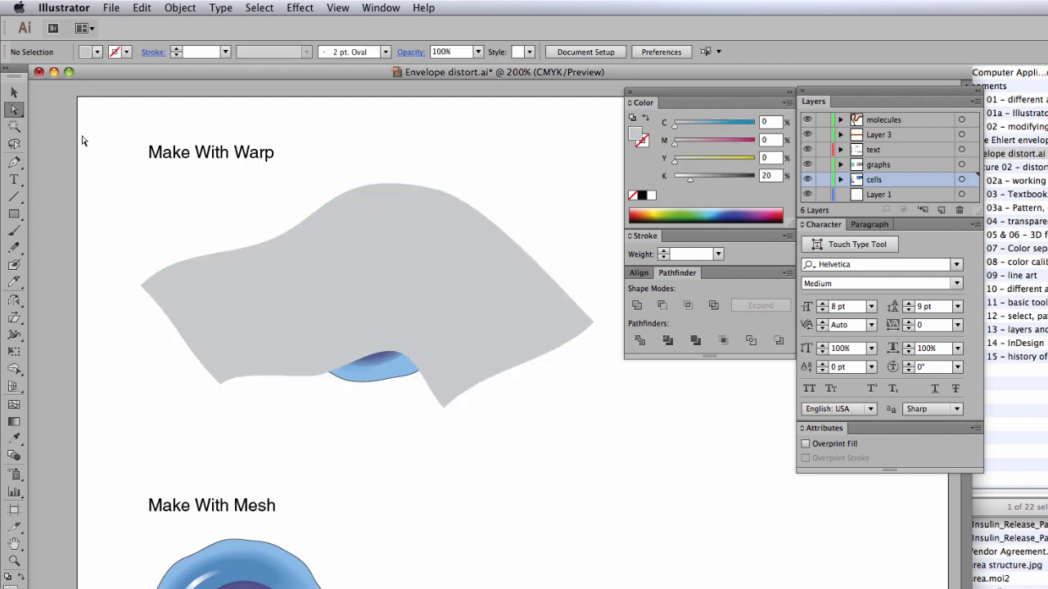
click(13, 92)
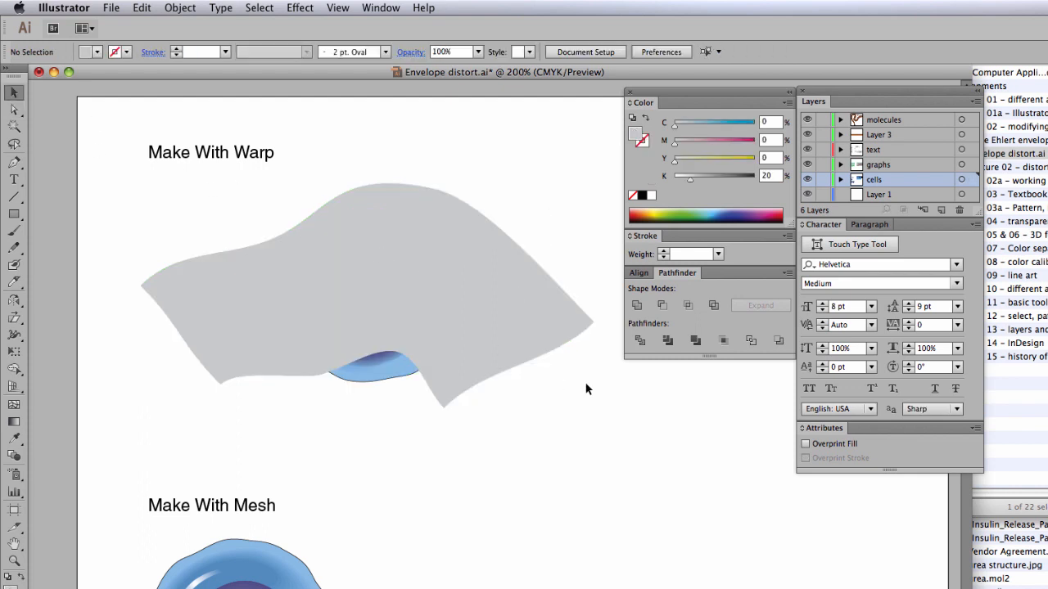
click(558, 345)
key(super+z)
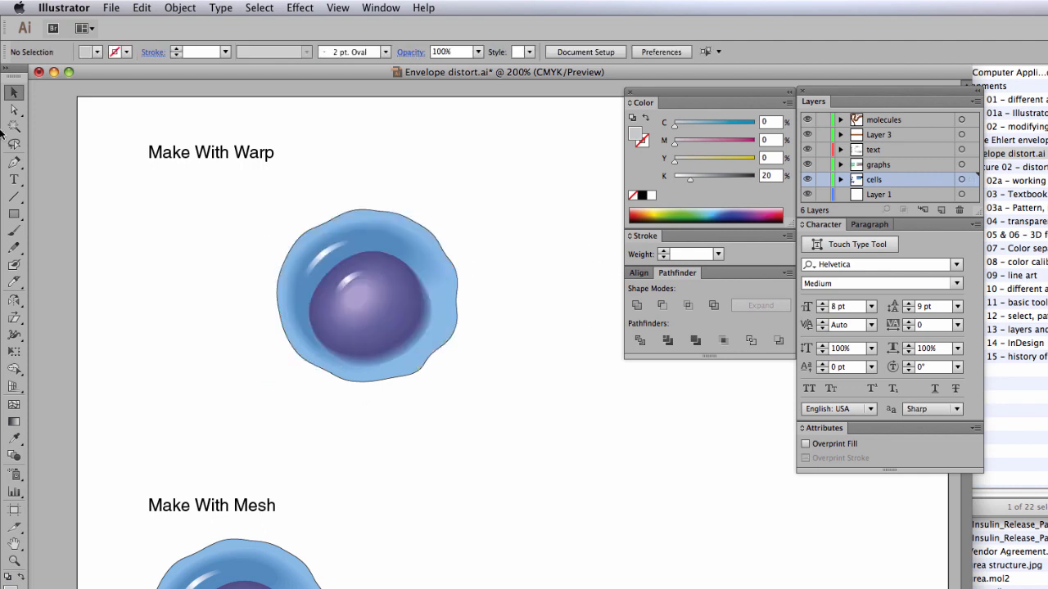
Select the released cell, start a new warp envelope for it and choose the Flag style.
drag(247, 196, 488, 413)
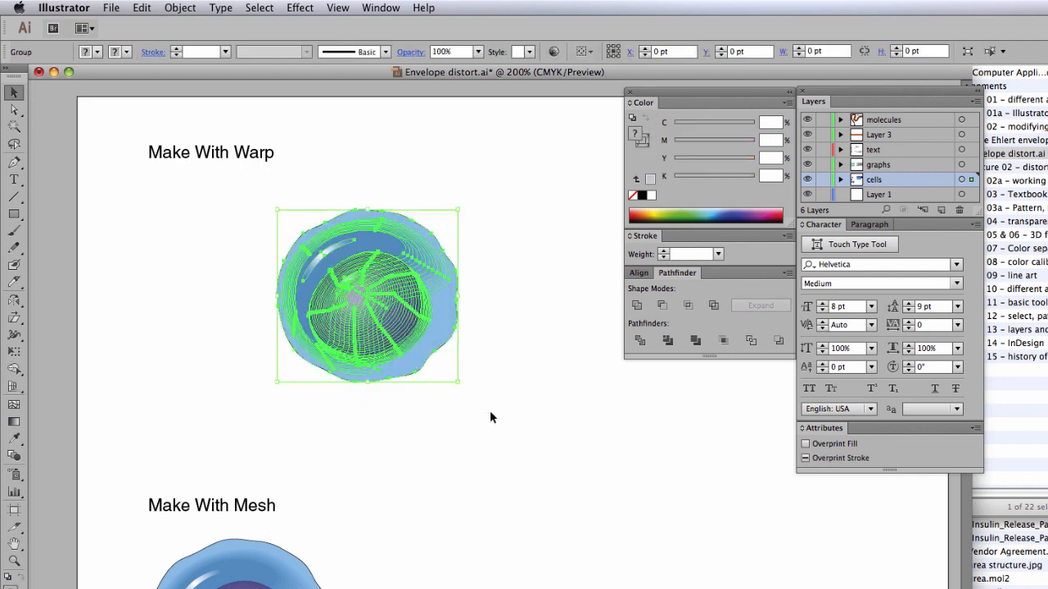
click(175, 8)
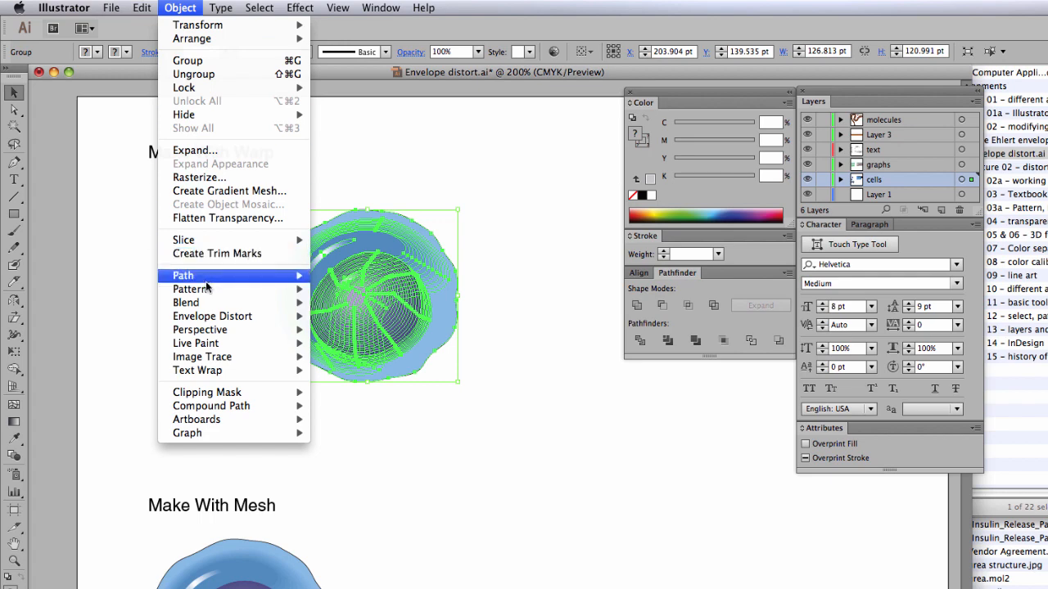
mouse_move(209, 316)
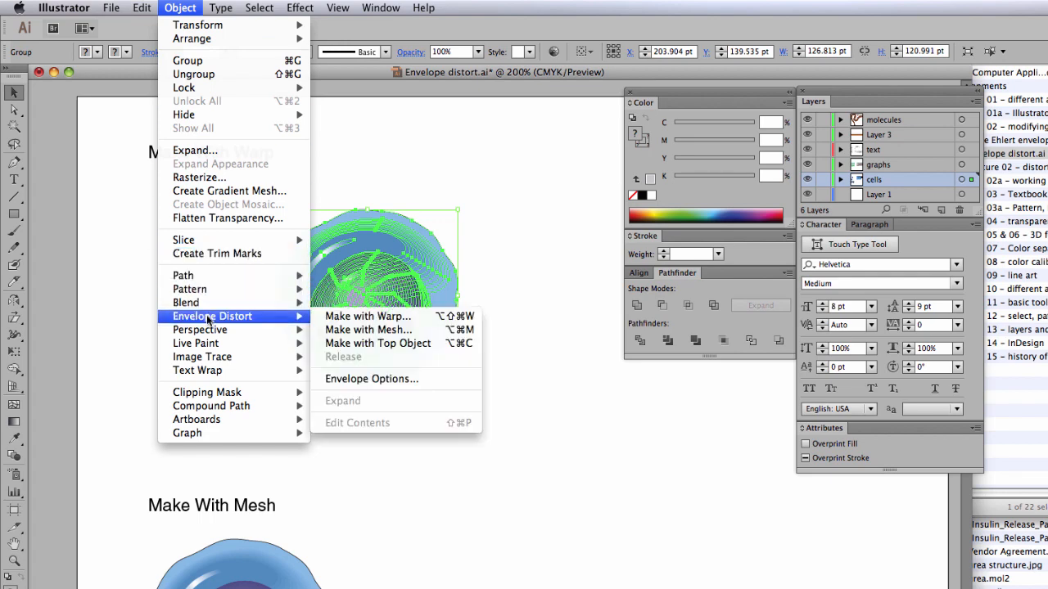
click(357, 320)
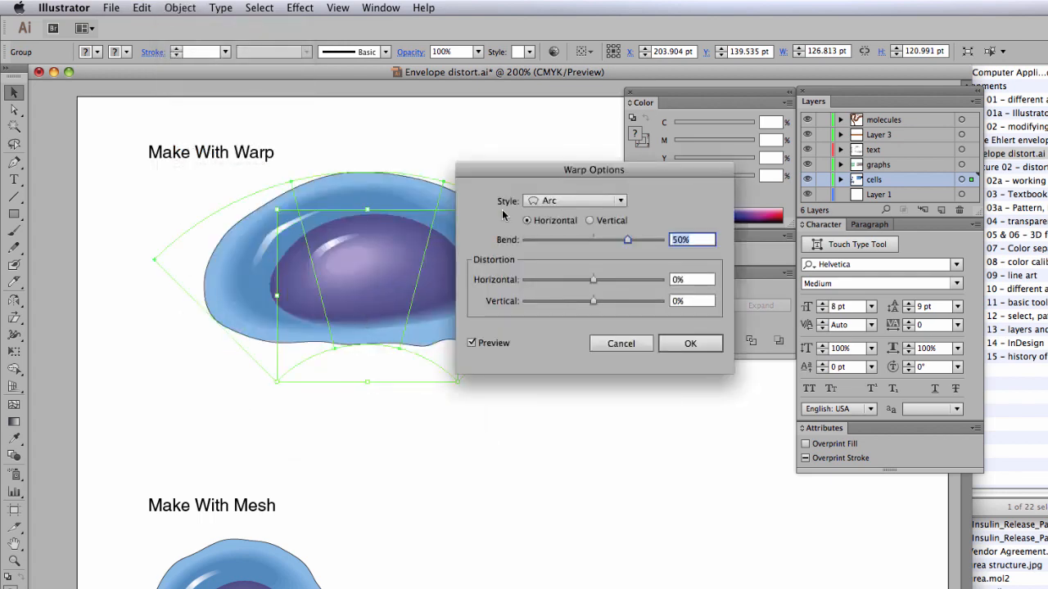
drag(548, 169, 623, 155)
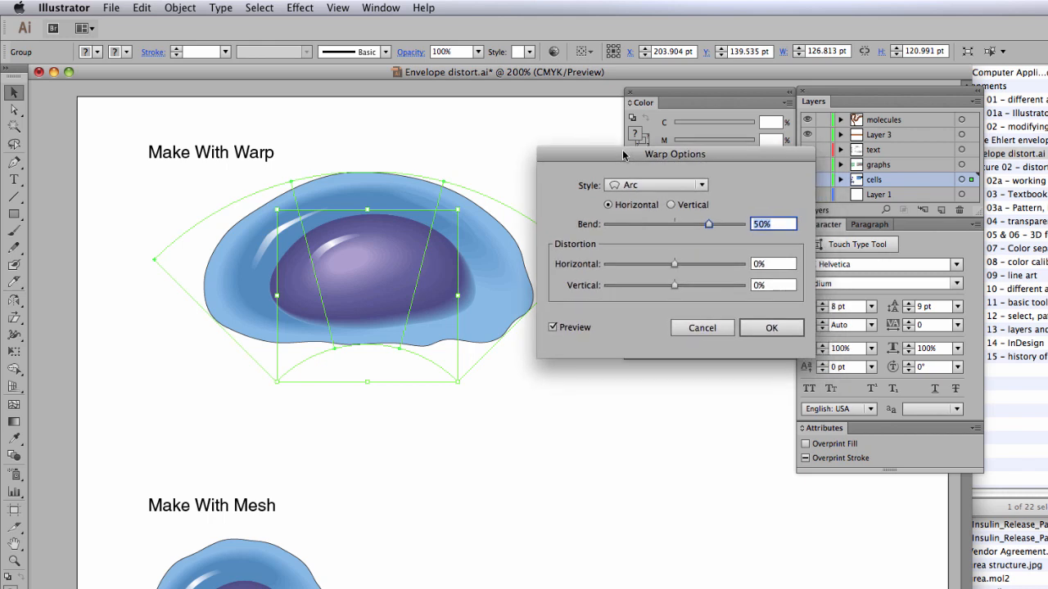
click(646, 185)
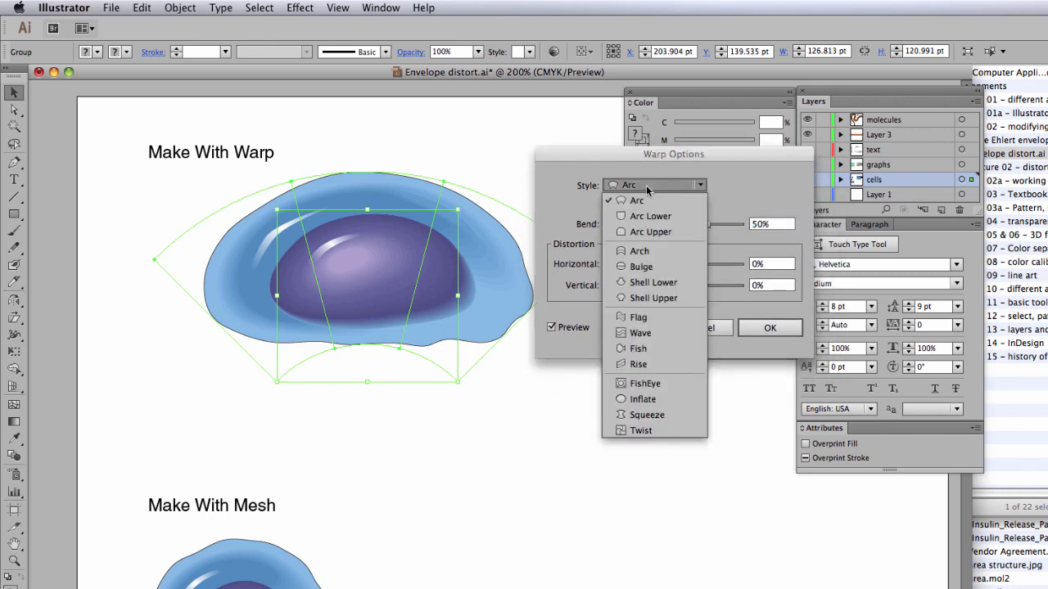
click(638, 319)
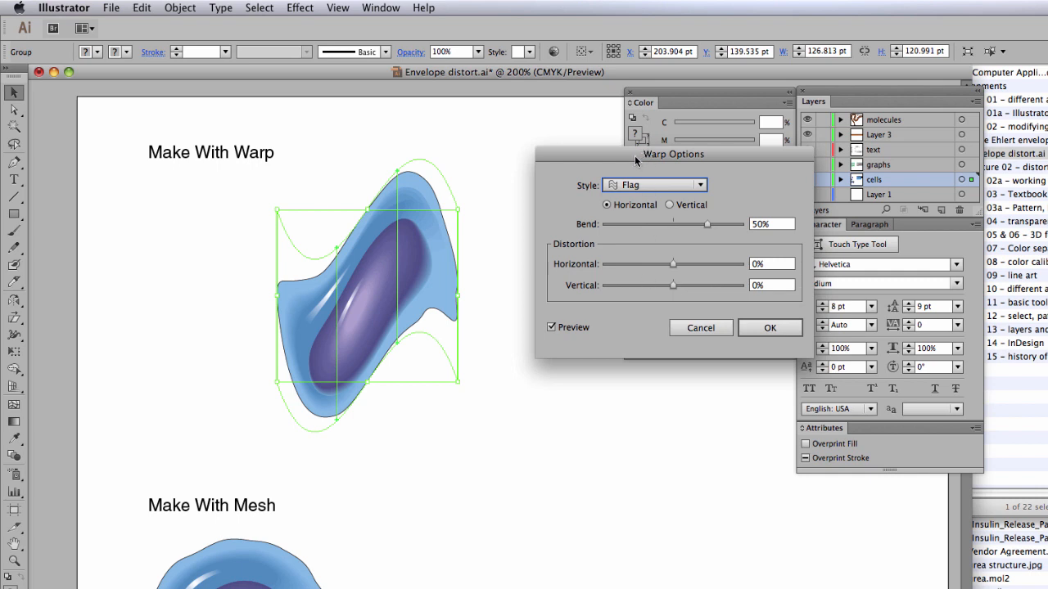
Set the Flag warp's bend to 74%, horizontal distortion to 16% and vertical distortion to 1%, and apply it.
drag(634, 155, 566, 160)
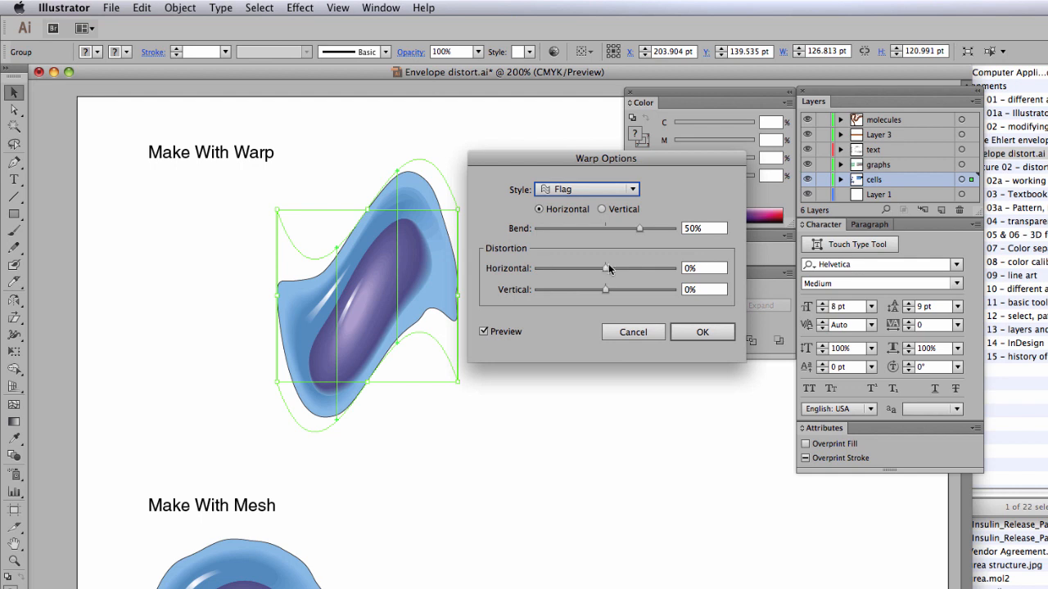
mouse_move(640, 227)
mouse_down()
mouse_move(655, 226)
mouse_move(549, 227)
mouse_move(654, 227)
mouse_up()
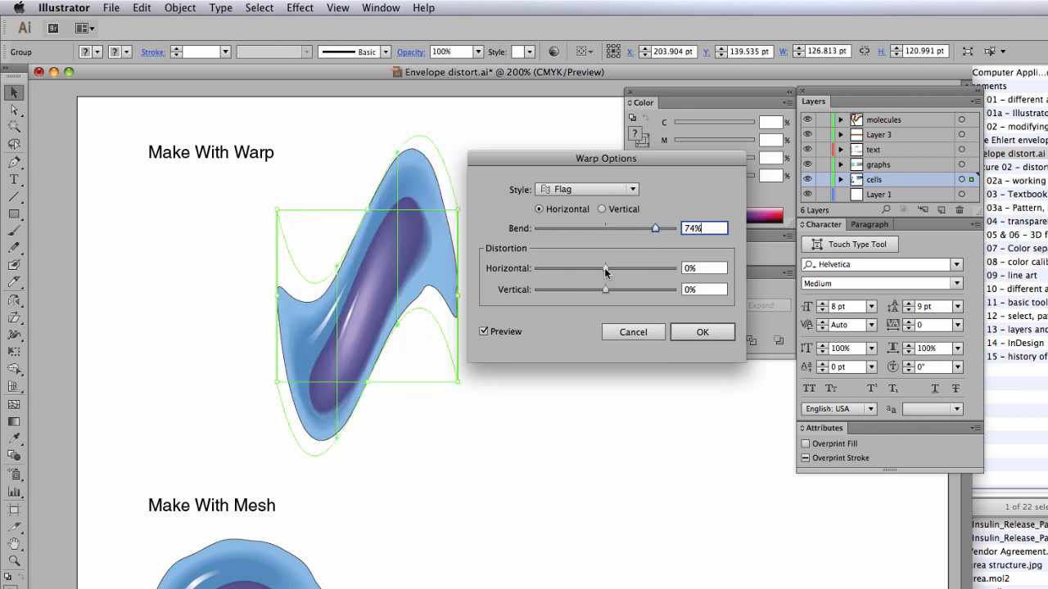
mouse_move(605, 270)
mouse_down()
mouse_move(651, 271)
mouse_move(559, 267)
mouse_move(653, 269)
mouse_move(566, 291)
mouse_move(652, 291)
mouse_move(609, 290)
mouse_move(629, 266)
mouse_move(615, 270)
mouse_up()
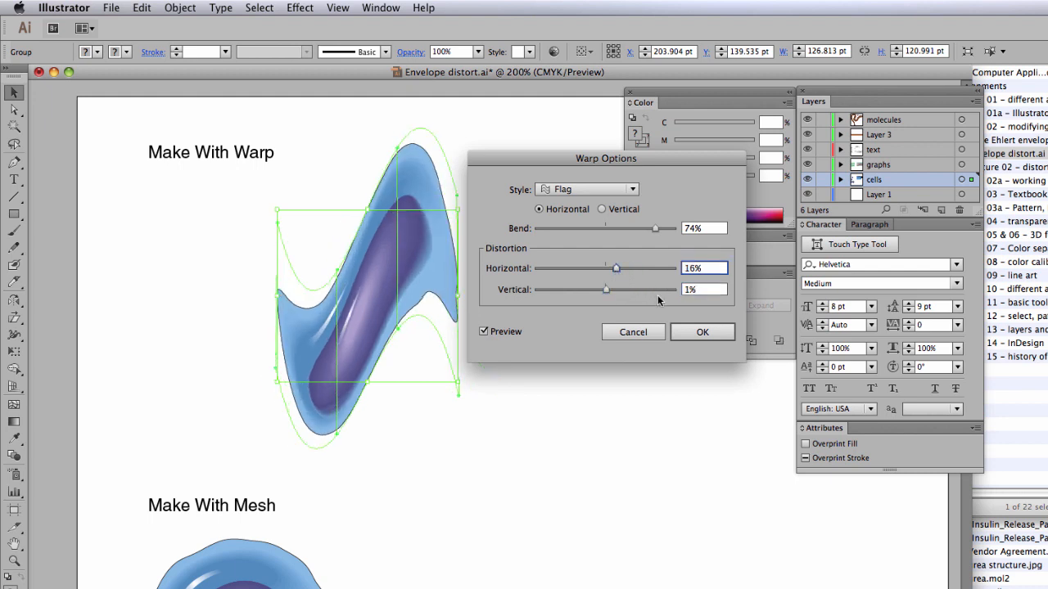
click(702, 332)
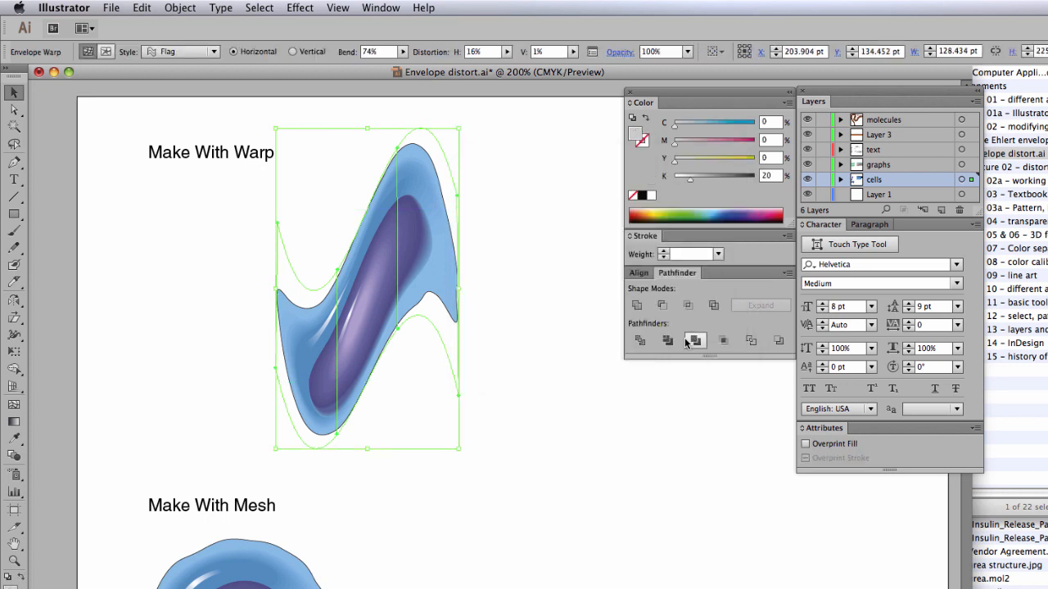
Move the Flag warp's upper inner-left mesh point to about (173, 95) pt, lower-right corner to (302, 211) pt and upper-right corner to (312, 69) pt.
click(14, 110)
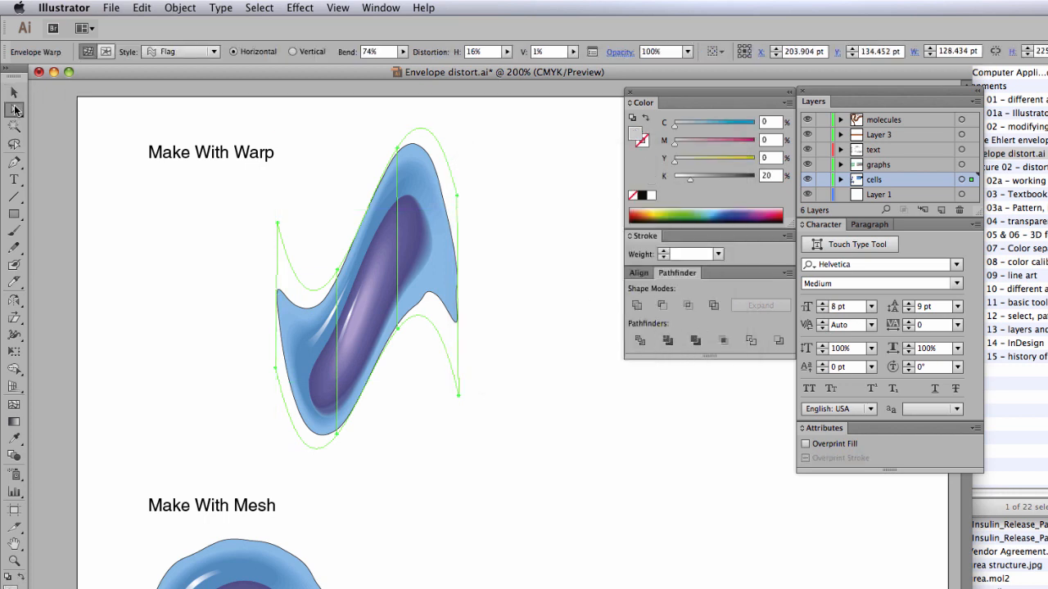
click(234, 262)
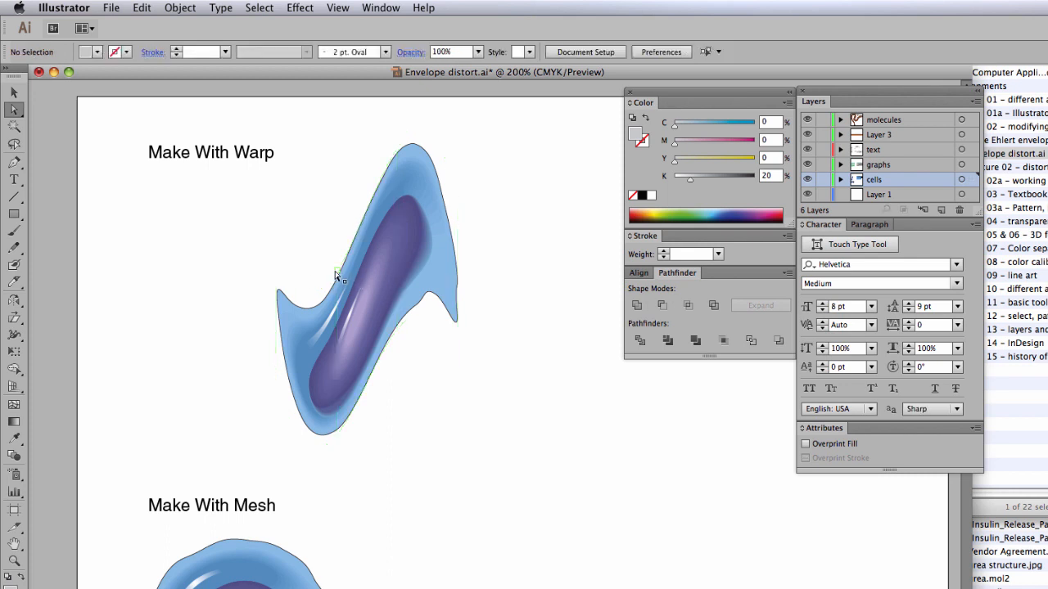
drag(338, 276, 322, 232)
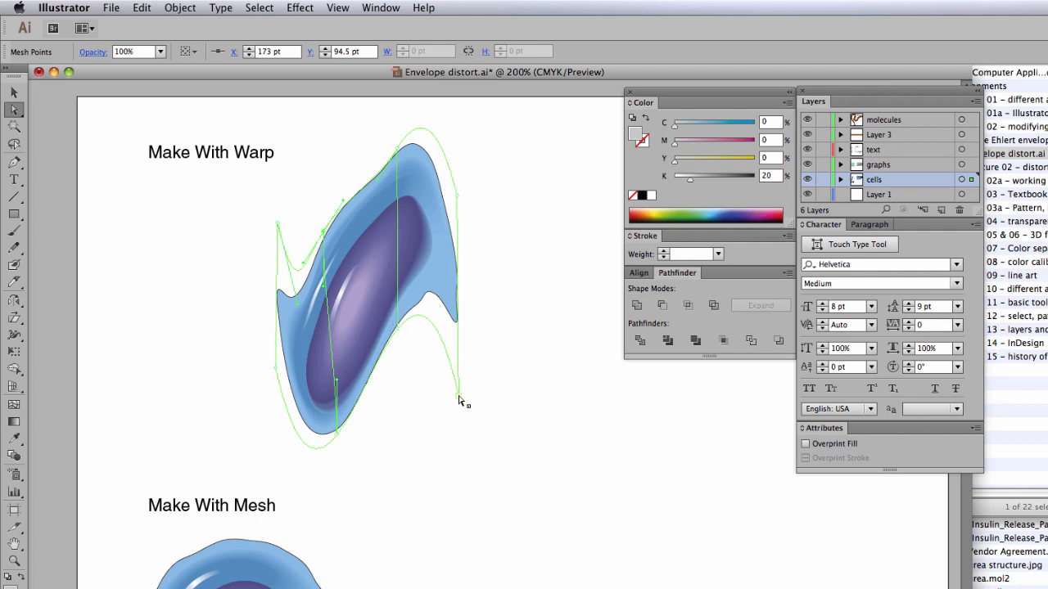
drag(461, 398, 506, 395)
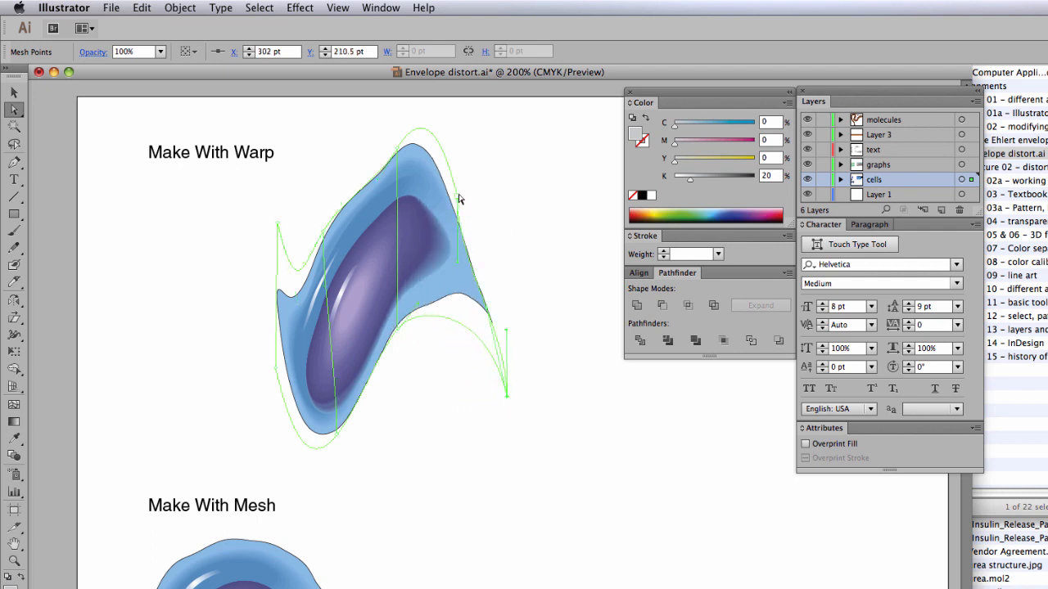
drag(460, 200, 519, 196)
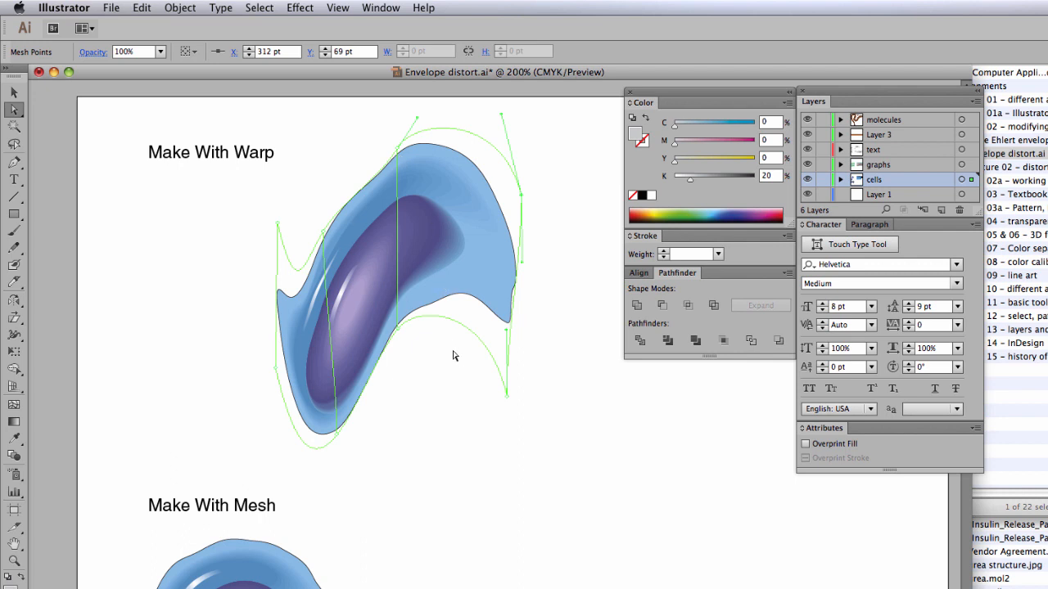
Select the warped cell together with its "Make With Warp" label and delete both.
click(14, 92)
drag(106, 127, 618, 435)
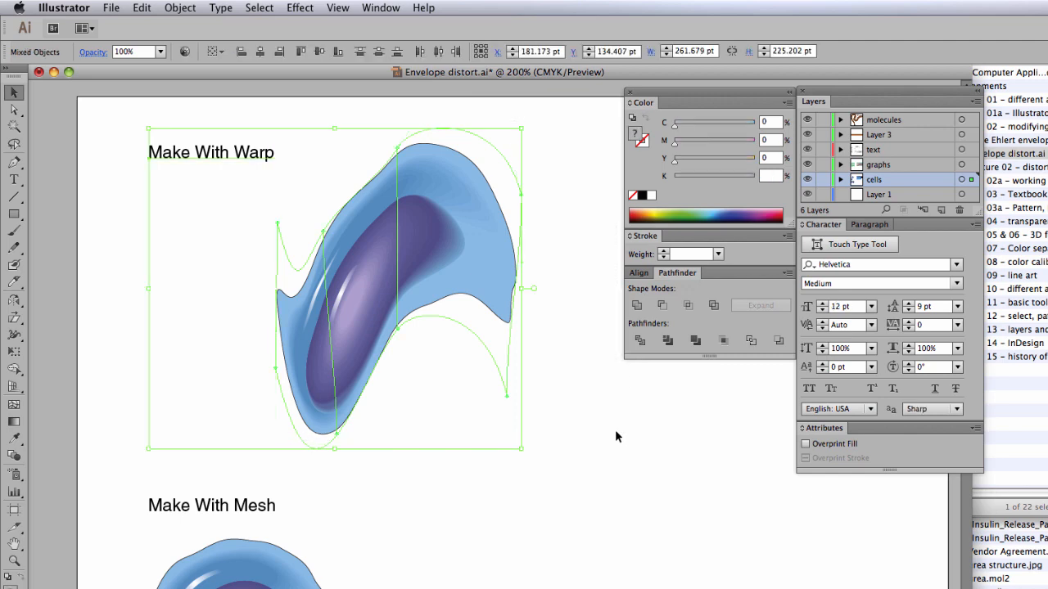
key(Delete)
Select the cell under the "Make With Mesh" label and move it down and right to about X 170 pt, Y 141 pt.
drag(128, 471, 281, 581)
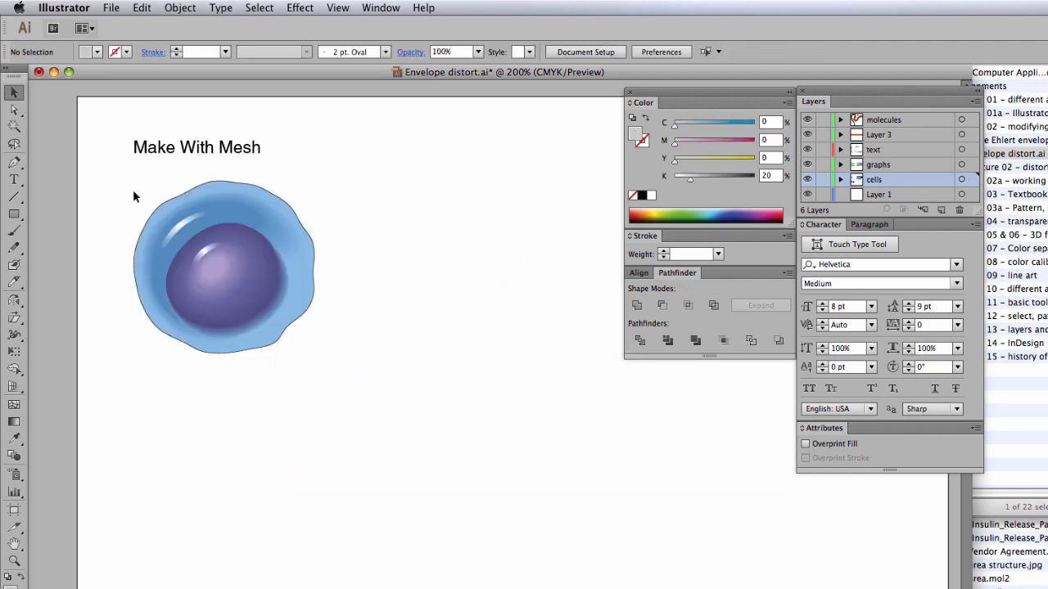
drag(135, 196, 385, 397)
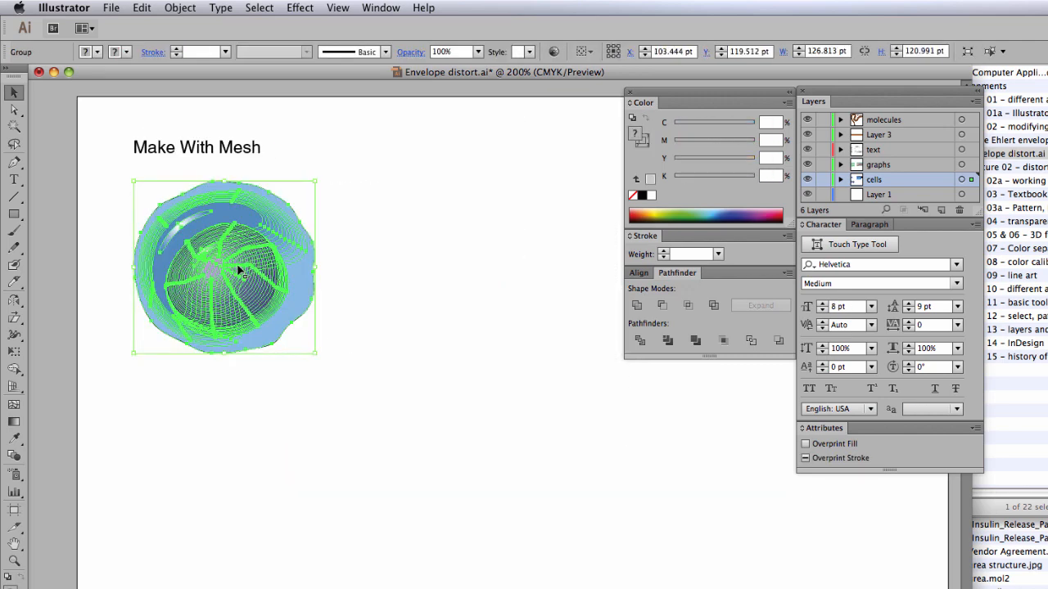
drag(239, 270, 334, 300)
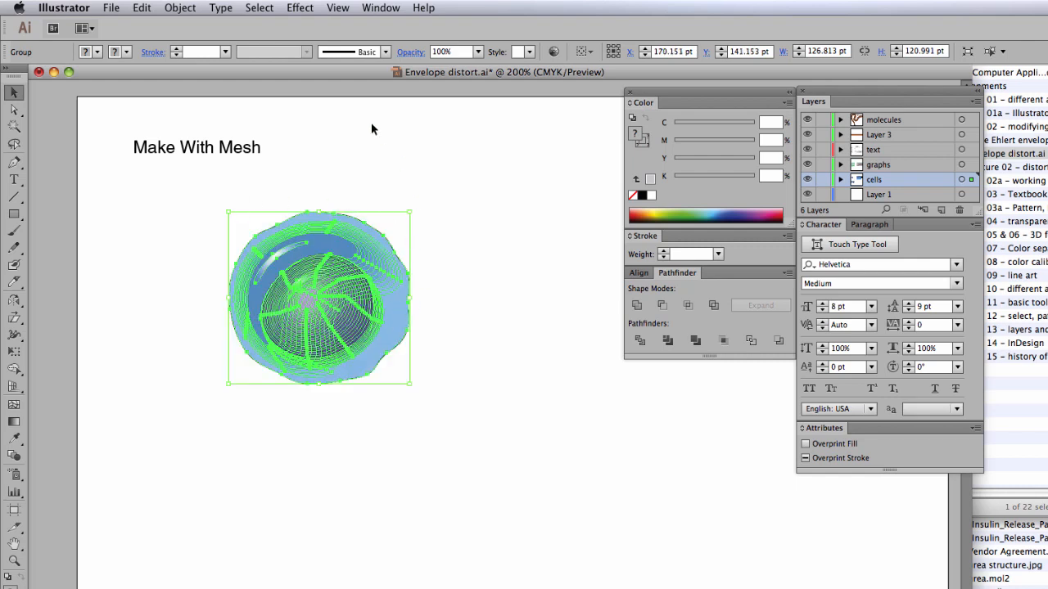
Apply an envelope mesh with 2 rows and 2 columns to the selected cell.
click(181, 8)
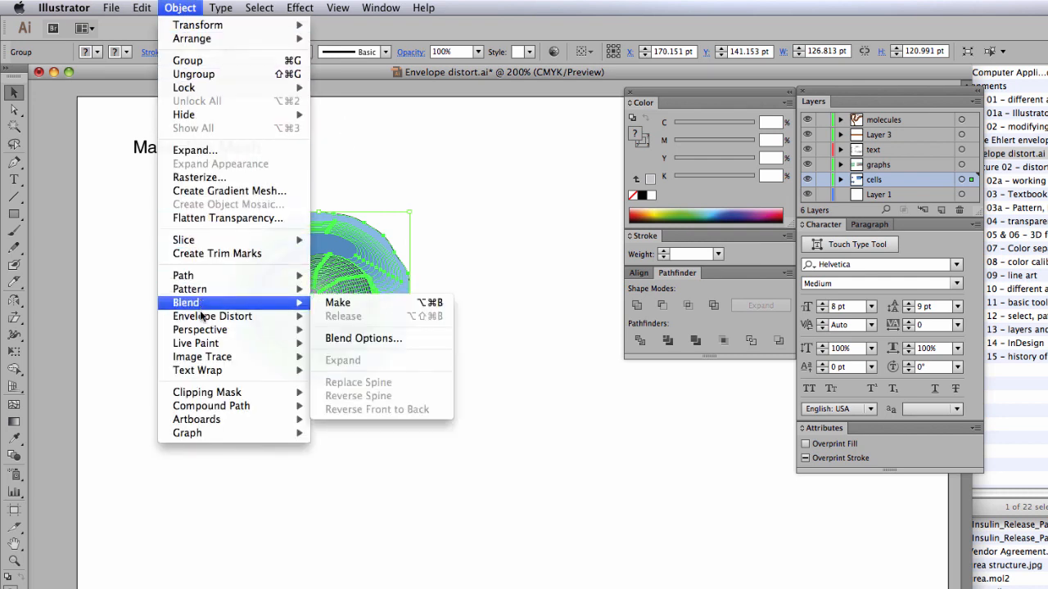
mouse_move(201, 318)
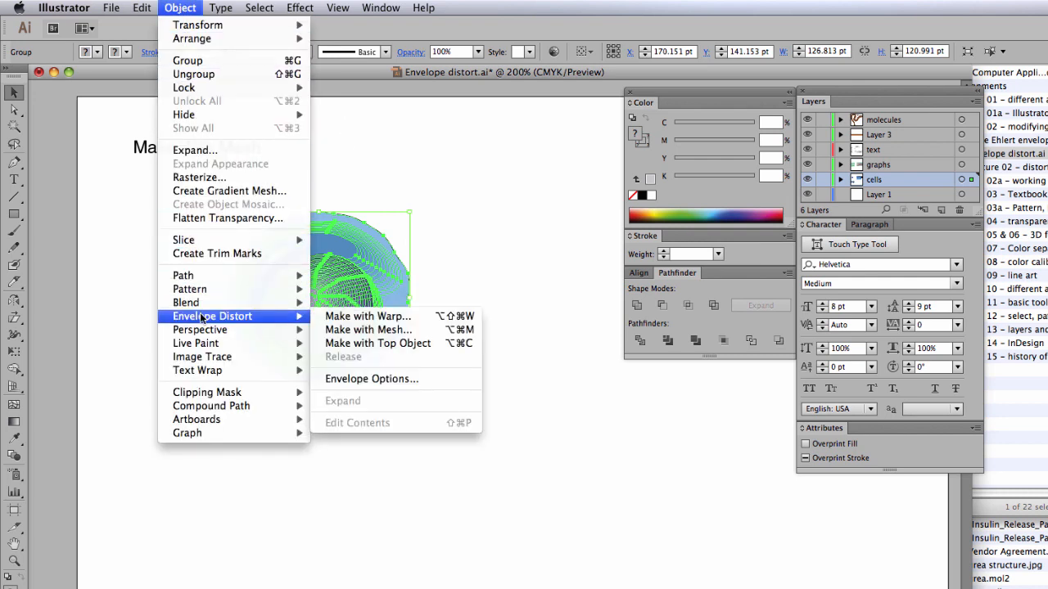
click(347, 330)
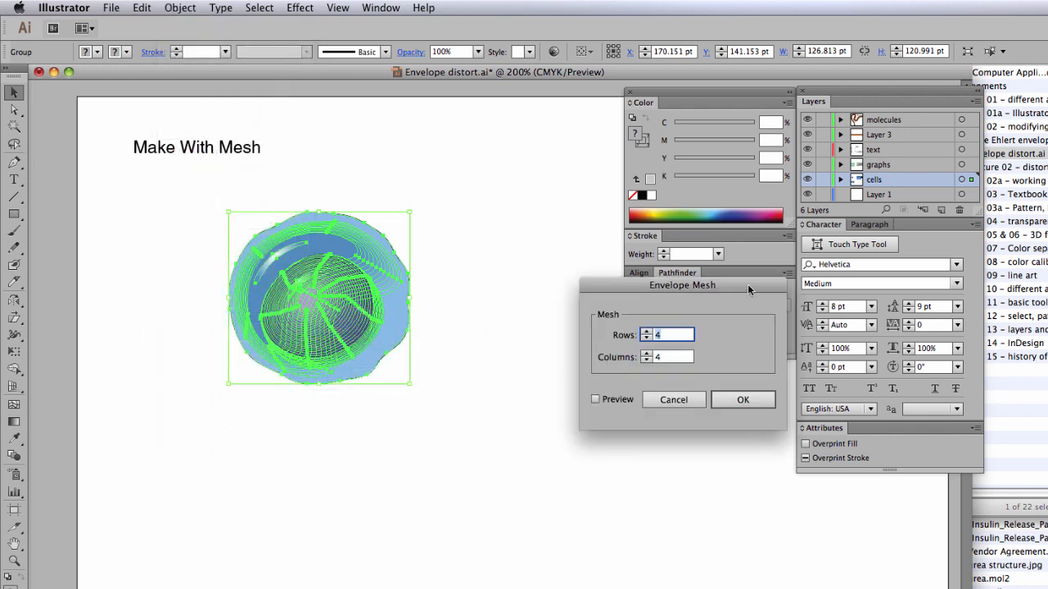
drag(748, 284, 522, 178)
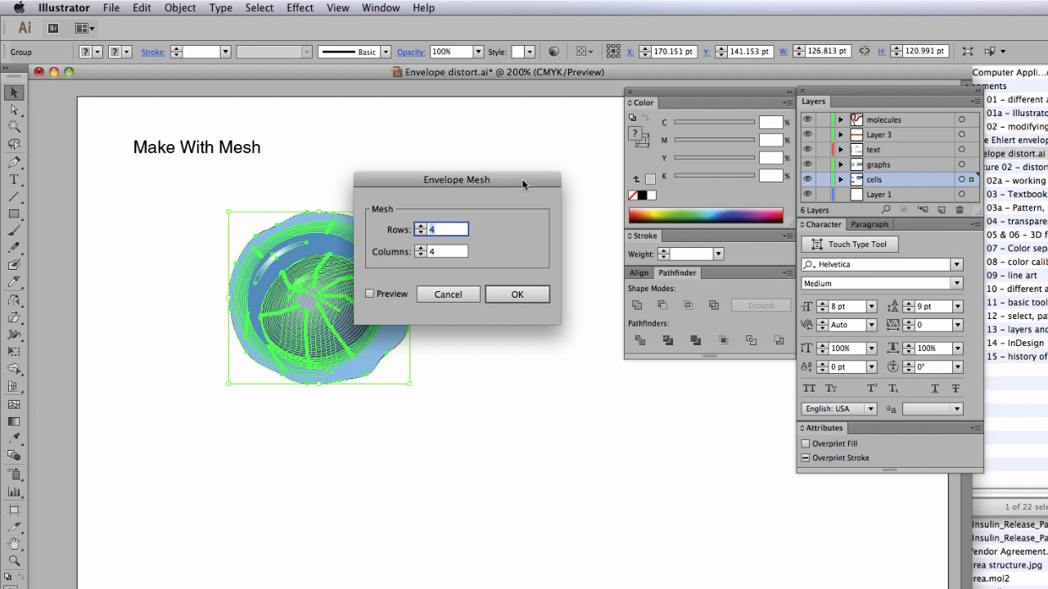
click(420, 234)
click(420, 233)
click(419, 254)
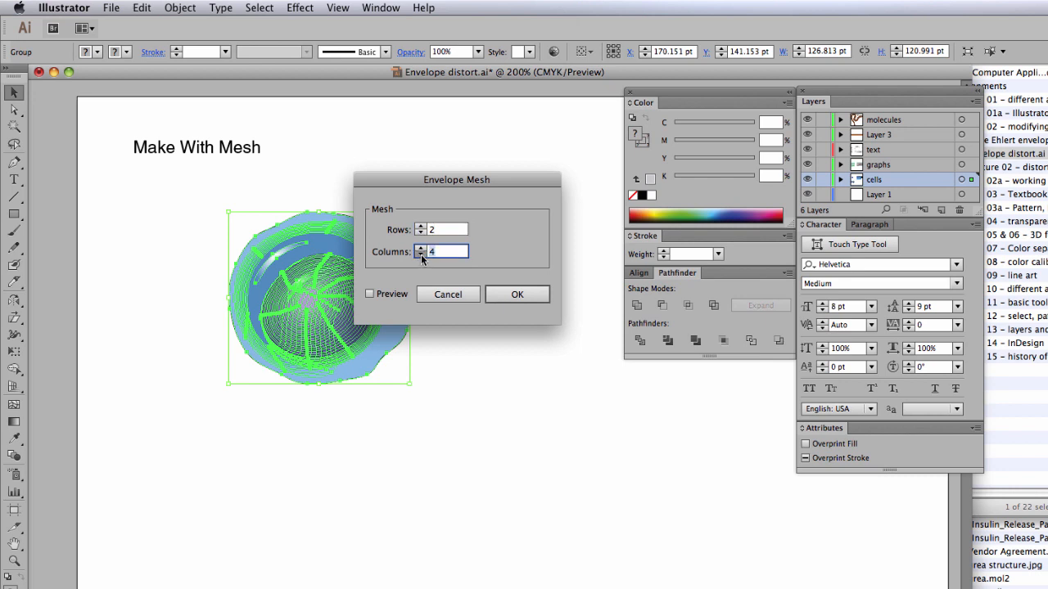
click(420, 255)
click(511, 295)
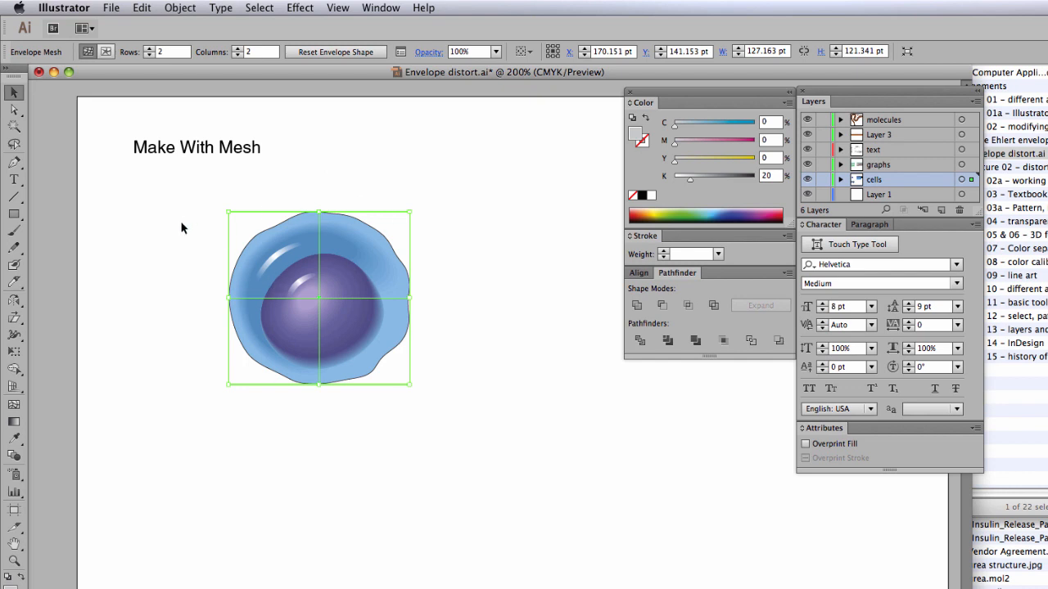
Pull the mesh's left-middle point out to about (80, 142) pt, lower the top-middle point and move the right-middle point to about (263, 153) pt.
click(12, 110)
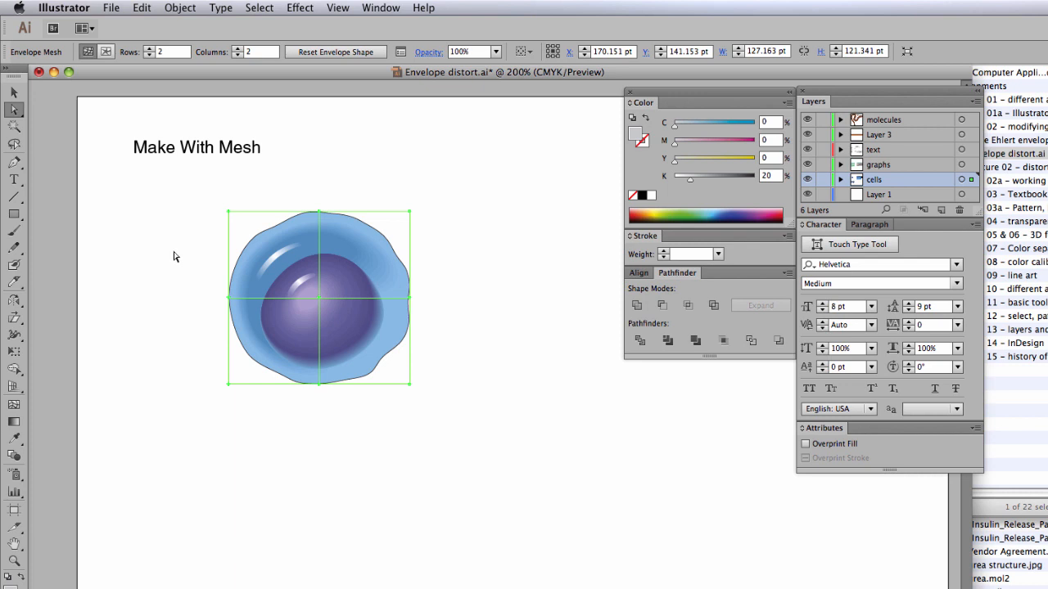
click(188, 288)
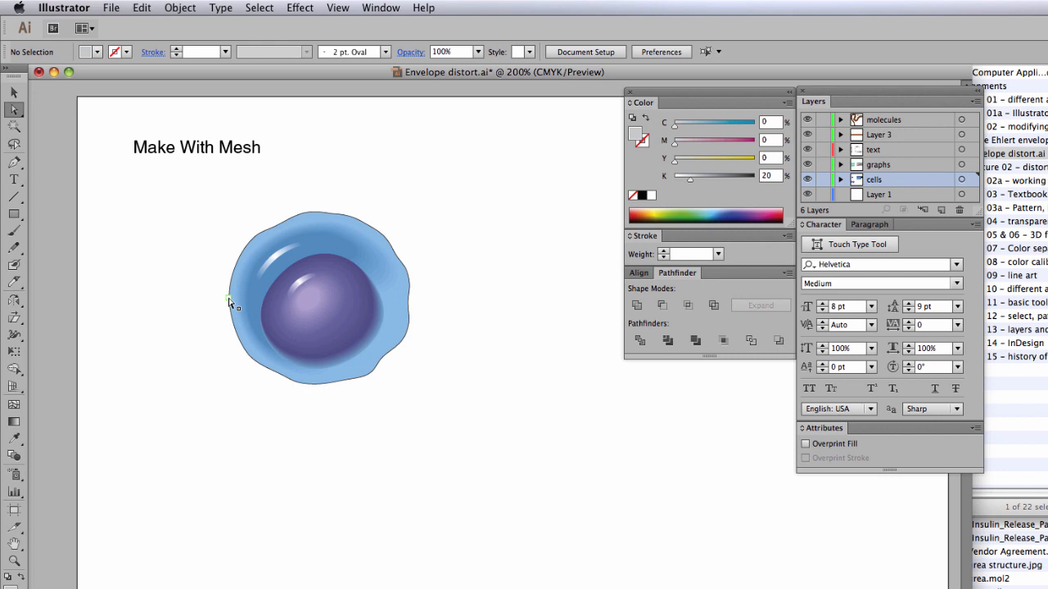
drag(229, 299, 190, 303)
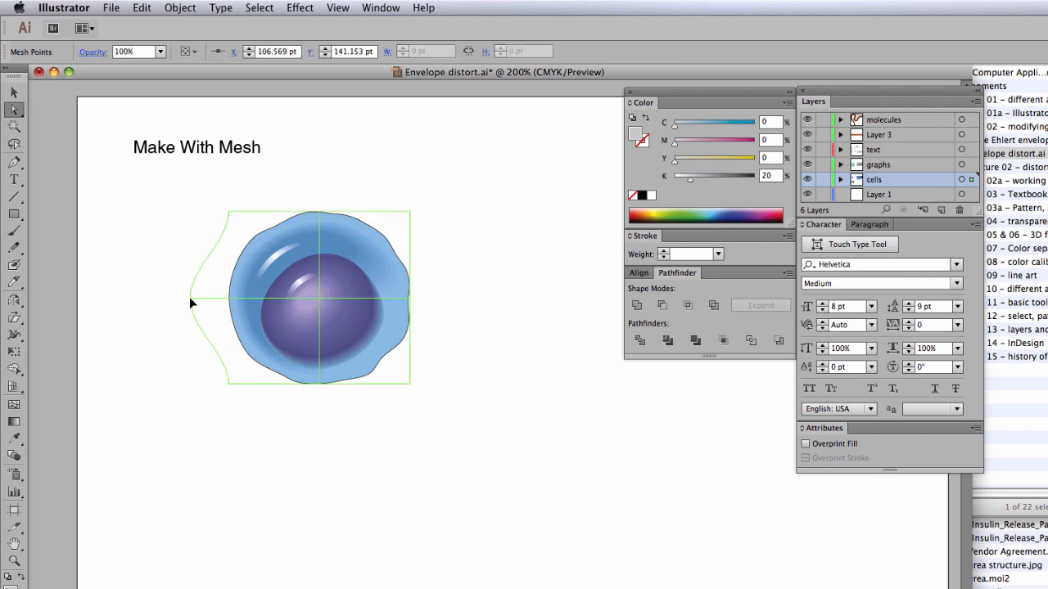
drag(319, 212, 319, 258)
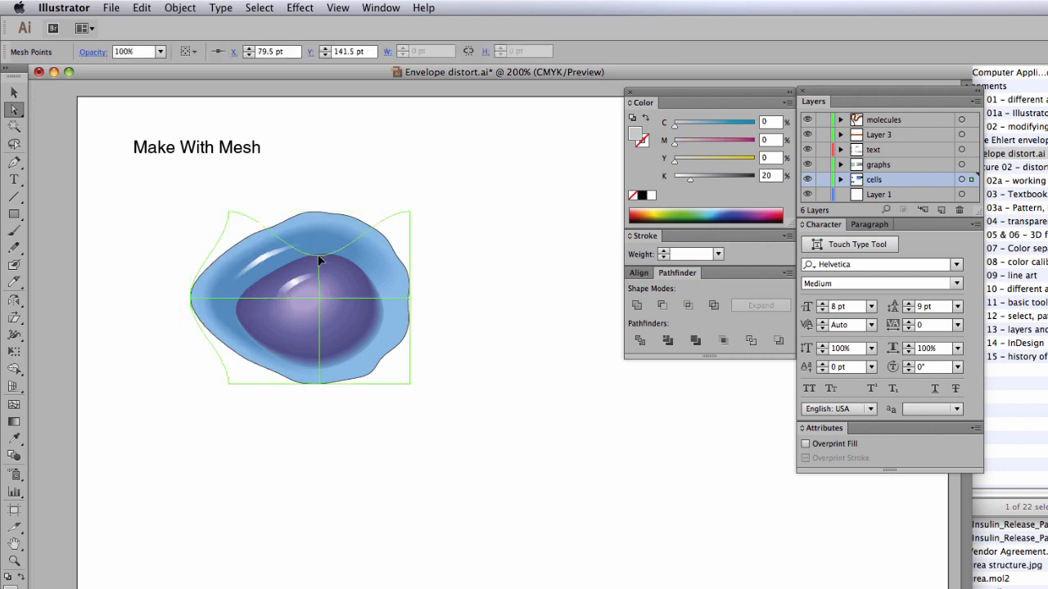
drag(409, 300, 449, 314)
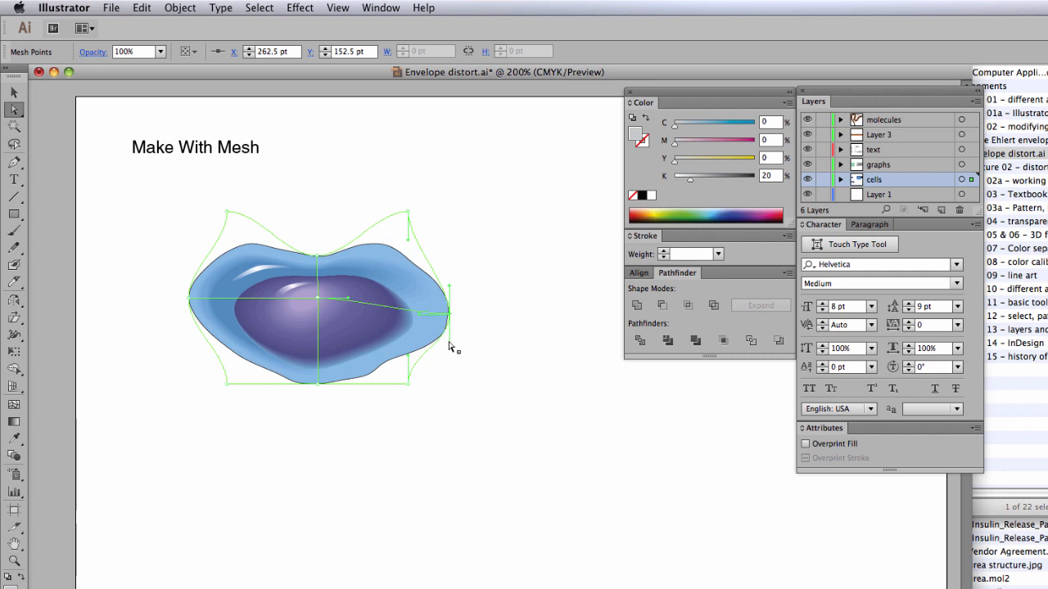
Adjust the right-middle mesh point's direction handles, then lengthen the centre point's right handle and move that point to about (151, 153) pt.
drag(450, 347, 491, 365)
drag(432, 293, 382, 267)
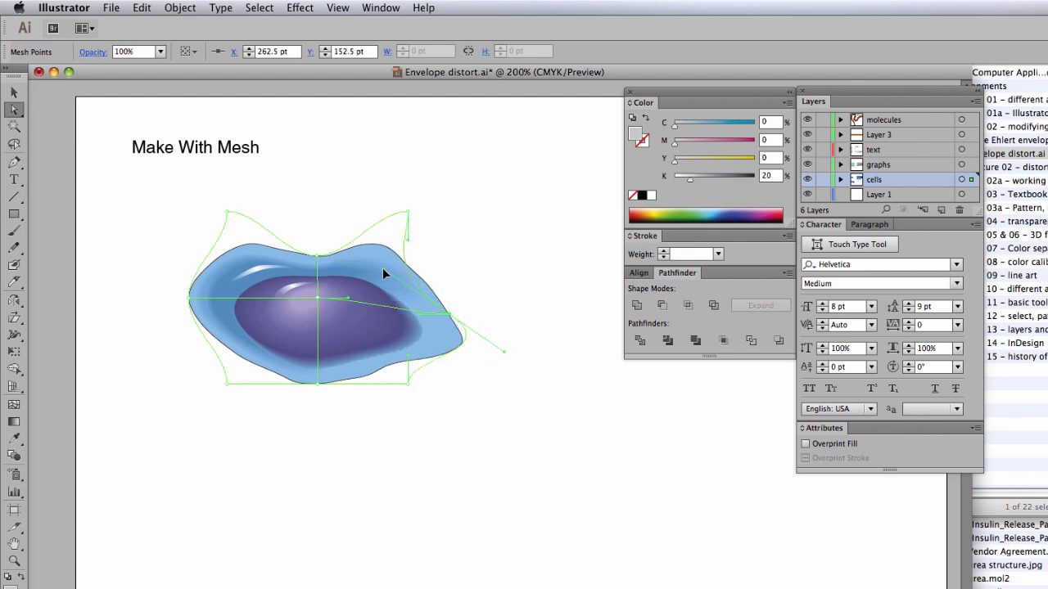
drag(417, 314, 347, 342)
drag(349, 298, 388, 311)
drag(317, 298, 293, 318)
Raise the top-middle mesh point to about (169, 93) pt, lengthen its downward handle and pull the bottom-middle point down to about (169, 222) pt.
click(316, 258)
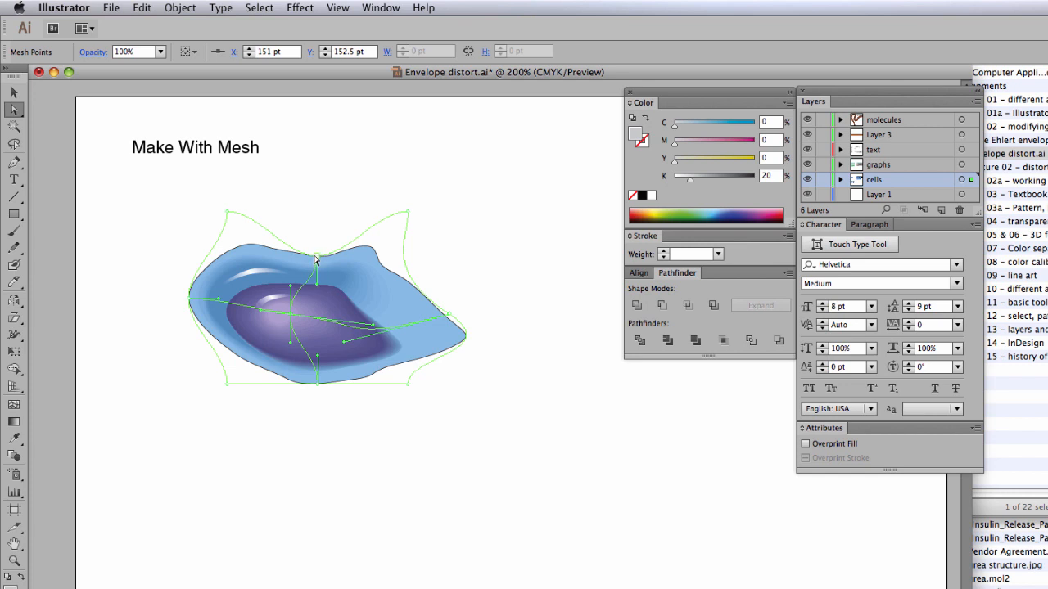
drag(316, 259, 315, 230)
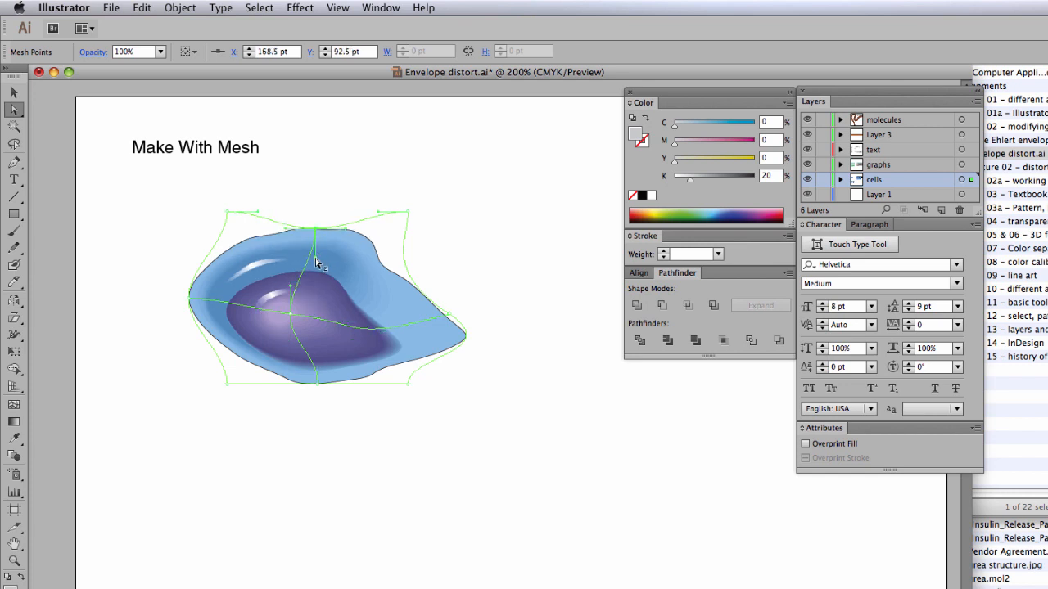
drag(314, 295, 315, 309)
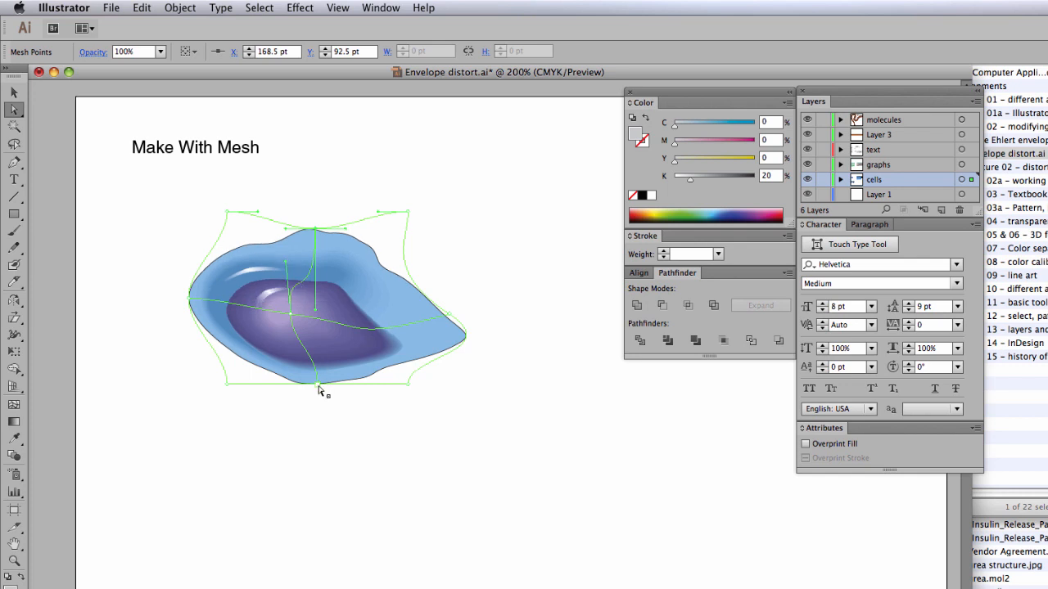
drag(317, 383, 316, 411)
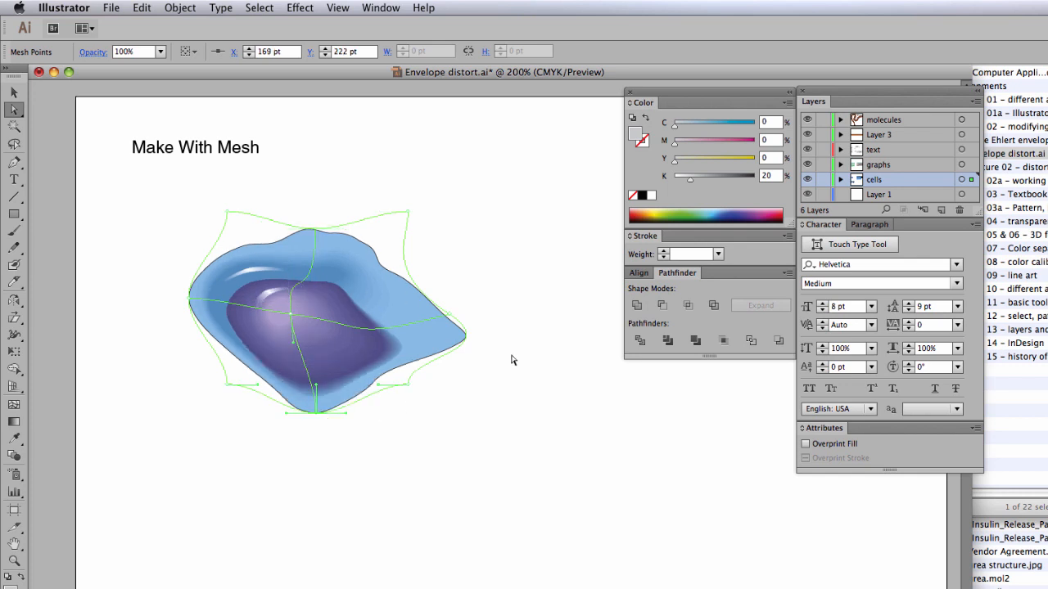
Release the cell's mesh envelope and delete the leftover grey mesh shape.
click(182, 10)
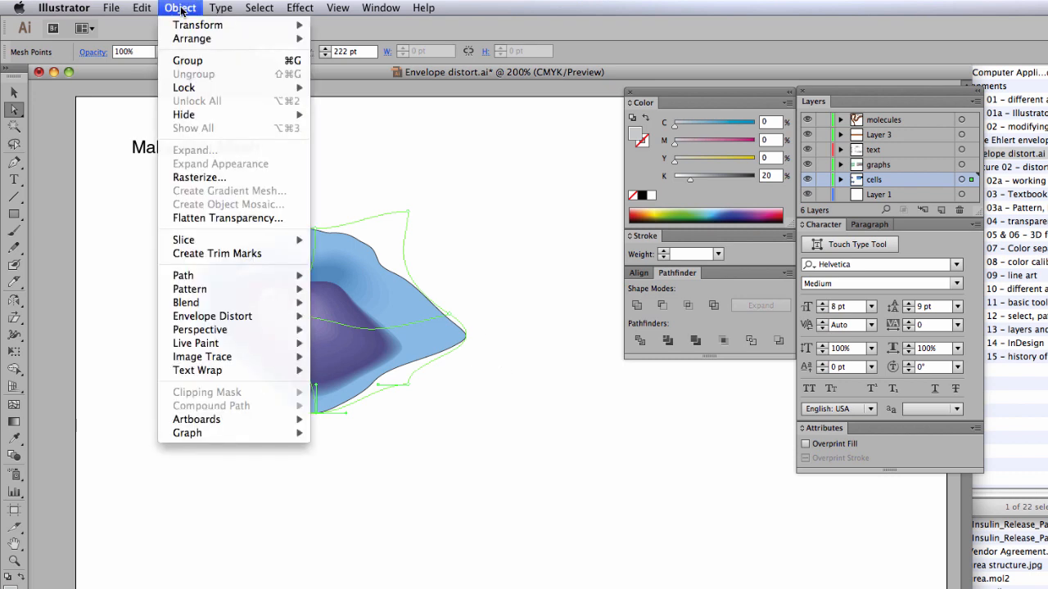
mouse_move(194, 319)
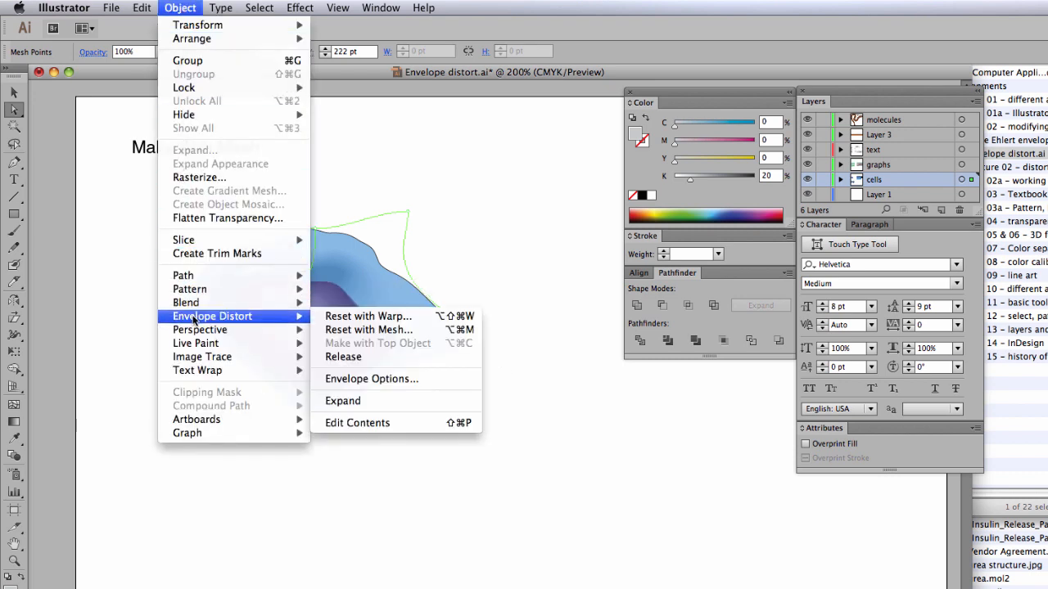
click(338, 358)
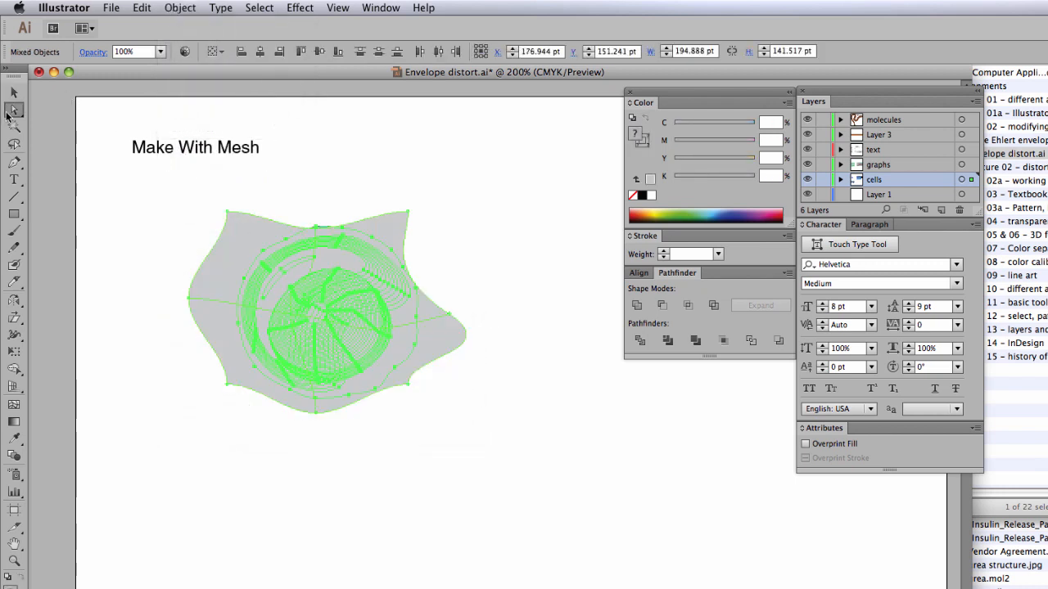
click(426, 205)
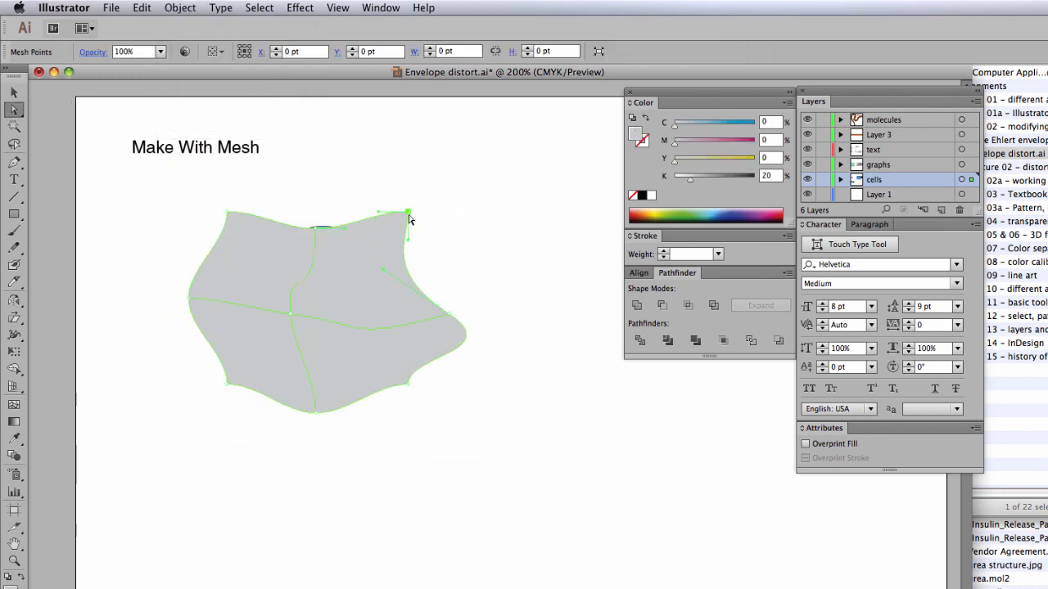
click(408, 212)
key(Delete)
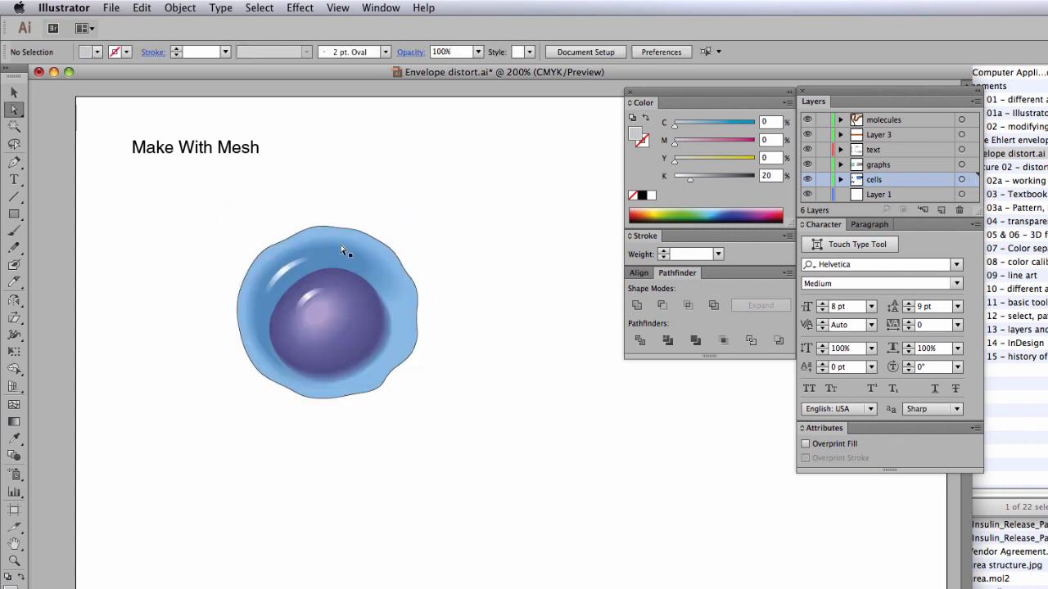
Apply a mesh envelope with 6 rows and 4 columns to the cell.
click(13, 93)
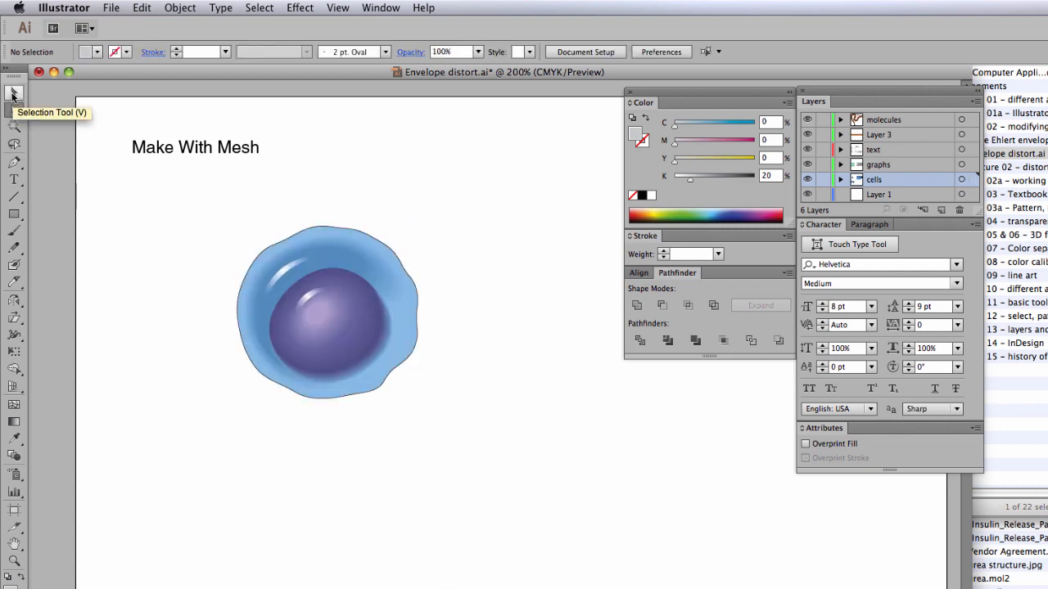
click(13, 93)
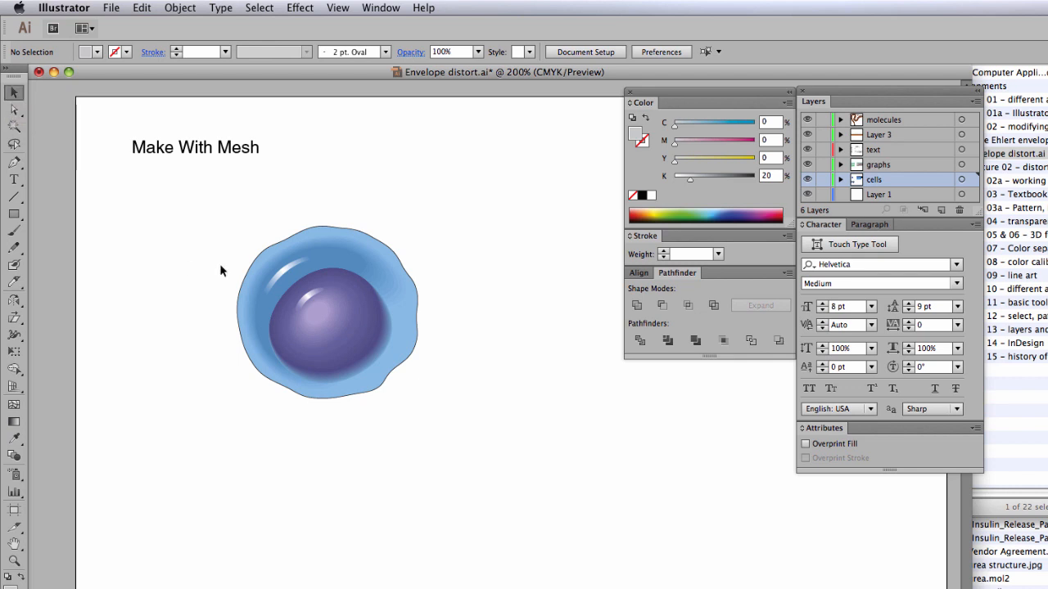
drag(187, 200, 496, 449)
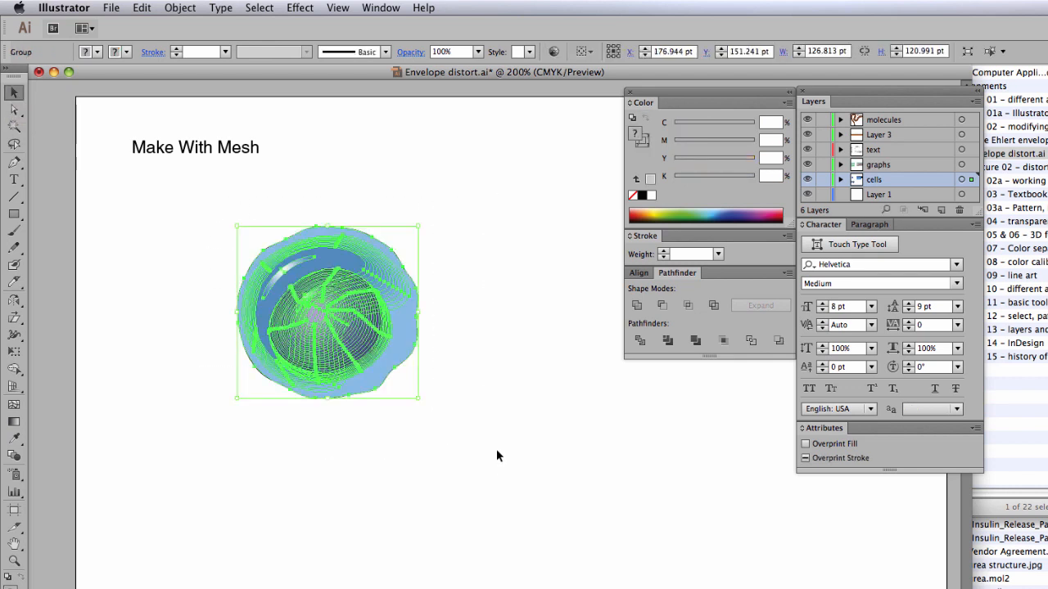
click(178, 7)
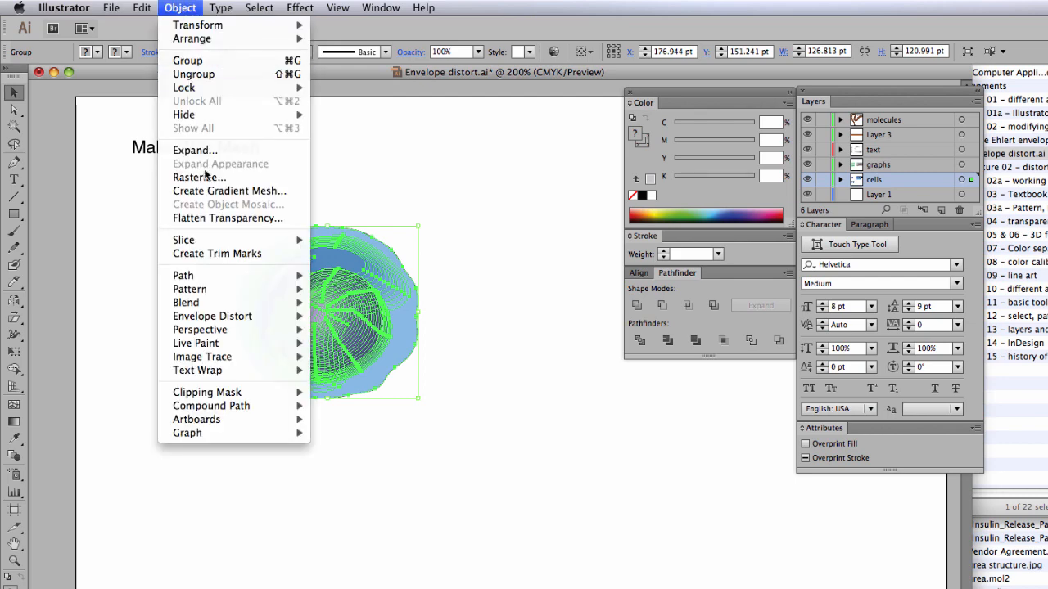
mouse_move(233, 323)
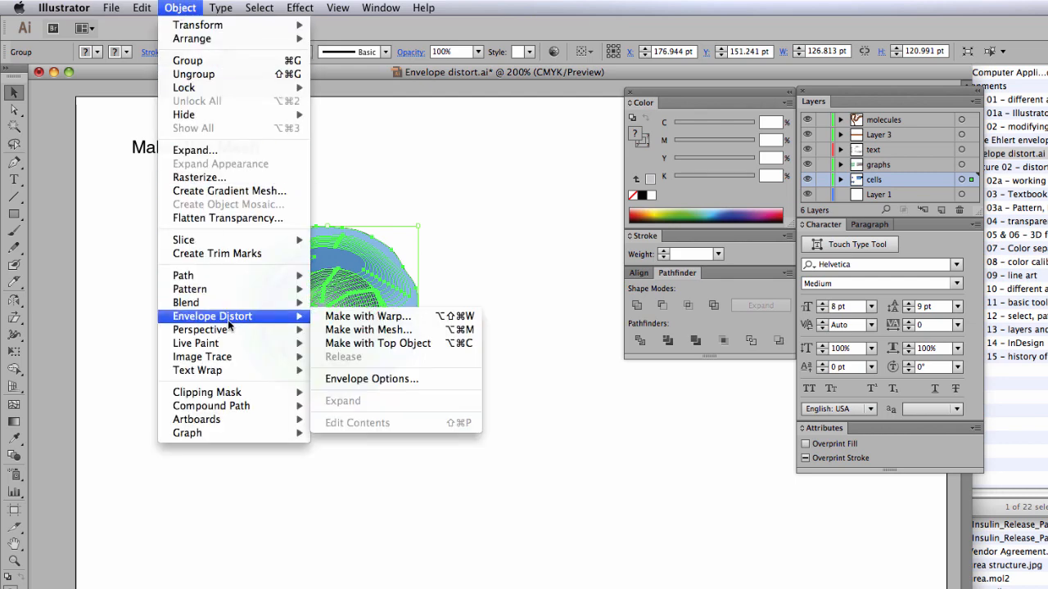
click(368, 330)
click(420, 227)
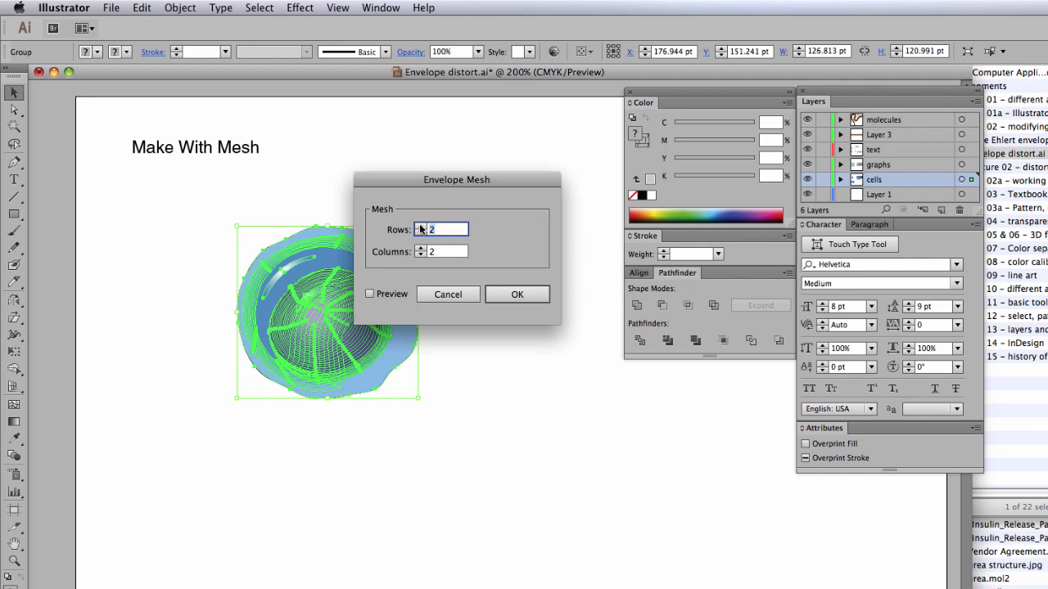
click(420, 227)
click(420, 226)
click(420, 226)
click(420, 249)
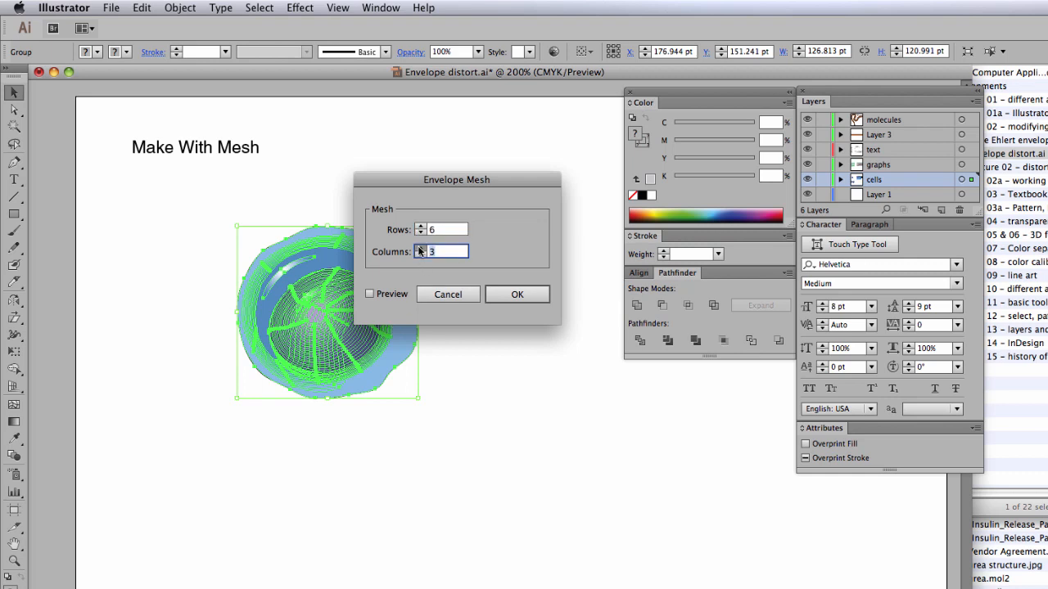
click(420, 249)
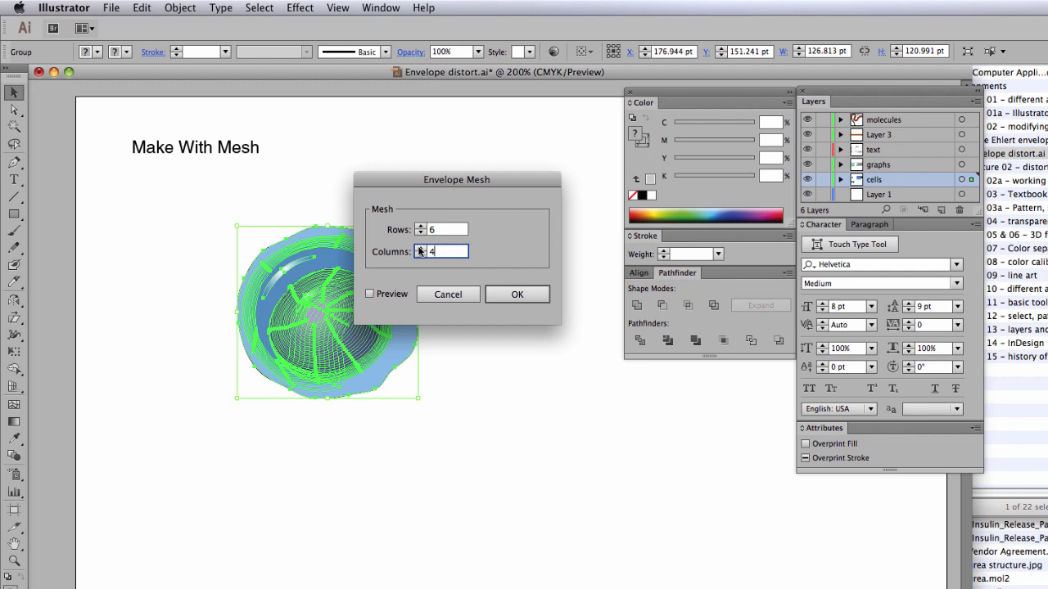
click(513, 294)
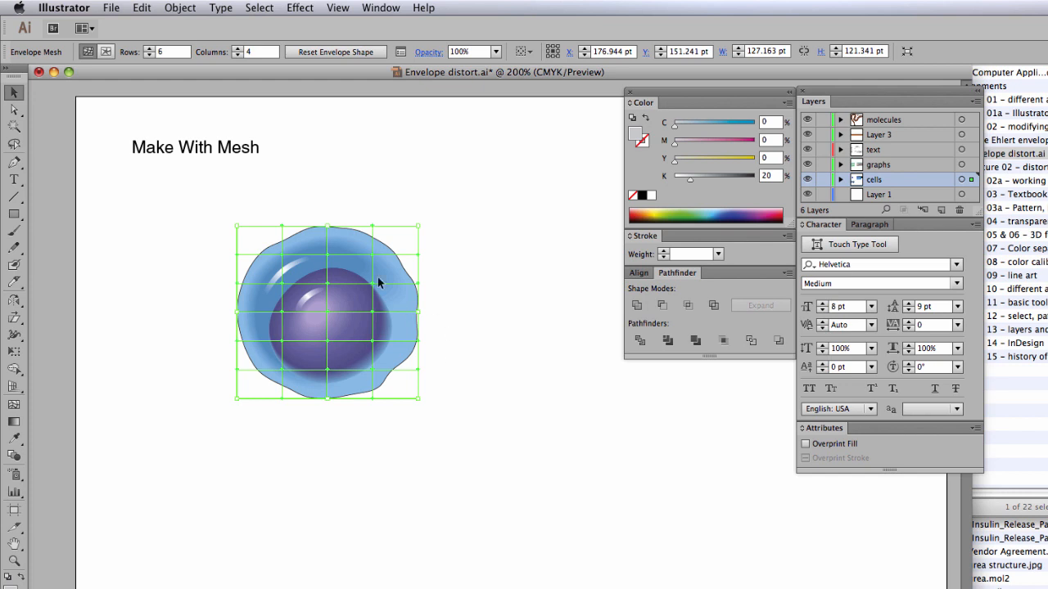
Move the upper-right interior mesh point to about (215, 125) pt and reshape the centre column, pulling its bottom point to about (177, 226) pt.
click(15, 111)
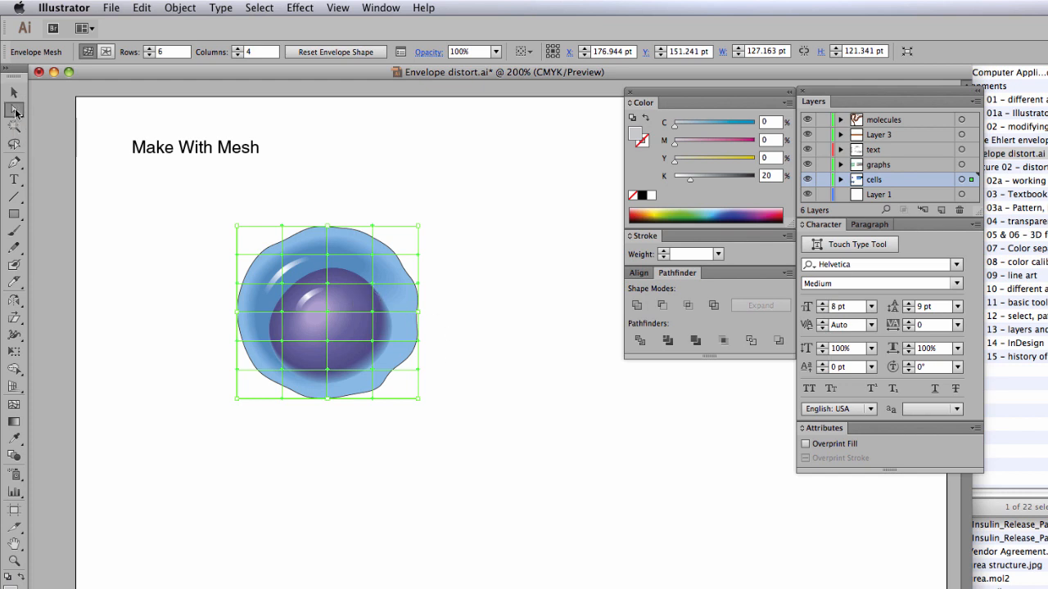
click(446, 282)
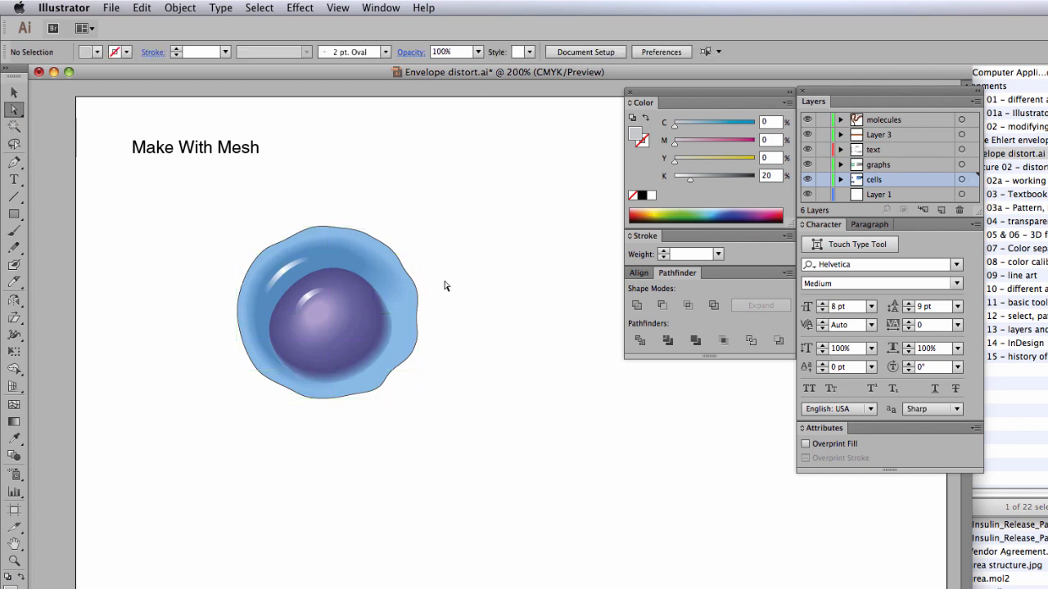
click(380, 273)
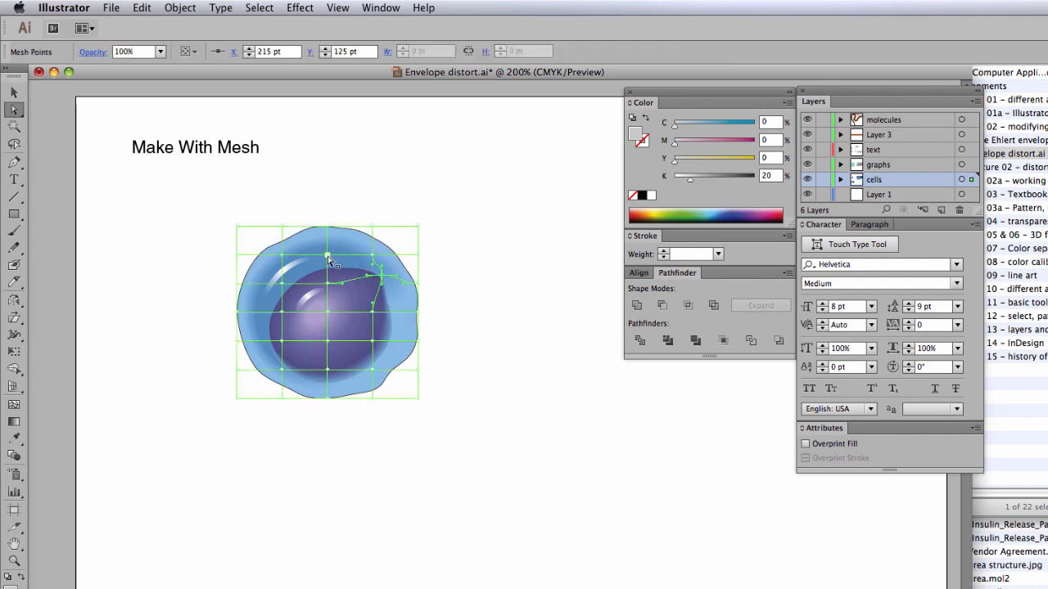
drag(320, 247, 318, 247)
drag(328, 284, 327, 416)
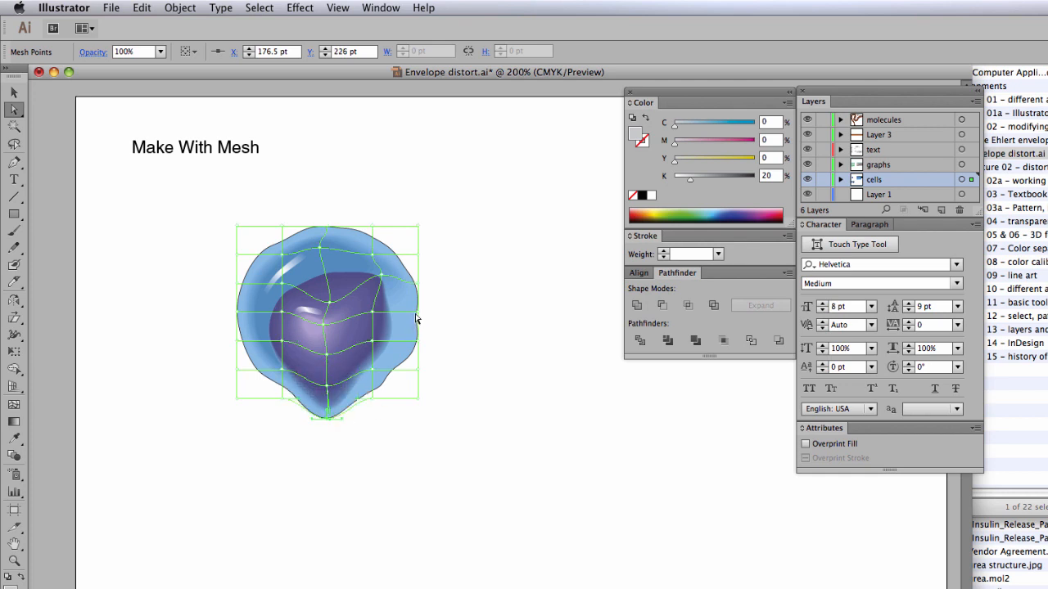
Move the right-middle mesh point to about (255, 152) pt, the lower-right one to (232, 189) pt and the top-middle one to (176, 72) pt.
drag(437, 312, 436, 312)
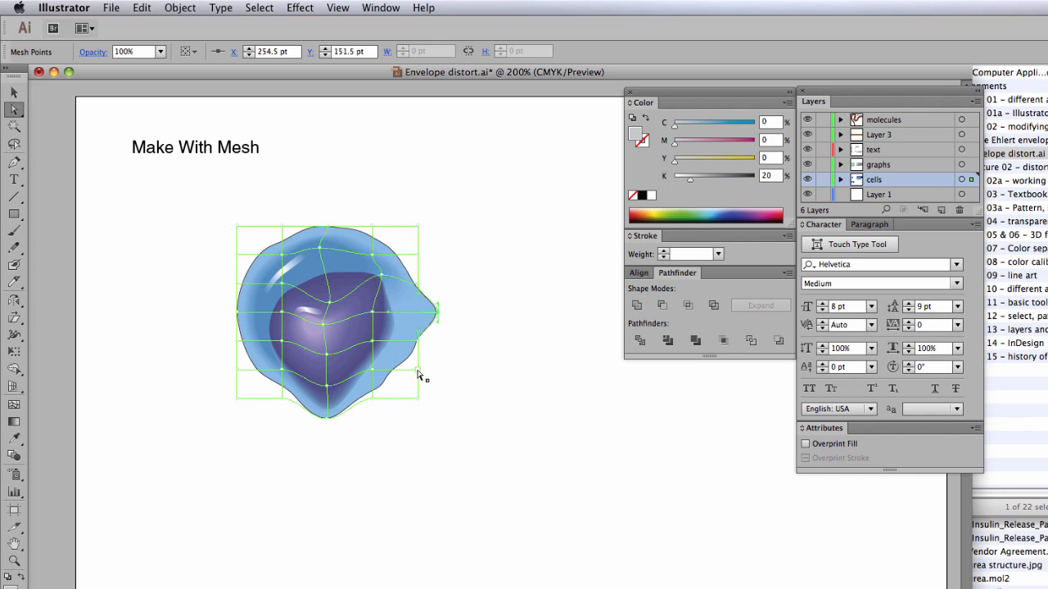
drag(418, 371, 406, 366)
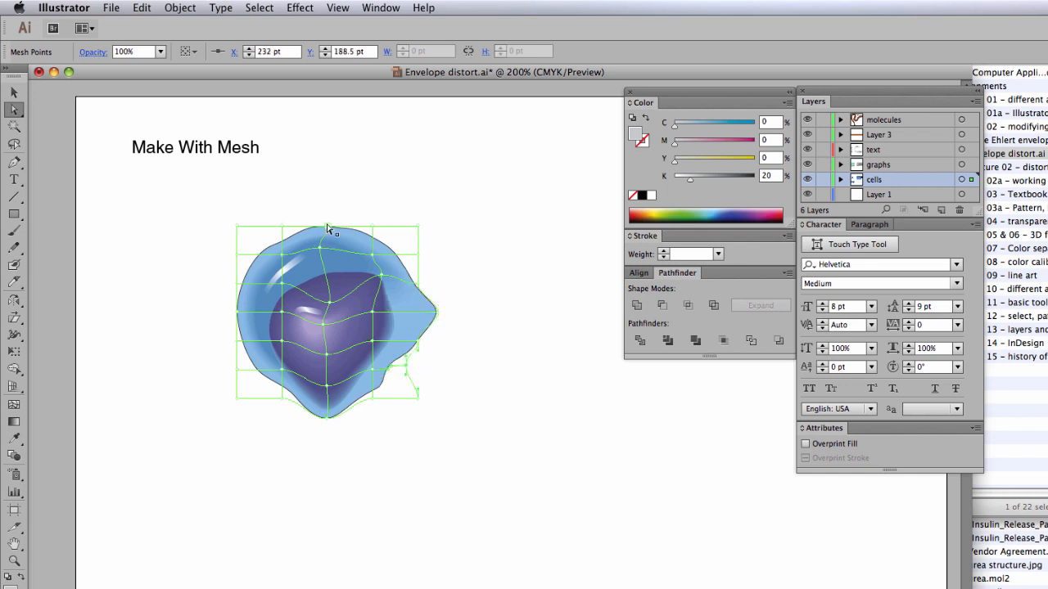
drag(326, 227, 326, 199)
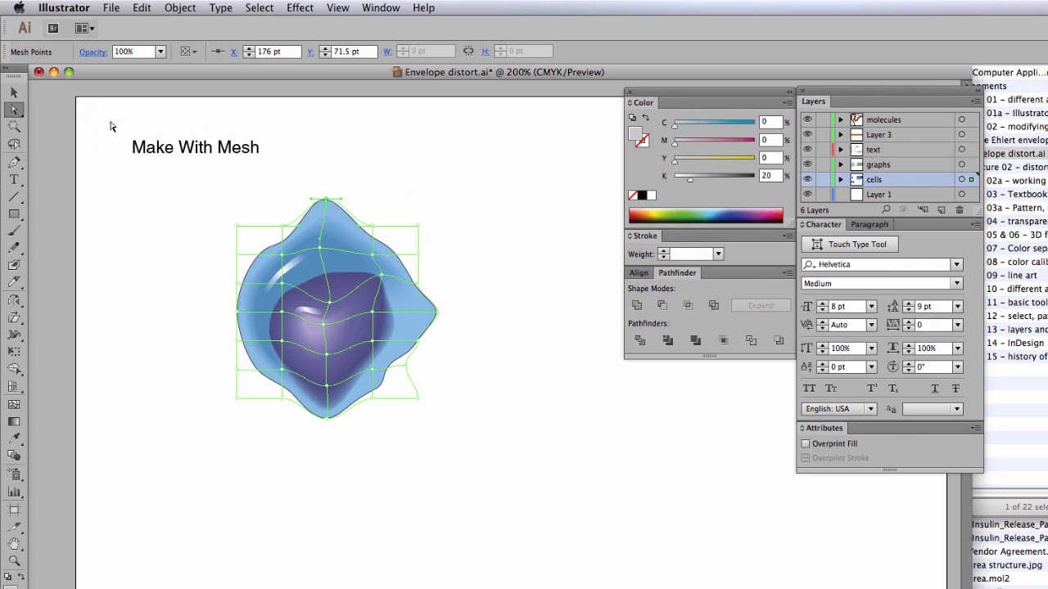
Delete the distorted cell together with its "Make With Mesh" heading.
drag(110, 120, 480, 455)
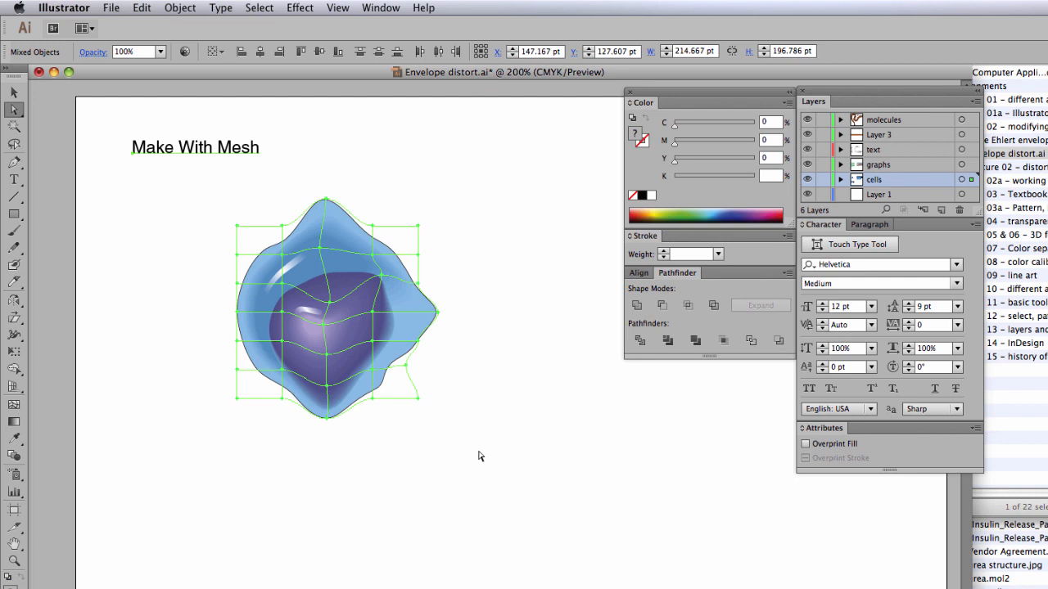
key(Delete)
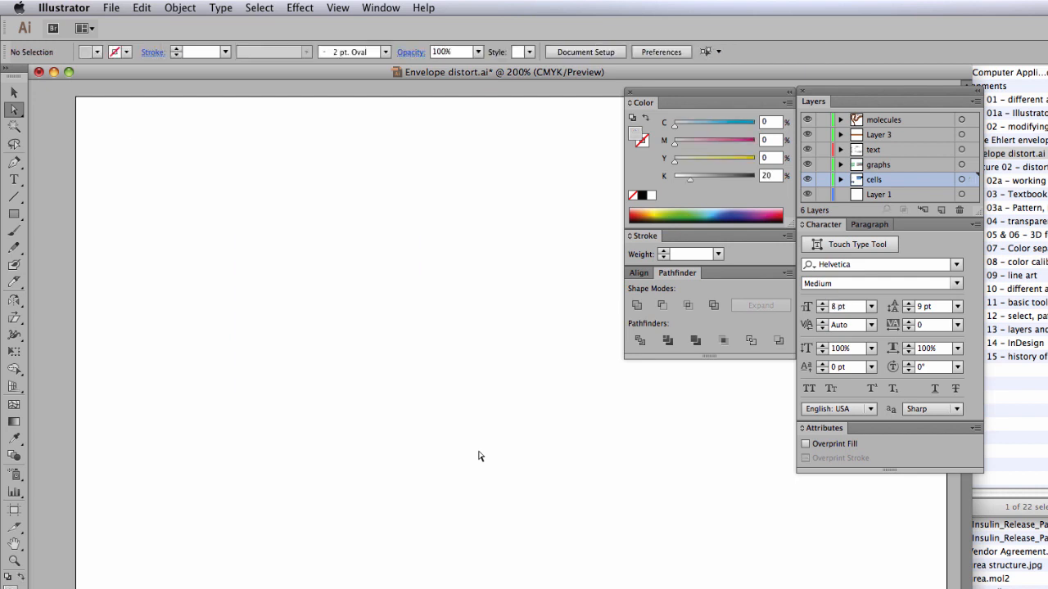
Bring the blue kidney illustration into view and move the Layers and Color panel groups clear of it.
drag(707, 442, 353, 427)
drag(786, 508, 456, 485)
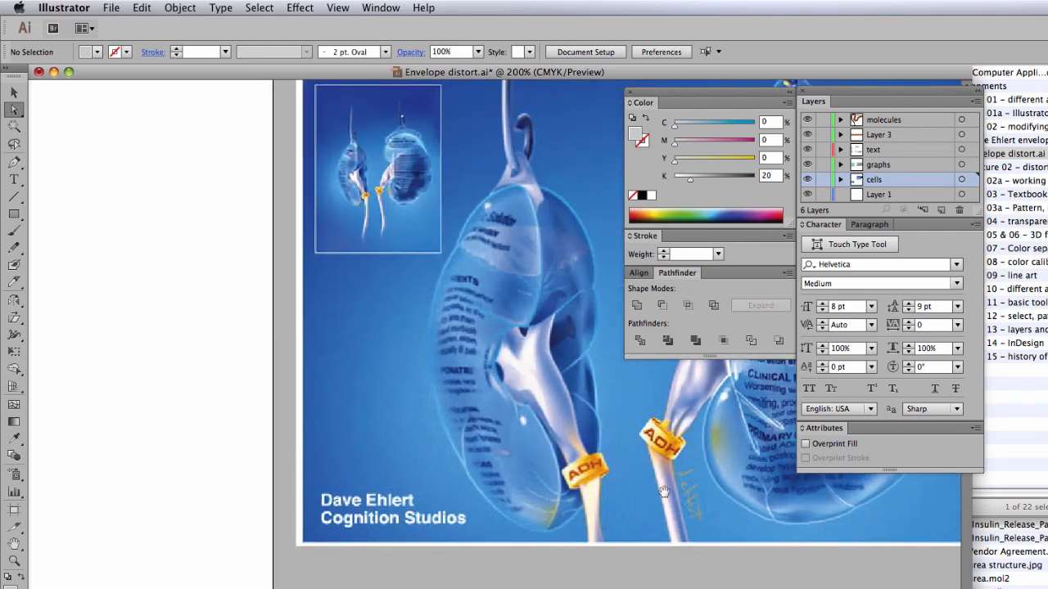
drag(663, 491, 440, 515)
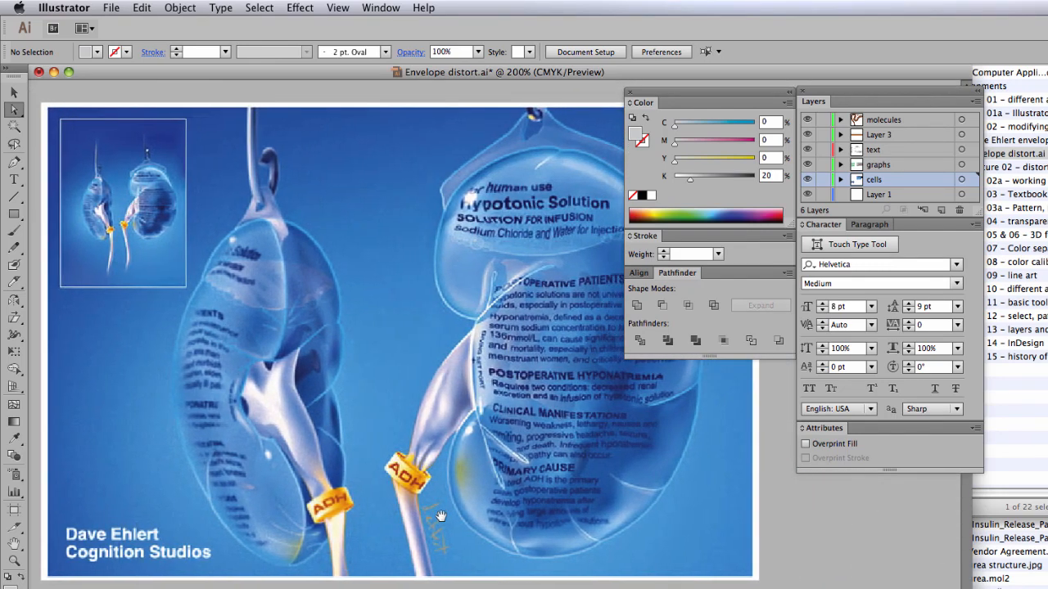
drag(843, 95, 996, 96)
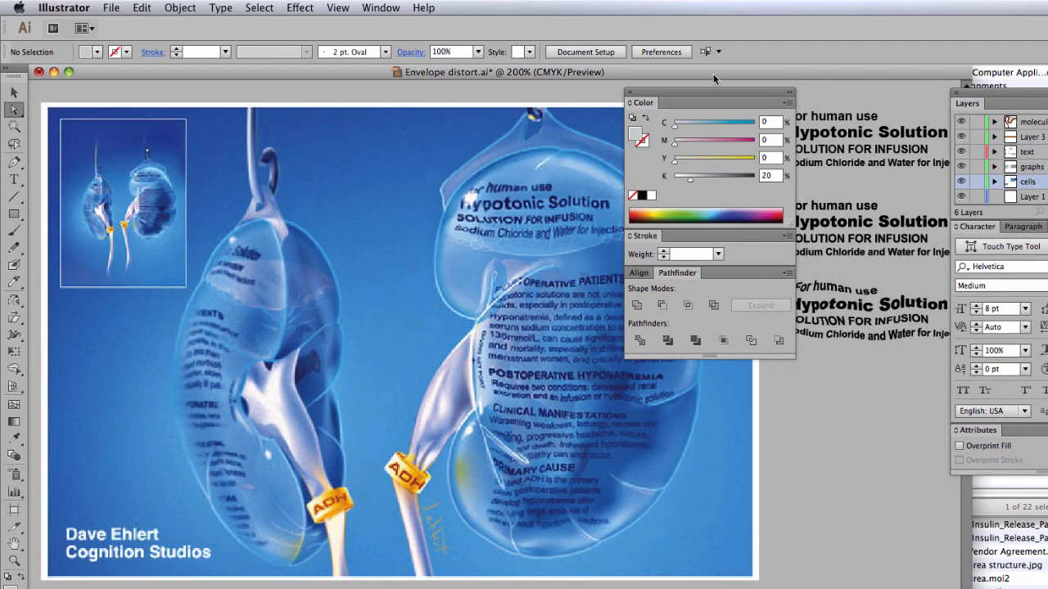
mouse_move(690, 92)
mouse_down()
mouse_move(829, 287)
mouse_move(839, 407)
mouse_up()
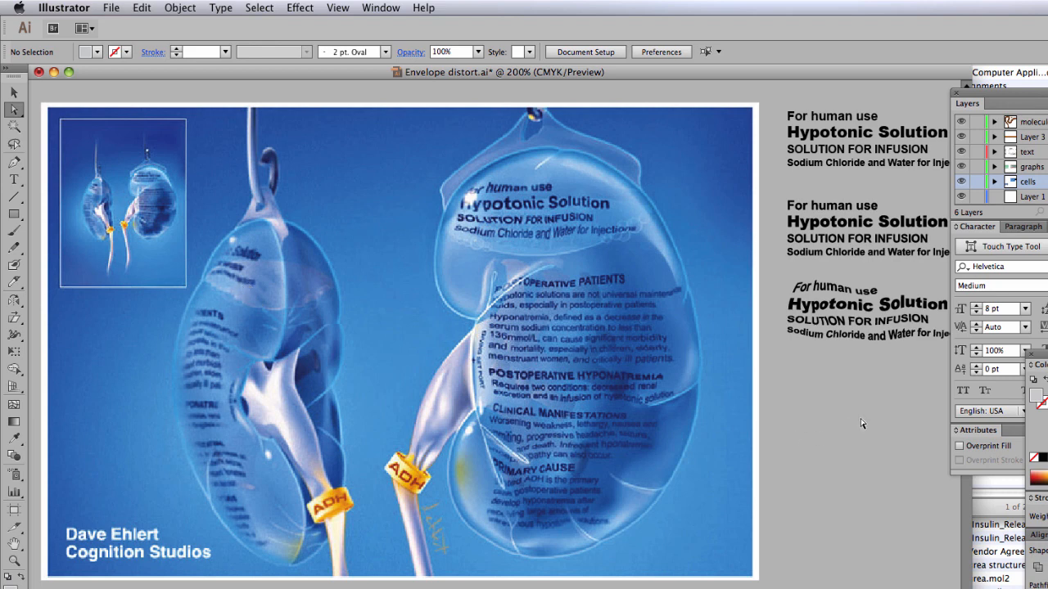
Compare the uppermost "Hypotonic Solution" text block with the outlined copy below it by selecting each, then clear the selection.
drag(898, 414, 497, 436)
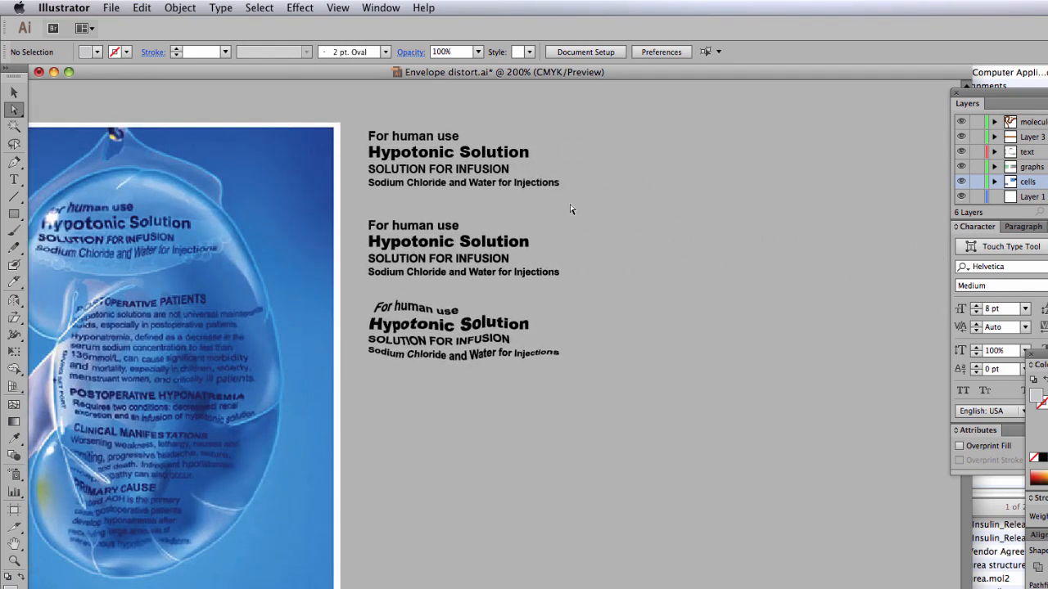
click(416, 142)
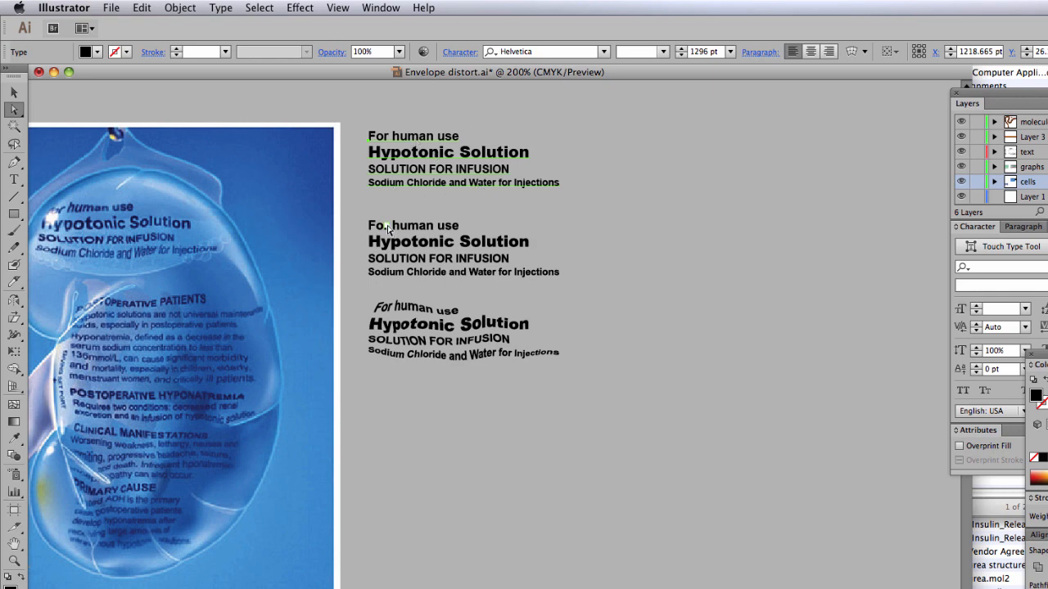
drag(355, 208, 611, 295)
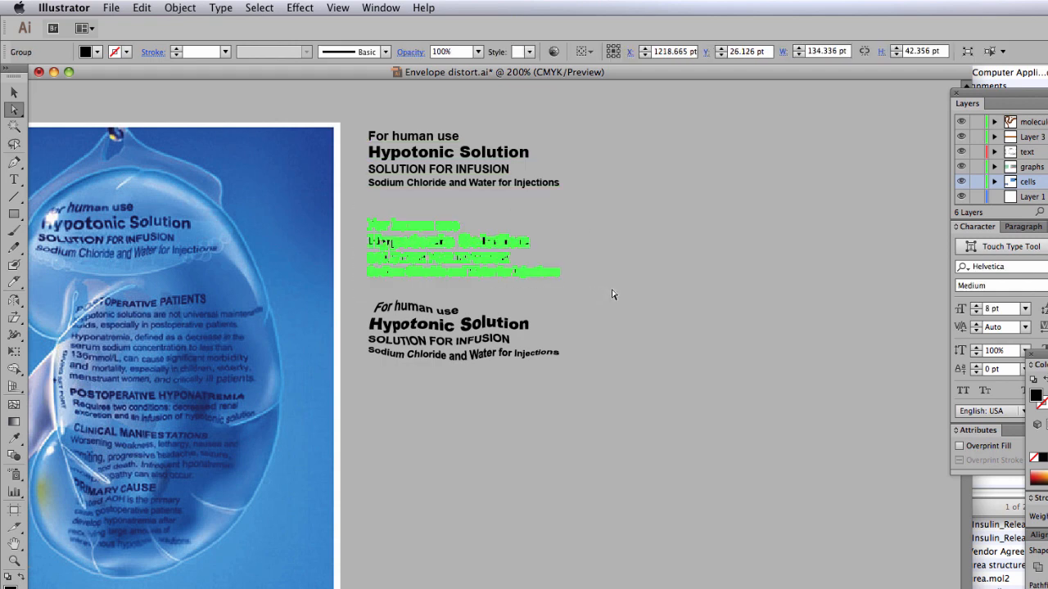
click(471, 220)
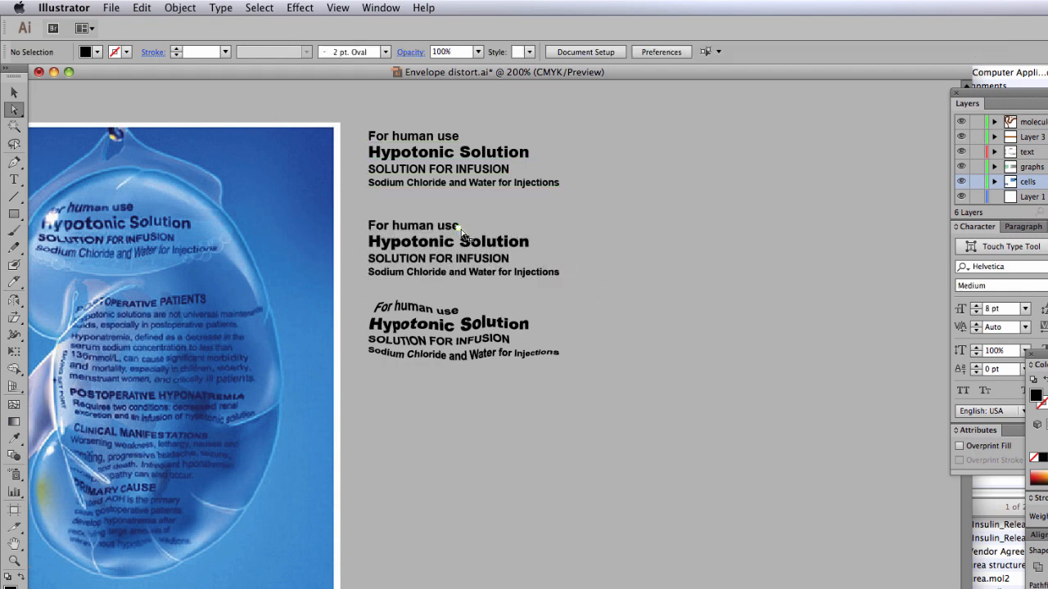
Convert the uppermost "Hypotonic Solution" text block to outlines, inspect the letter paths up close and deselect them.
click(401, 144)
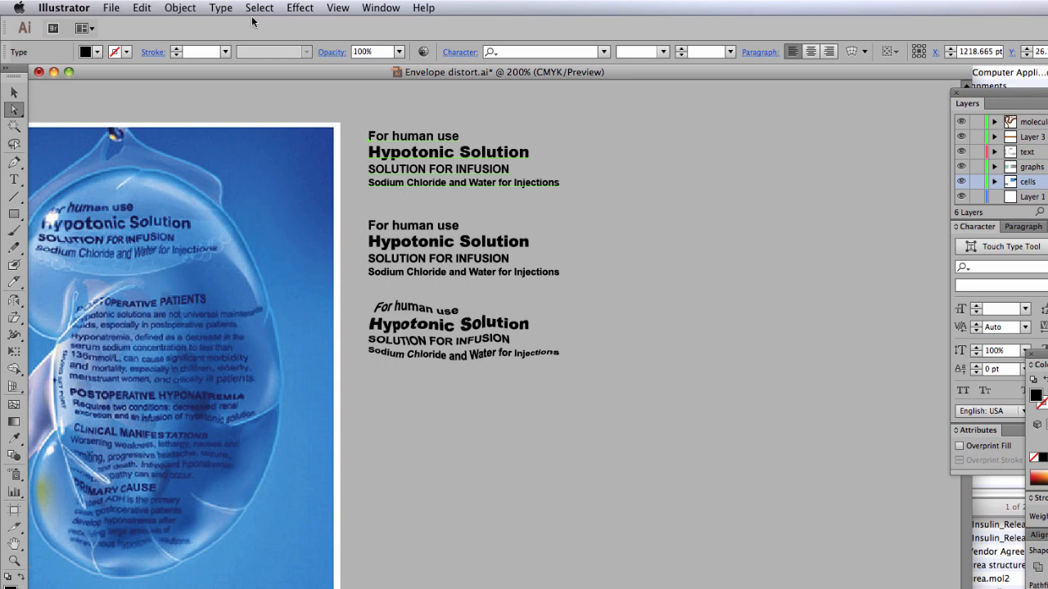
click(221, 9)
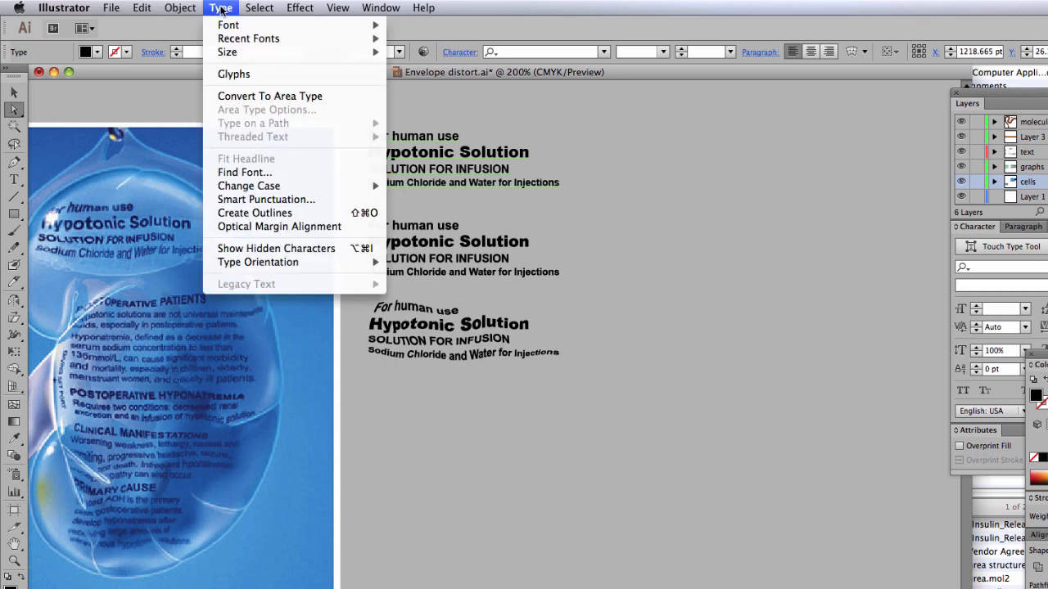
click(246, 212)
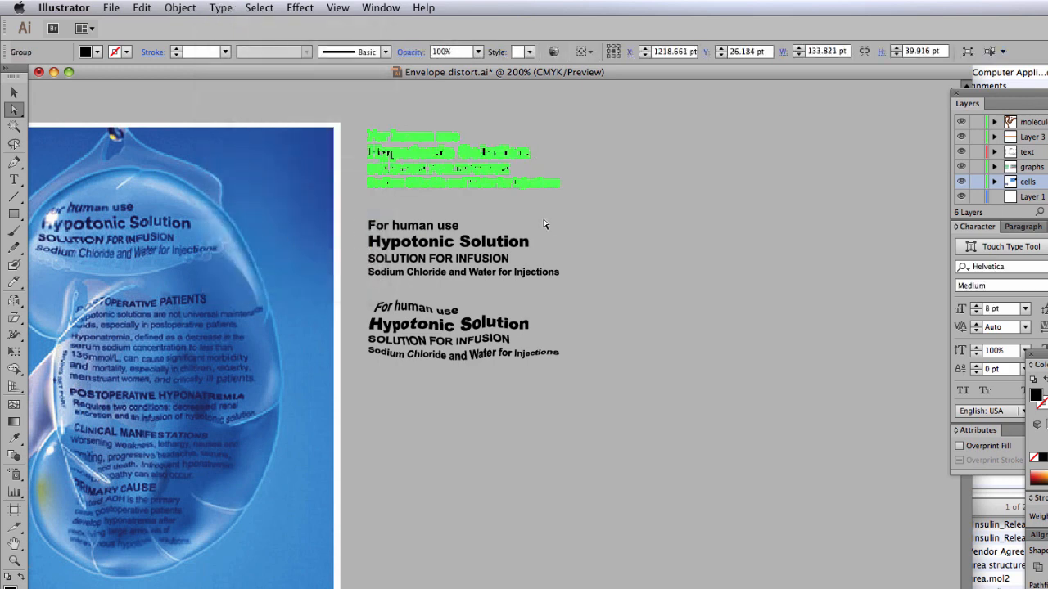
super+click(458, 211)
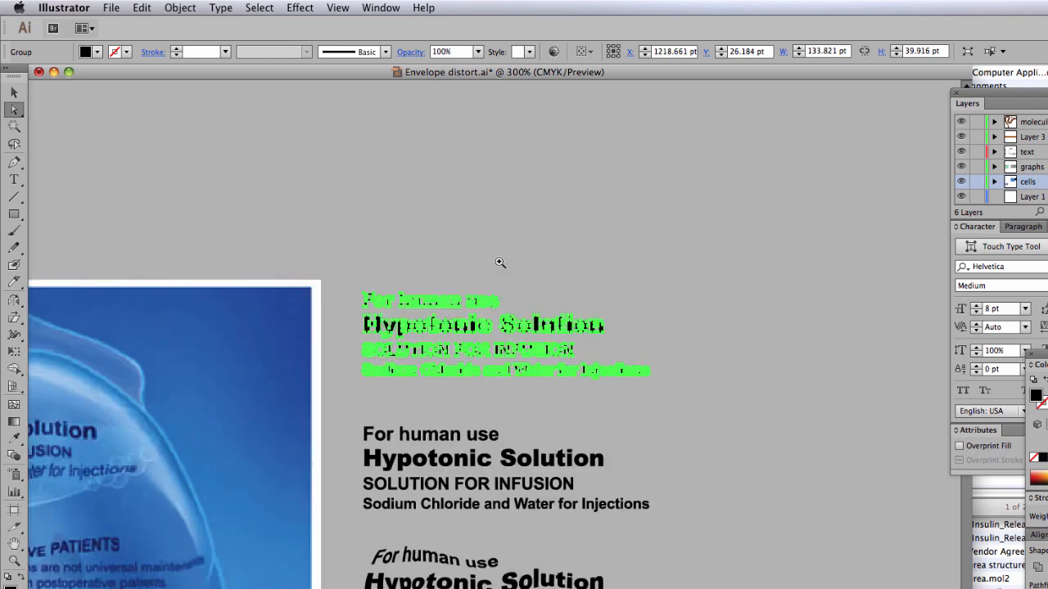
super+click(504, 338)
drag(505, 322, 475, 178)
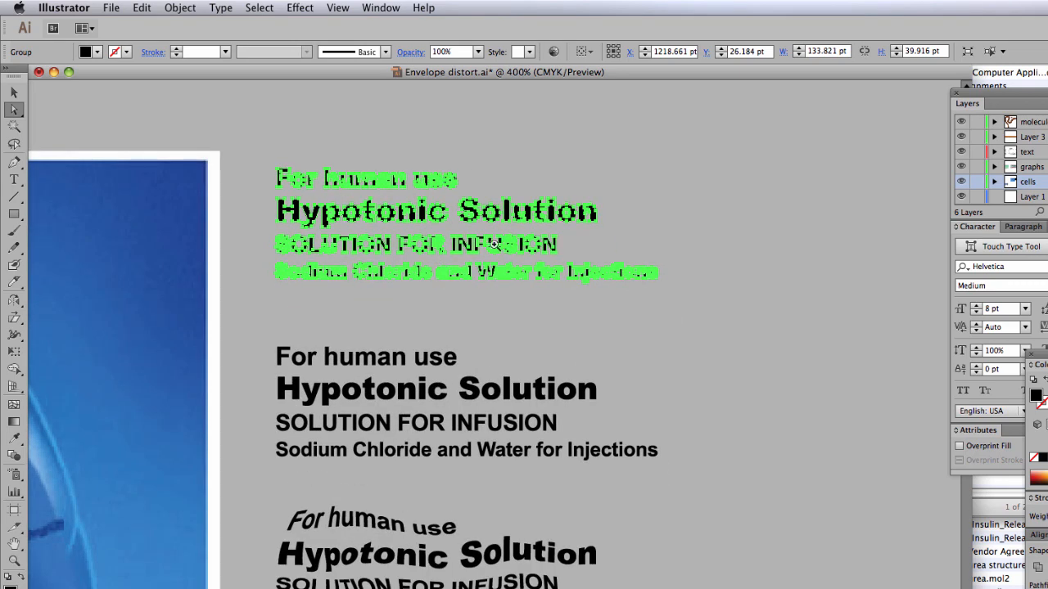
click(503, 160)
Apply a mesh envelope with 3 rows and 4 columns to the middle outlined "Hypotonic Solution" text block.
drag(254, 316, 689, 483)
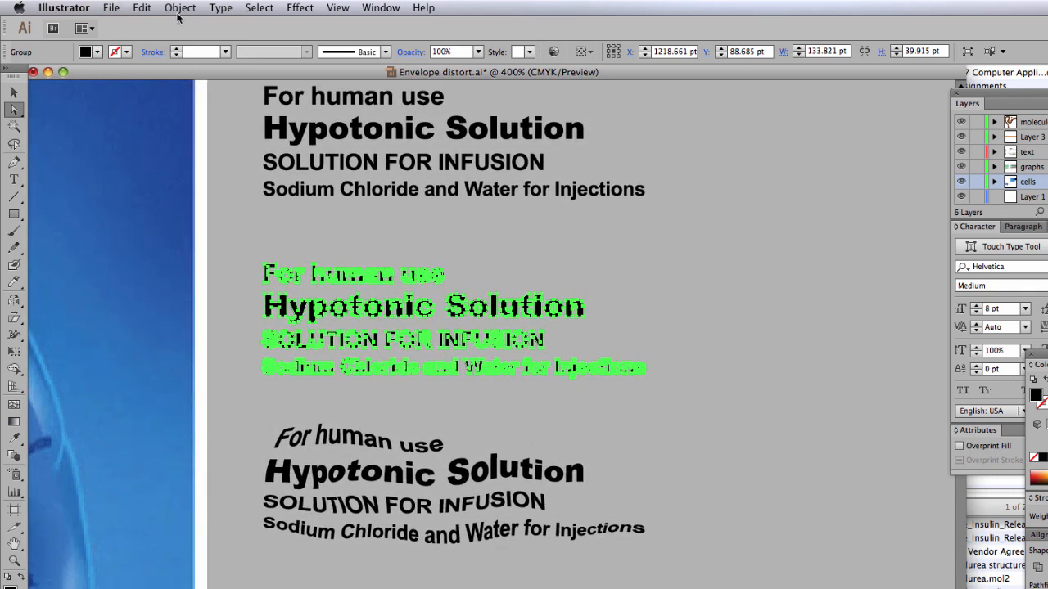
click(179, 9)
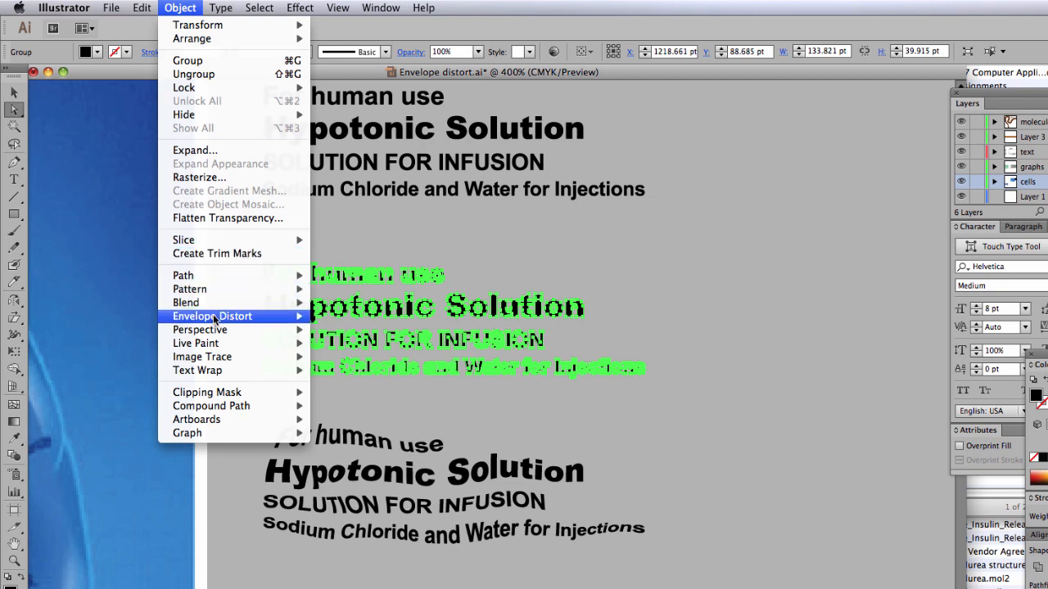
mouse_move(215, 317)
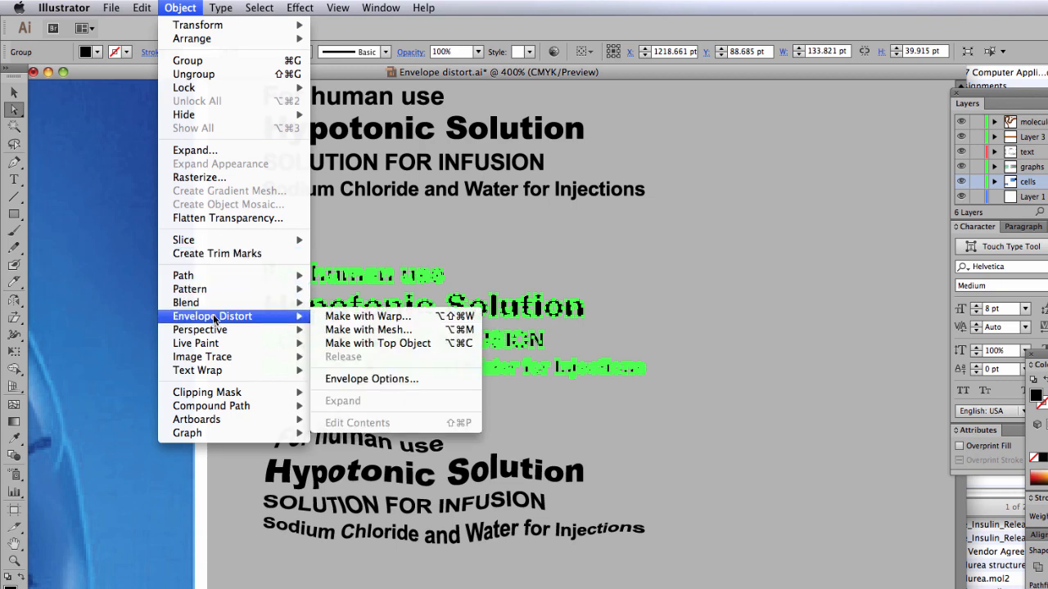
click(369, 330)
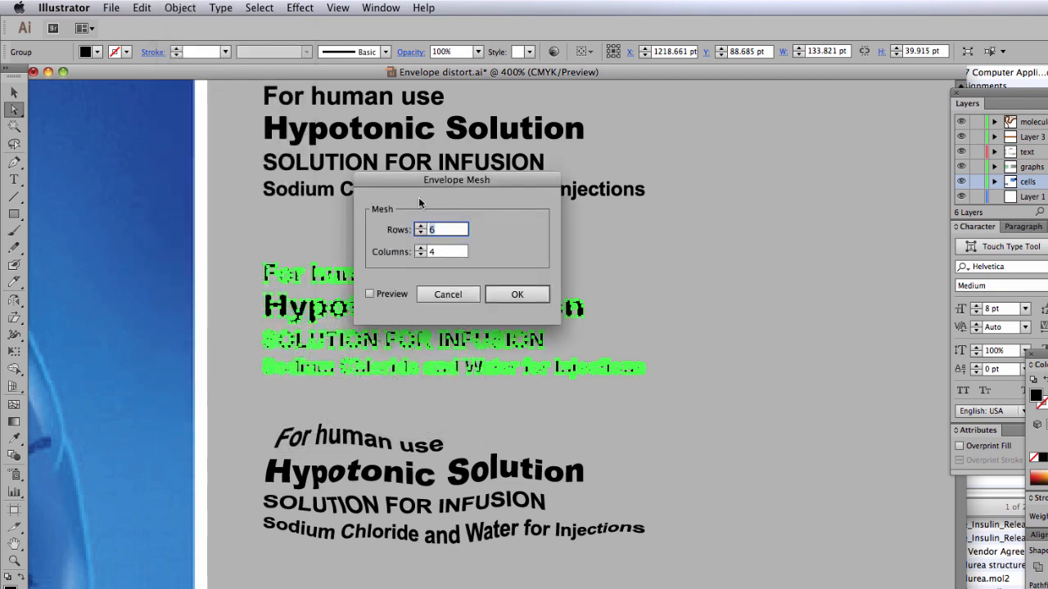
drag(414, 182, 627, 178)
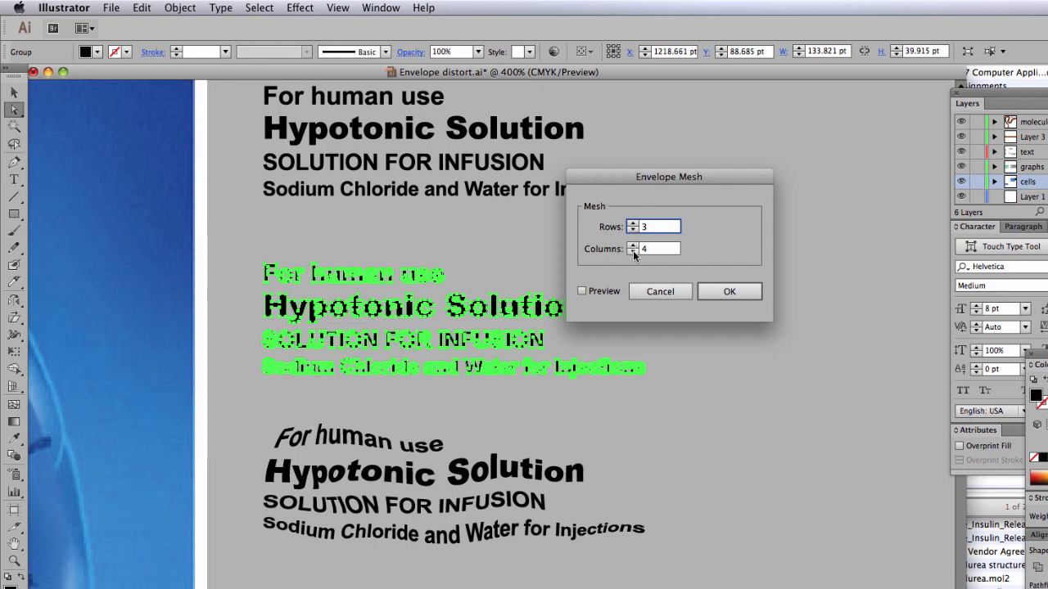
click(633, 251)
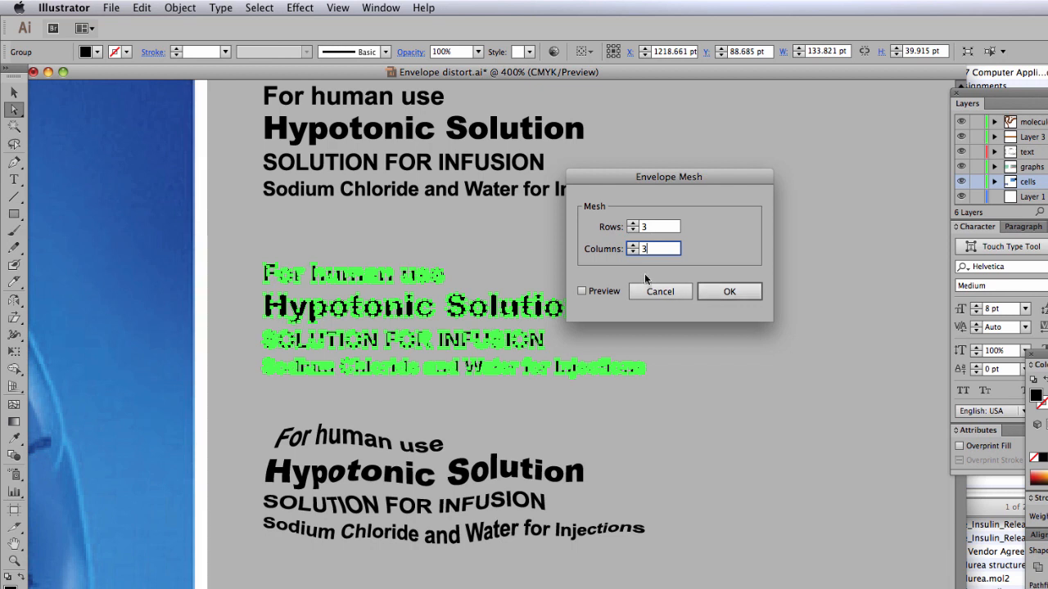
click(633, 245)
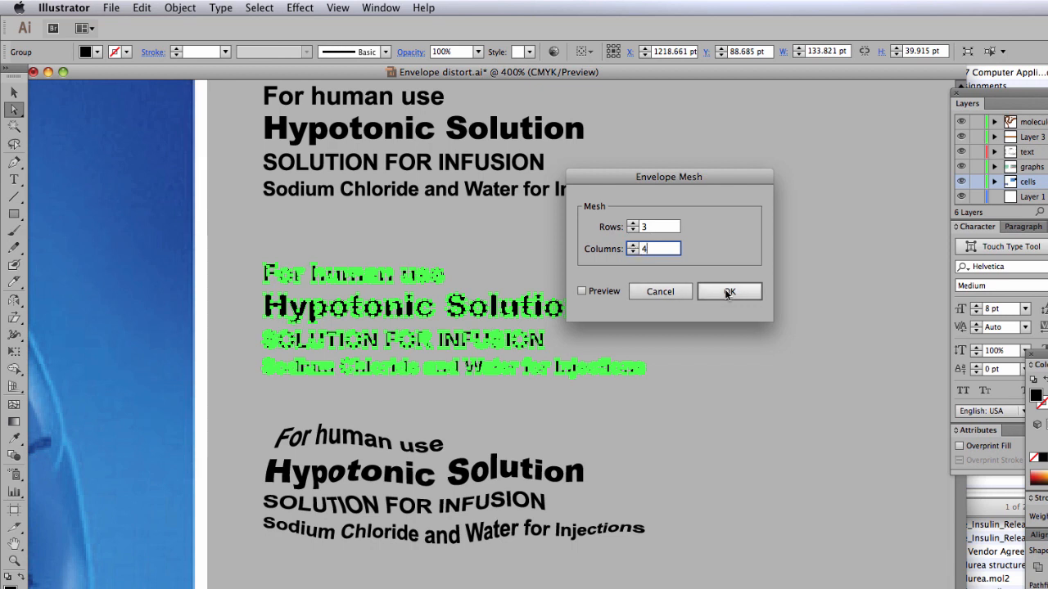
click(728, 292)
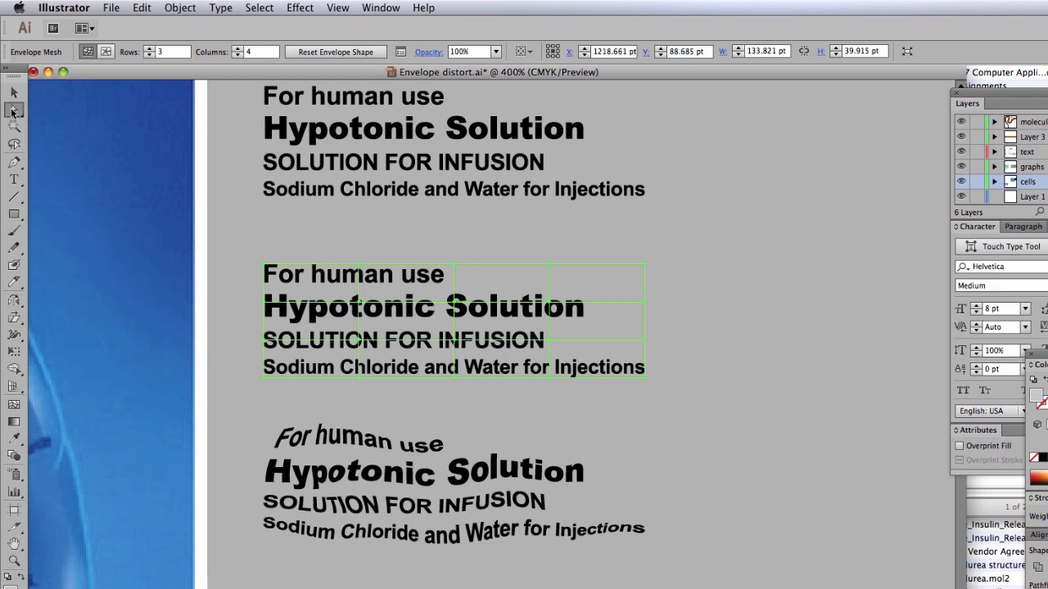
Bend the upper edge of the middle text block's mesh into a wave by moving its corner, second and third mesh points.
click(380, 252)
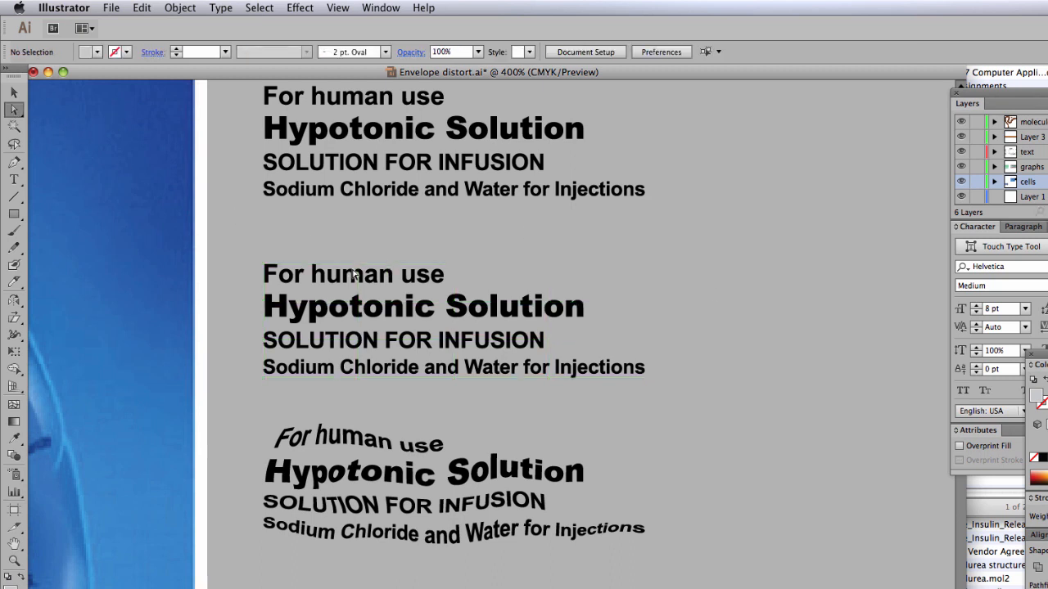
click(360, 265)
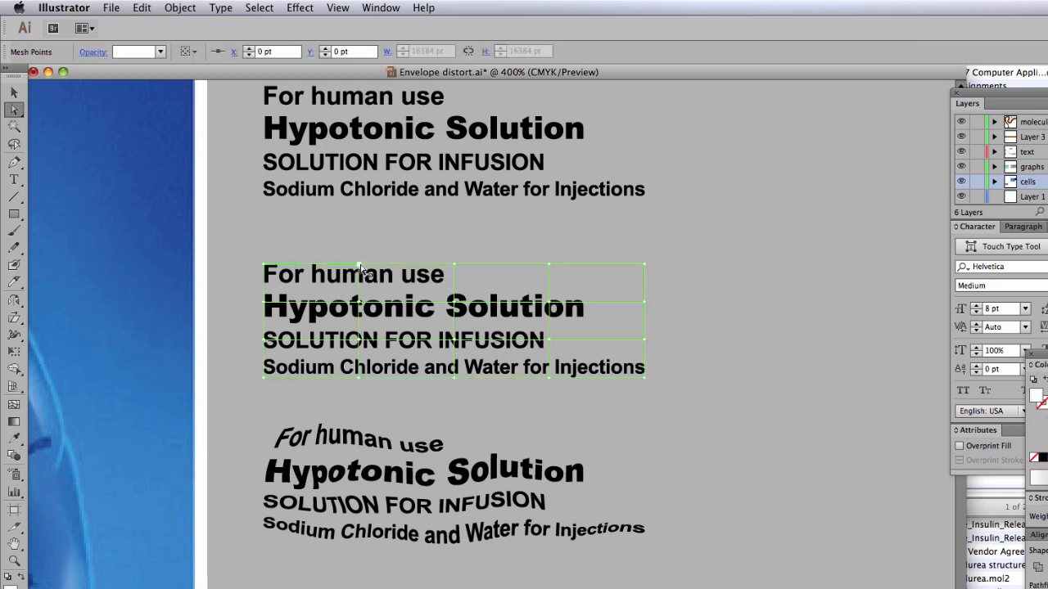
drag(360, 266, 359, 252)
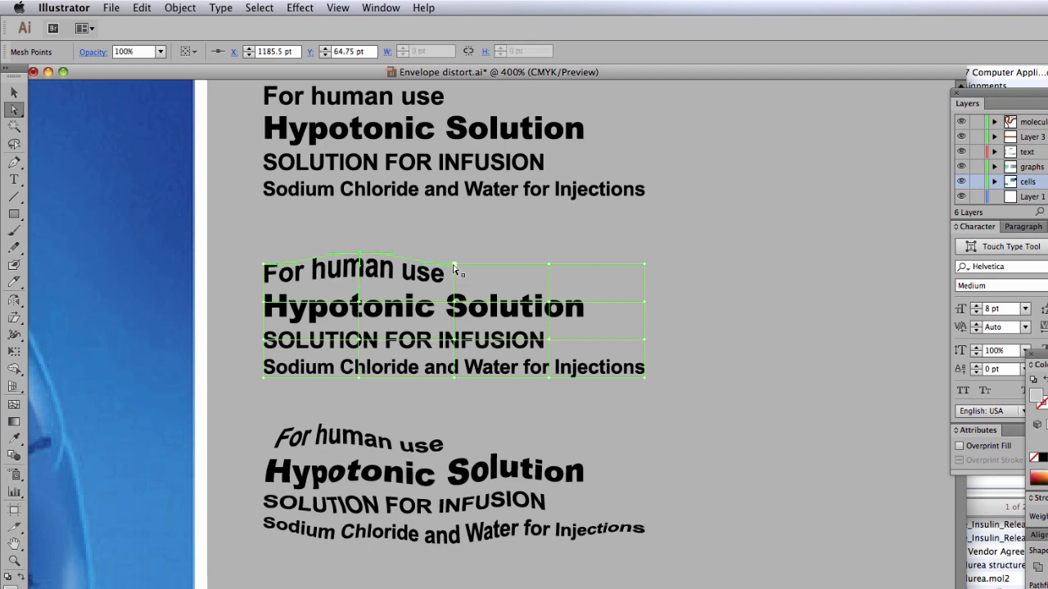
drag(455, 266, 474, 297)
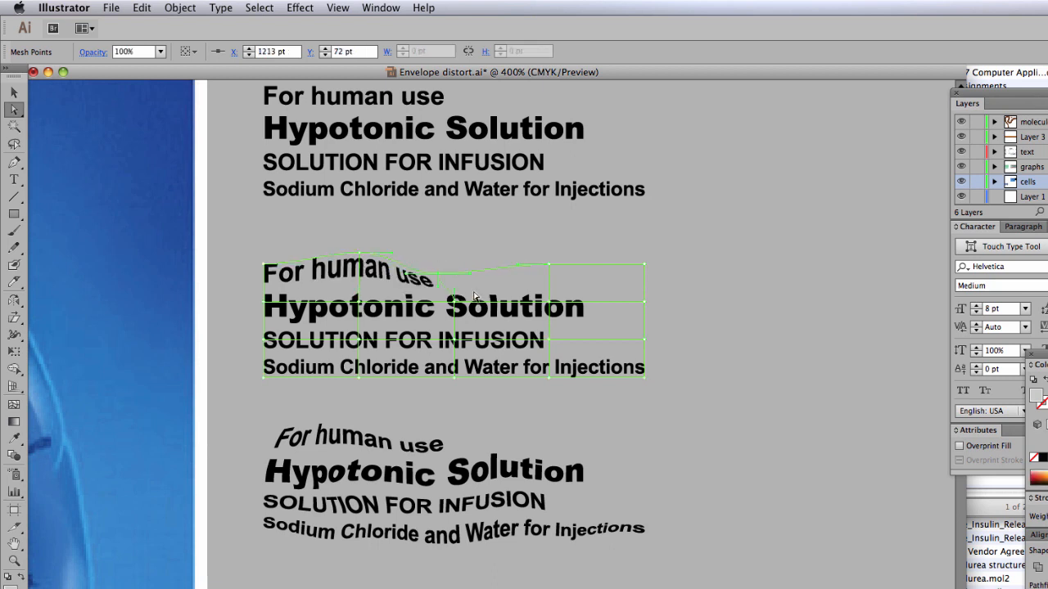
drag(360, 253, 341, 254)
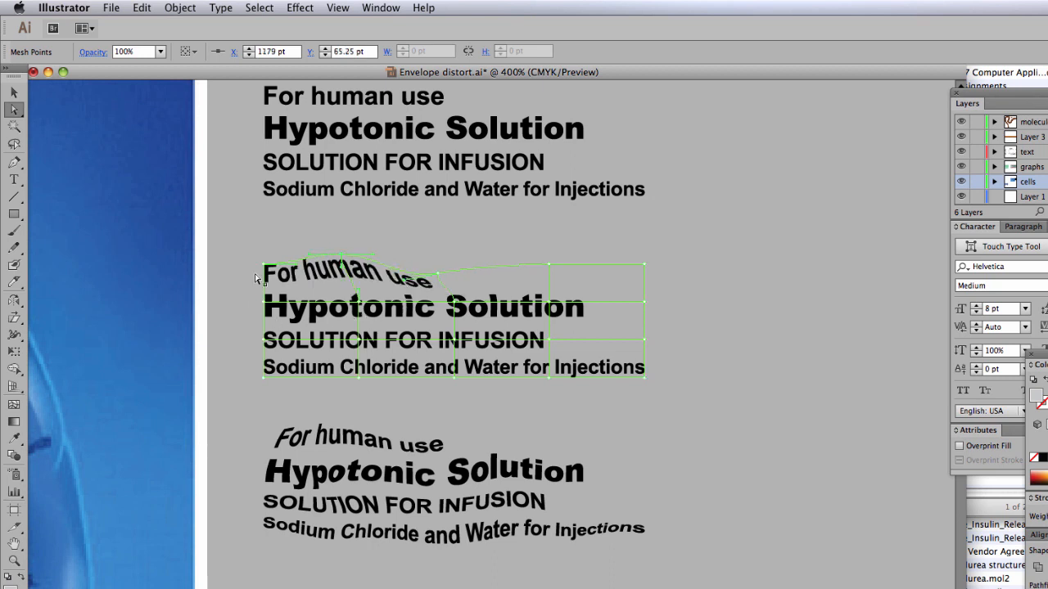
mouse_move(263, 264)
mouse_down()
mouse_move(260, 302)
mouse_move(257, 267)
mouse_up()
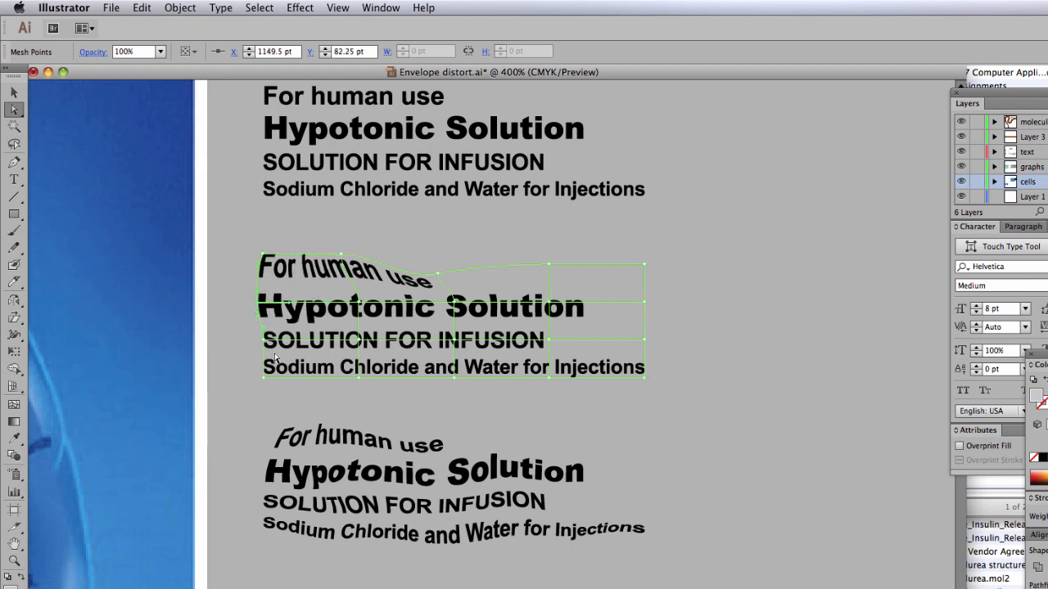
Reshape the left and lower edges of the middle text block's mesh so the "Sodium Chloride" line undulates.
drag(263, 339, 257, 331)
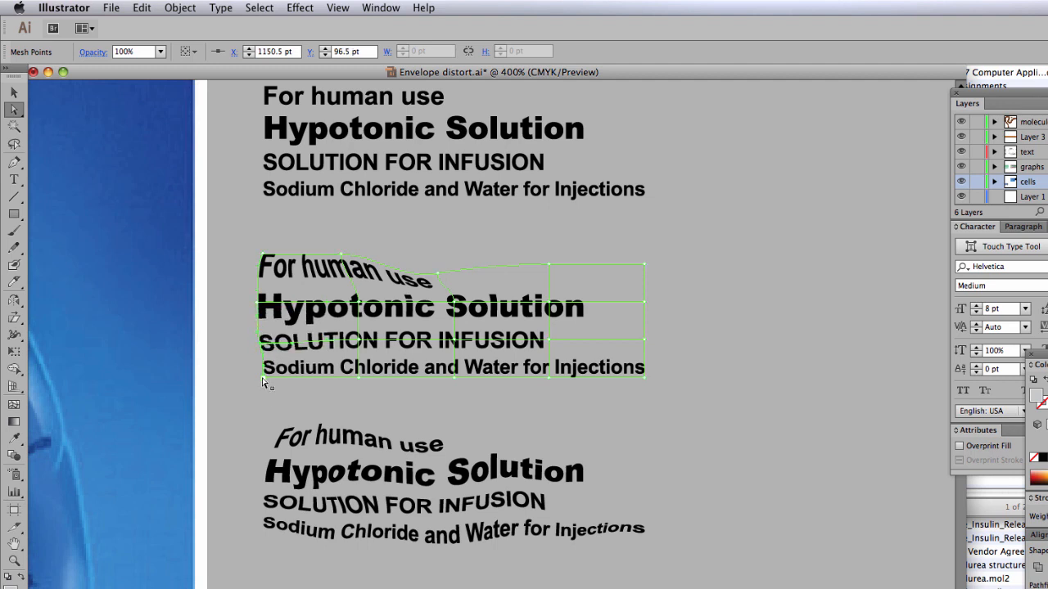
drag(270, 377, 359, 389)
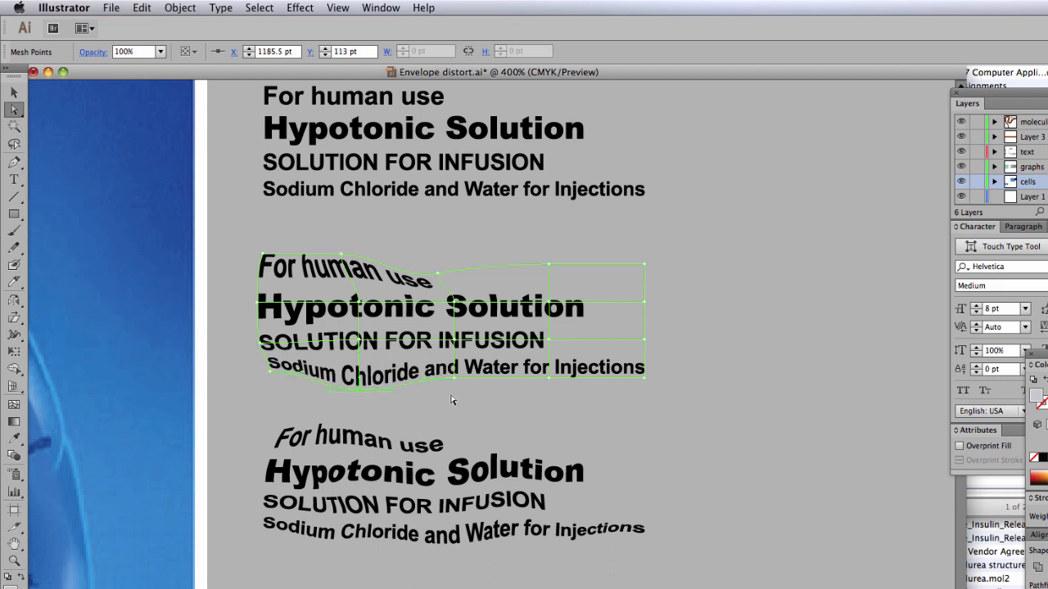
drag(549, 378, 547, 419)
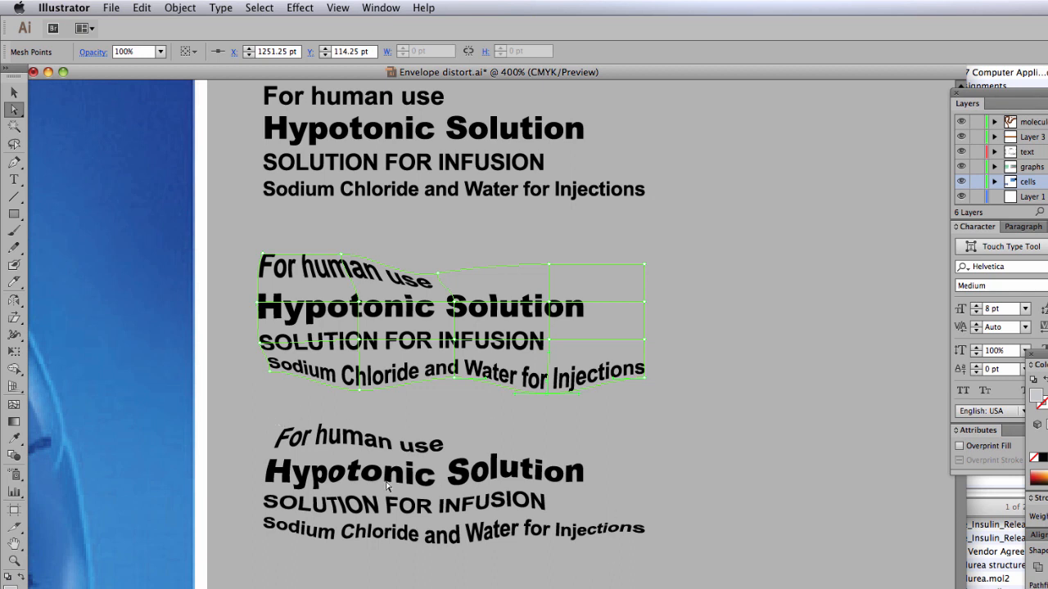
Examine the mesh on the lowest warped text block, clear the selection and compare the text with the kidney illustration's label.
drag(252, 411, 695, 586)
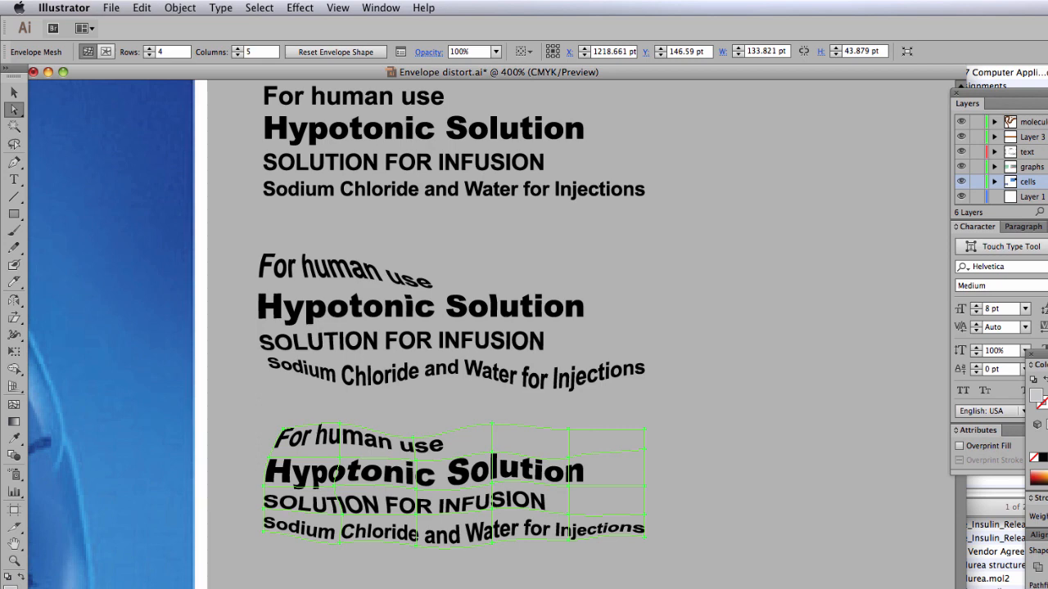
key(super+shift+a)
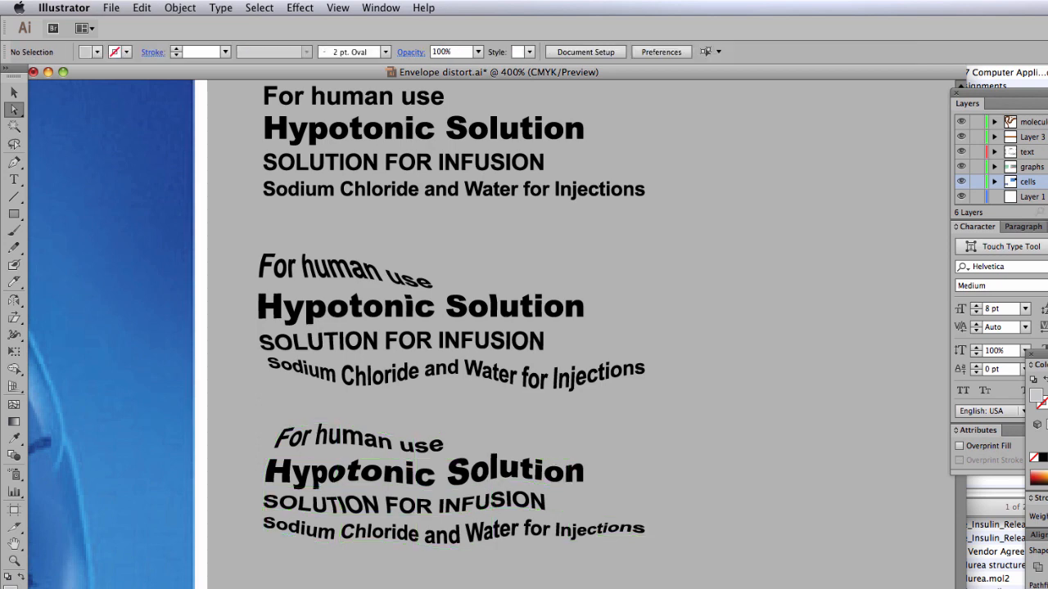
alt+super+click(277, 376)
alt+super+click(396, 424)
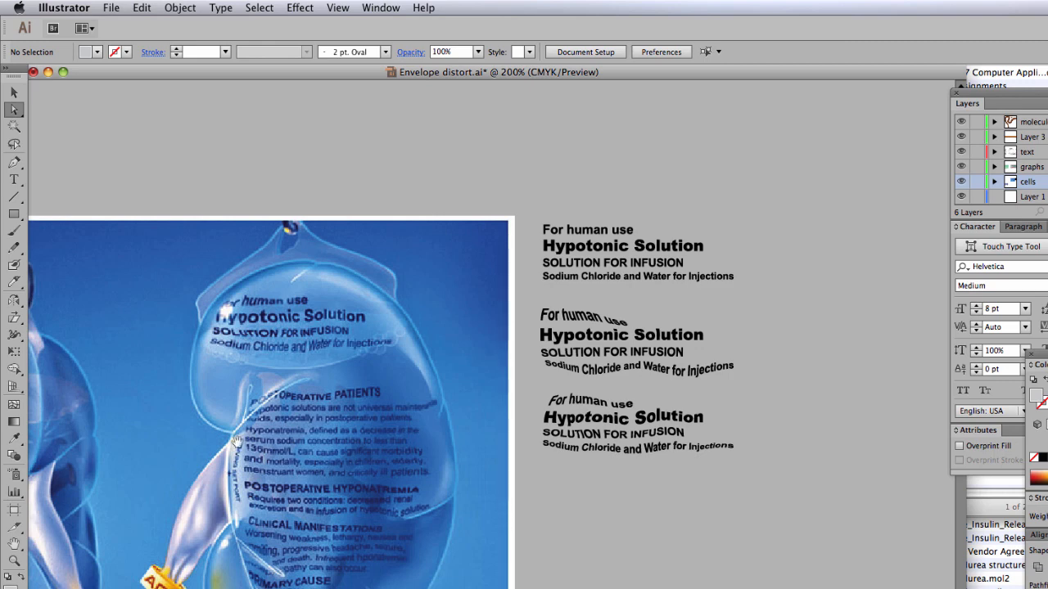
scroll(456, 394, down, 3)
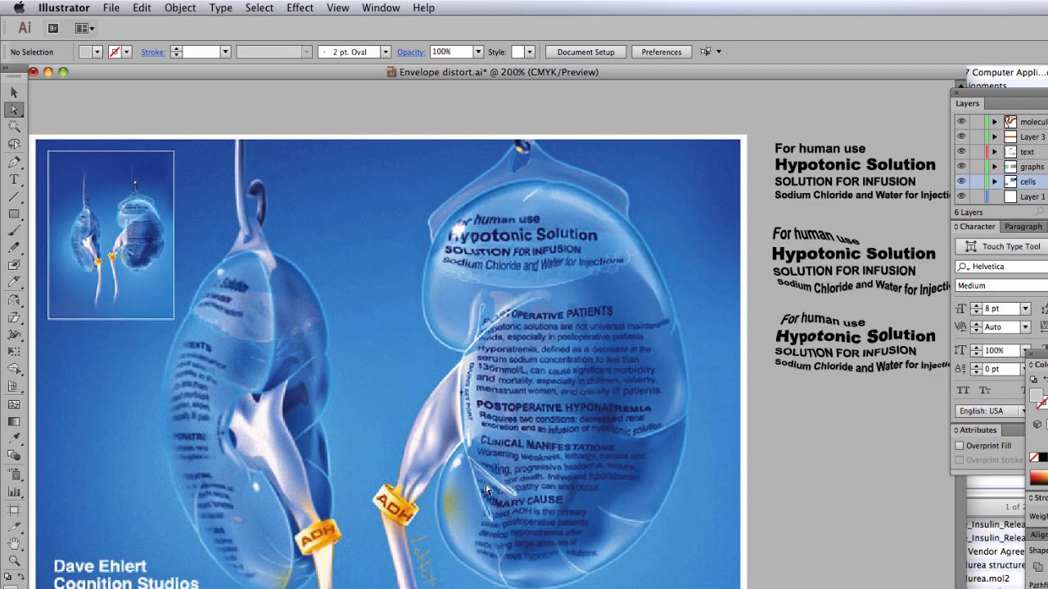
Move the "Make With Top Object" heading, both cells and the pinched outline up about 133 pt, then deselect them.
drag(176, 568, 543, 439)
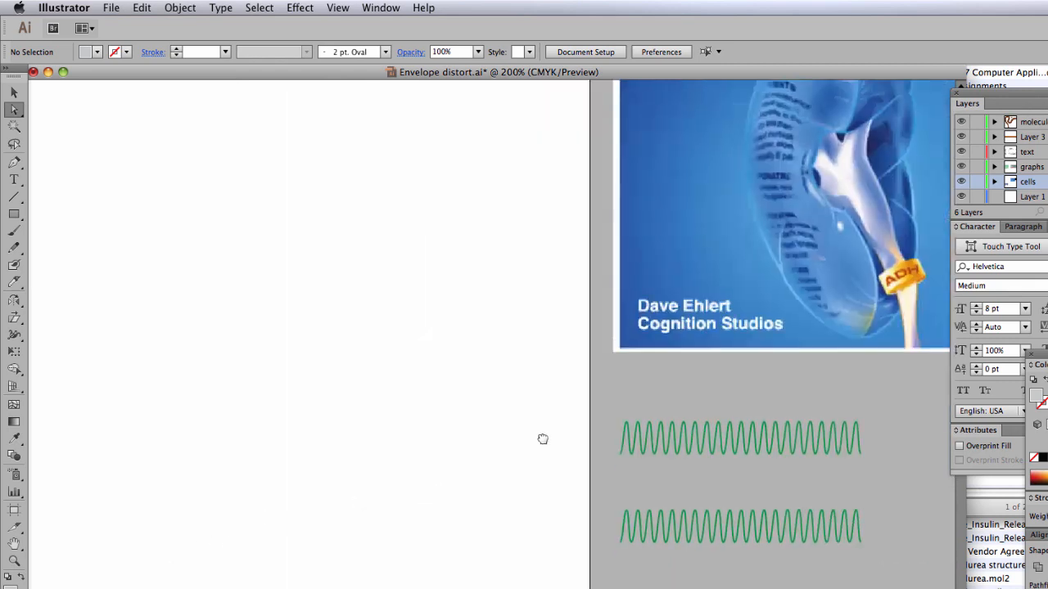
drag(395, 526, 554, 325)
drag(499, 554, 450, 503)
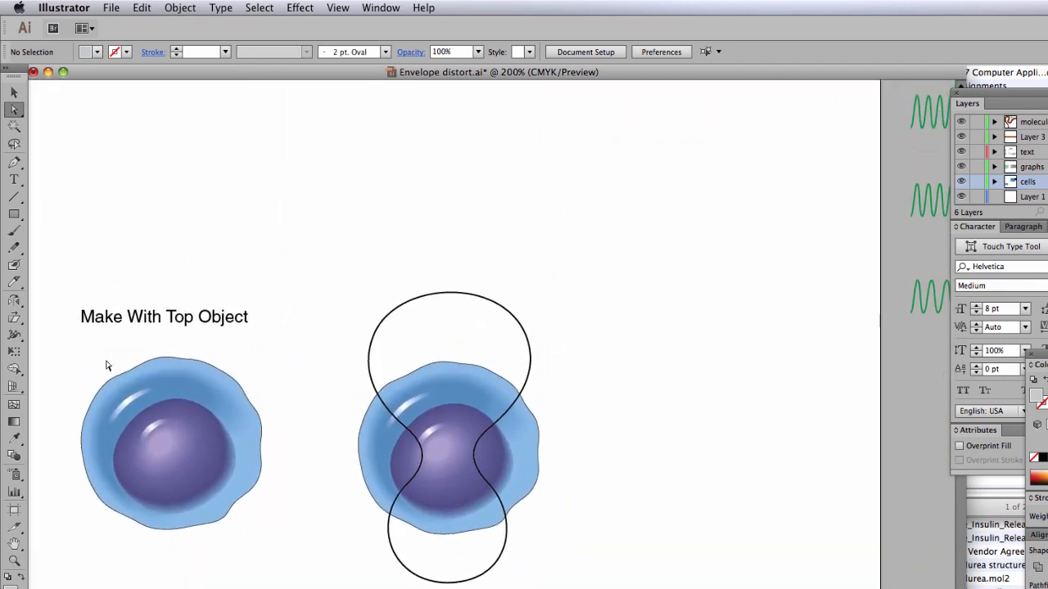
drag(41, 237, 671, 587)
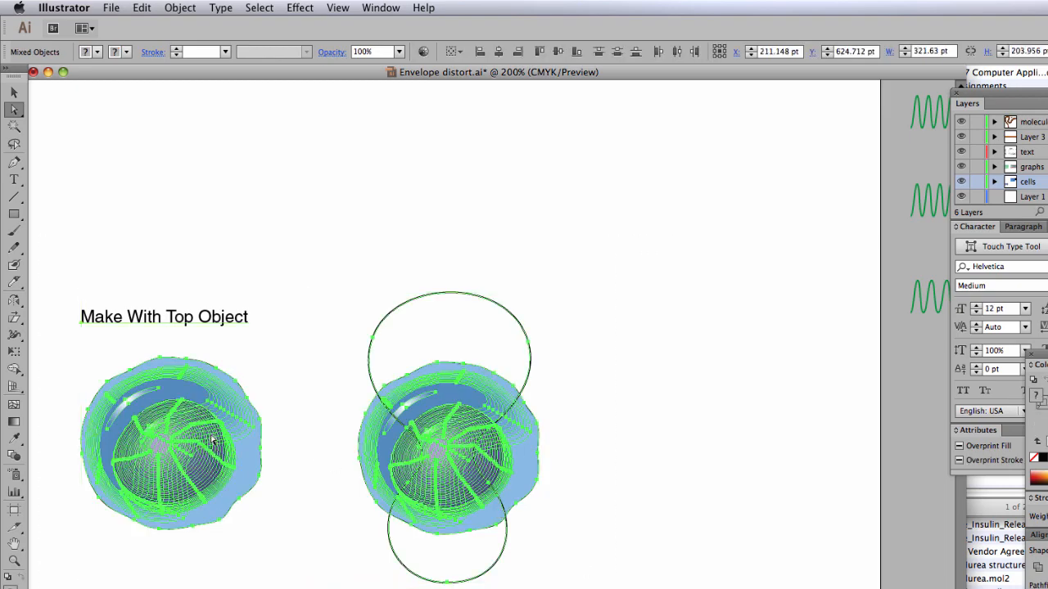
drag(213, 437, 213, 238)
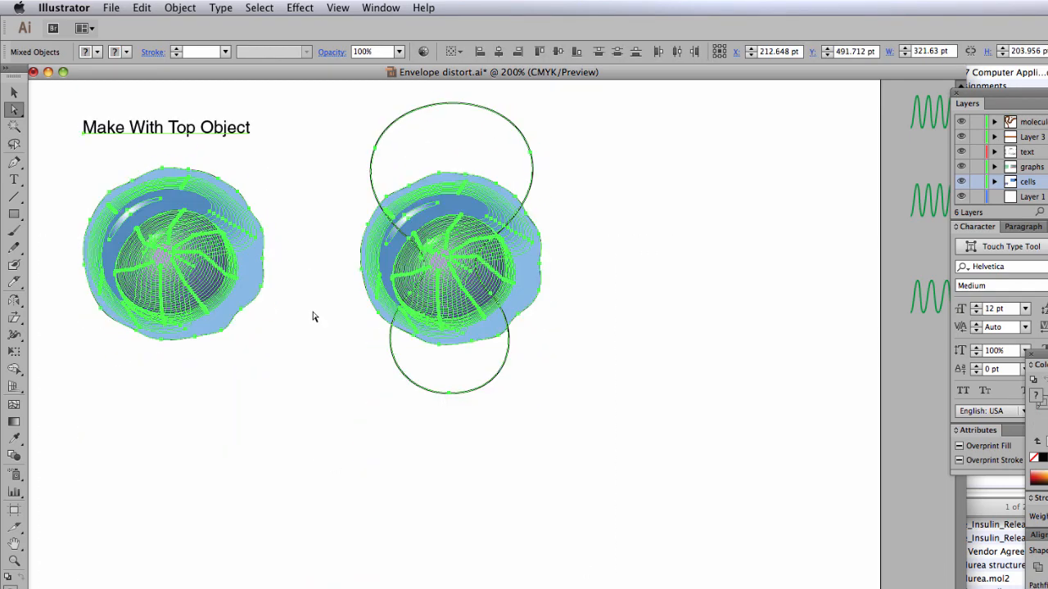
click(312, 316)
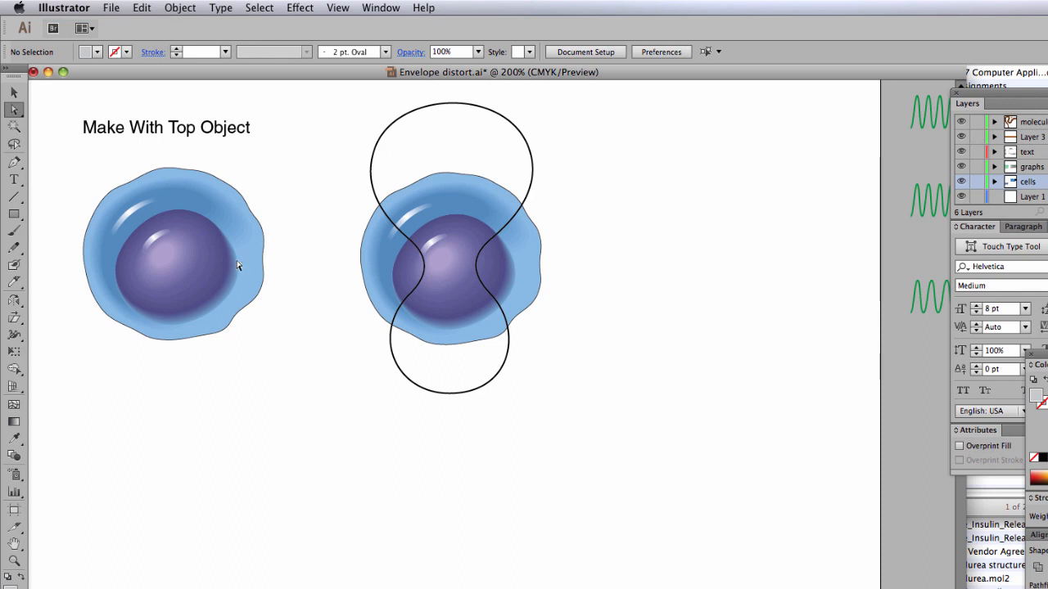
Draw a closed, pinched, slanting shape with the Pen tool over the cell beneath the "Make With Top Object" heading.
click(14, 163)
drag(141, 151, 164, 144)
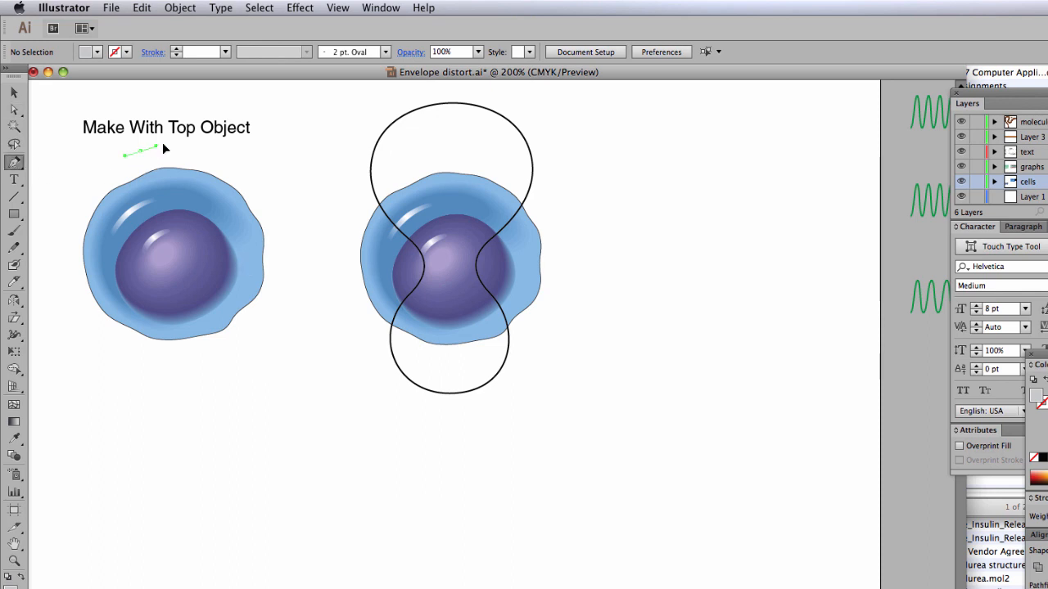
drag(212, 171, 213, 241)
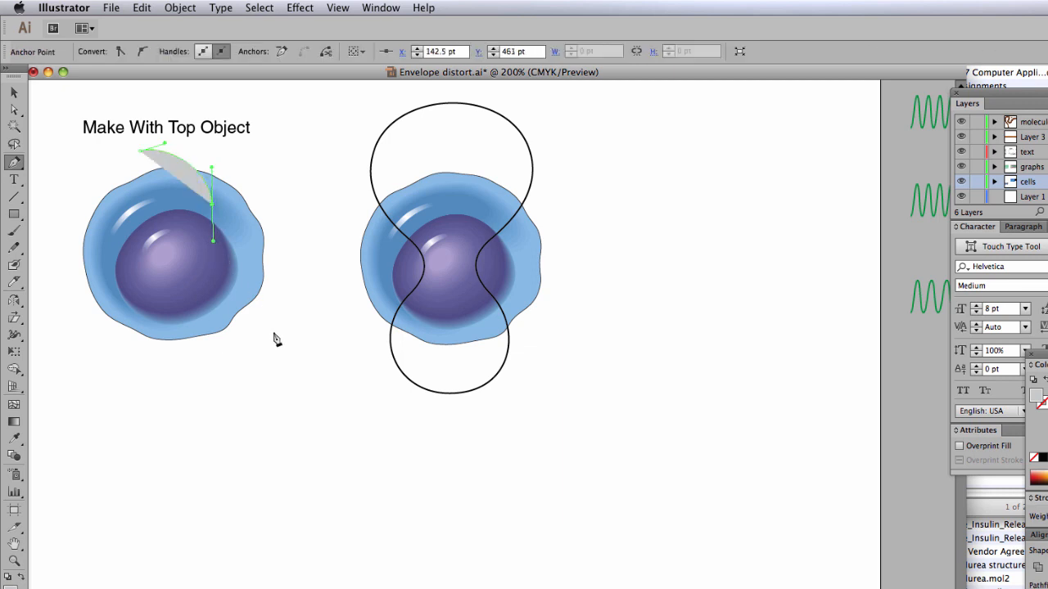
drag(280, 320, 319, 346)
drag(174, 394, 122, 335)
drag(117, 259, 86, 237)
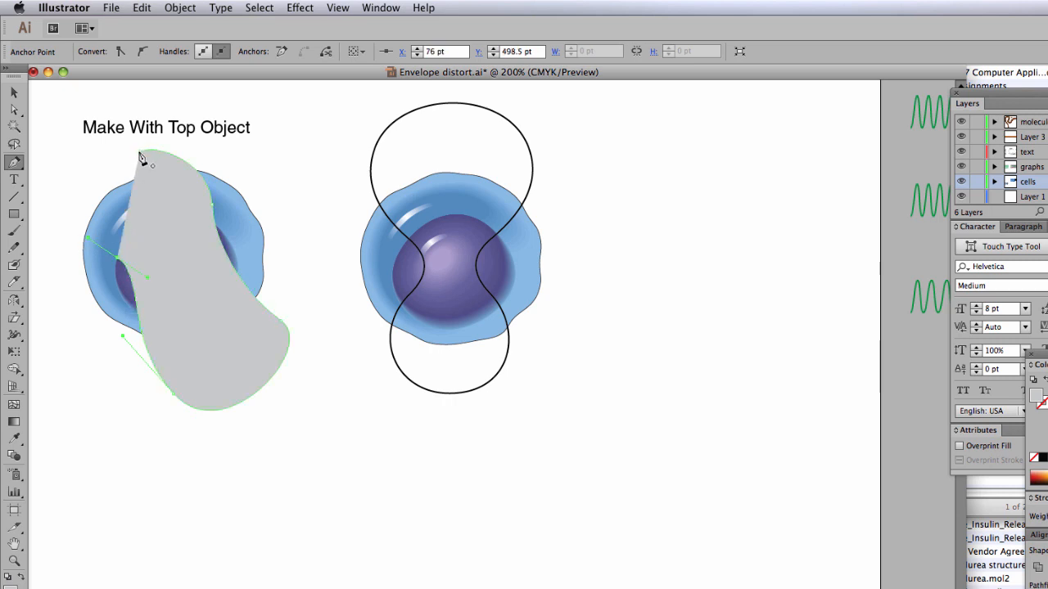
drag(141, 156, 204, 146)
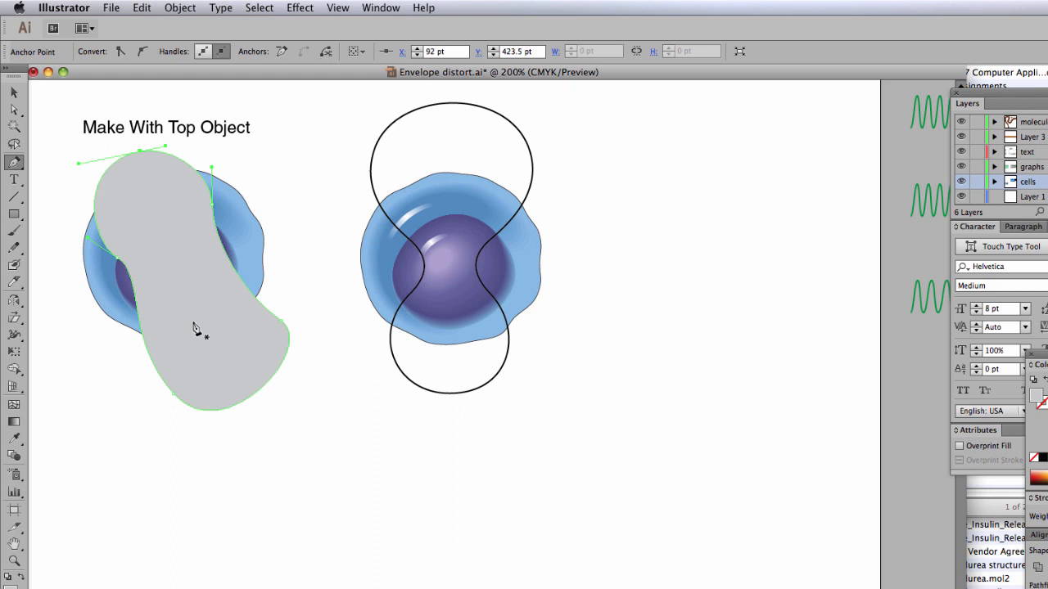
Distort the cell beneath the "Make With Top Object" heading with the slanting grey shape using Make with Top Object.
click(13, 93)
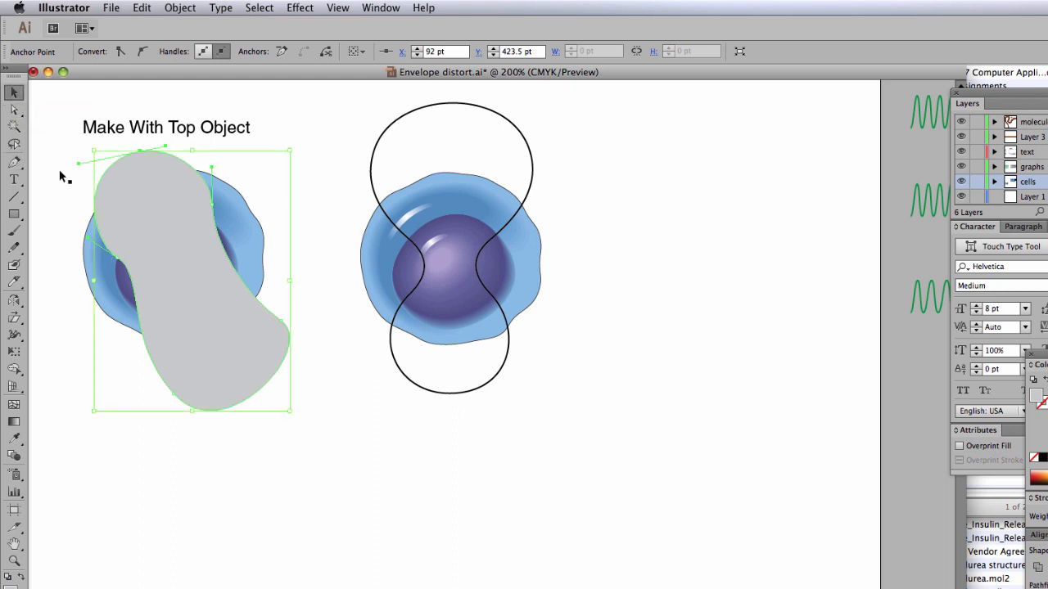
drag(58, 160, 277, 383)
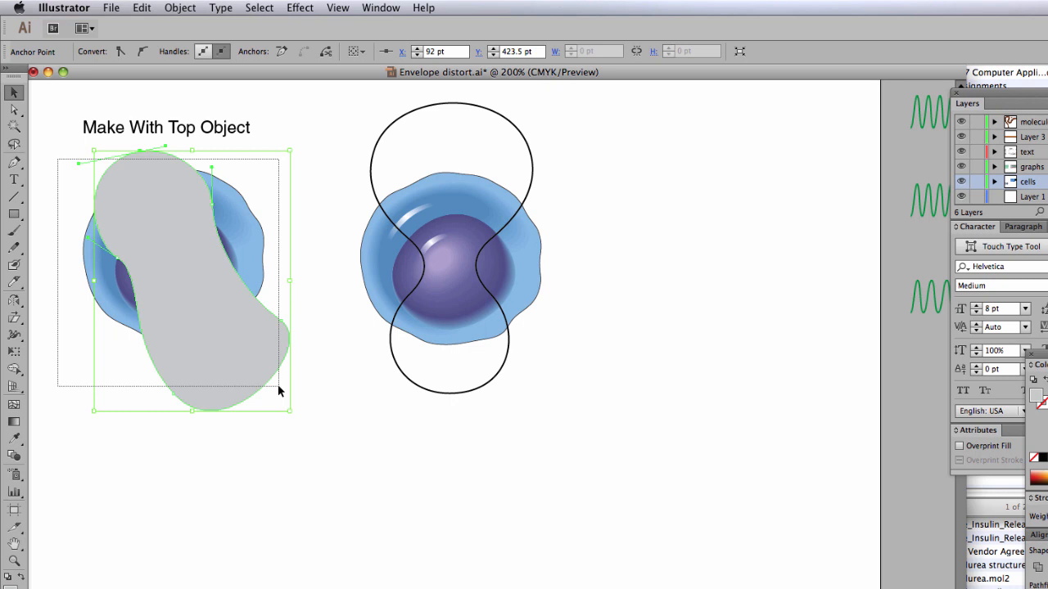
drag(277, 384, 277, 383)
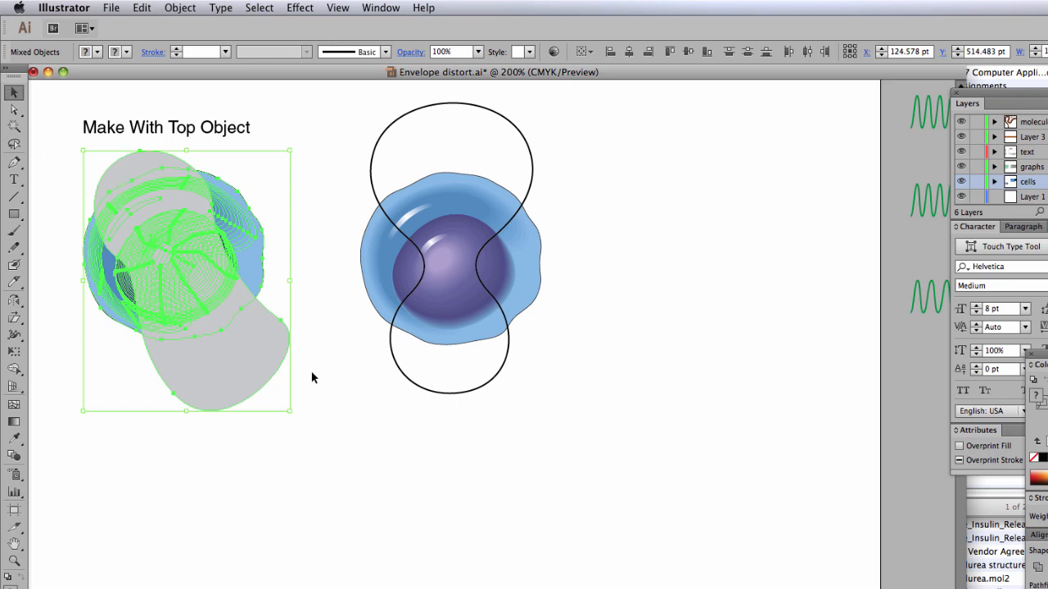
click(179, 9)
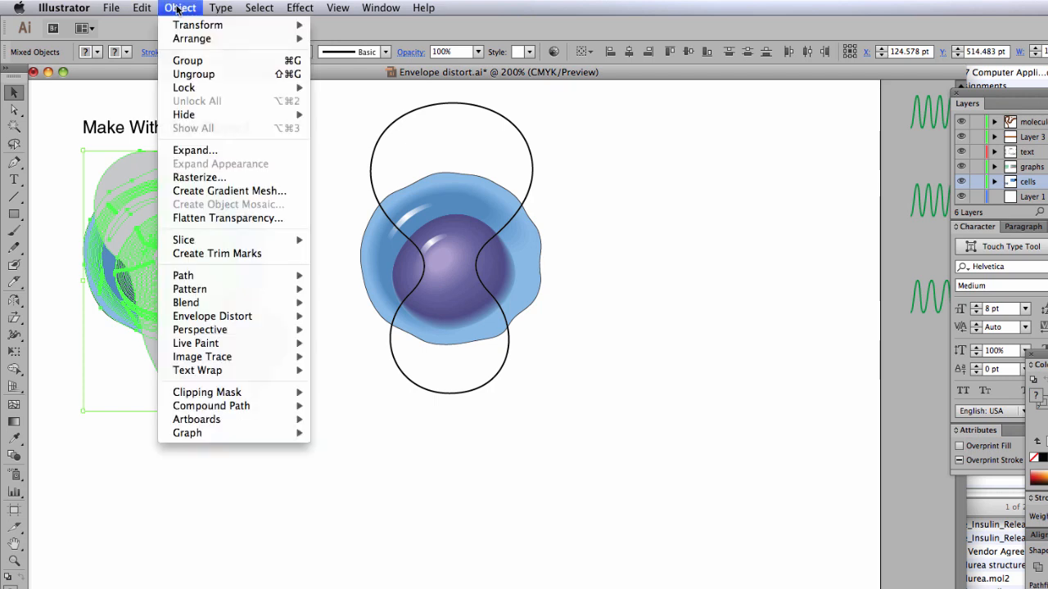
mouse_move(230, 316)
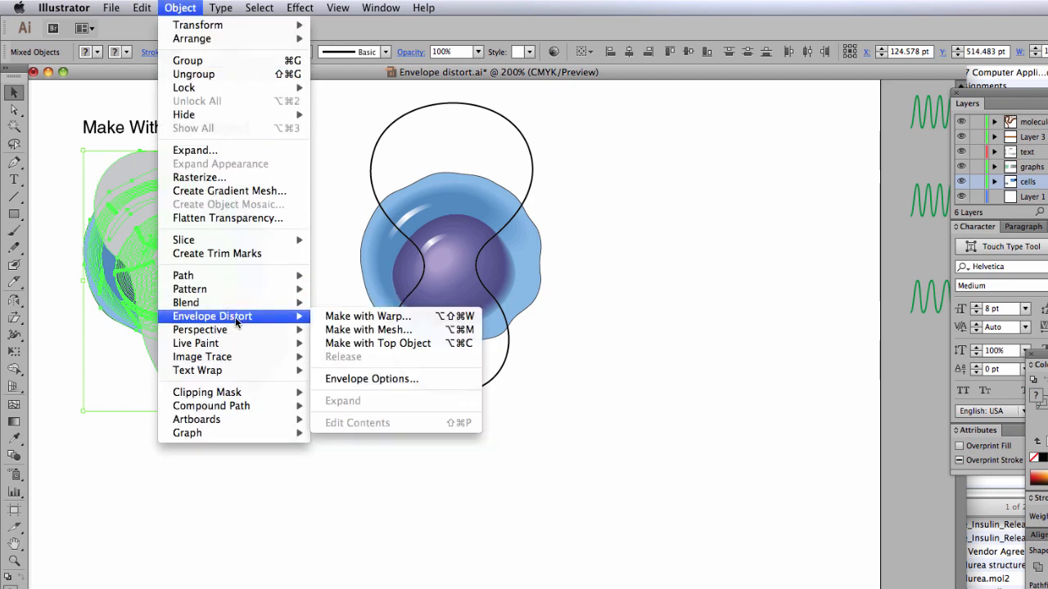
click(369, 344)
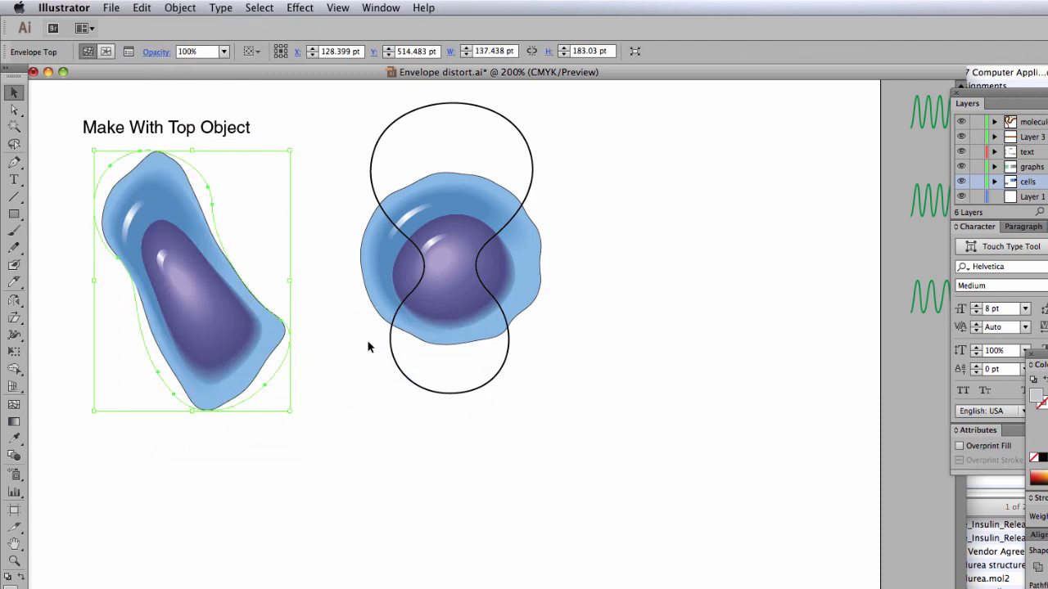
Reshape the slanting cell's envelope by pulling its right waist inward and enlarging and rounding its lower lobe.
click(15, 111)
click(238, 221)
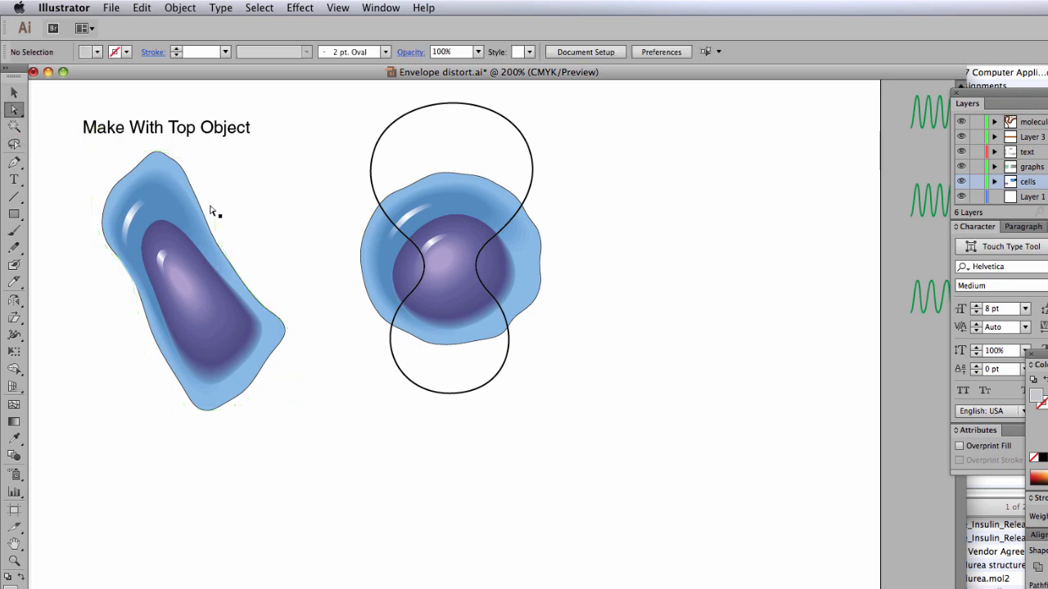
click(212, 209)
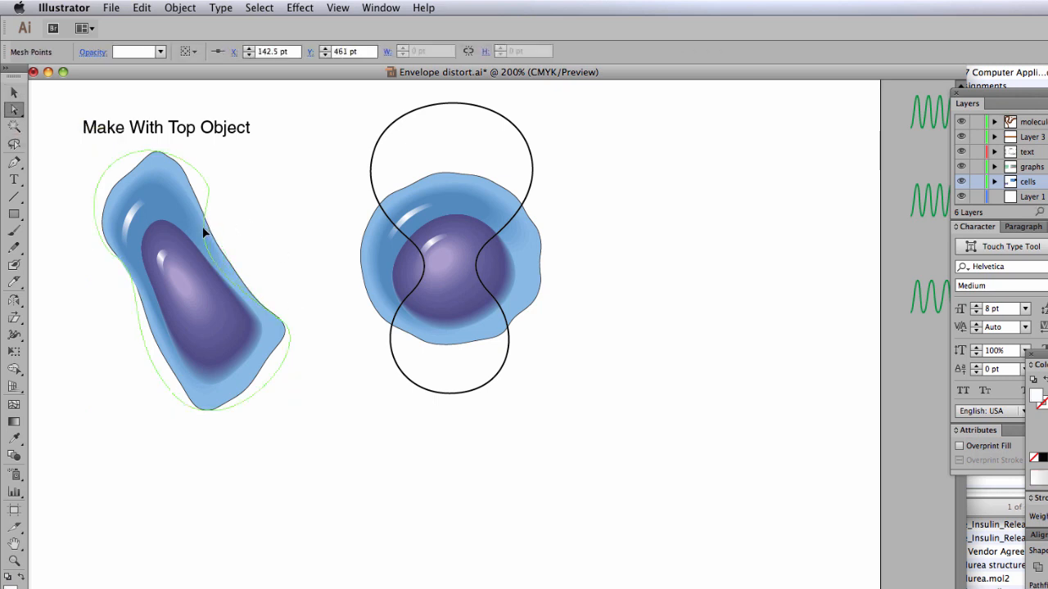
drag(203, 226, 203, 228)
drag(280, 320, 282, 298)
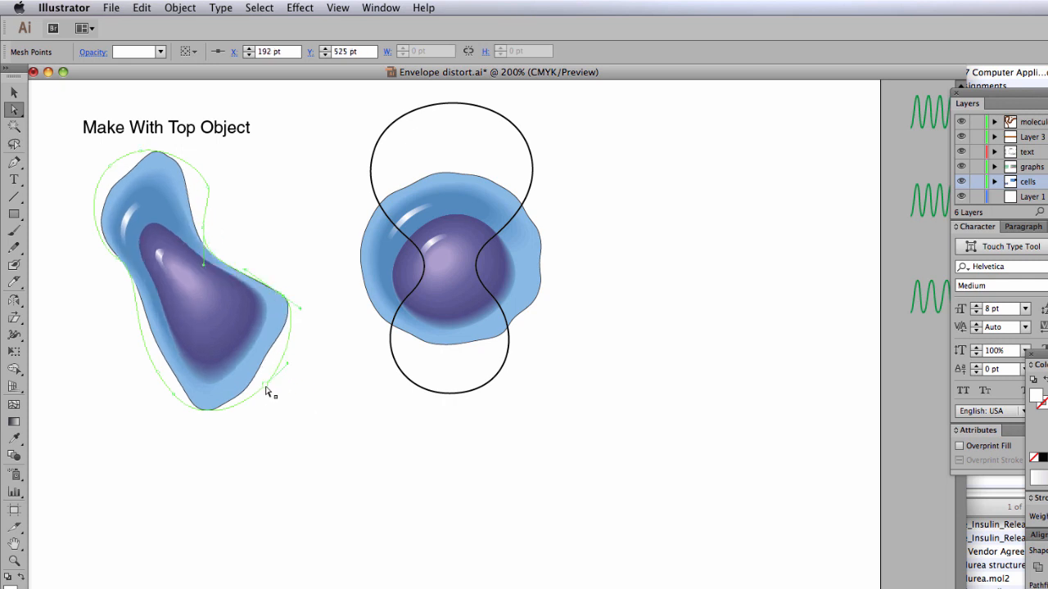
drag(266, 386, 332, 377)
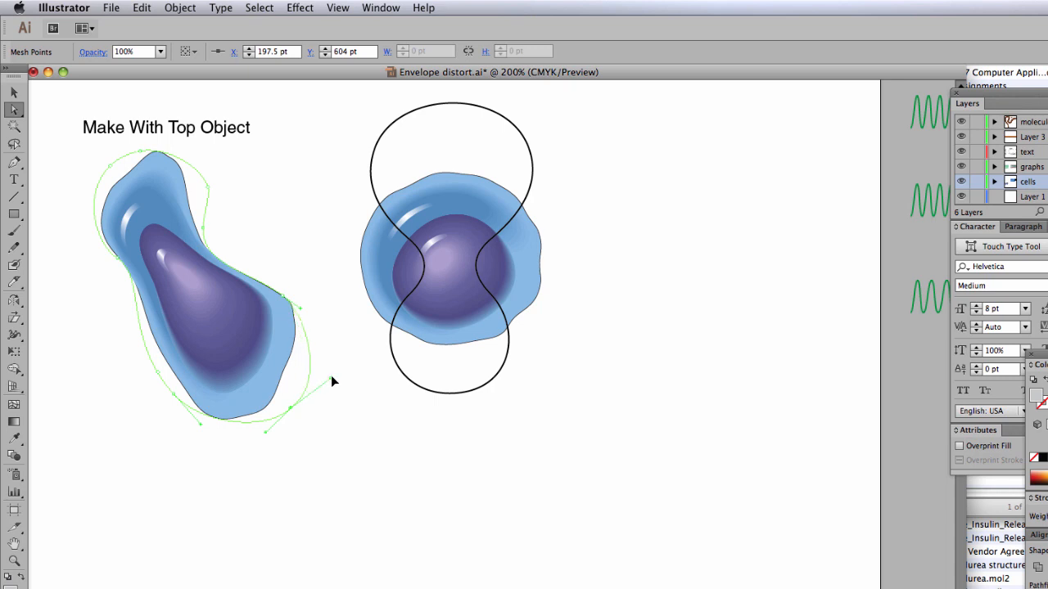
drag(268, 433, 255, 458)
drag(200, 425, 189, 436)
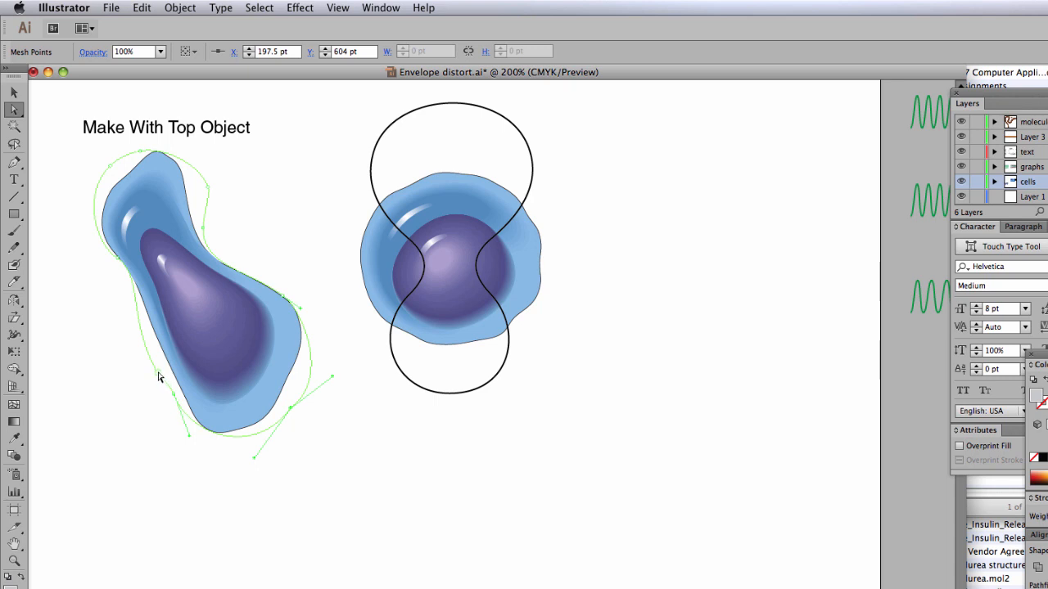
drag(158, 373, 148, 372)
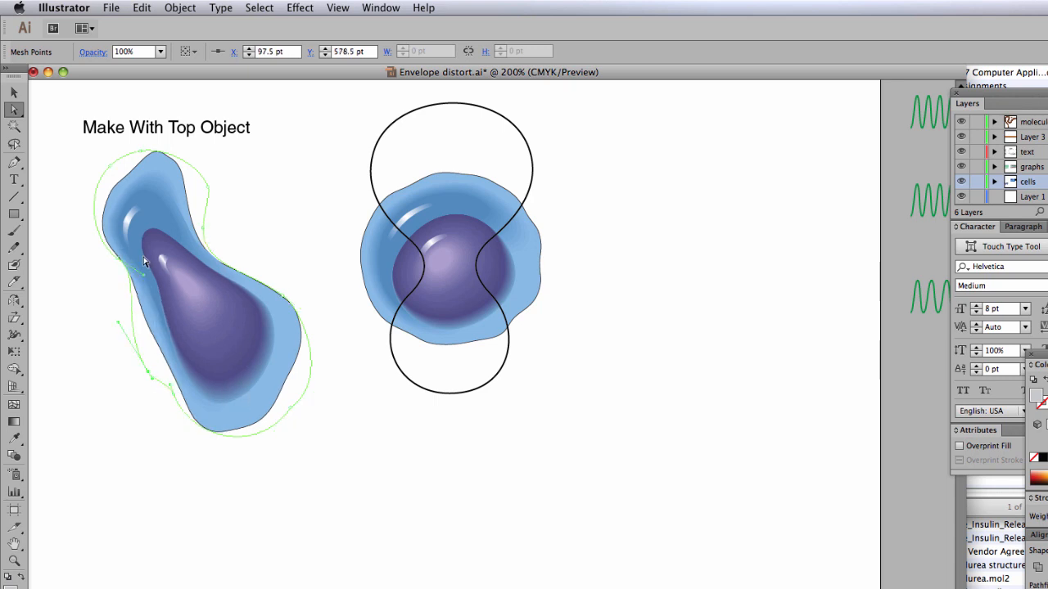
Distort the second cell with the pinched black outline on top of it using Make with Top Object.
click(20, 94)
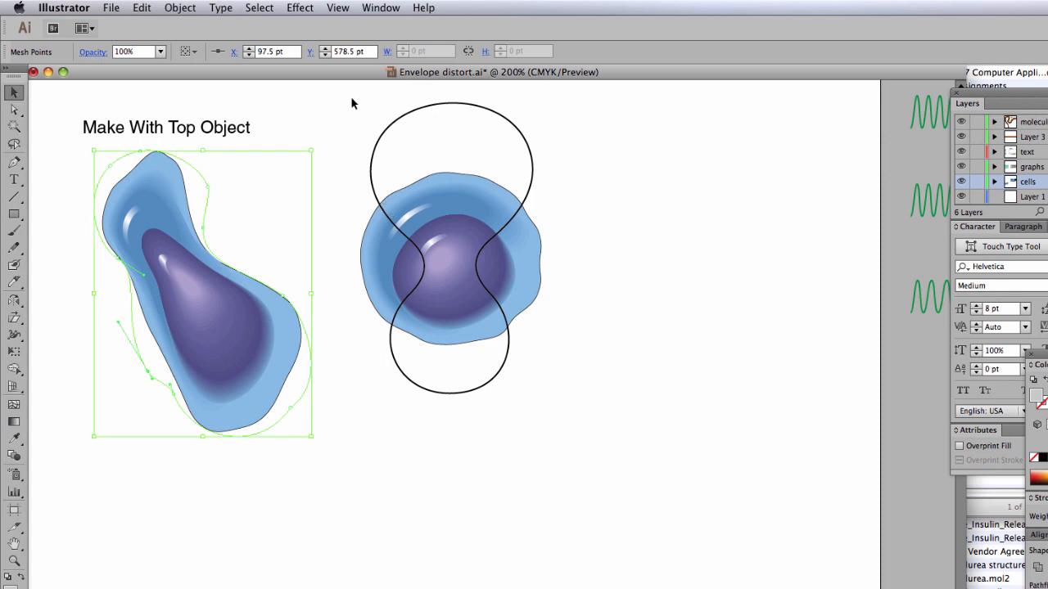
drag(348, 99, 589, 234)
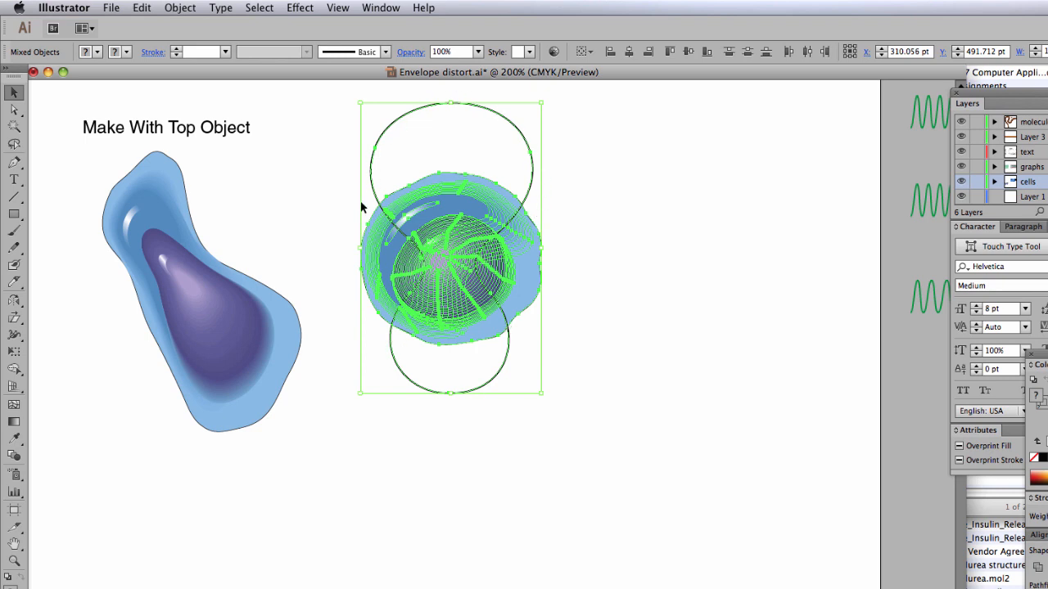
click(180, 9)
mouse_move(250, 321)
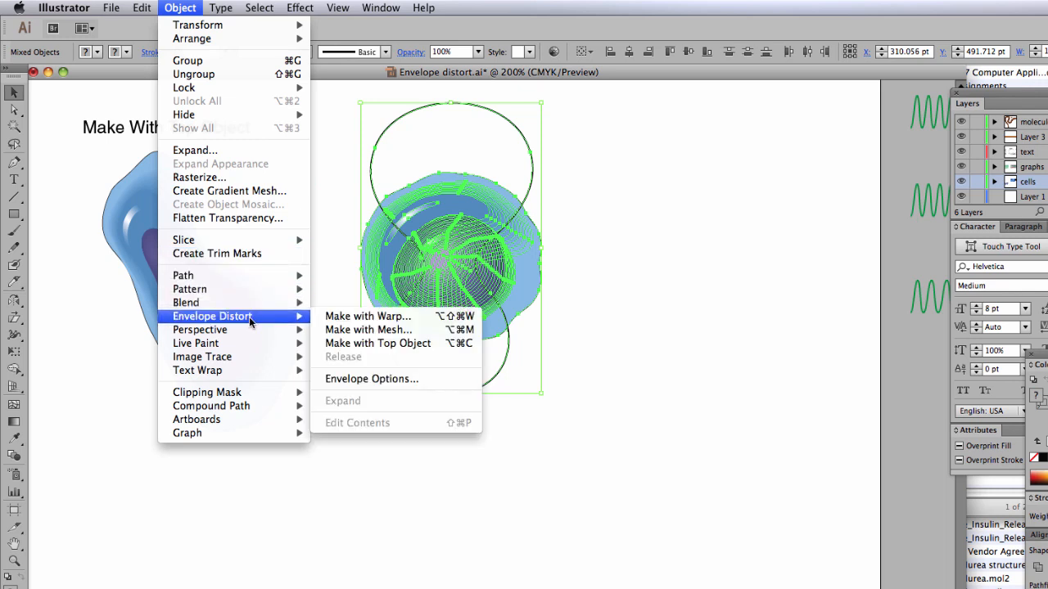
click(378, 343)
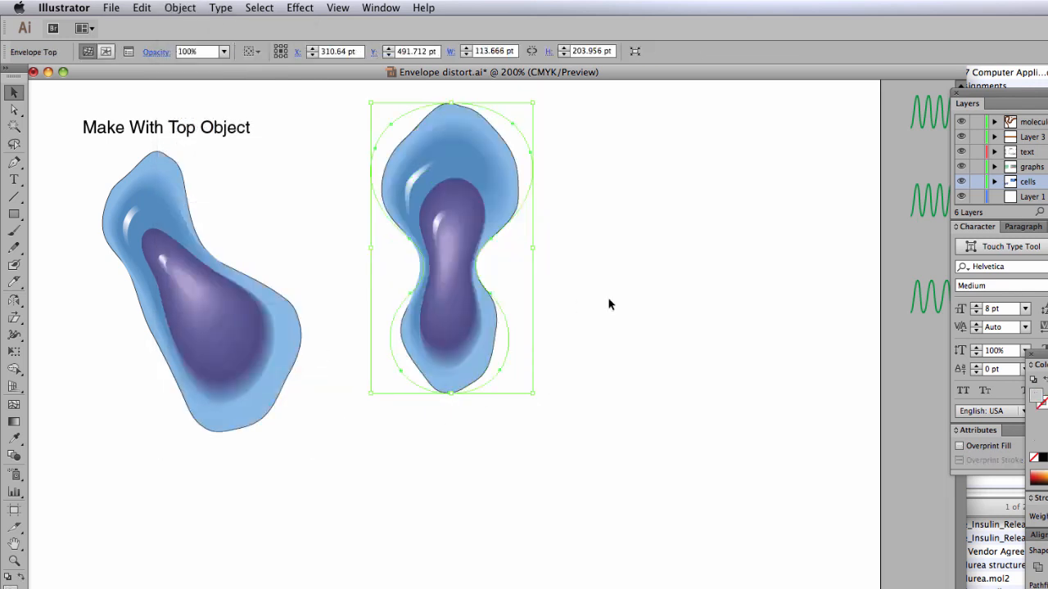
Reshape the lower lobe of the second cell's envelope, extending its right side outward and its base slightly downward.
click(14, 109)
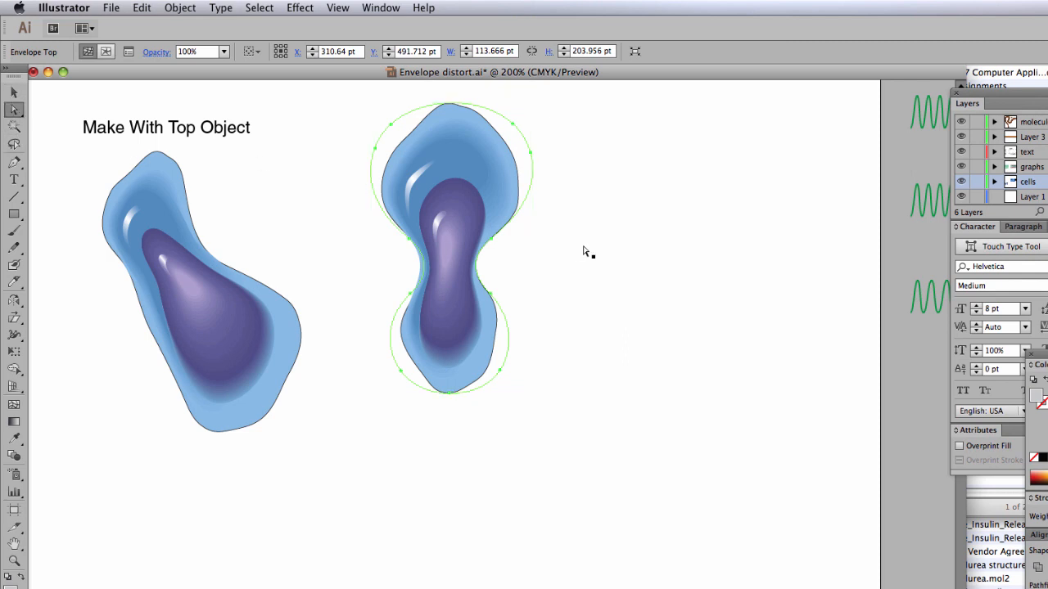
click(564, 323)
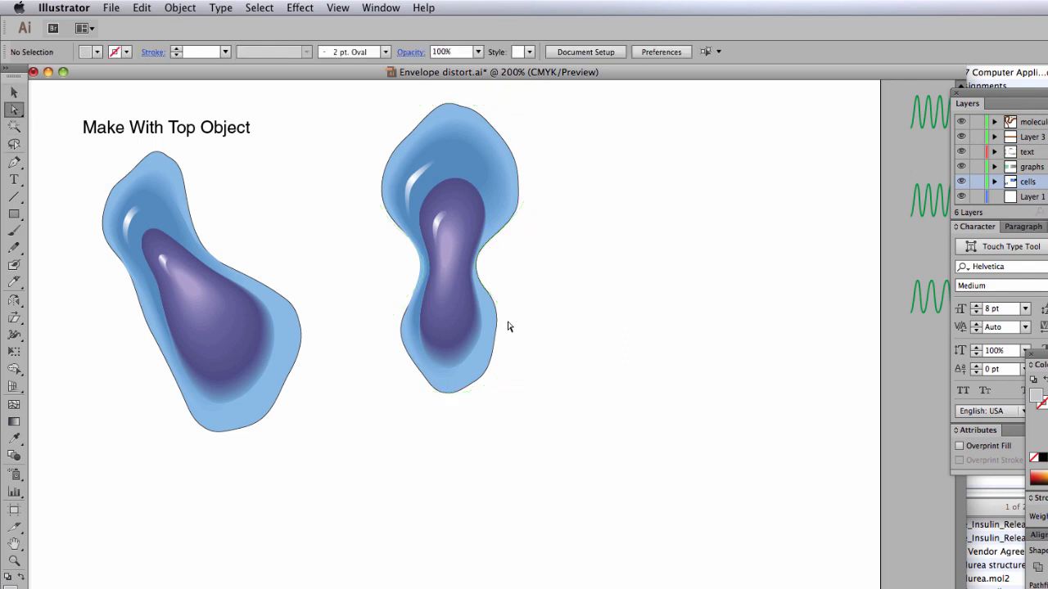
click(506, 326)
click(501, 369)
drag(501, 370, 513, 371)
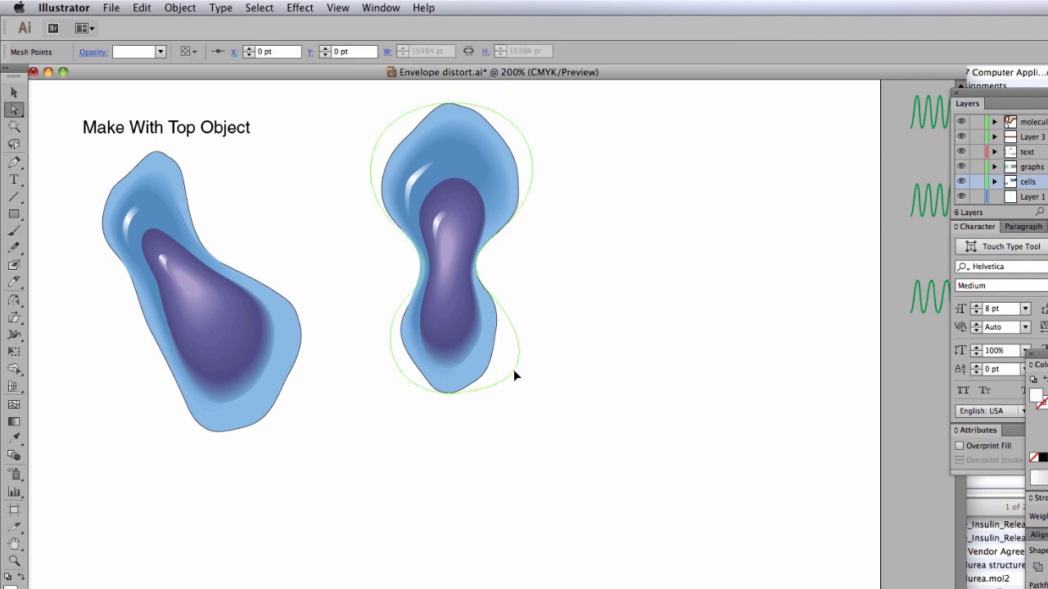
drag(510, 315, 516, 309)
drag(451, 395, 454, 403)
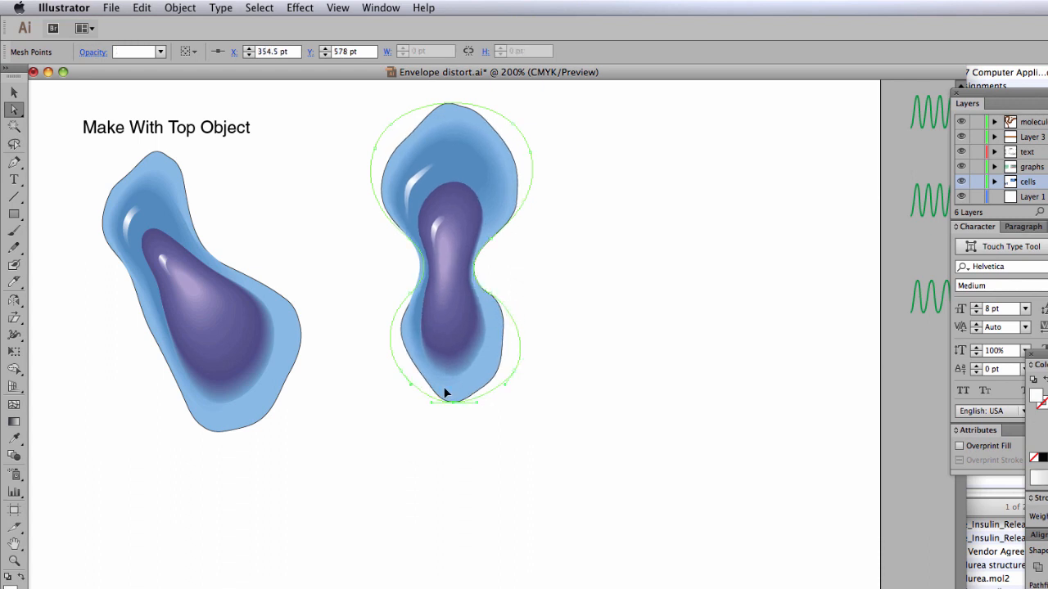
click(412, 295)
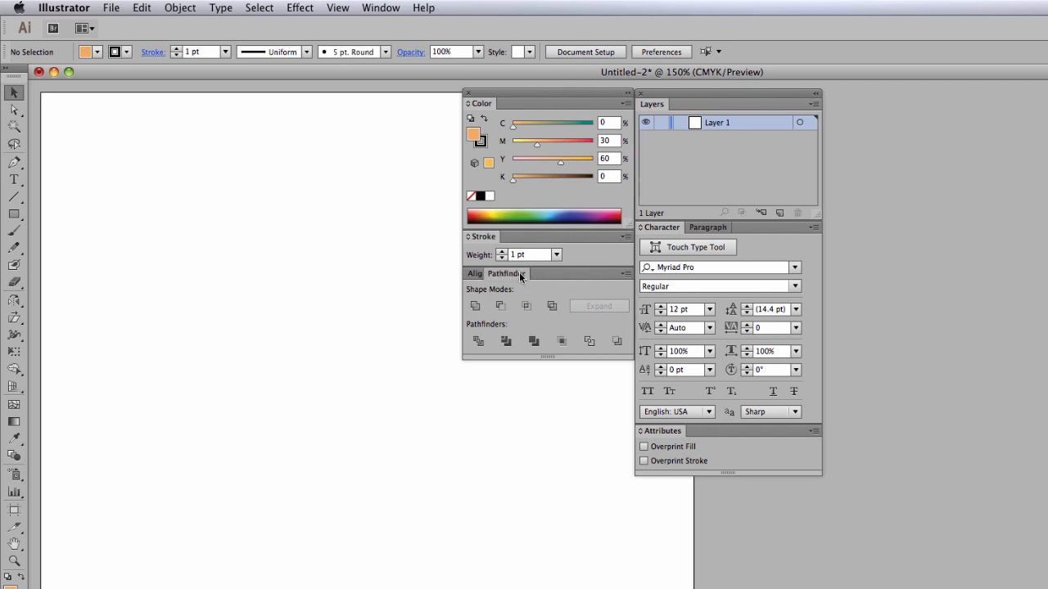
Detach the Pathfinder panel from the Align group, close it and reopen it as a floating panel.
drag(519, 273, 341, 311)
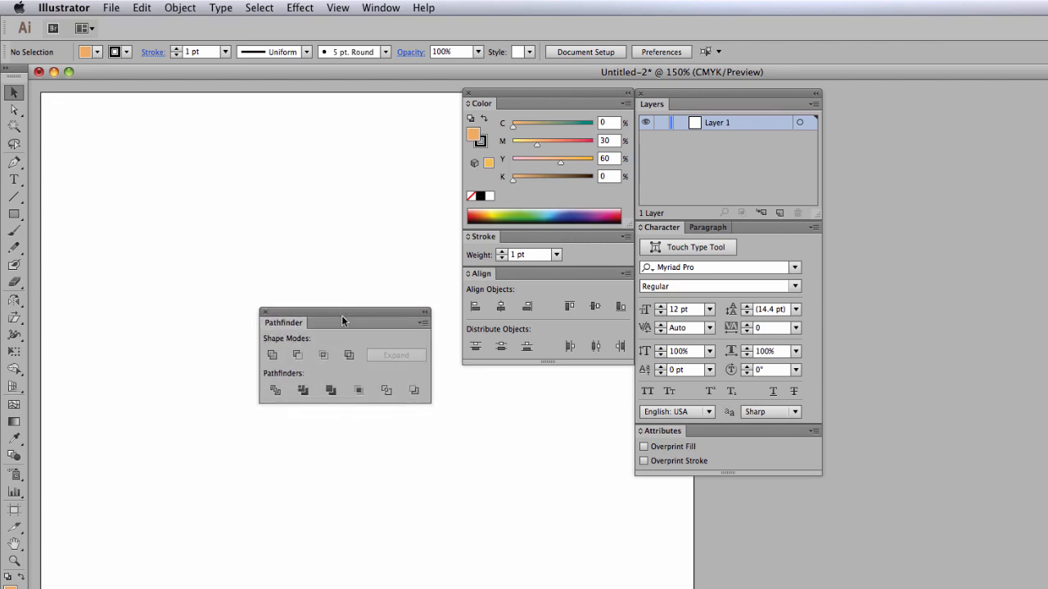
click(265, 312)
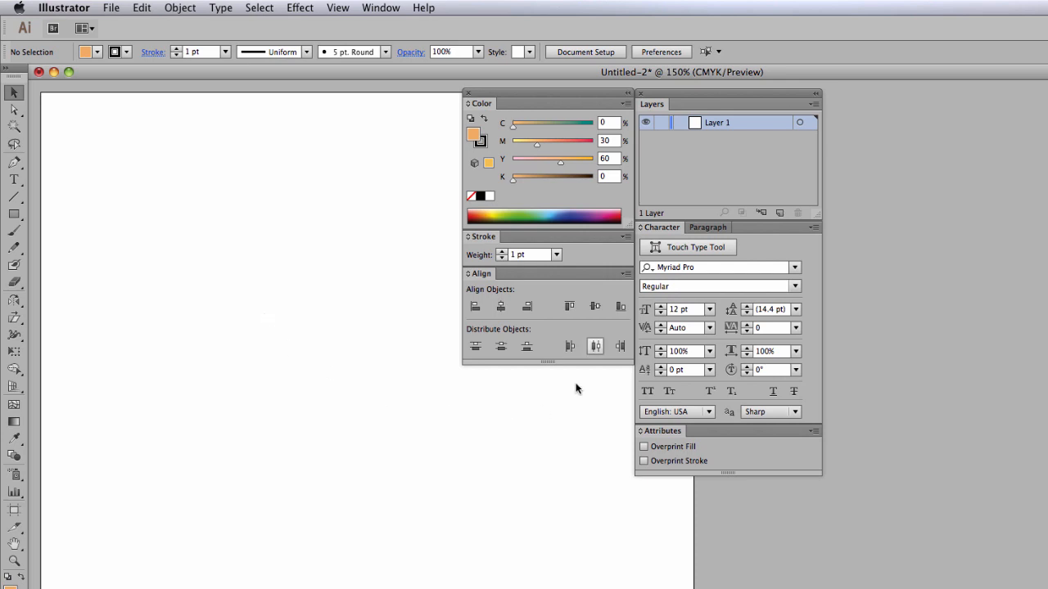
click(379, 8)
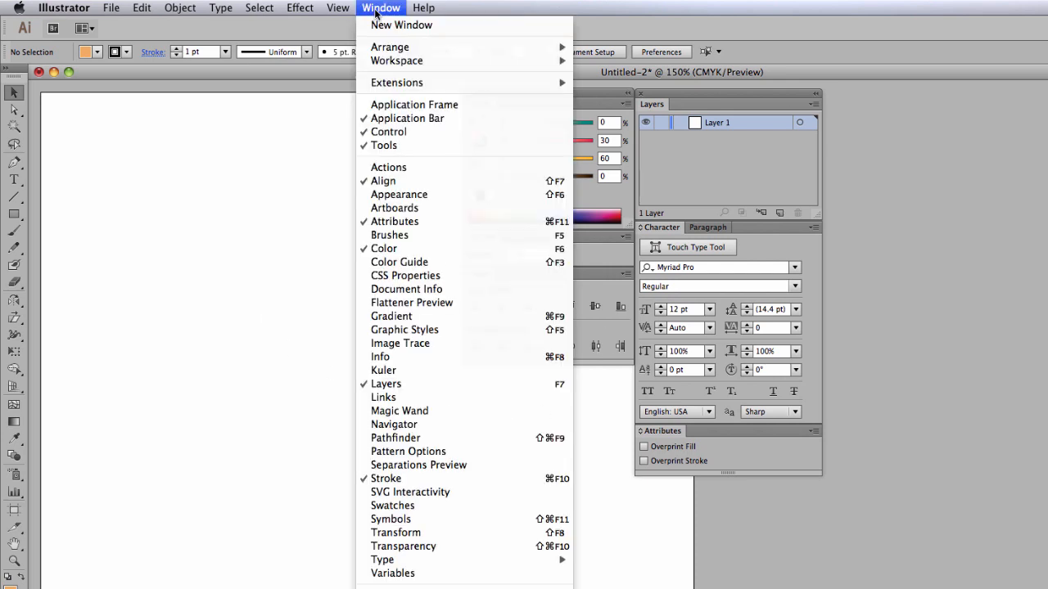
click(370, 440)
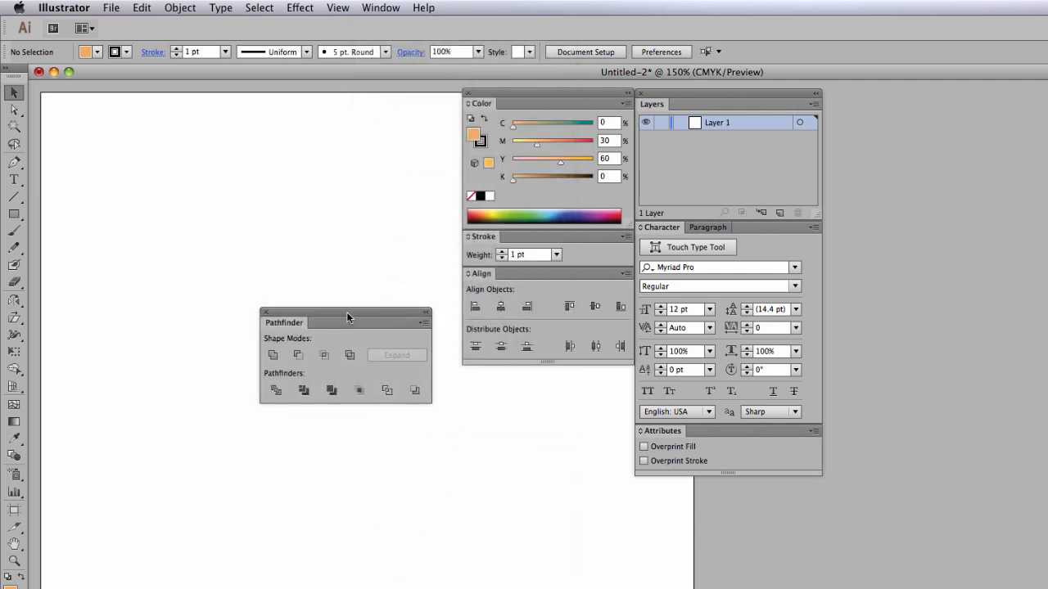
Group the Pathfinder panel with Align again, switch between the two and leave Pathfinder in front.
drag(347, 311, 437, 357)
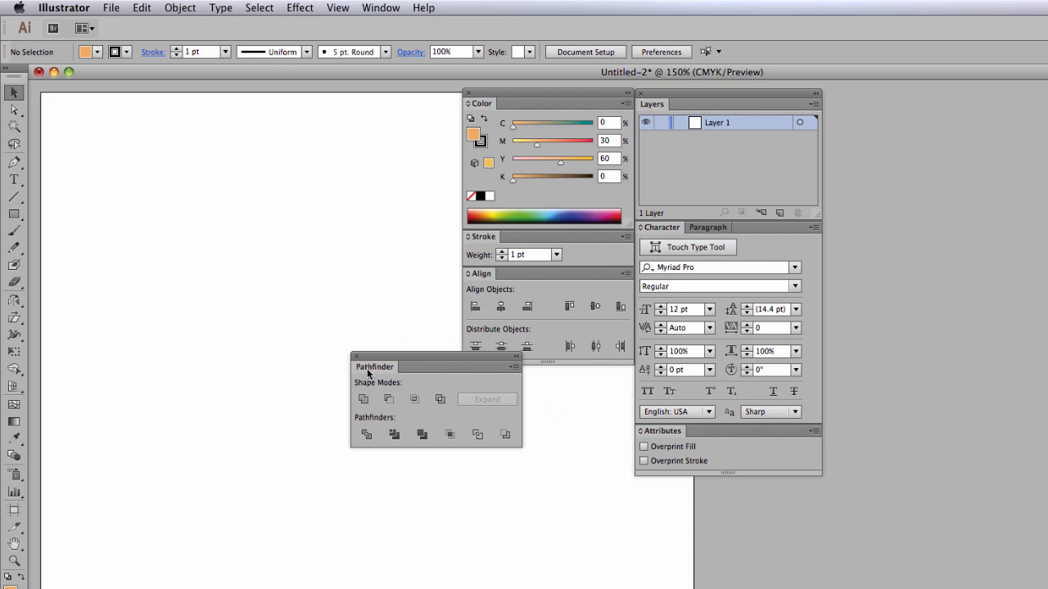
drag(379, 357, 483, 352)
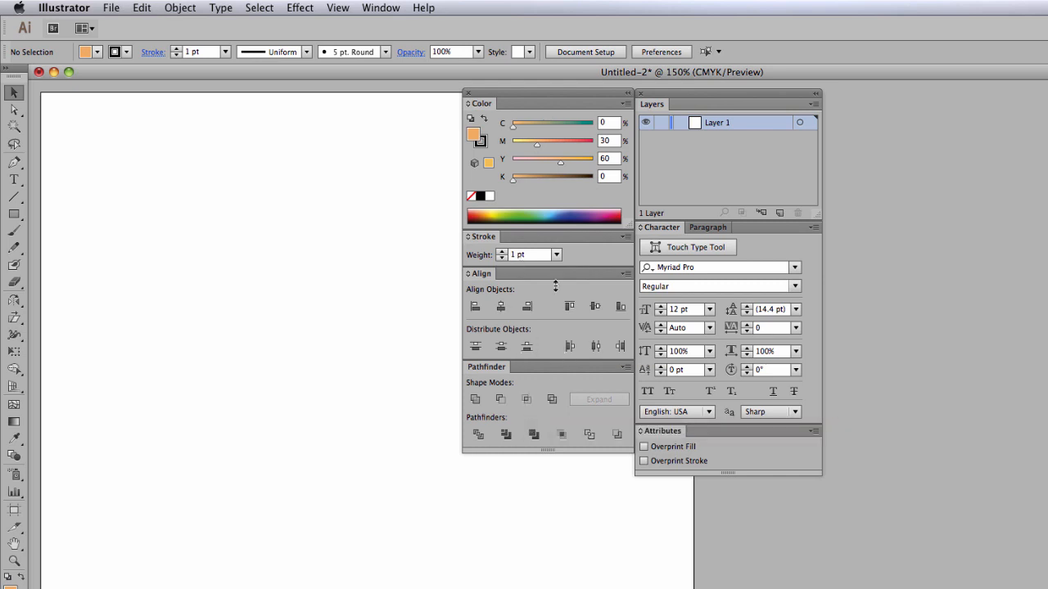
drag(484, 370, 528, 280)
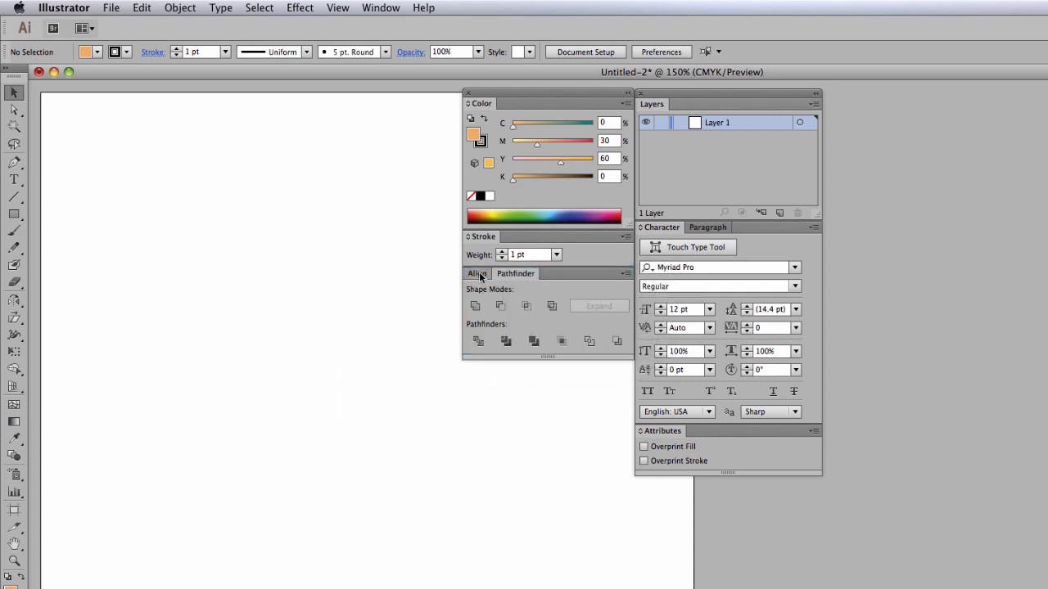
click(480, 273)
click(524, 275)
click(478, 273)
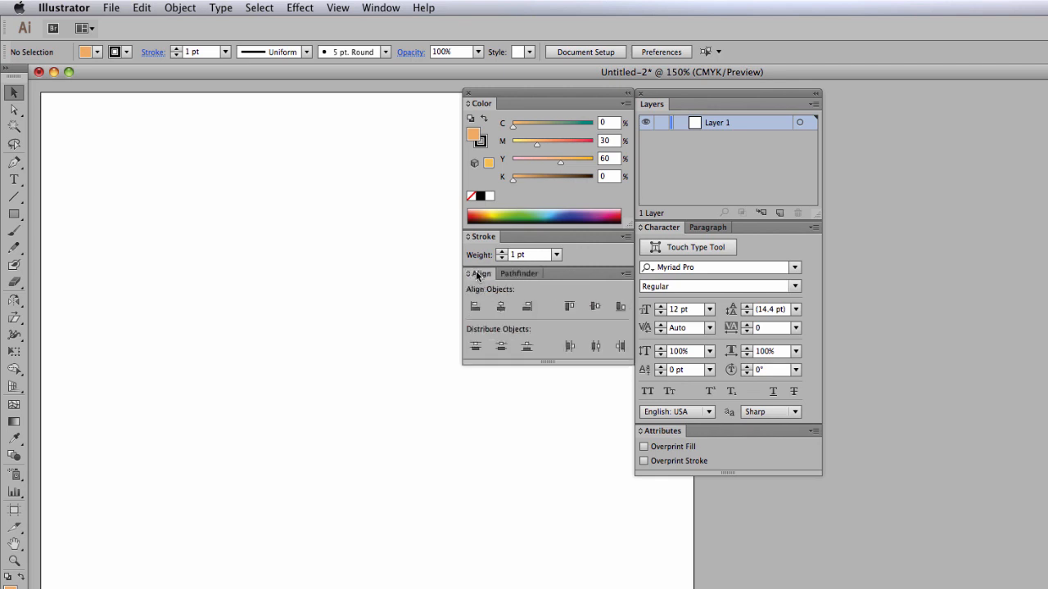
click(521, 276)
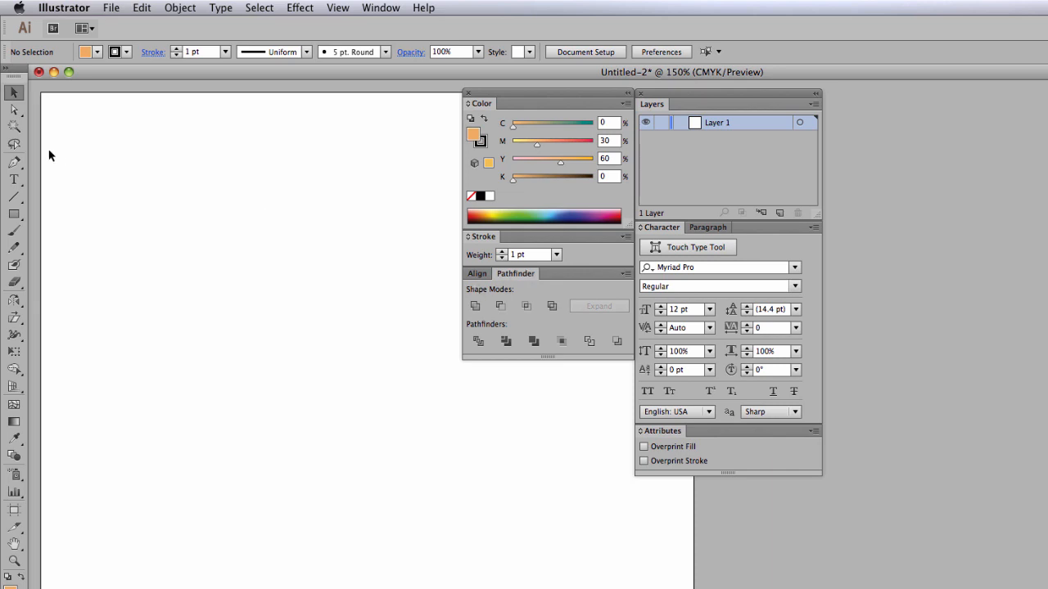
Draw two overlapping orange ellipses, about 125 × 110 pt and about 169 × 141 pt, the larger overlapping the smaller one's lower right.
click(14, 215)
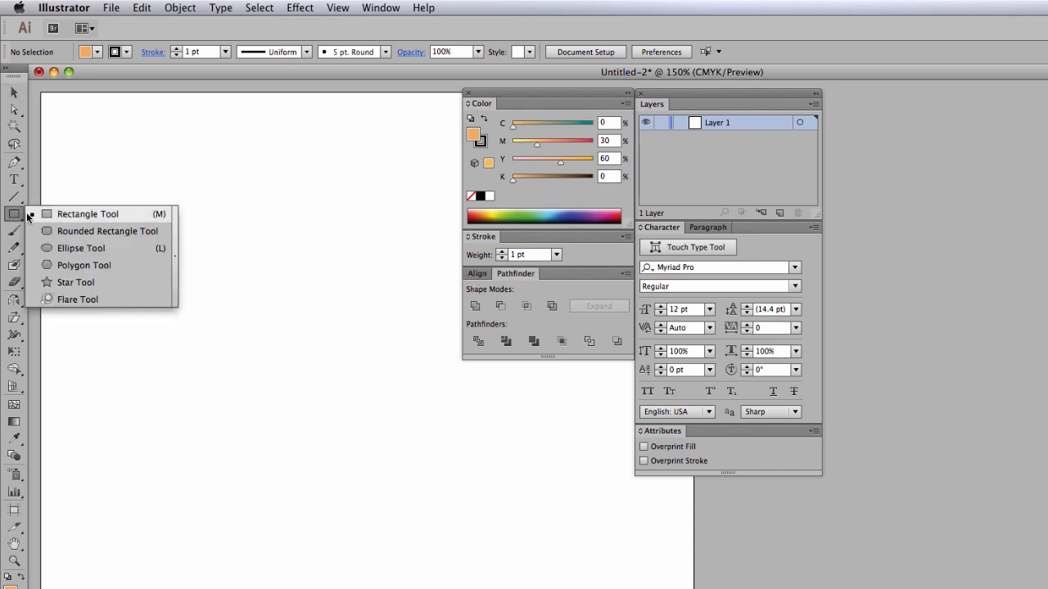
click(94, 248)
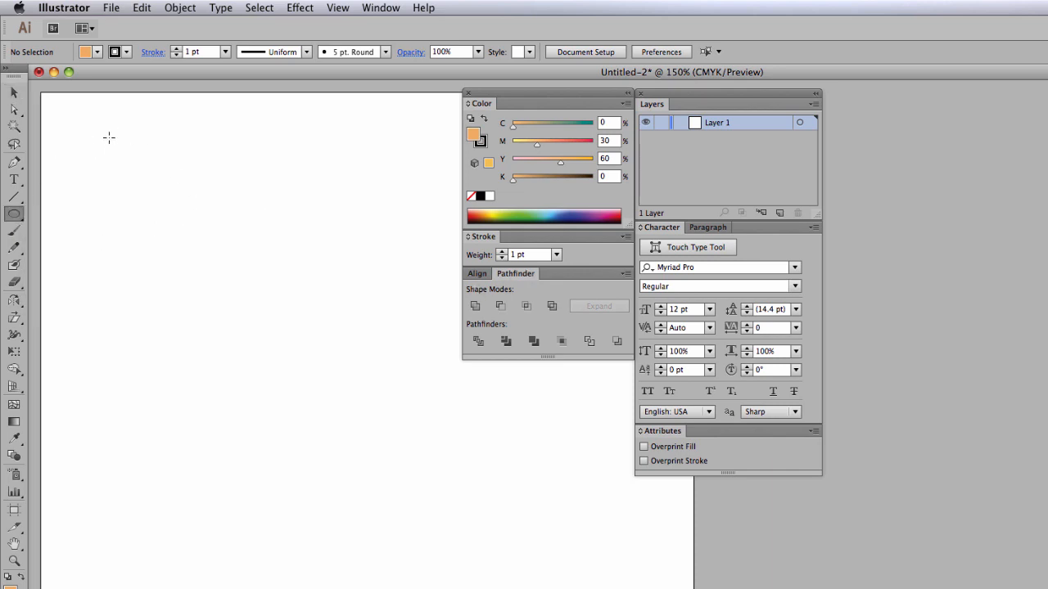
drag(100, 139, 235, 256)
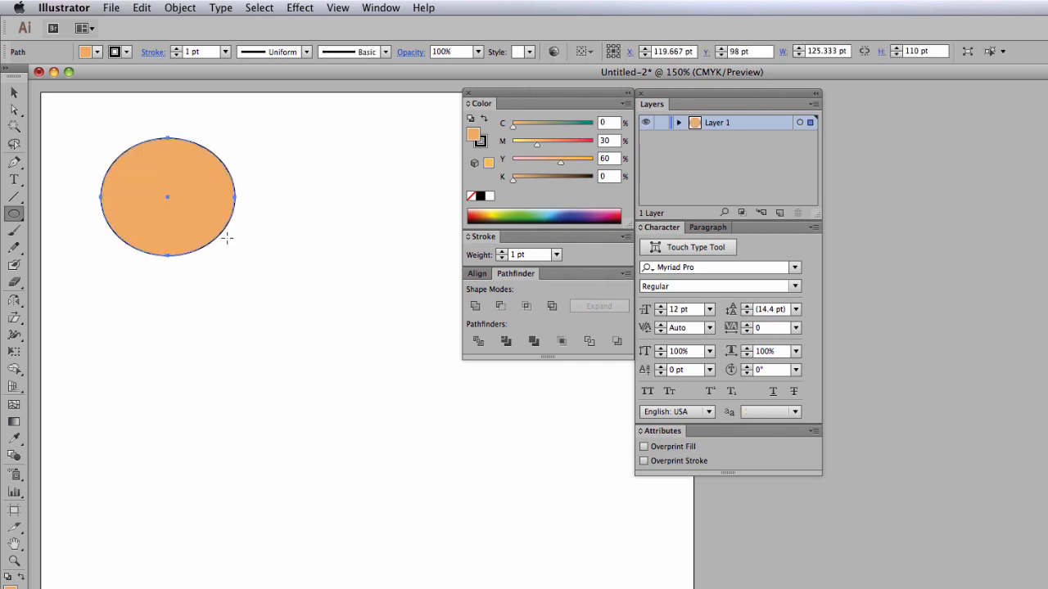
drag(189, 182, 370, 333)
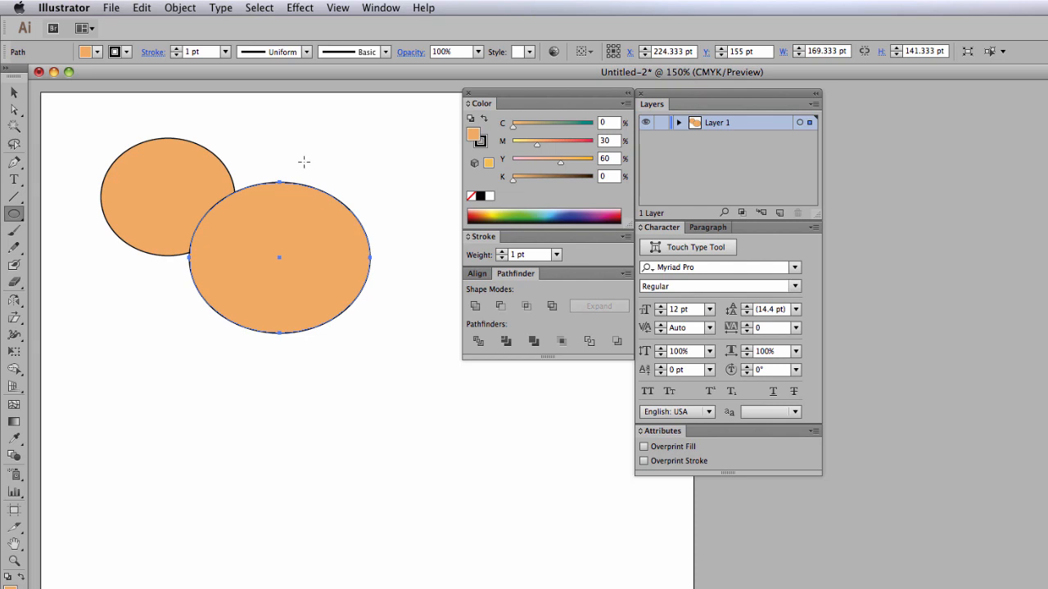
click(14, 92)
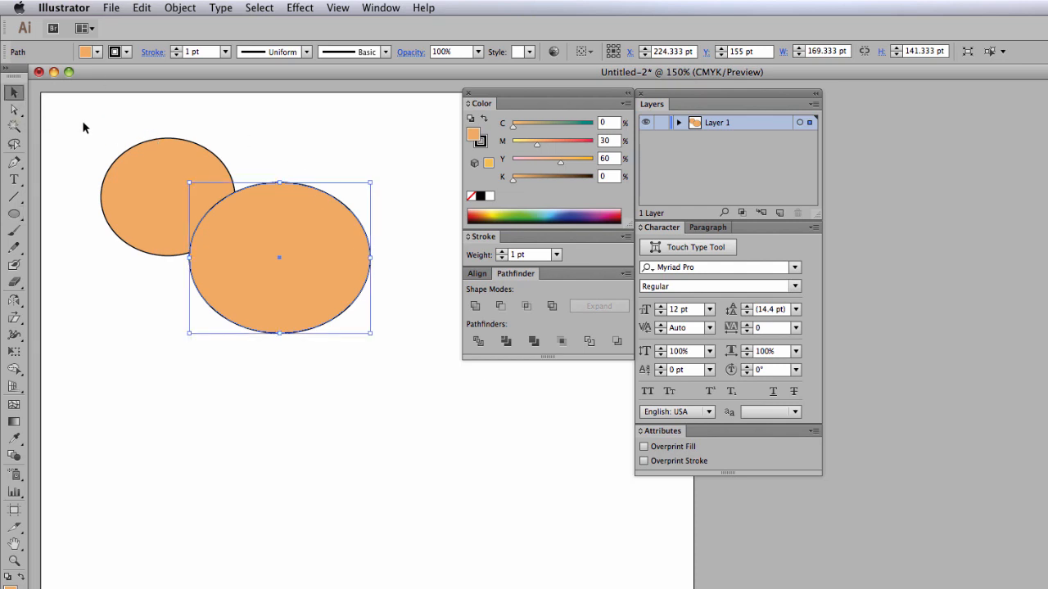
Unite the two overlapping ellipses into one shape, and undo the merge.
drag(82, 121, 392, 354)
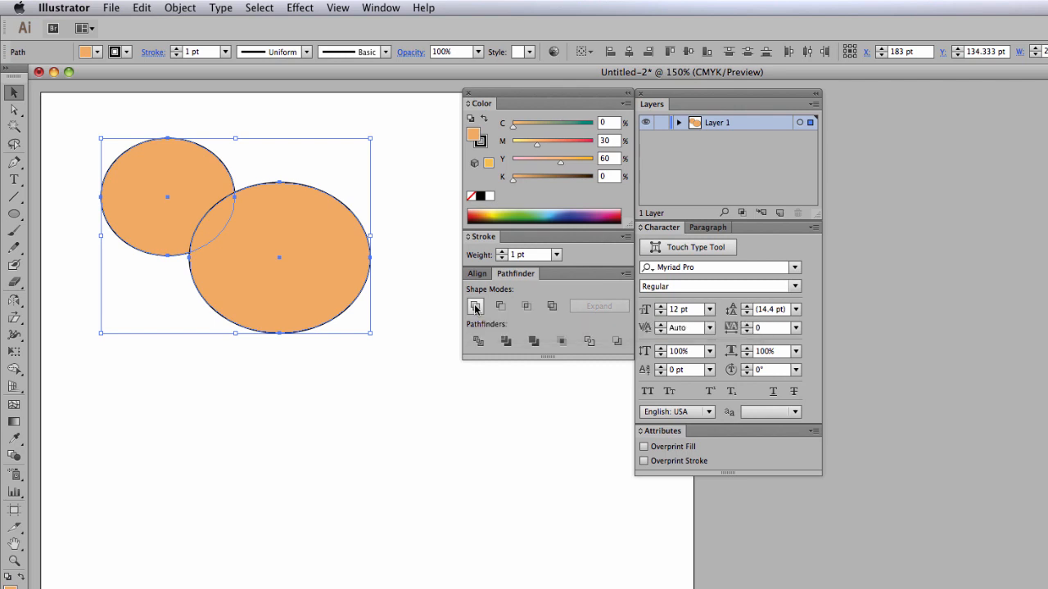
click(474, 307)
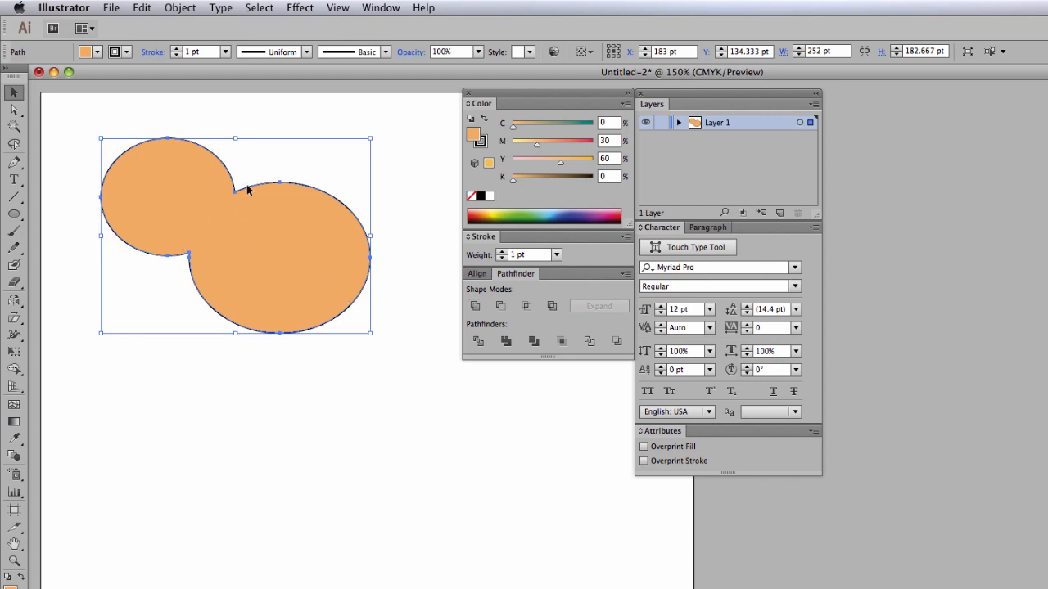
click(141, 8)
click(151, 26)
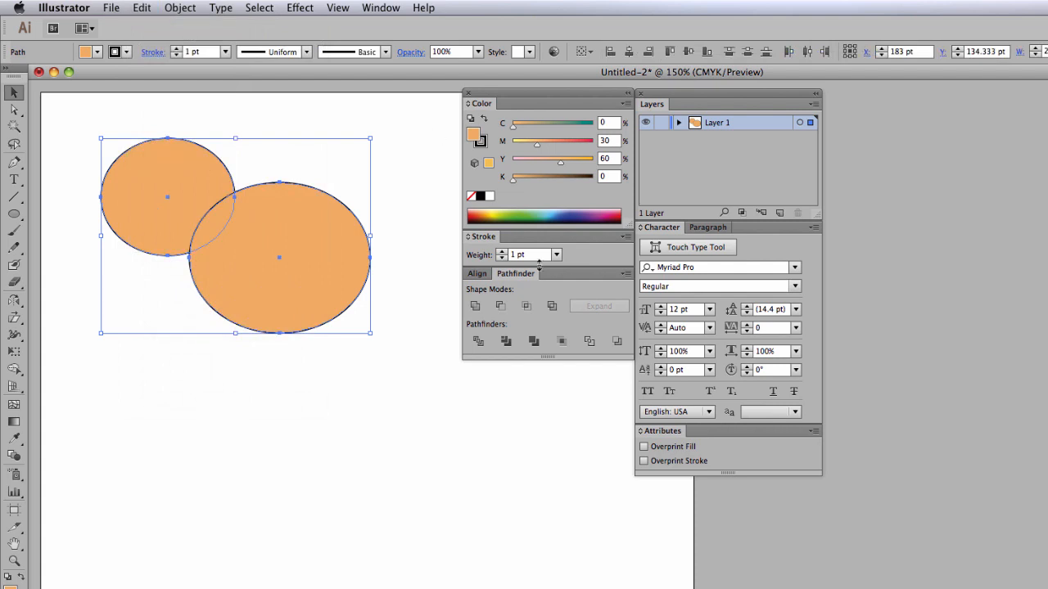
Subtract the larger front ellipse from the smaller one with Minus Front, and undo the subtraction.
click(500, 308)
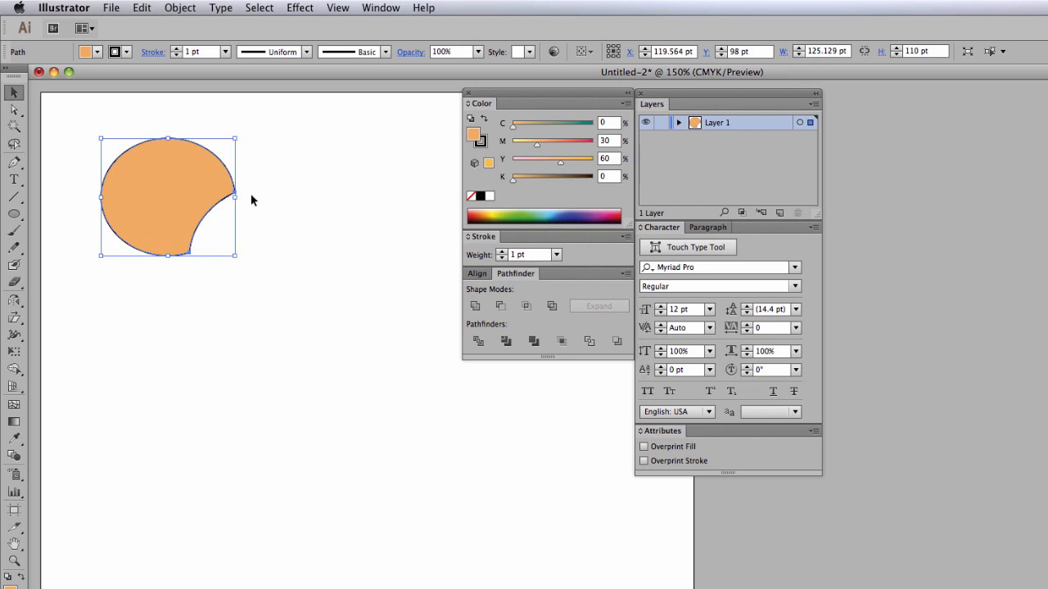
click(143, 9)
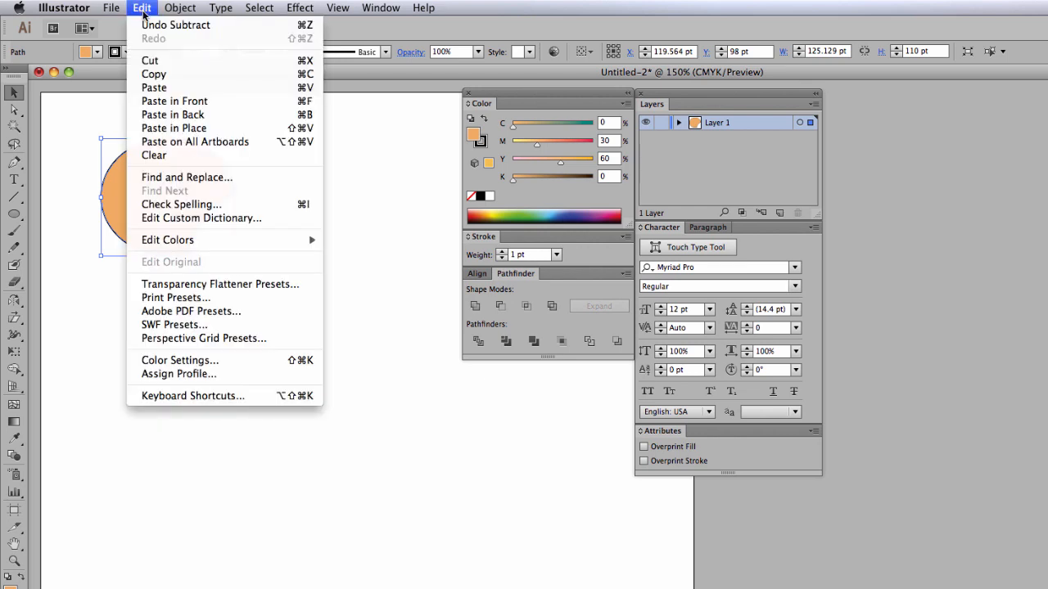
click(175, 25)
Draw an ellipse about 67 × 61 pt inside the larger ellipse and cut it out with Minus Front.
click(14, 213)
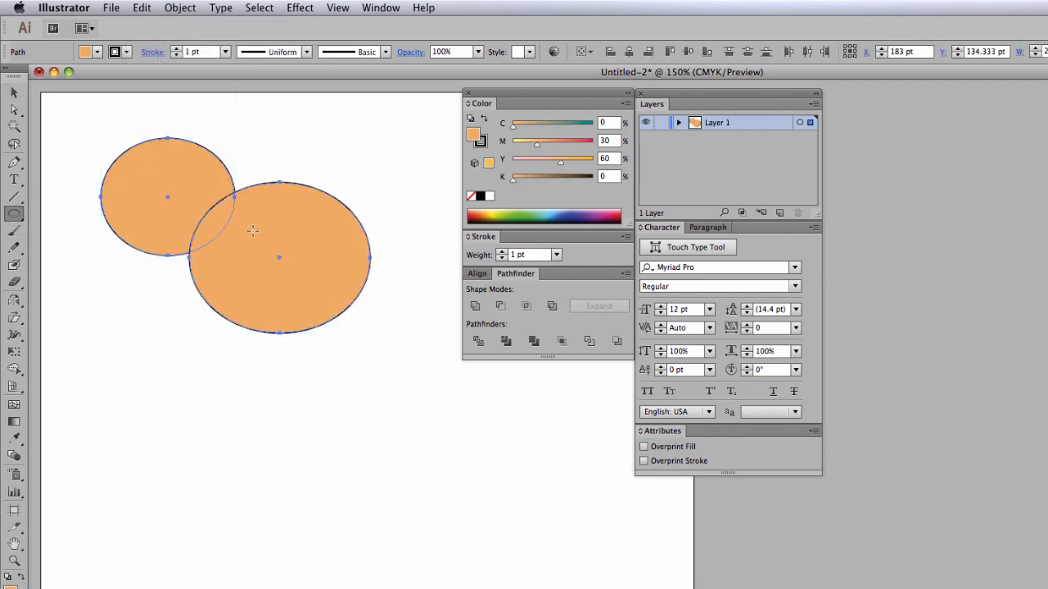
drag(262, 230, 333, 295)
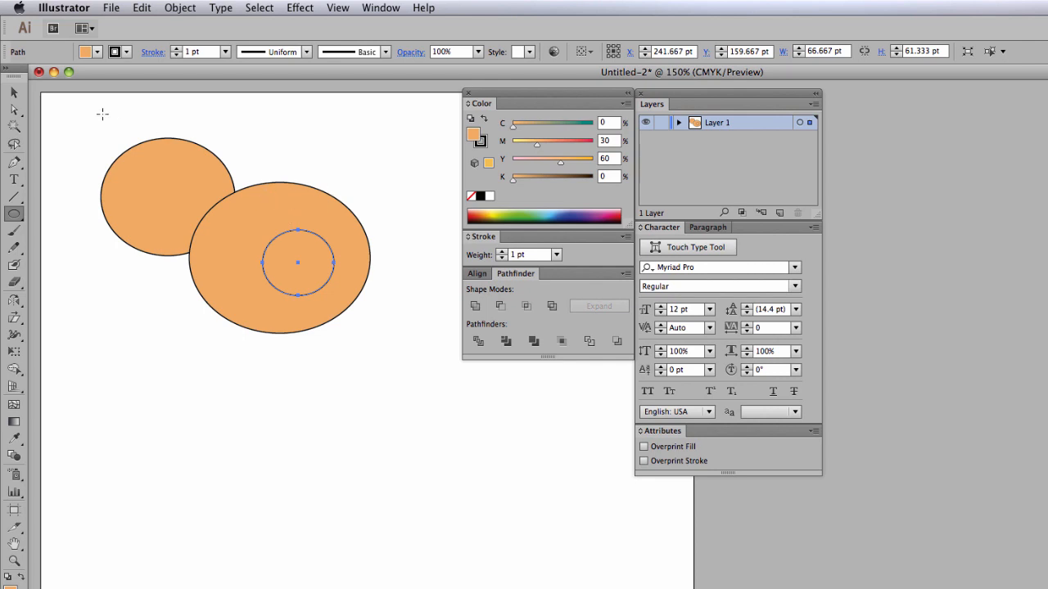
click(12, 95)
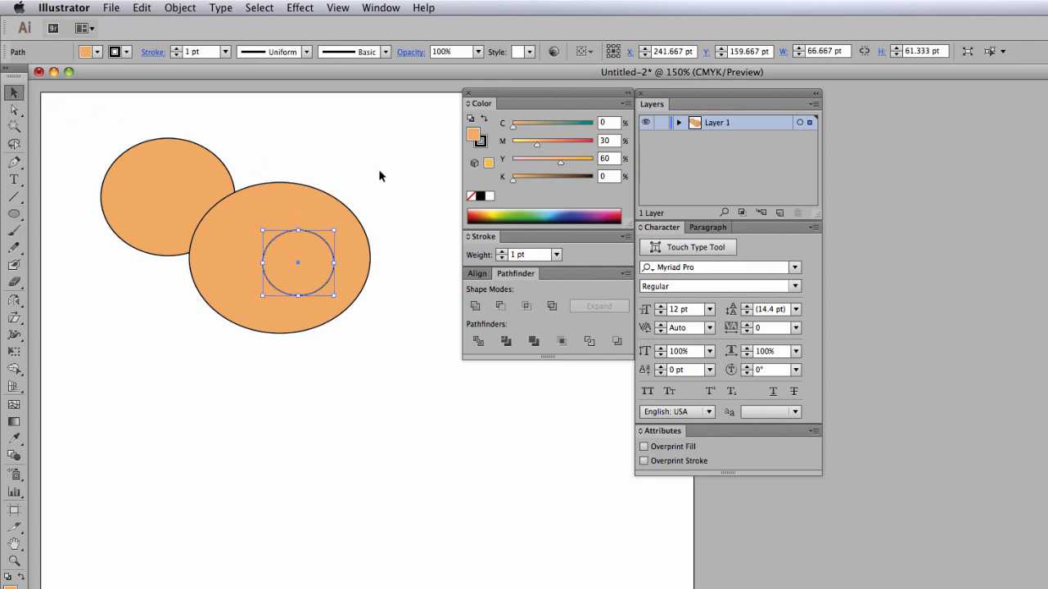
drag(379, 174, 300, 323)
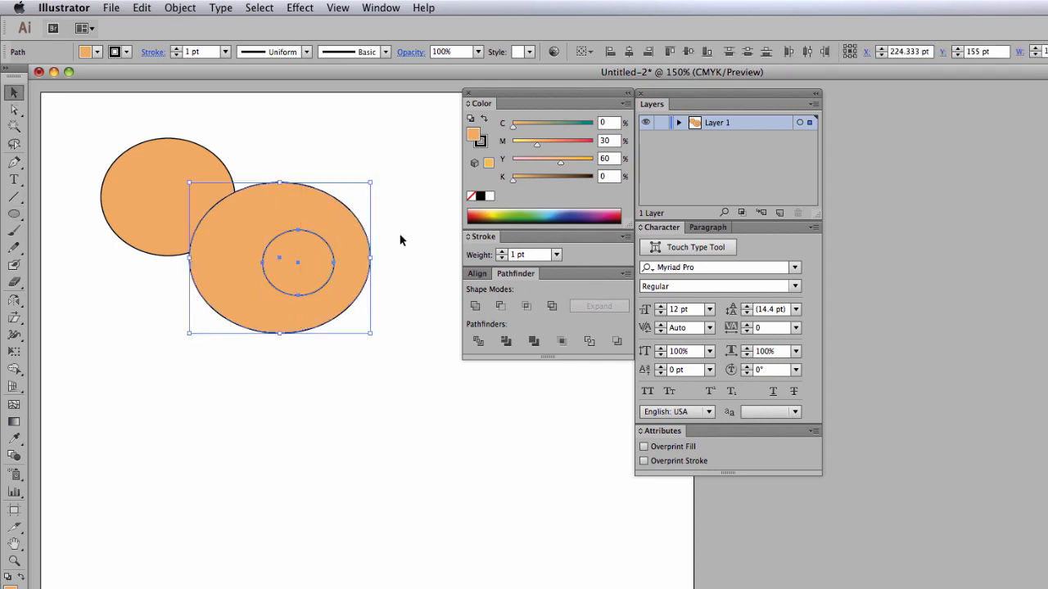
click(500, 308)
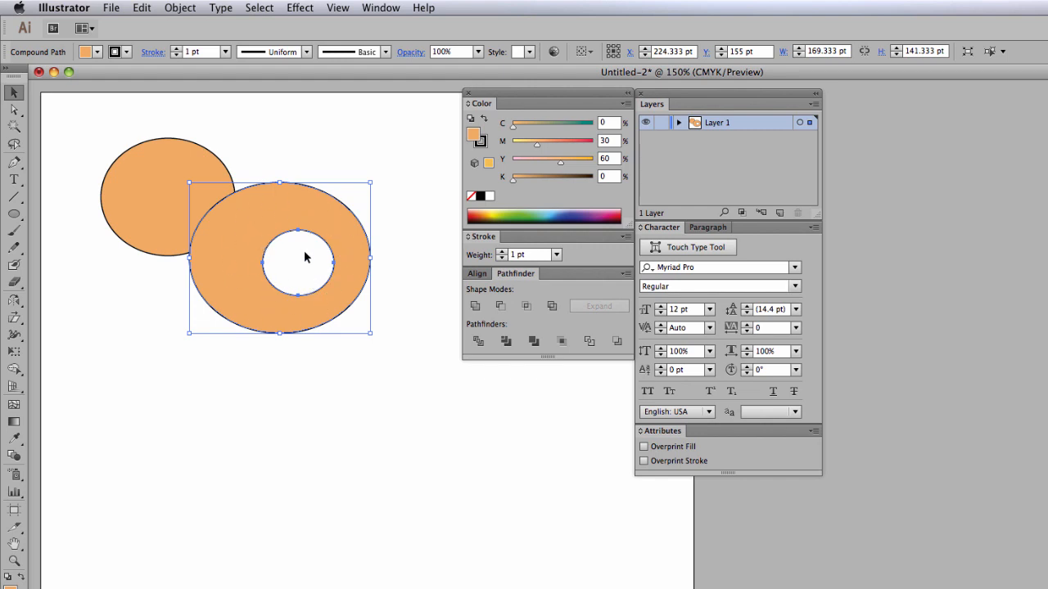
Move the smaller ellipse behind the ring to about X 181 pt, Y 131 pt, partly across its hole.
click(150, 117)
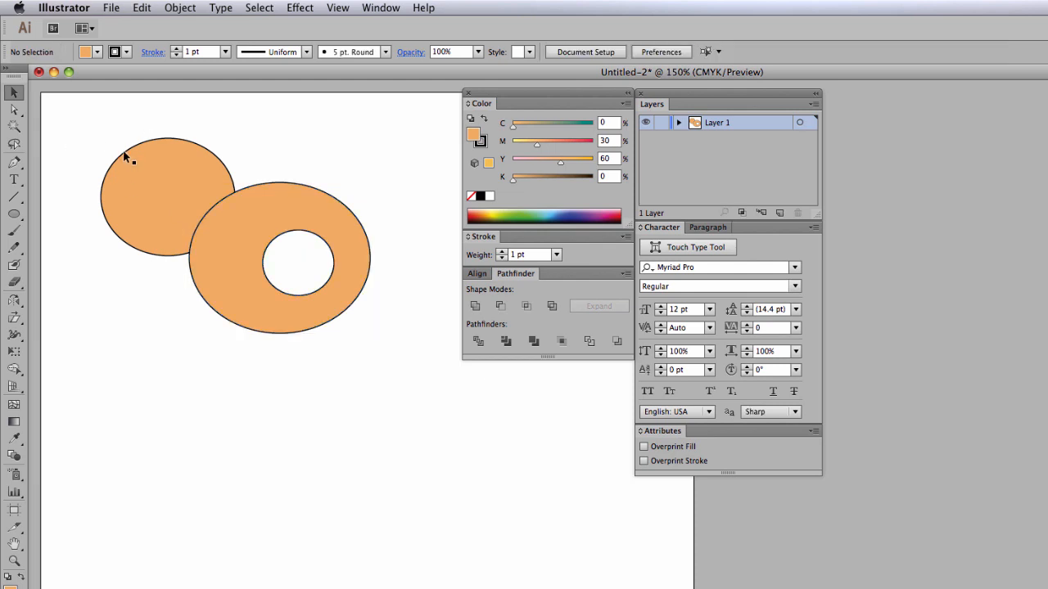
drag(134, 159, 175, 187)
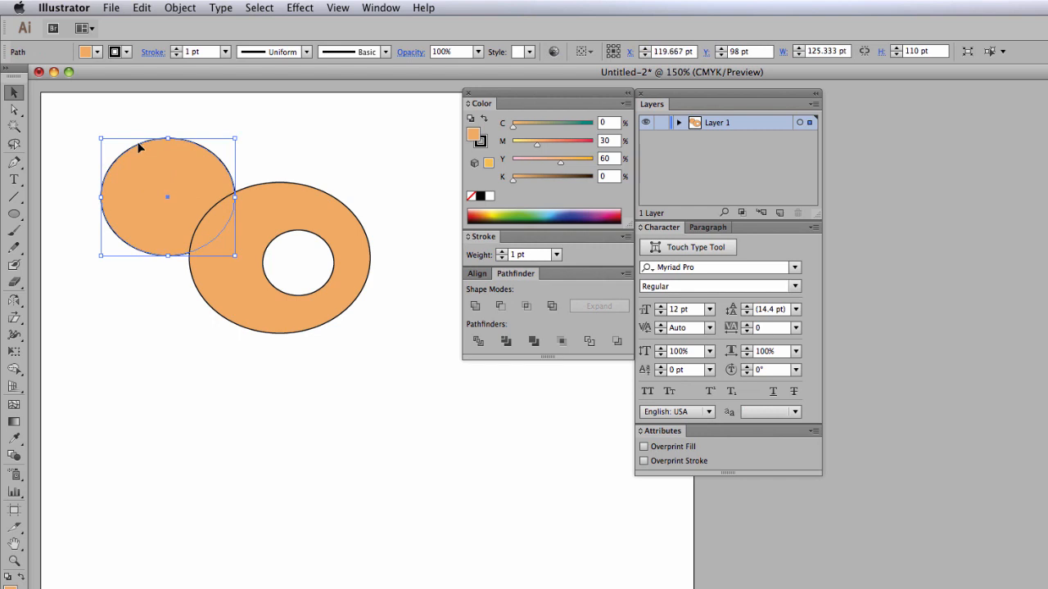
drag(139, 146, 196, 186)
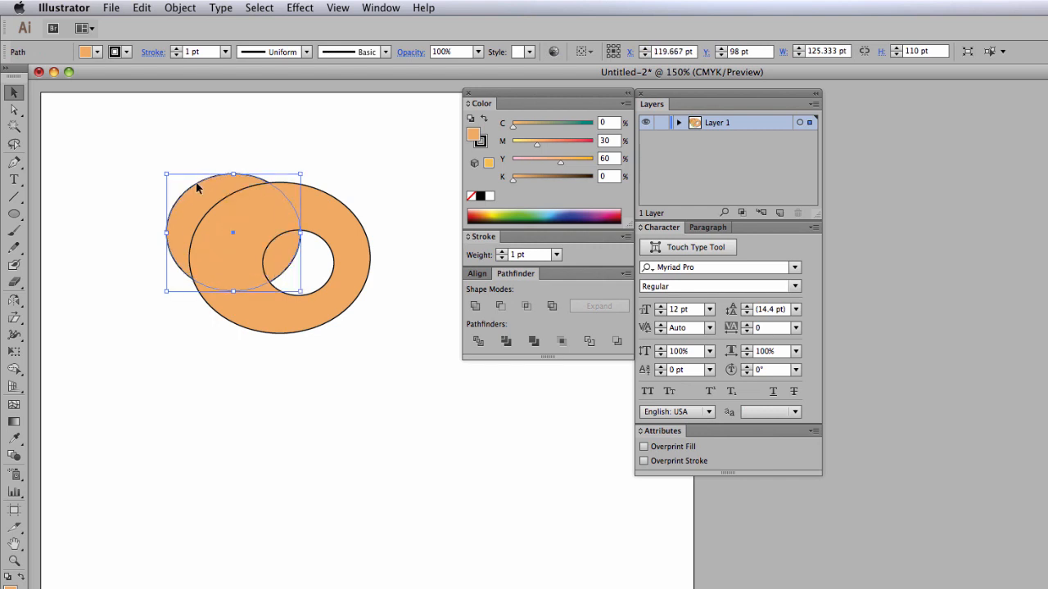
click(347, 158)
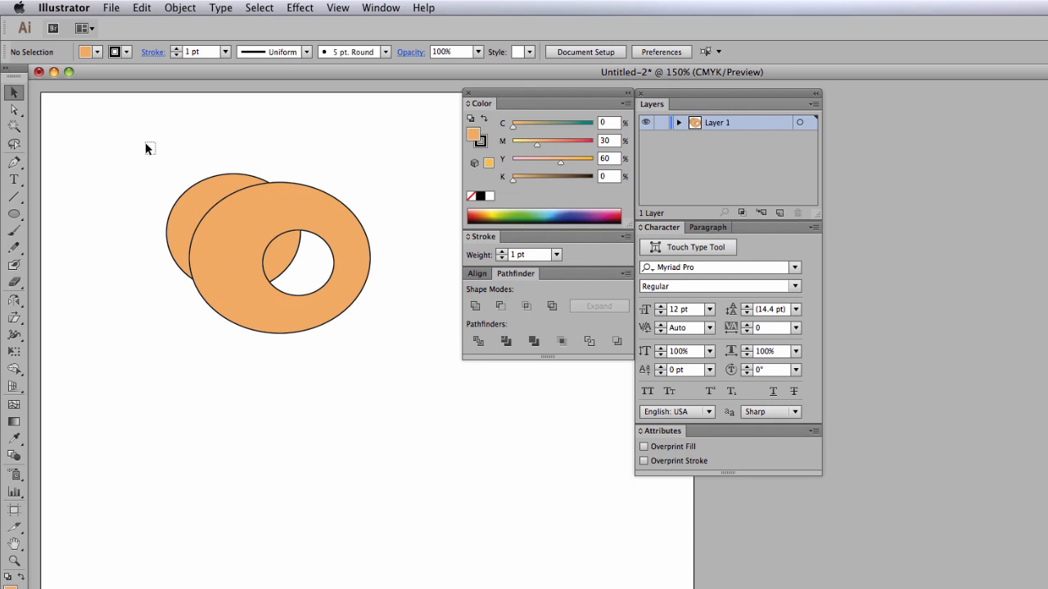
Delete all the ellipses and draw two overlapping orange hexagons, about 114 × 112 pt and 136 × 135 pt.
drag(145, 142, 412, 345)
key(Delete)
click(14, 214)
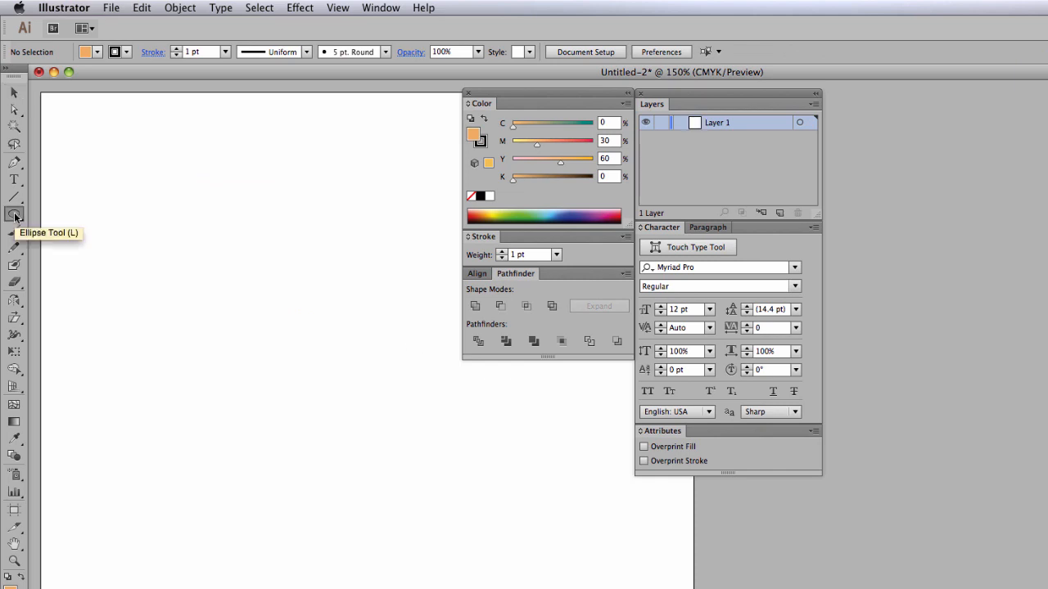
drag(14, 215, 114, 248)
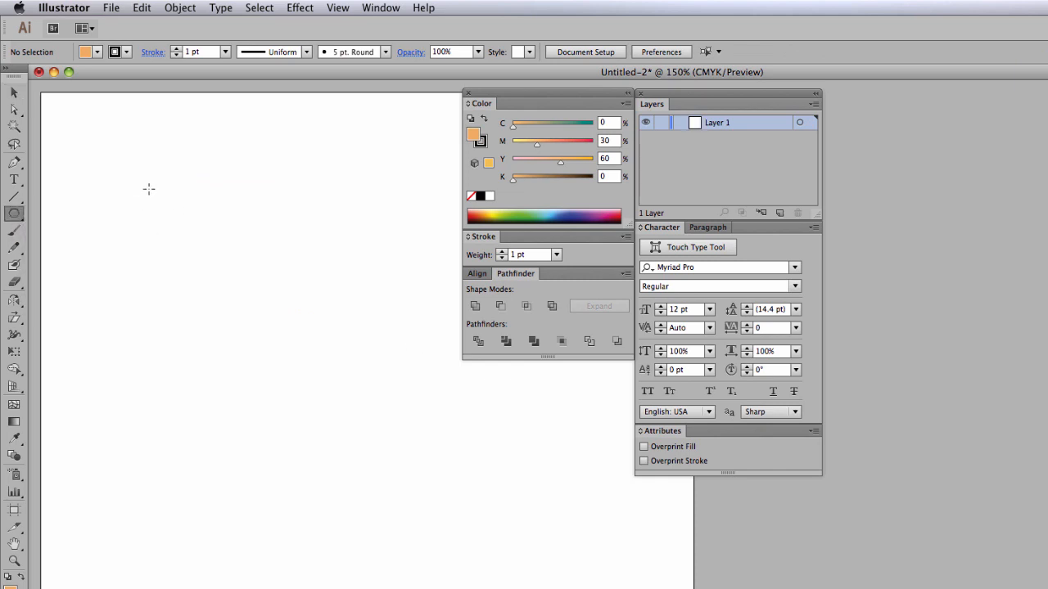
drag(147, 187, 192, 235)
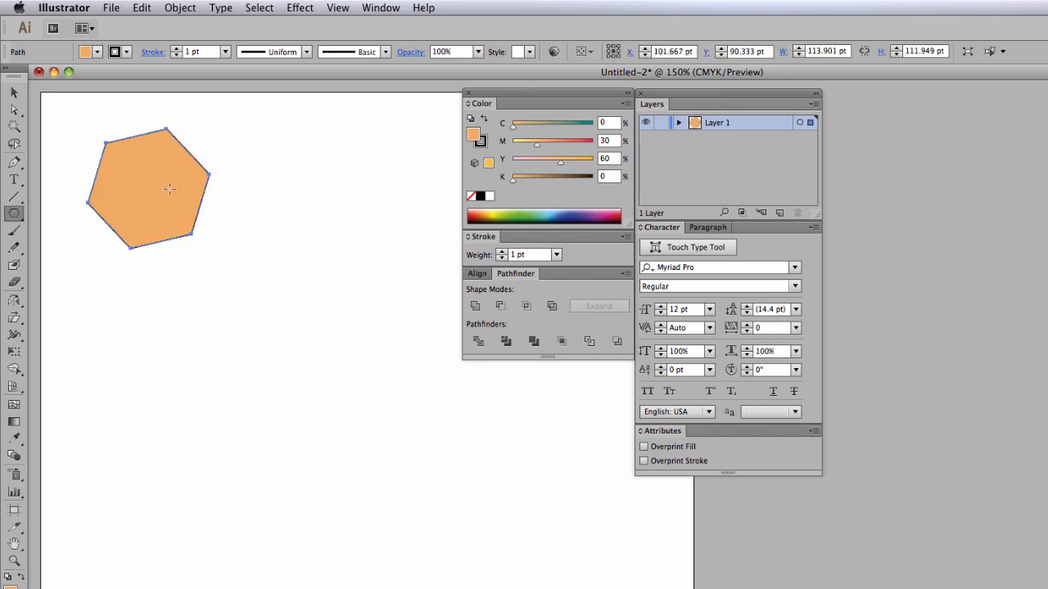
drag(169, 188, 214, 243)
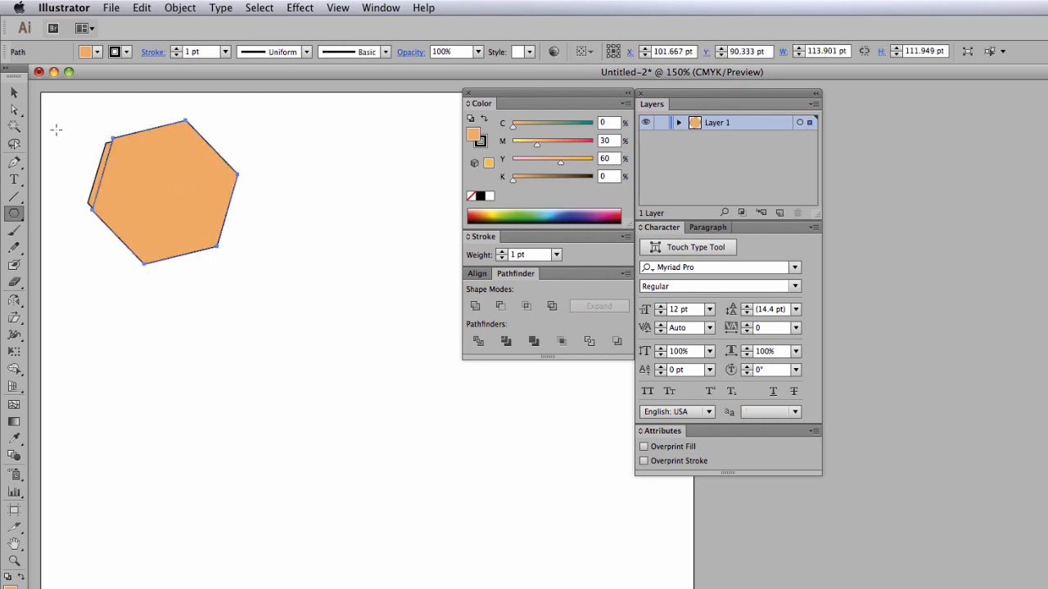
Offset the larger hexagon to the smaller one's lower right, and move both together to about X 214 pt, Y 140 pt.
click(13, 92)
drag(227, 164, 277, 199)
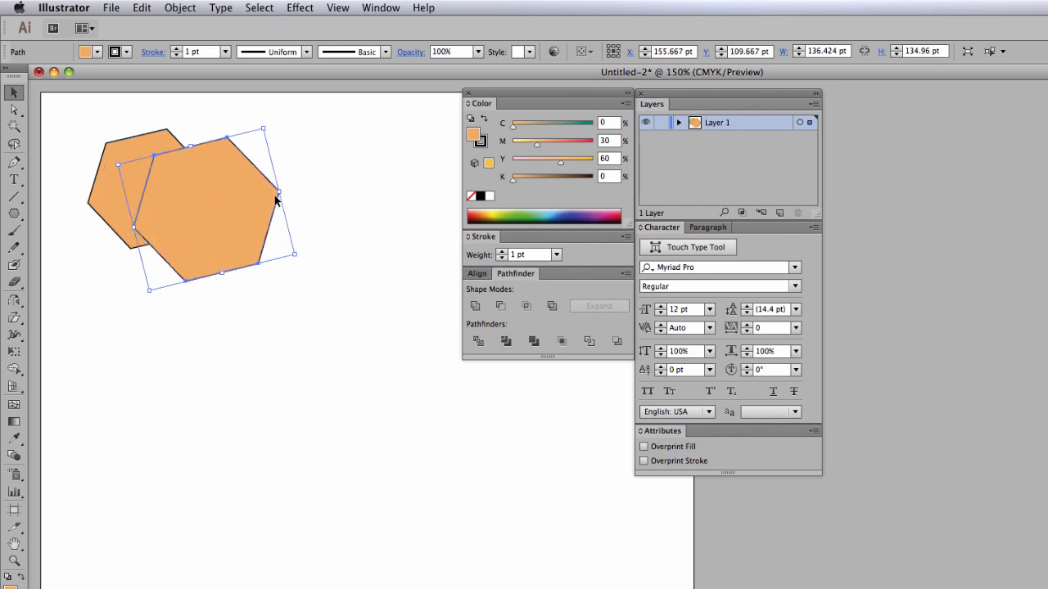
drag(105, 118, 296, 188)
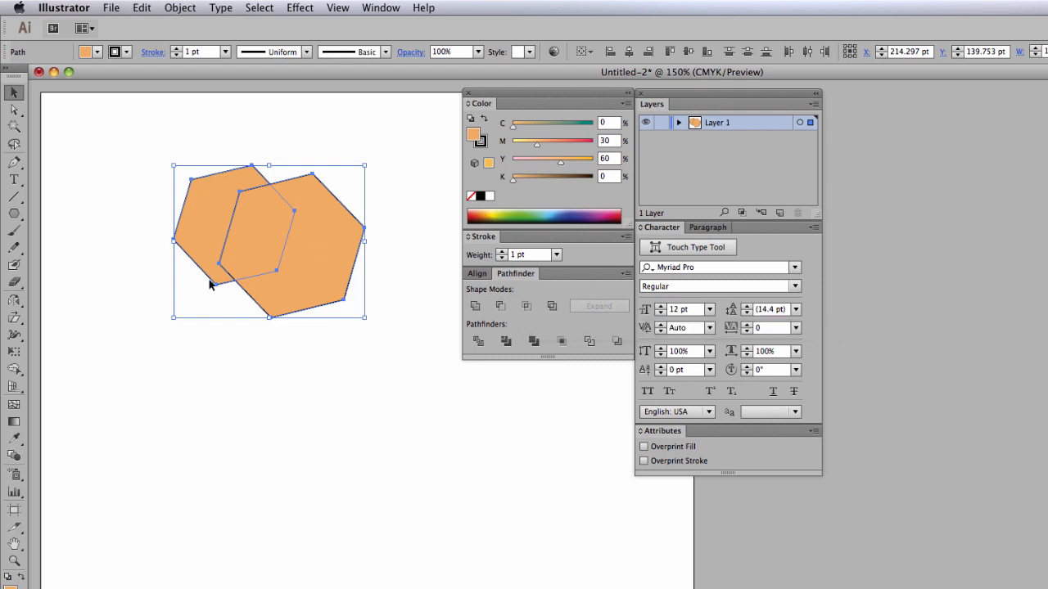
Intersect the two hexagons to keep only their overlapping area, and undo the operation.
click(526, 307)
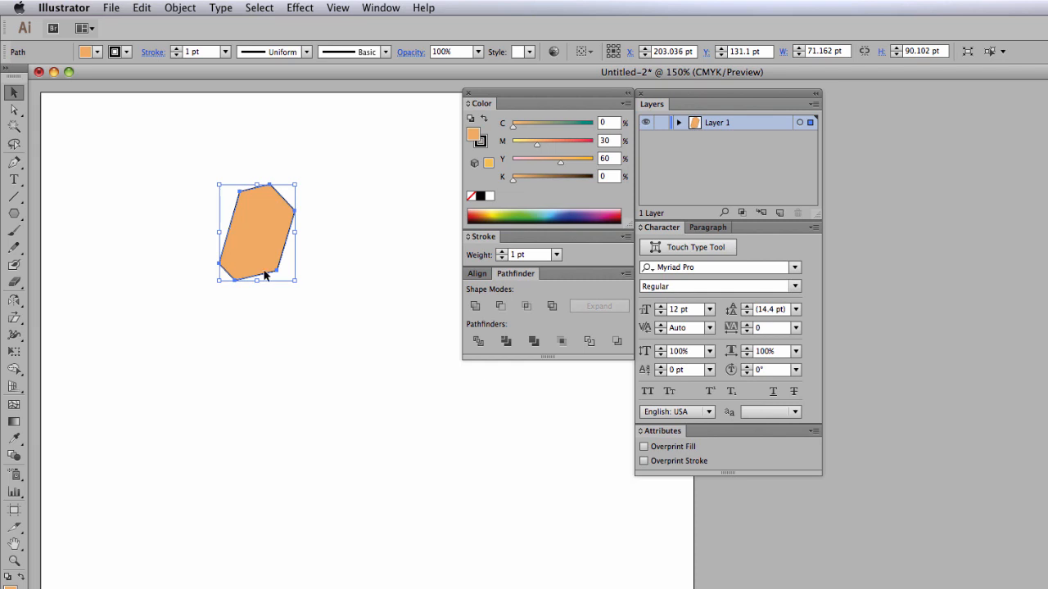
click(143, 9)
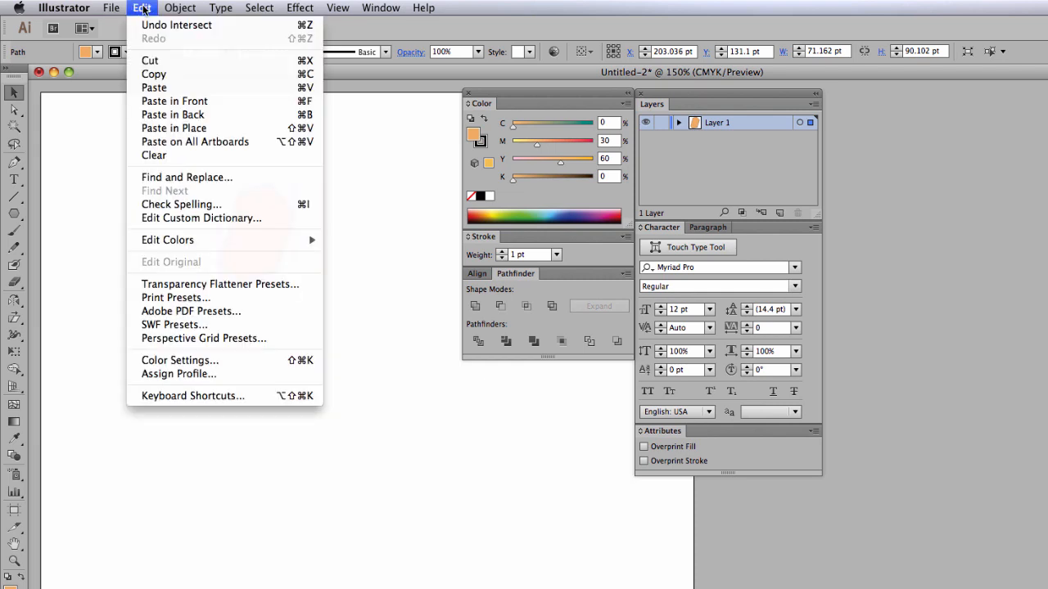
click(141, 24)
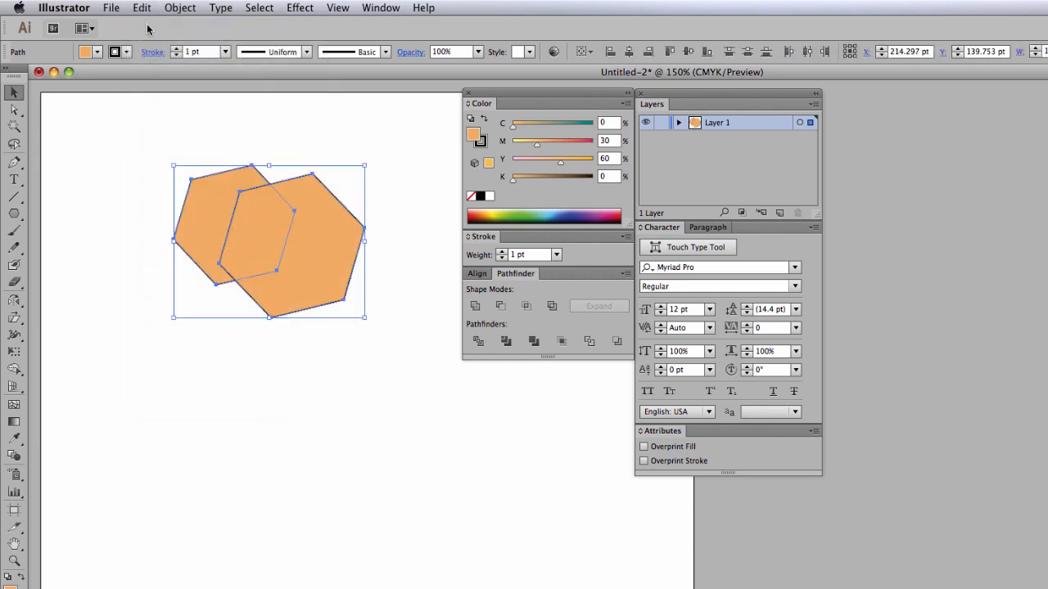
Exclude the overlapping area of the two hexagons, and undo the exclusion.
click(552, 308)
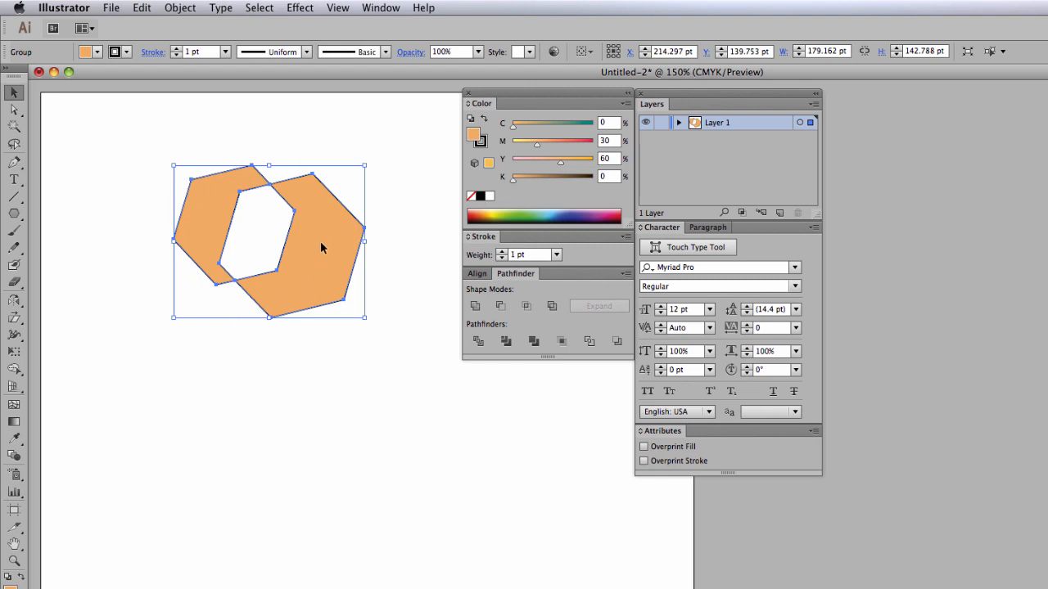
click(142, 7)
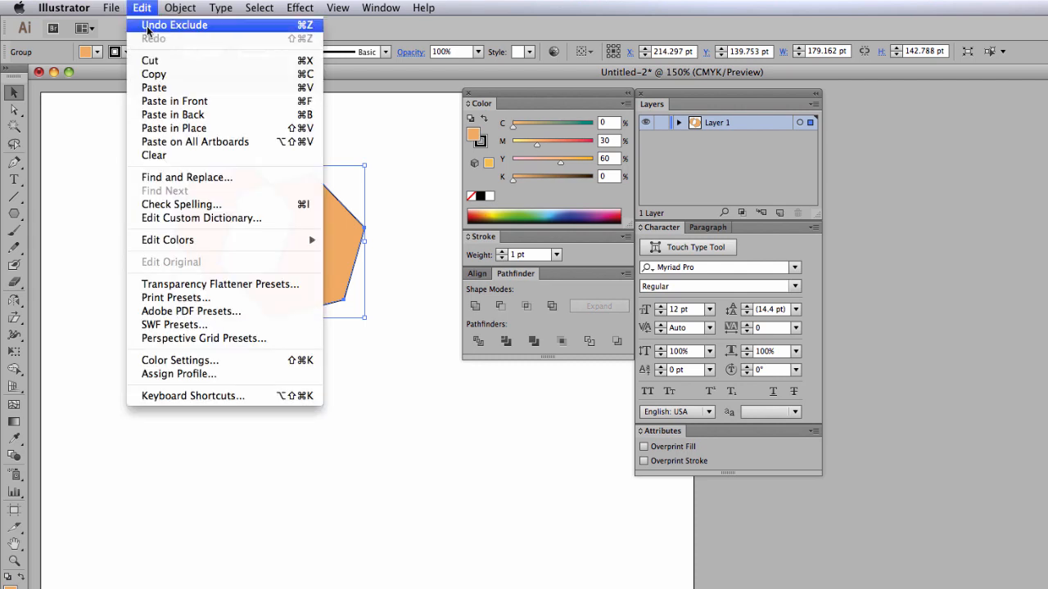
click(147, 30)
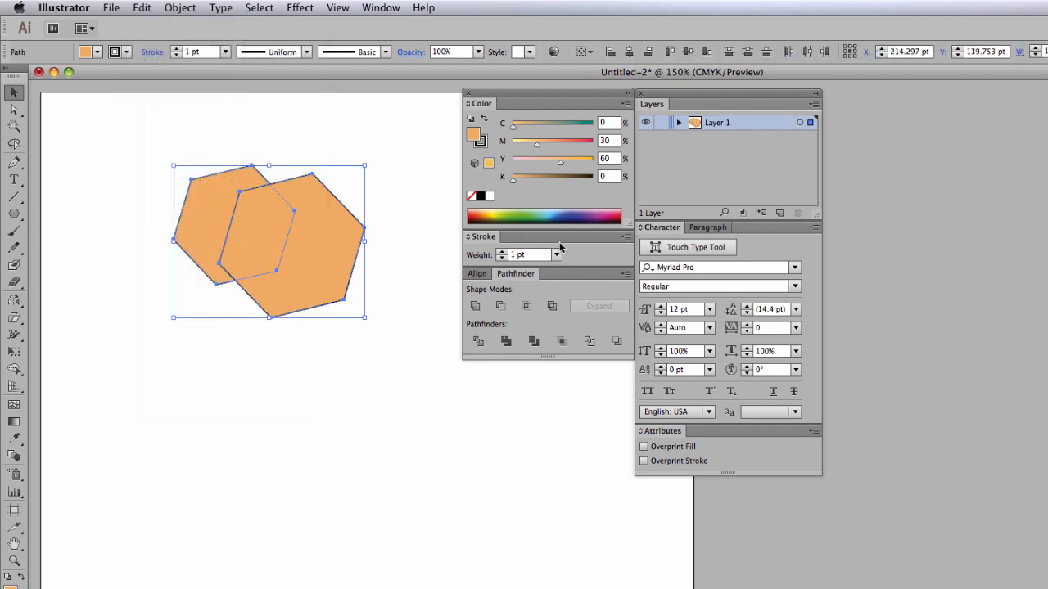
Divide the two hexagons into separate pieces along their overlapping edges, and deselect the artwork.
click(477, 342)
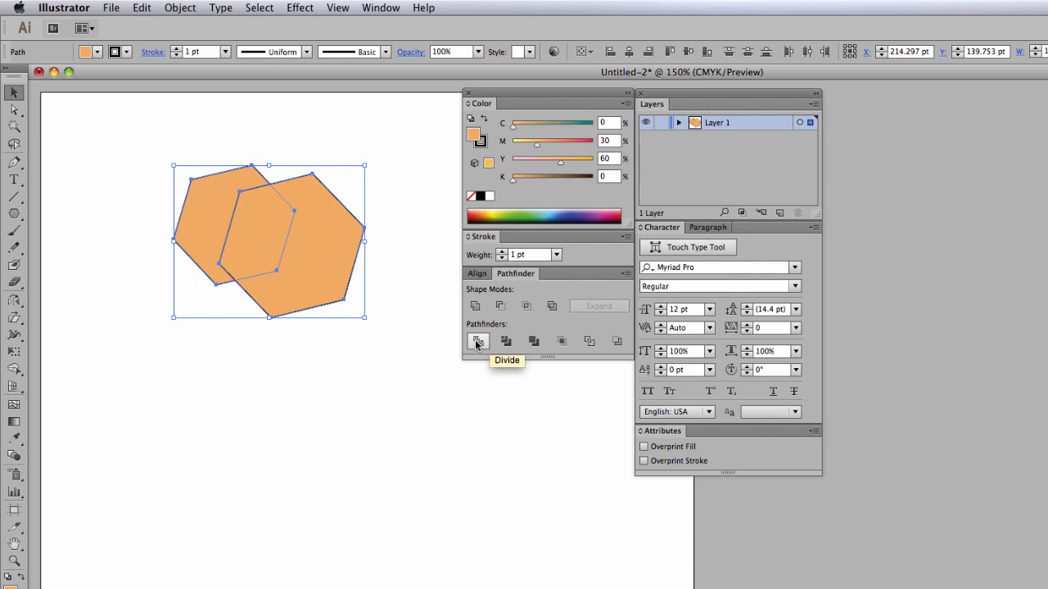
click(478, 343)
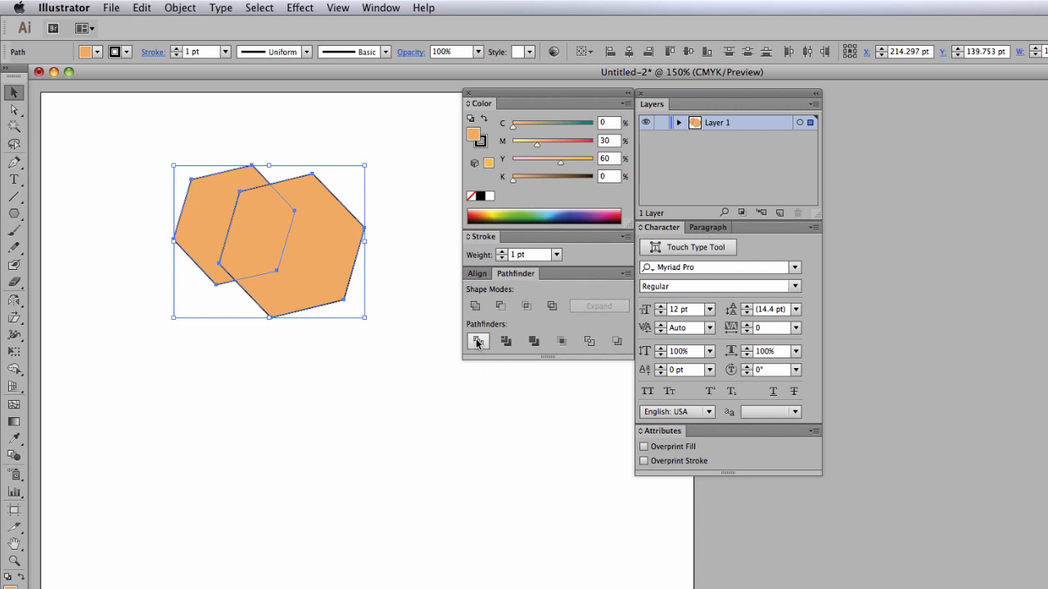
click(478, 342)
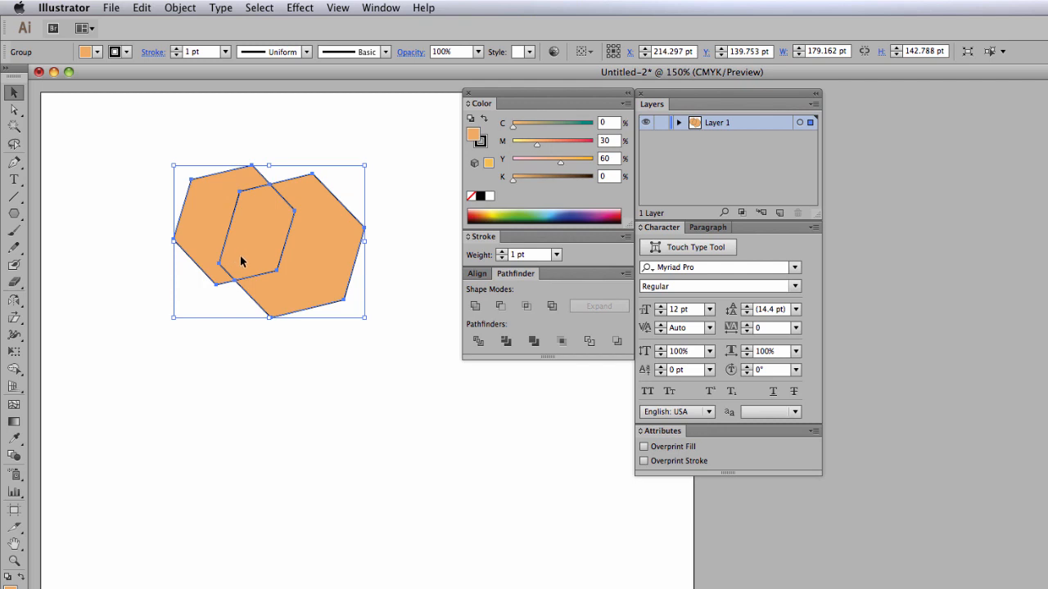
click(108, 124)
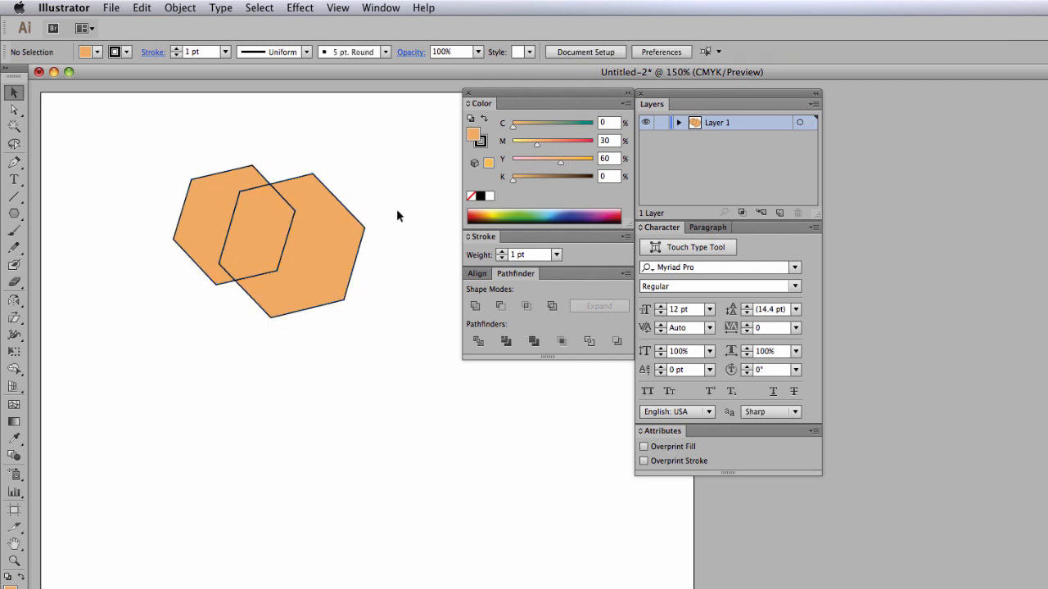
Shift the whole divided hexagon group slightly down and to the right, undo the move and deselect it.
mouse_move(328, 194)
mouse_down()
mouse_move(356, 209)
mouse_move(419, 204)
mouse_move(334, 198)
mouse_up()
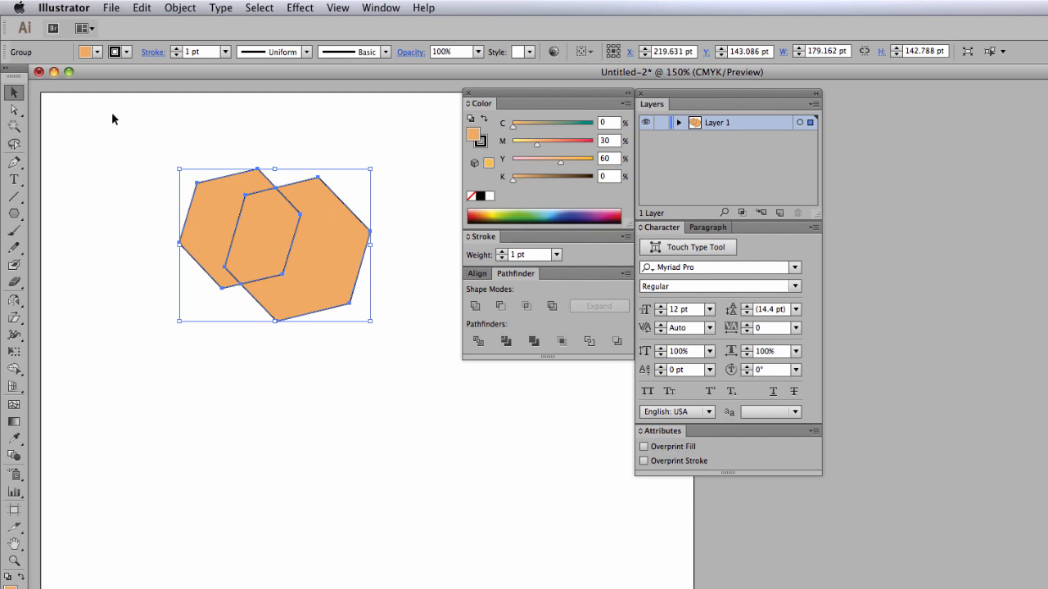
click(140, 8)
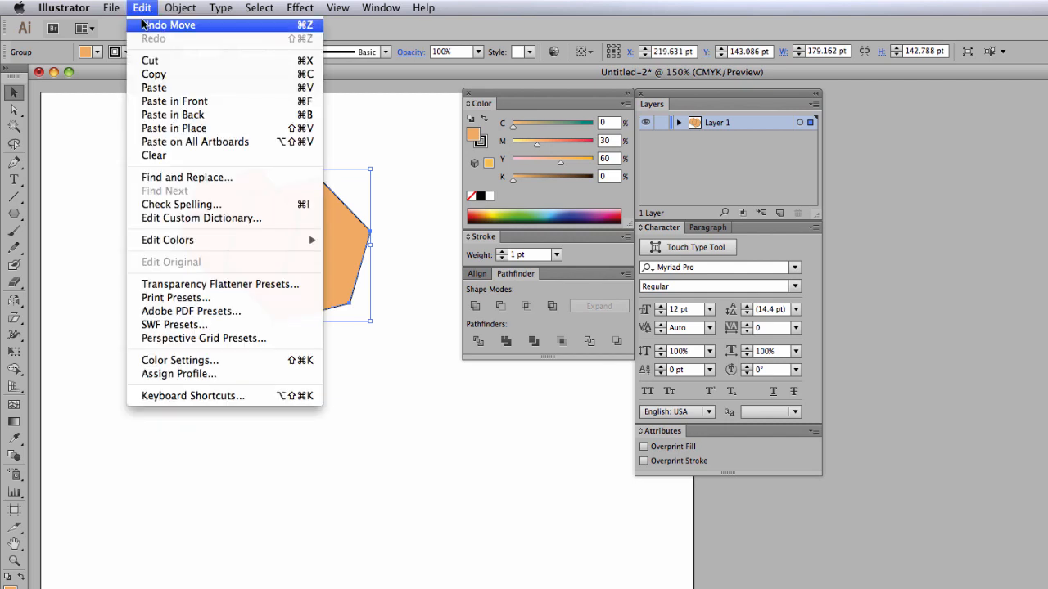
click(167, 24)
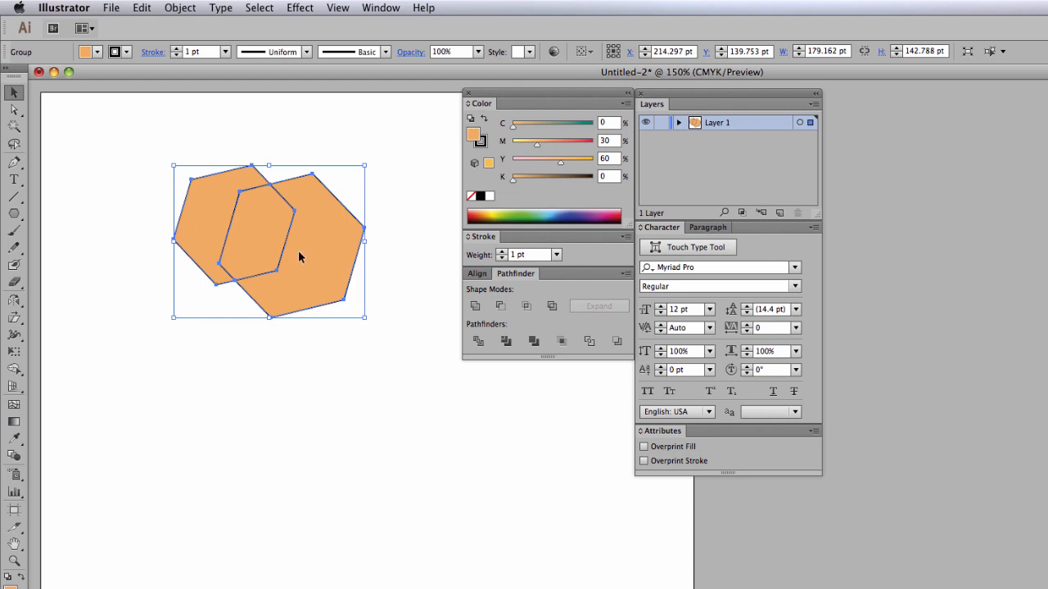
click(124, 150)
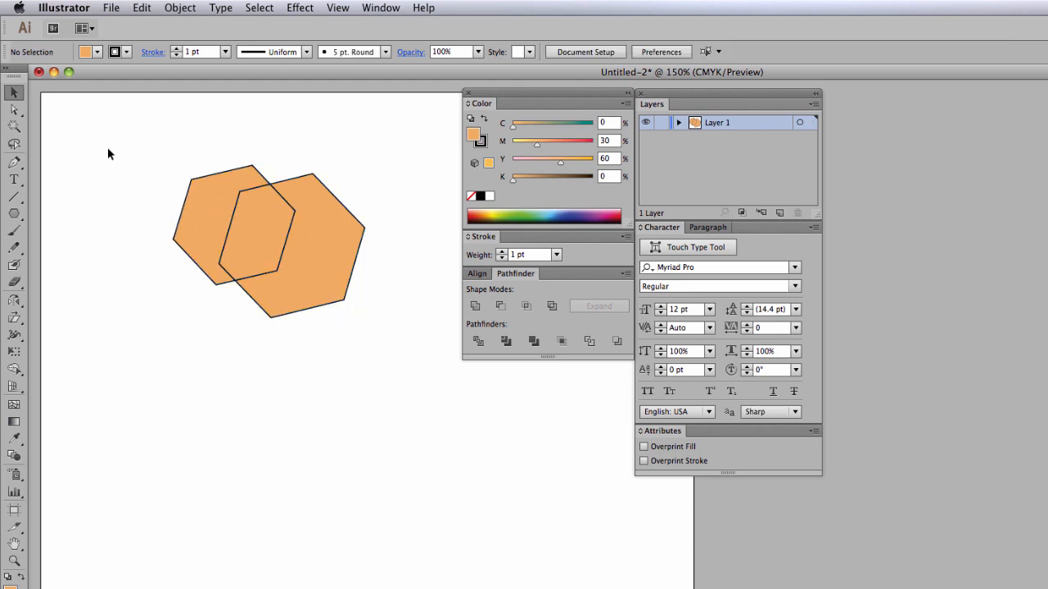
Pull the divided larger hexagon's outer piece out to the right, away from the remaining pieces.
drag(15, 110, 75, 131)
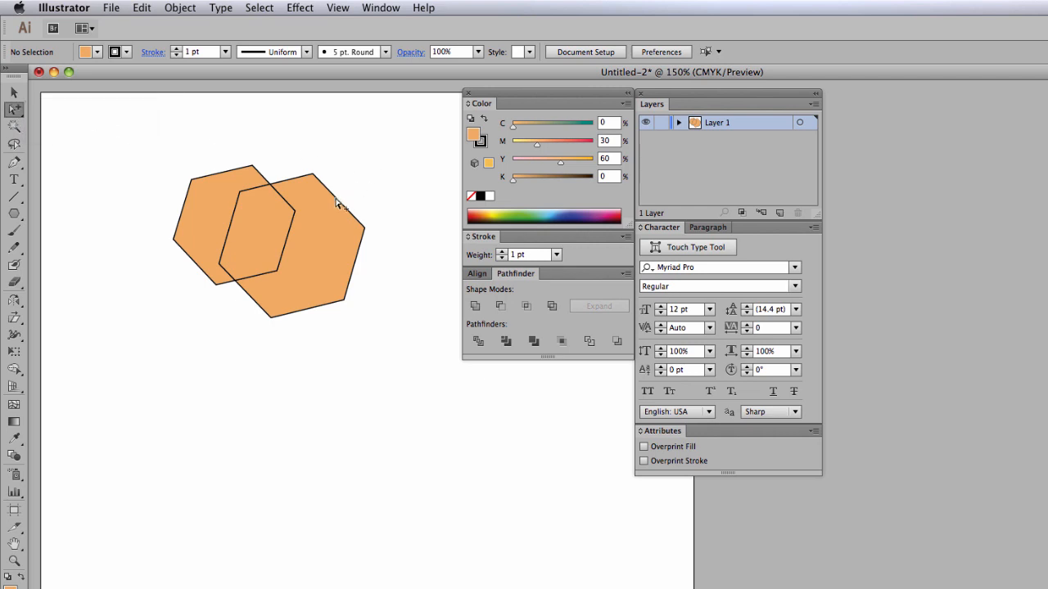
drag(335, 202, 412, 205)
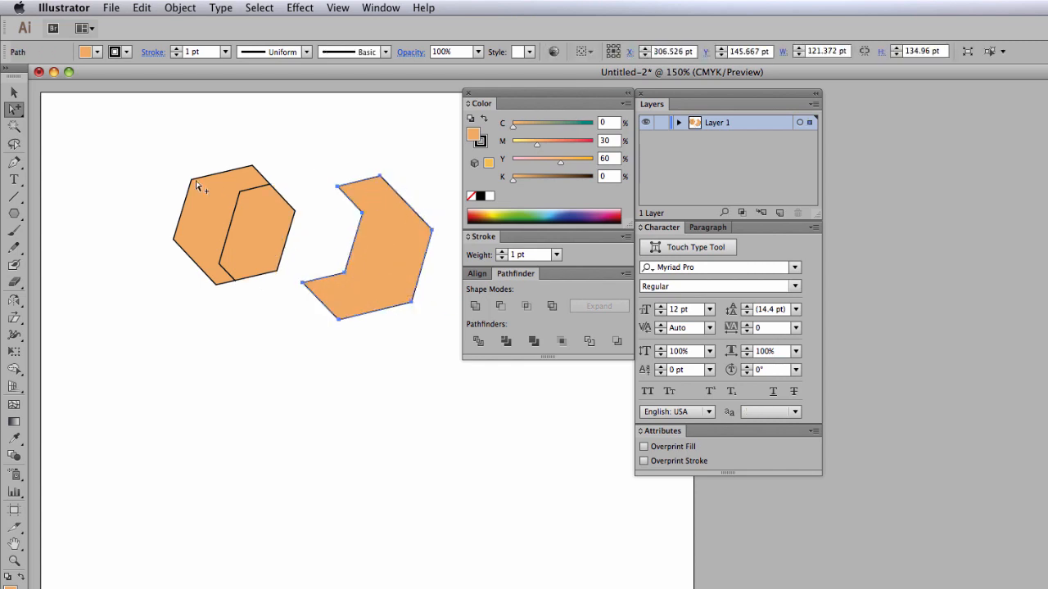
Move the smaller hexagon's outer piece out to the left of the overlap piece, and delete all the divided pieces.
drag(209, 180, 132, 160)
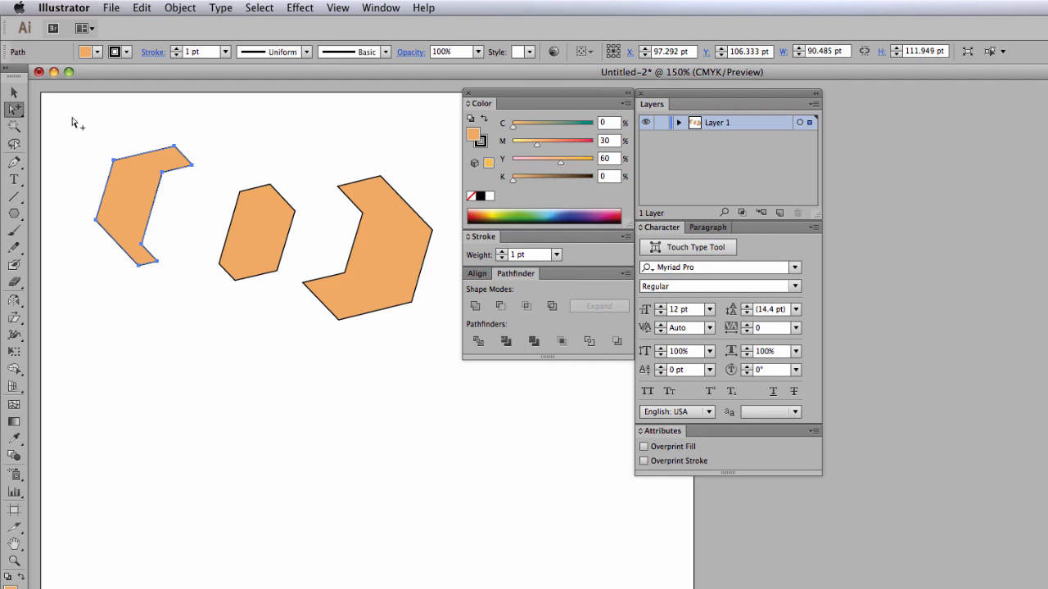
drag(75, 113, 451, 355)
key(Delete)
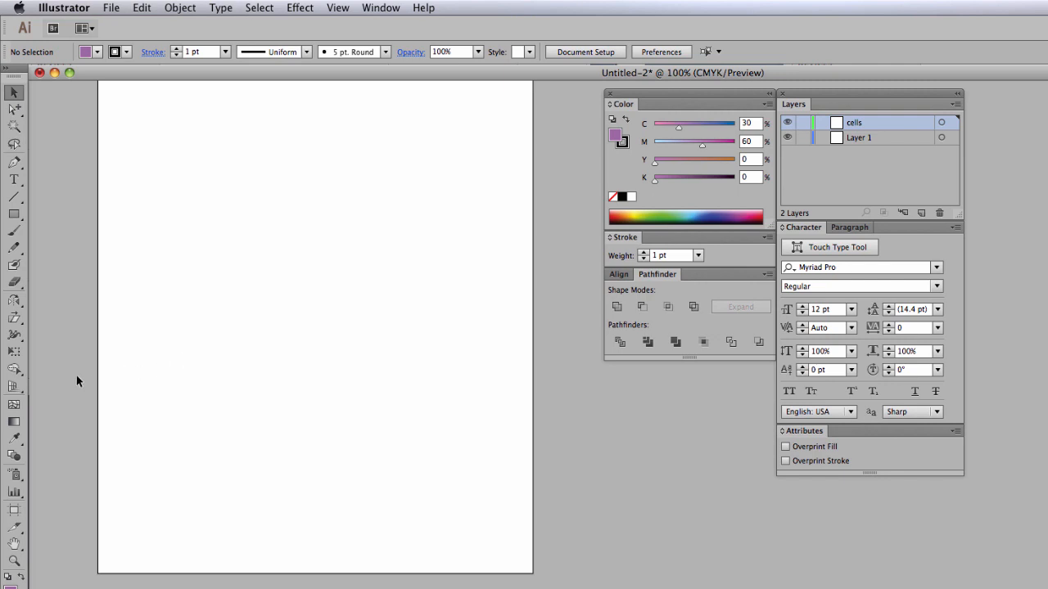
Show the two-point perspective grid and inspect its left and right vanishing points.
click(13, 388)
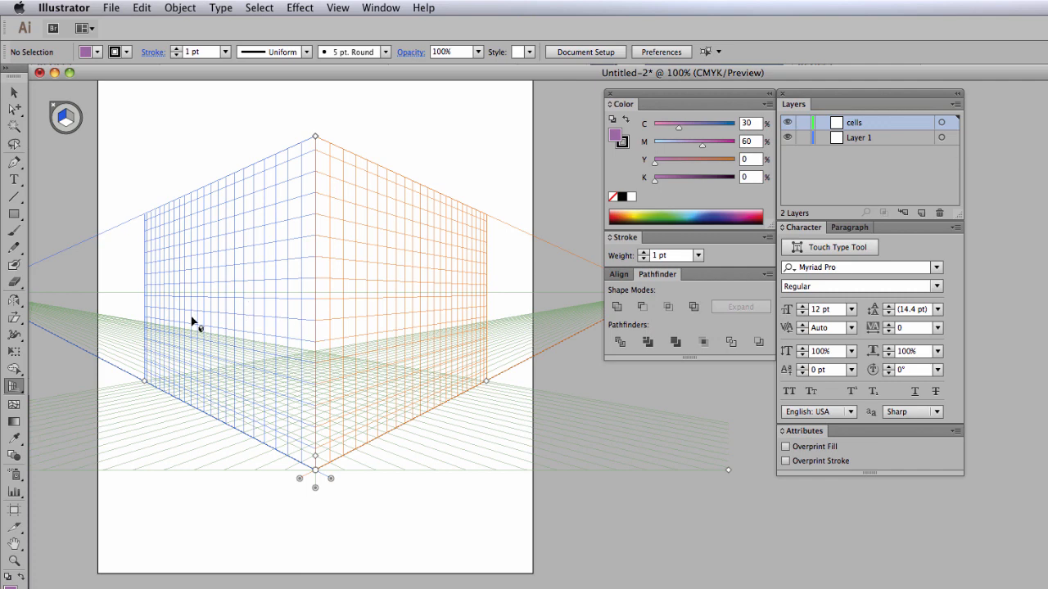
key(space)
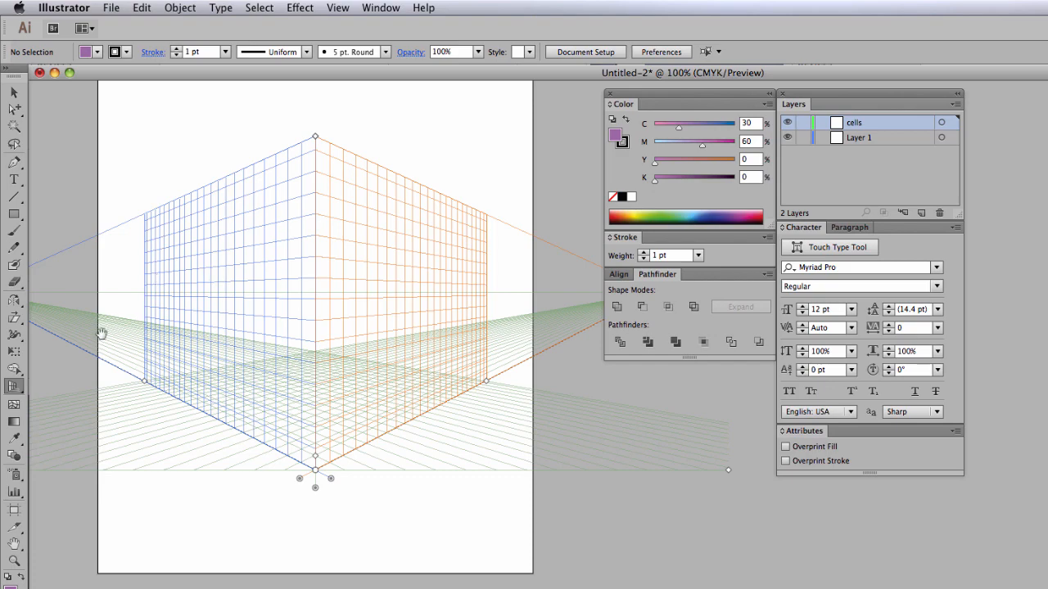
drag(100, 332, 278, 339)
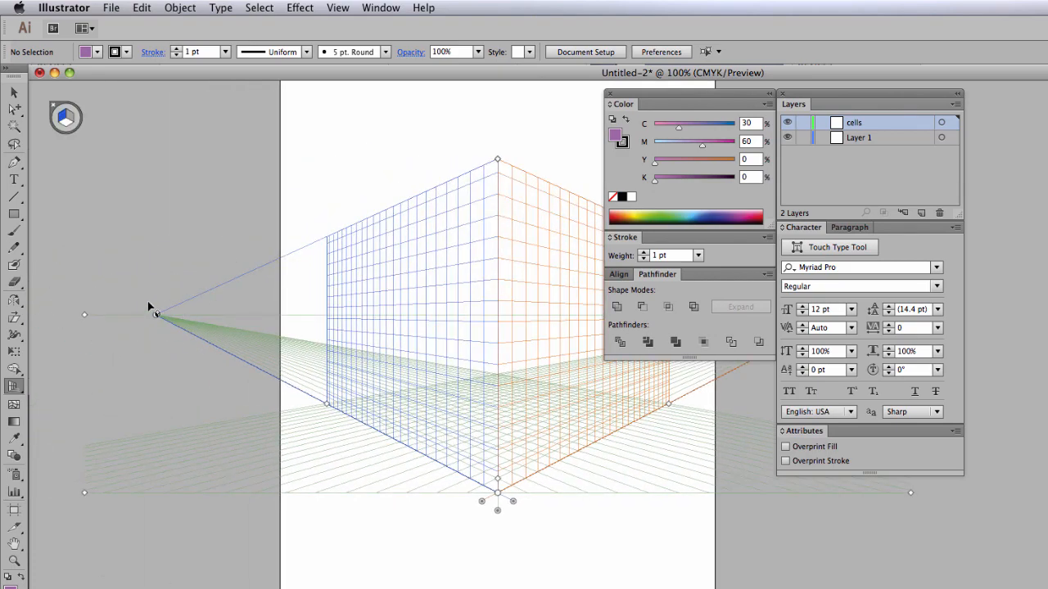
key(space)
drag(538, 374, 243, 365)
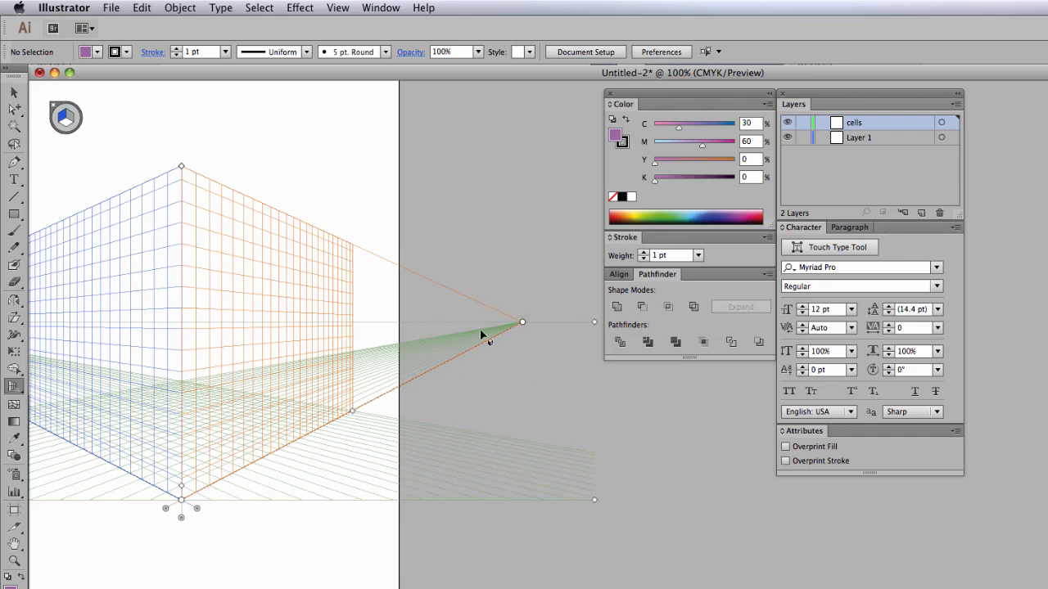
key(space)
drag(243, 365, 395, 373)
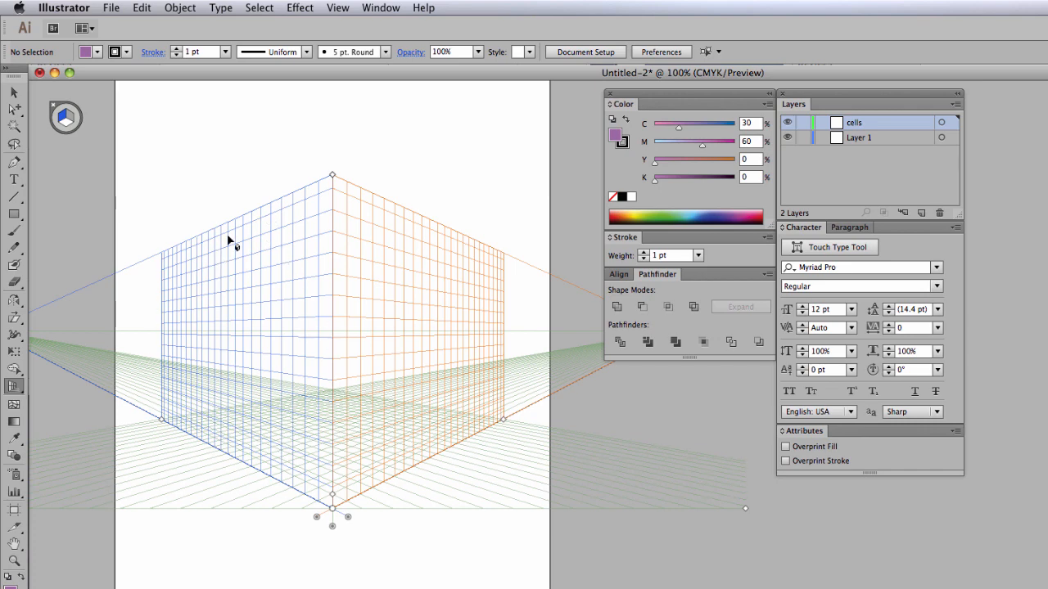
Draw three rectangles on the left perspective plane, about 223 × 134 pt, 418 × 129 pt and 145 × 120 pt.
click(14, 214)
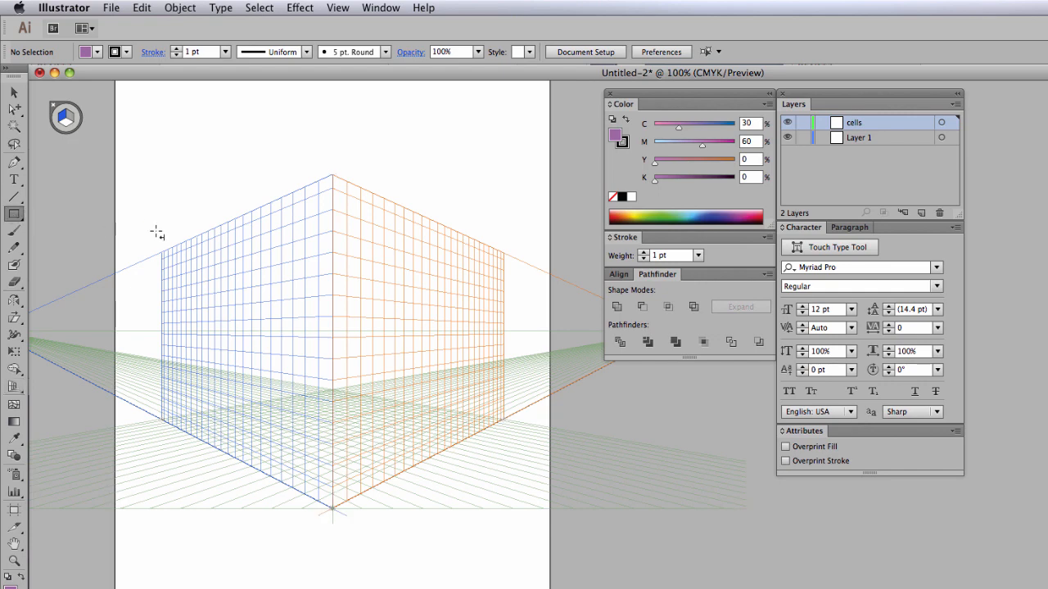
drag(244, 236, 324, 307)
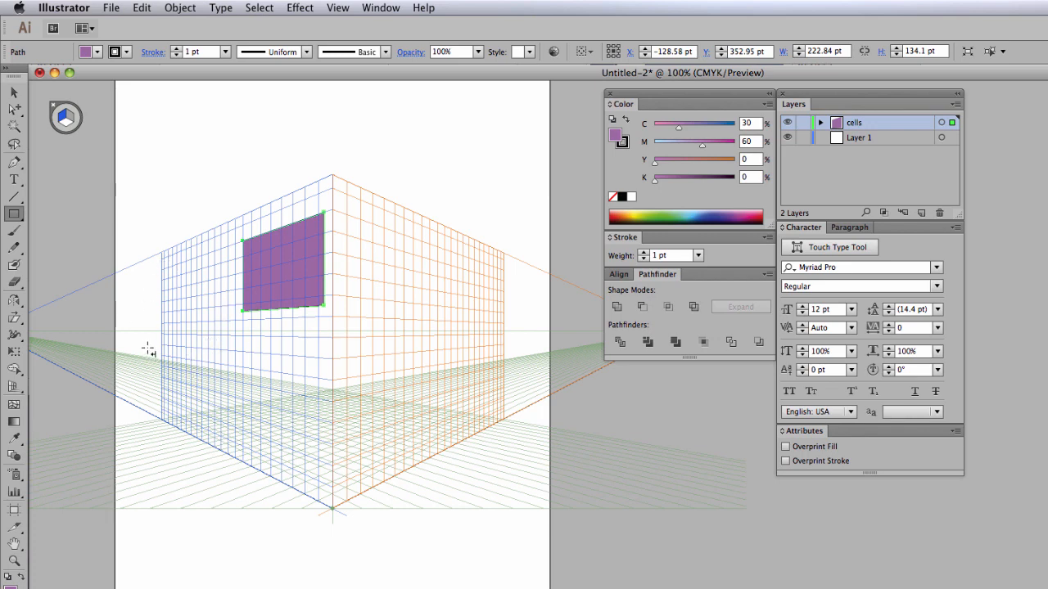
drag(148, 350, 211, 417)
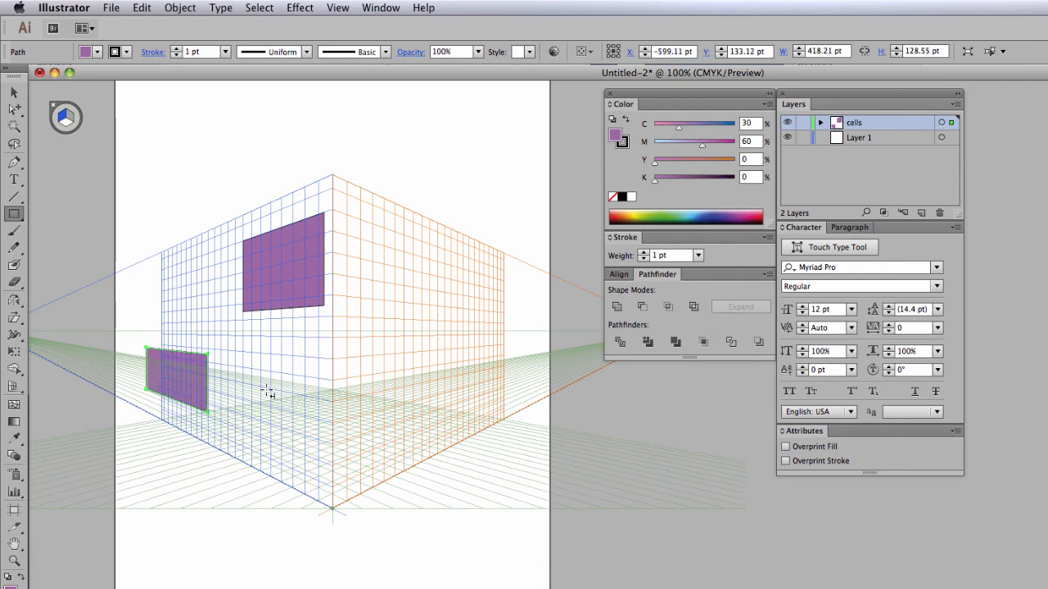
drag(268, 394, 327, 485)
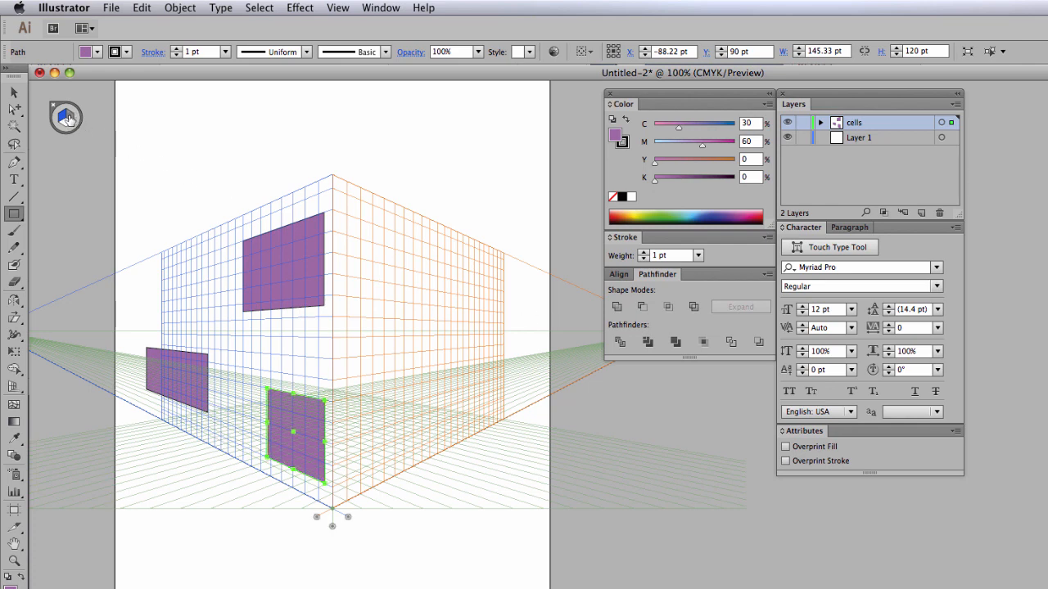
Draw three rectangles on the right perspective plane: a large upper one, and lower ones about 473 × 153 pt and 150 × 102 pt.
click(72, 119)
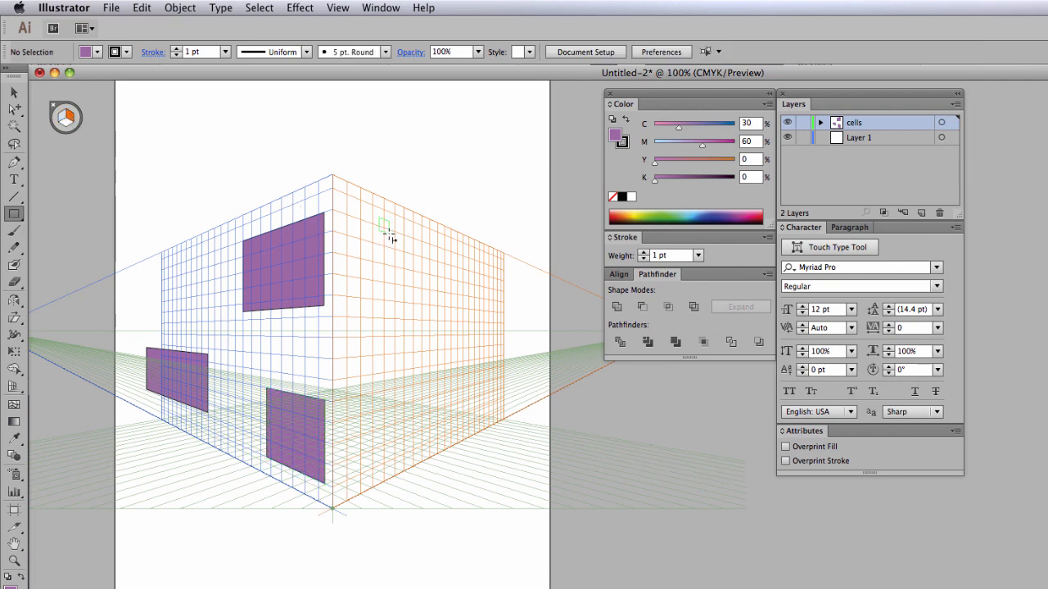
drag(379, 218, 522, 395)
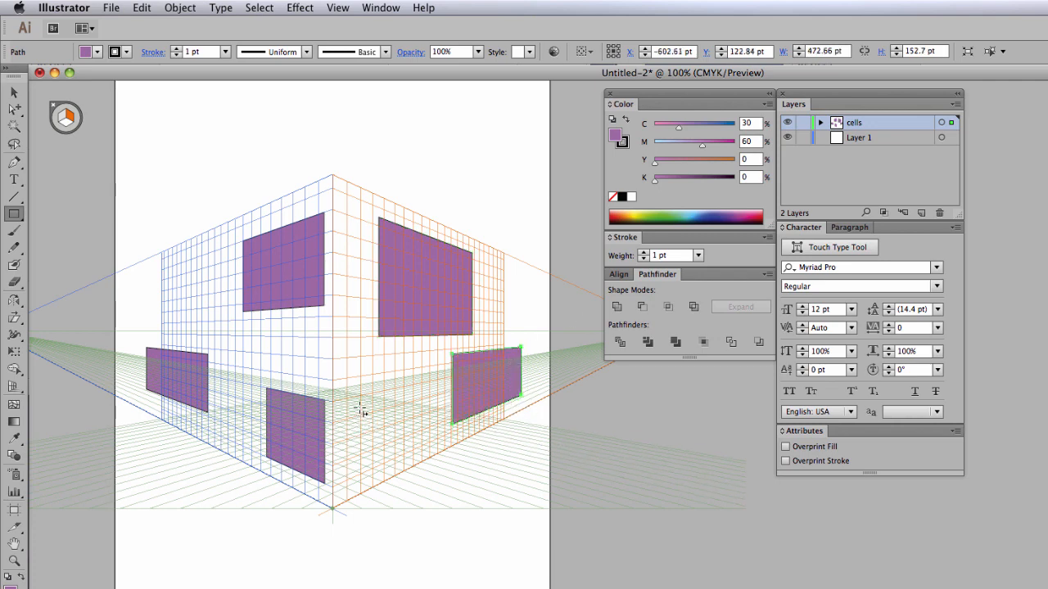
drag(357, 410, 407, 451)
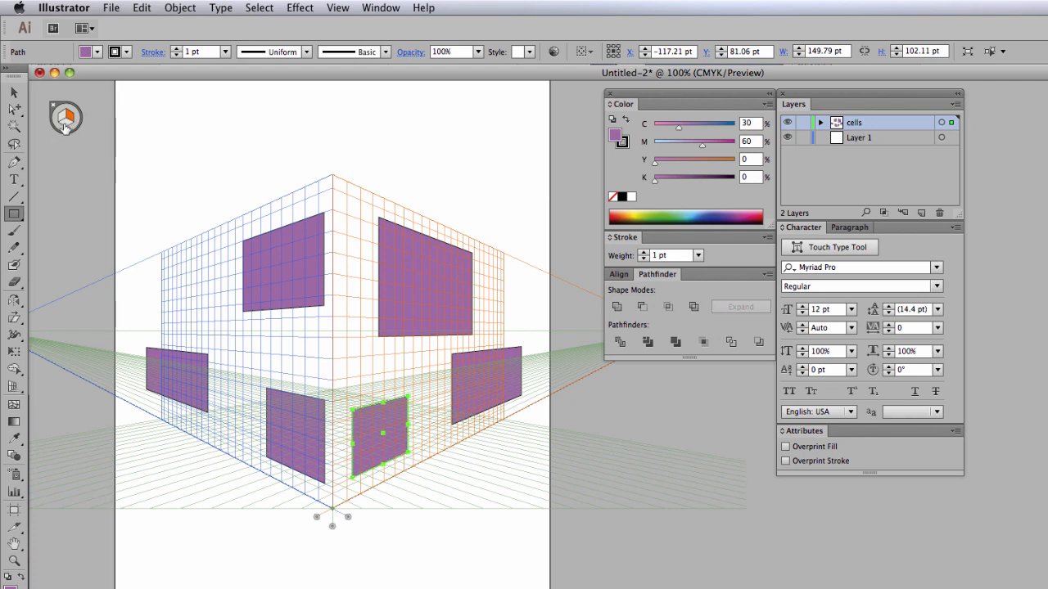
Draw three rectangles on the ground plane: one left of the grid's corner, two right of it about 244 × 192 pt and 186 × 98 pt.
click(66, 125)
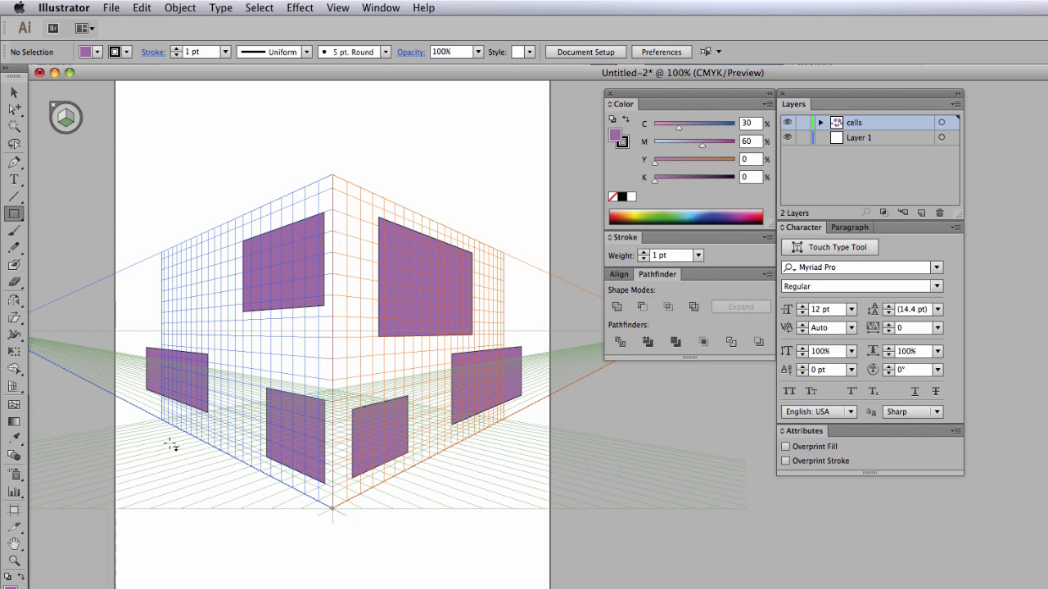
drag(174, 450, 321, 455)
drag(440, 450, 596, 456)
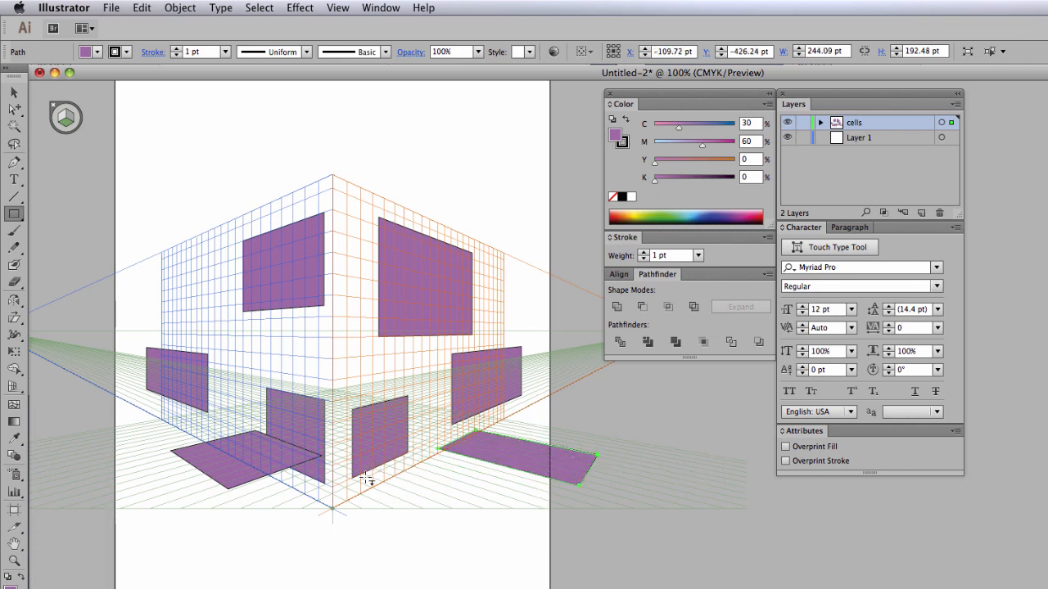
drag(381, 481, 510, 488)
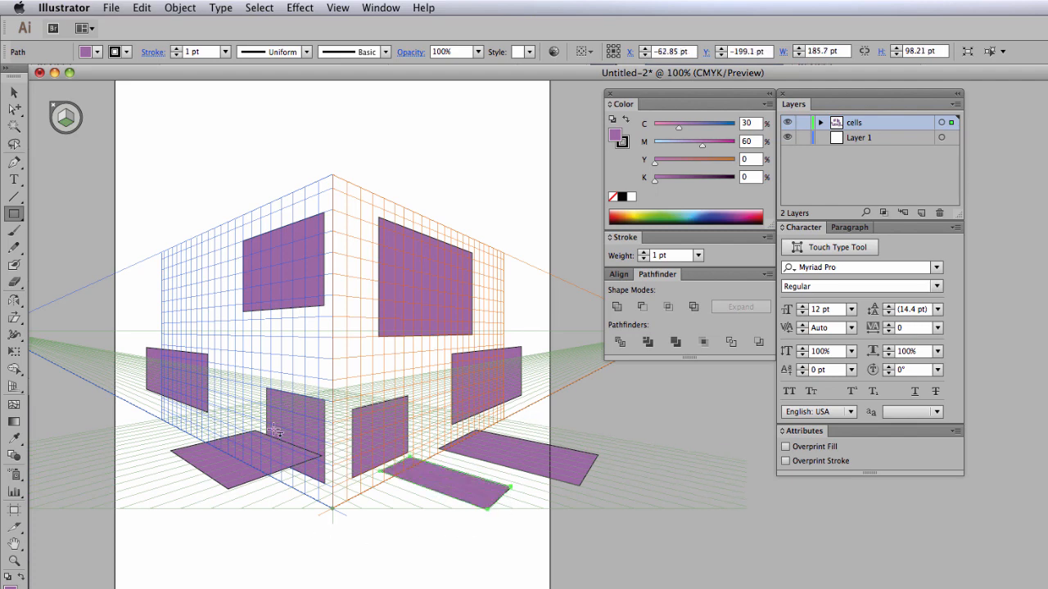
Delete all the rectangles drawn on the three perspective planes.
click(13, 93)
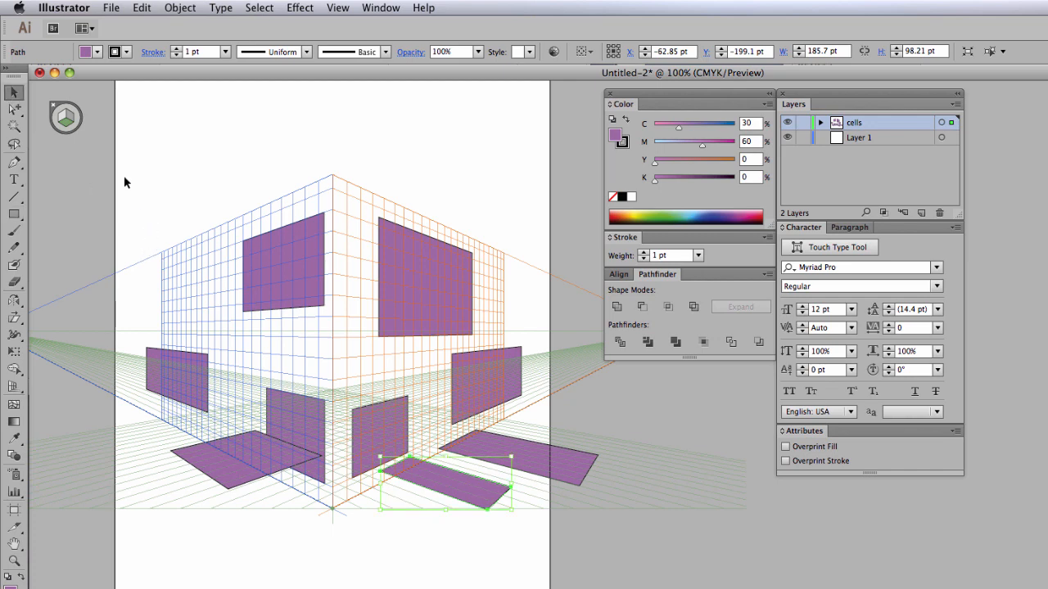
drag(123, 167, 628, 524)
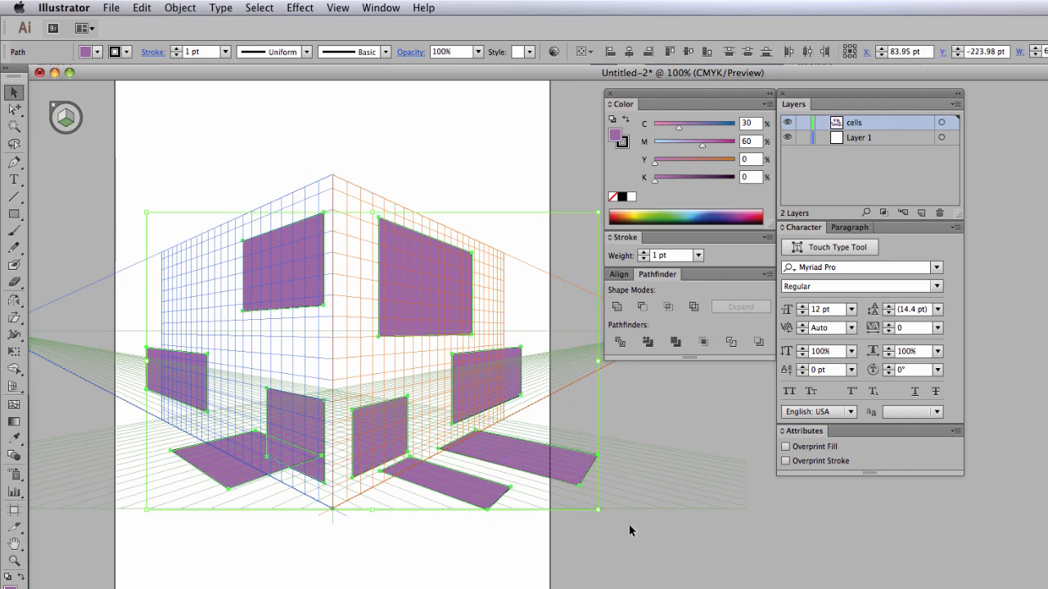
key(Delete)
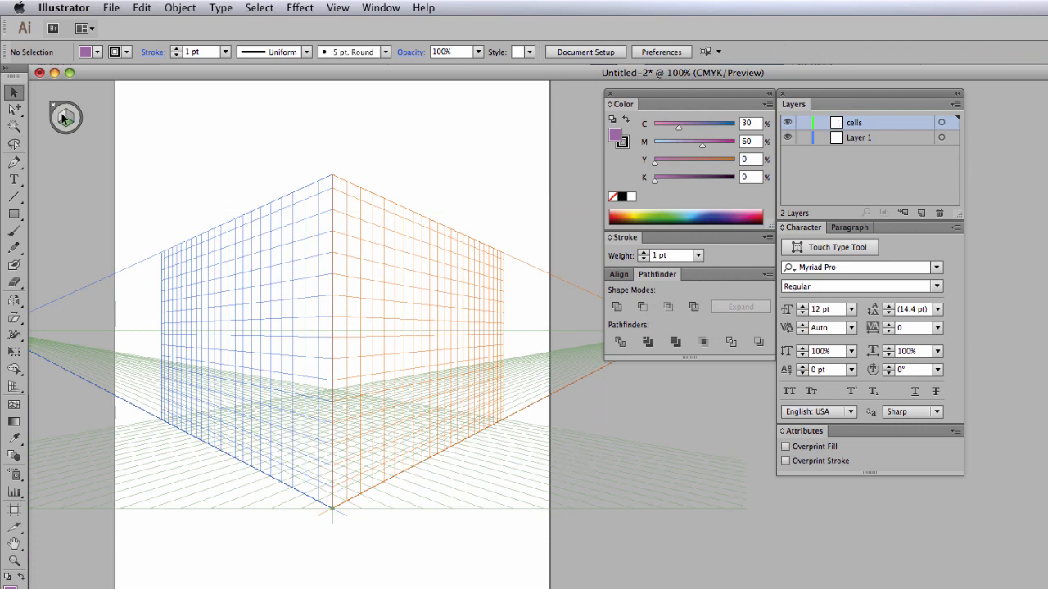
Draw a rectangle about 272 × 151 pt on the upper part of the left perspective plane.
click(13, 388)
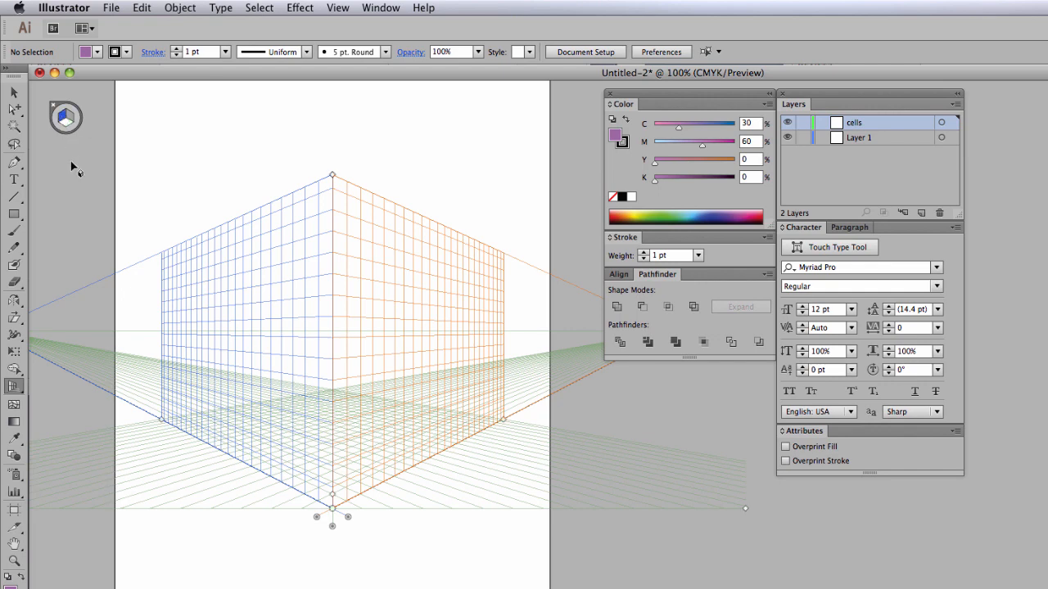
click(14, 214)
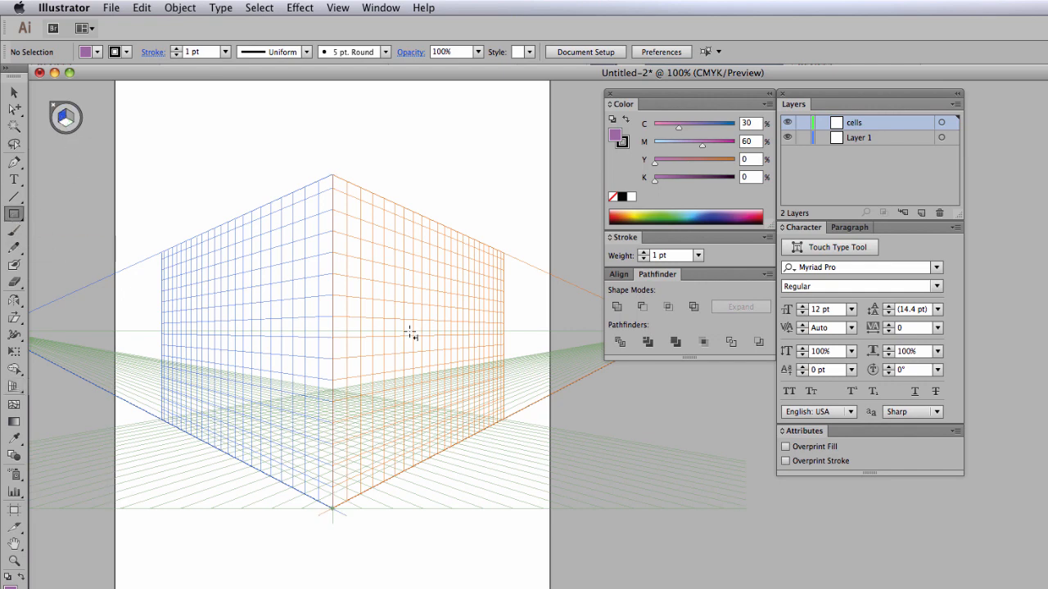
drag(234, 239, 327, 311)
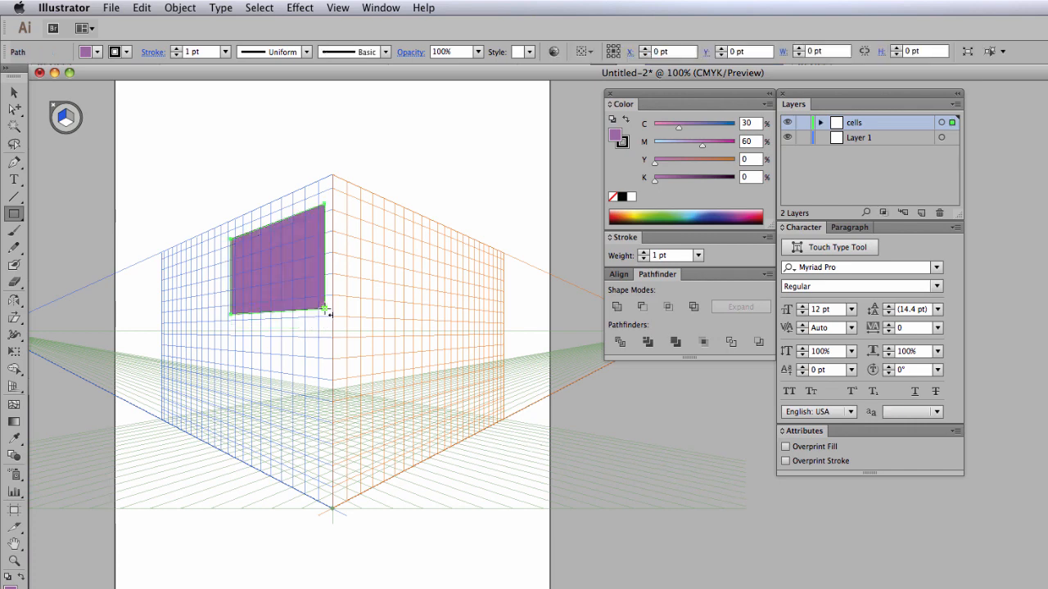
Move the rectangle in perspective along the left plane, past the grid's outer edge toward the left vanishing point.
click(12, 388)
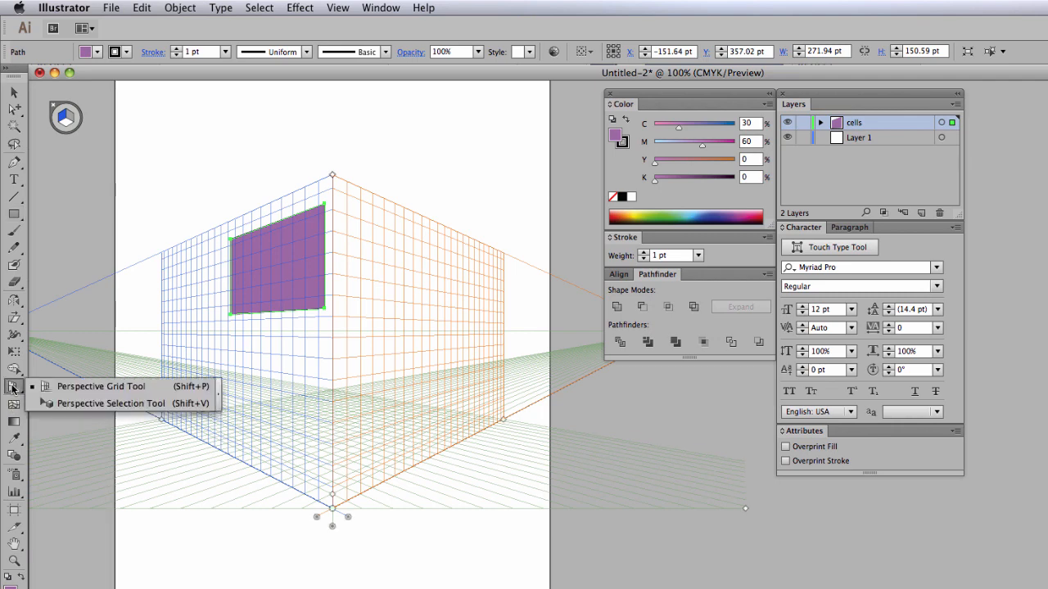
click(73, 405)
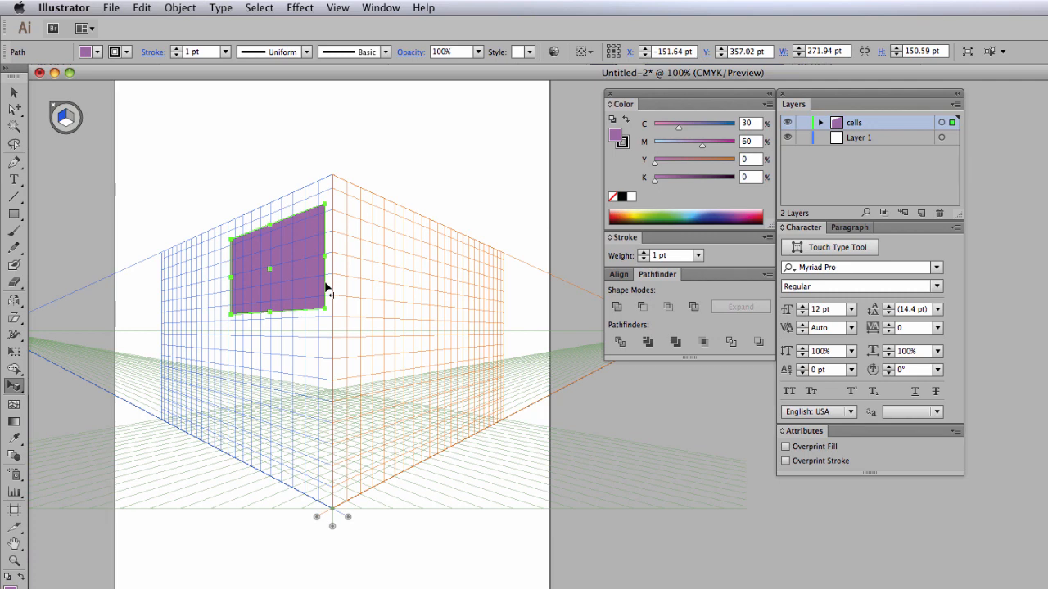
drag(326, 288, 165, 311)
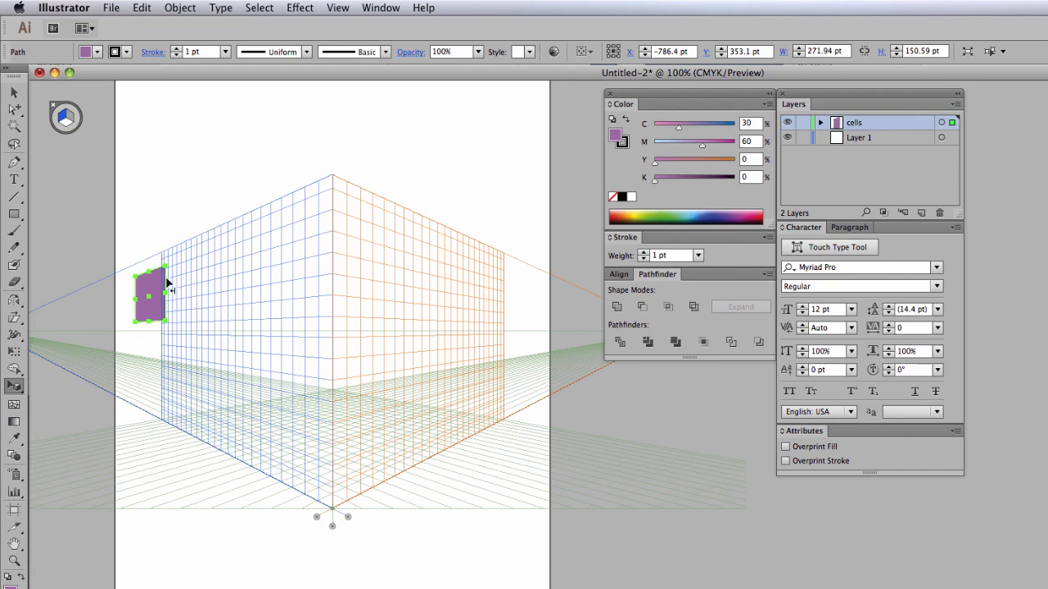
drag(167, 284, 77, 311)
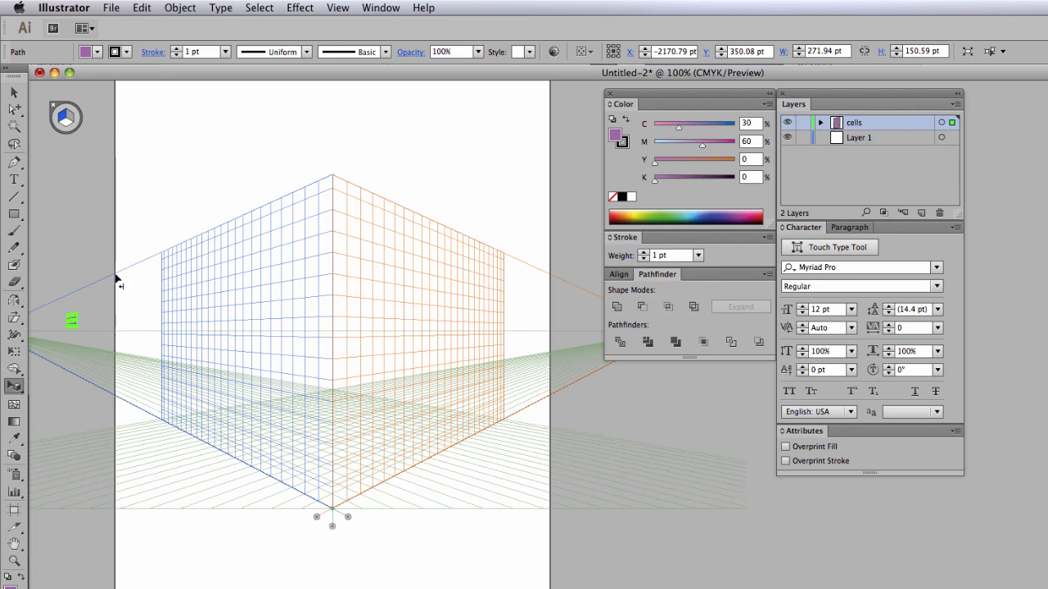
Enlarge the rectangle in perspective to about 1146 × 274 pt, and move it to the lower front of the left plane.
drag(72, 300, 116, 253)
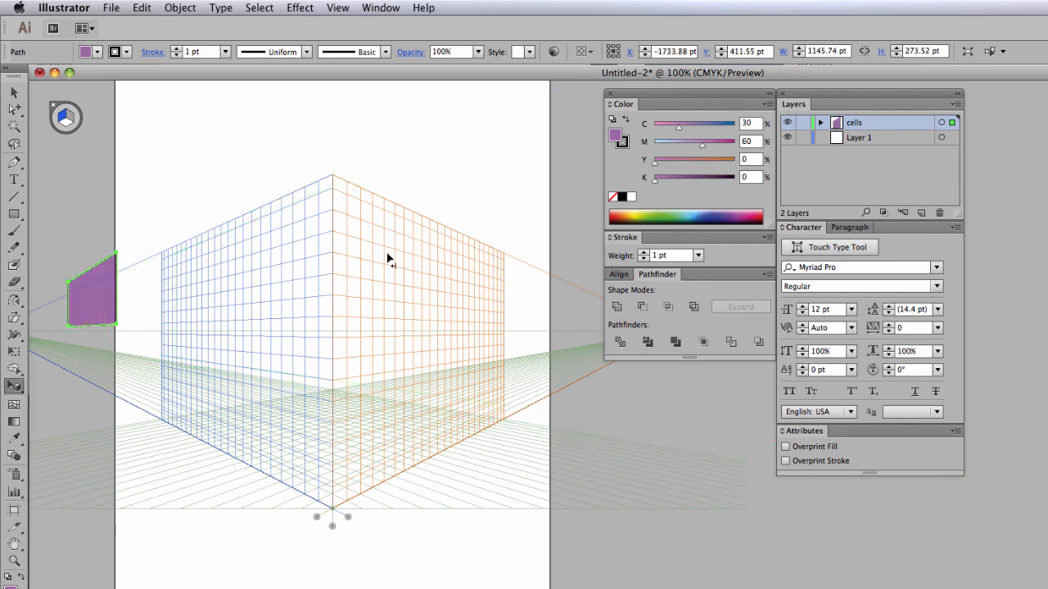
drag(387, 258, 251, 239)
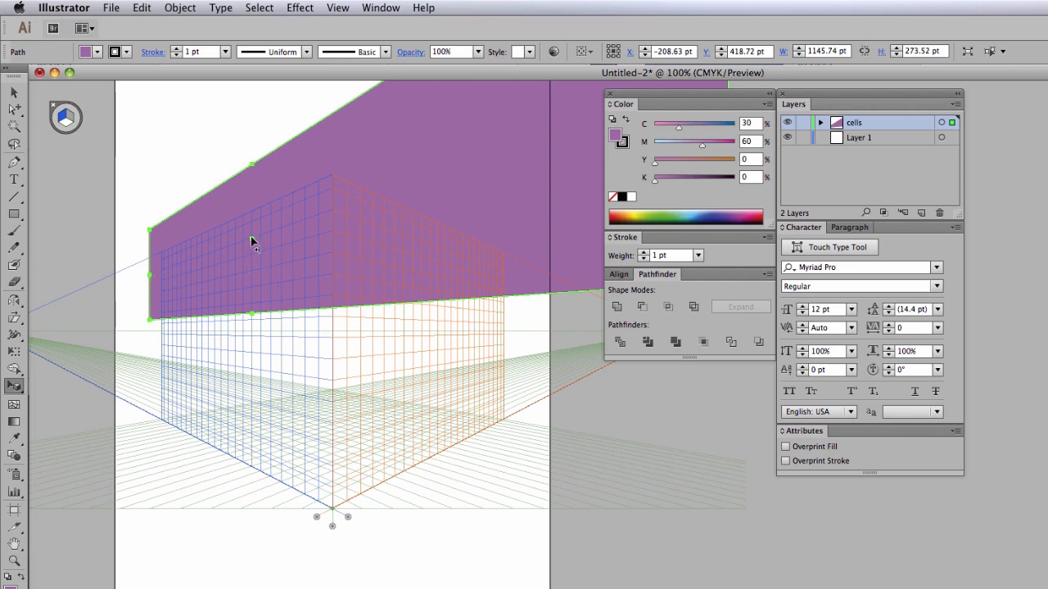
drag(252, 241, 201, 428)
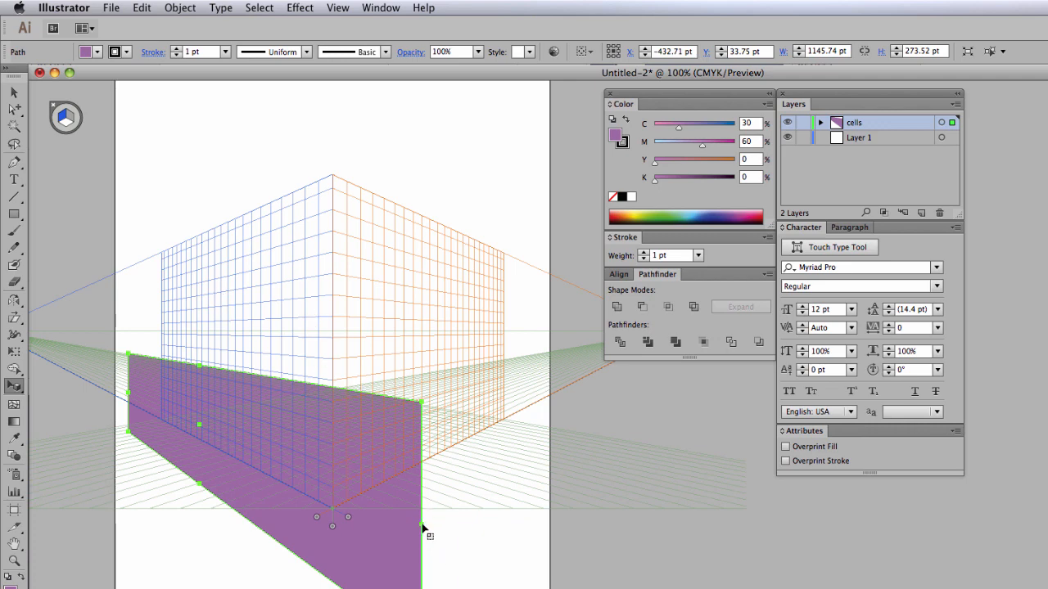
Resize the rectangle in perspective to about 664 × 343 pt, and shift it up the left plane toward the grid's central corner.
drag(421, 529, 235, 440)
drag(166, 363, 162, 314)
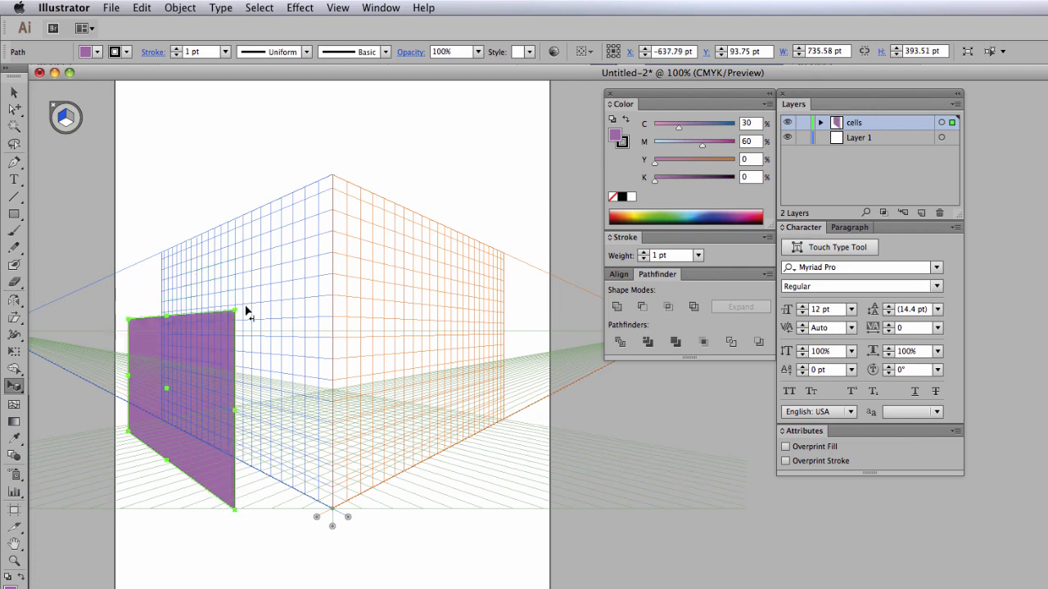
drag(235, 311, 217, 335)
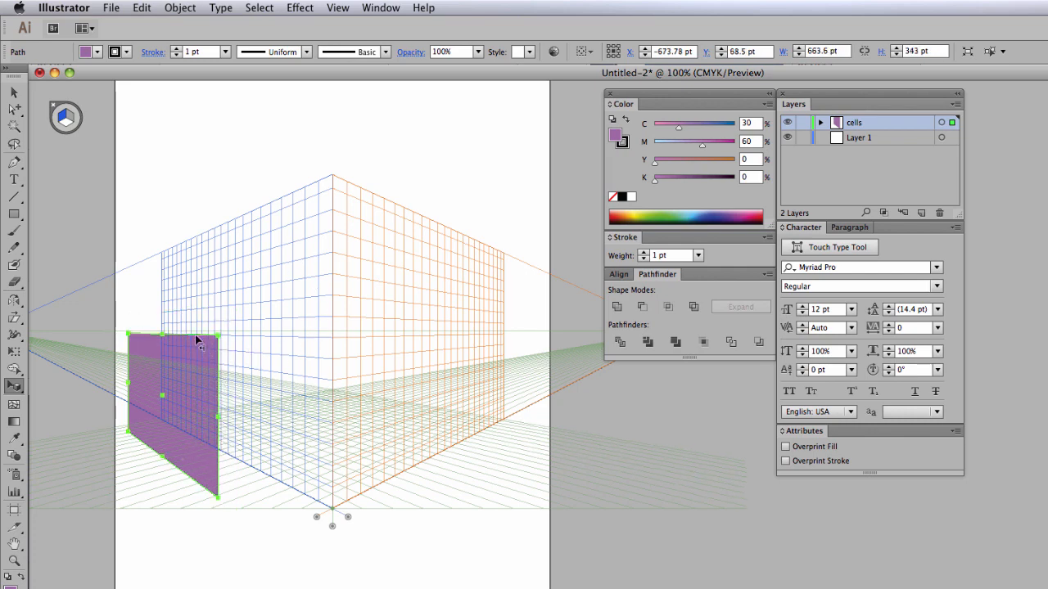
drag(197, 340, 242, 308)
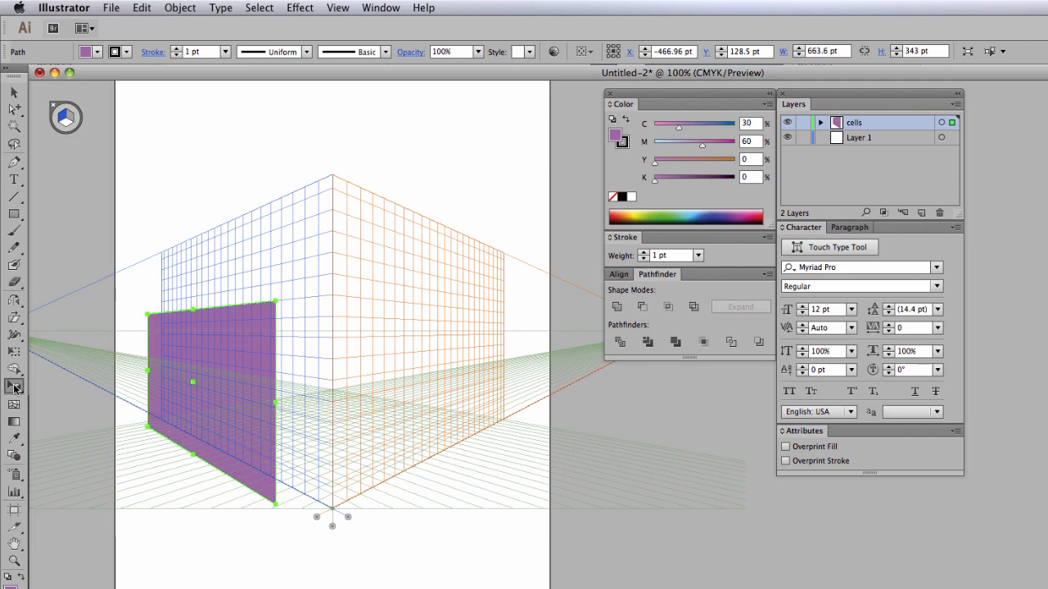
Delete the purple rectangle from the left perspective plane.
key(Delete)
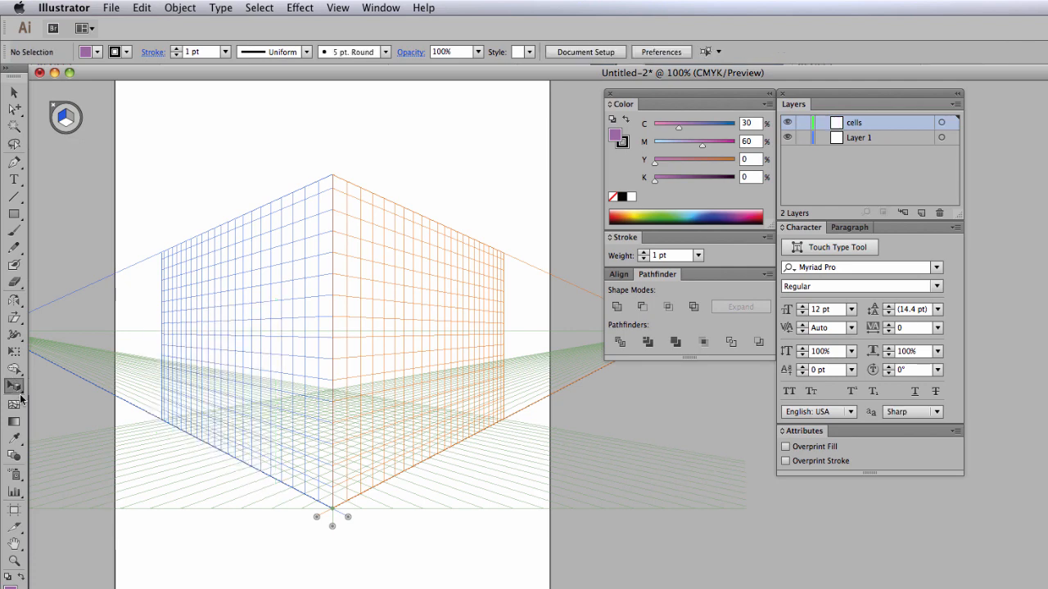
click(13, 92)
click(13, 94)
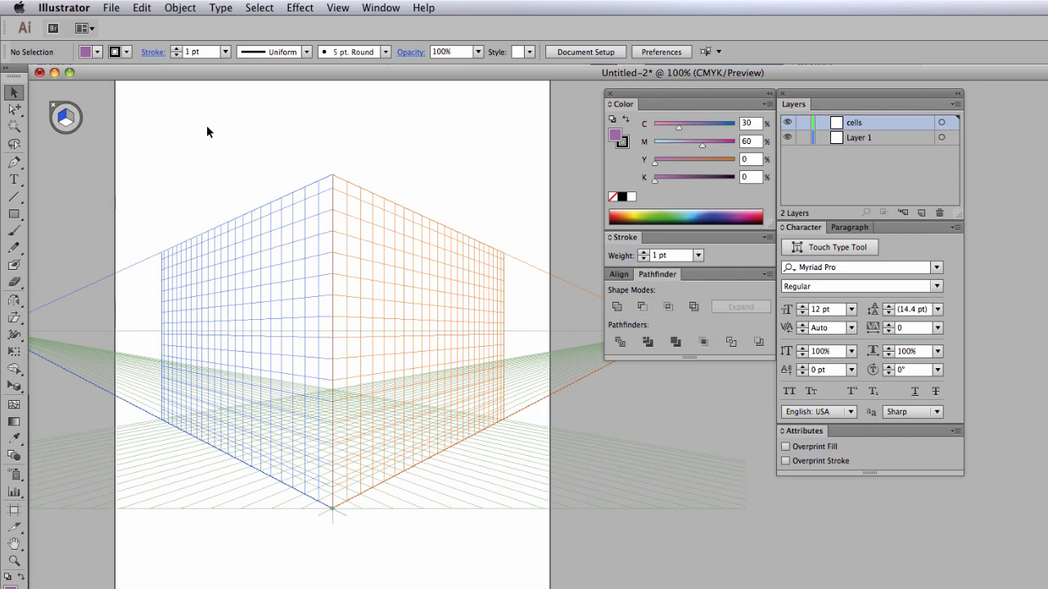
Paste the copied cell artwork, place it on the artboard above the left perspective plane, and deselect it.
click(142, 8)
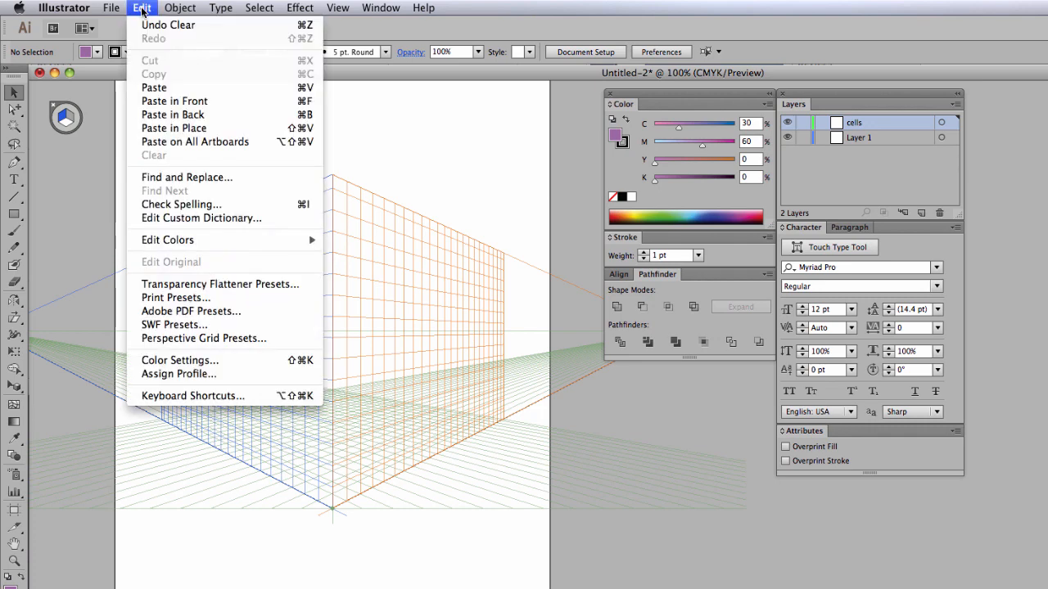
click(160, 89)
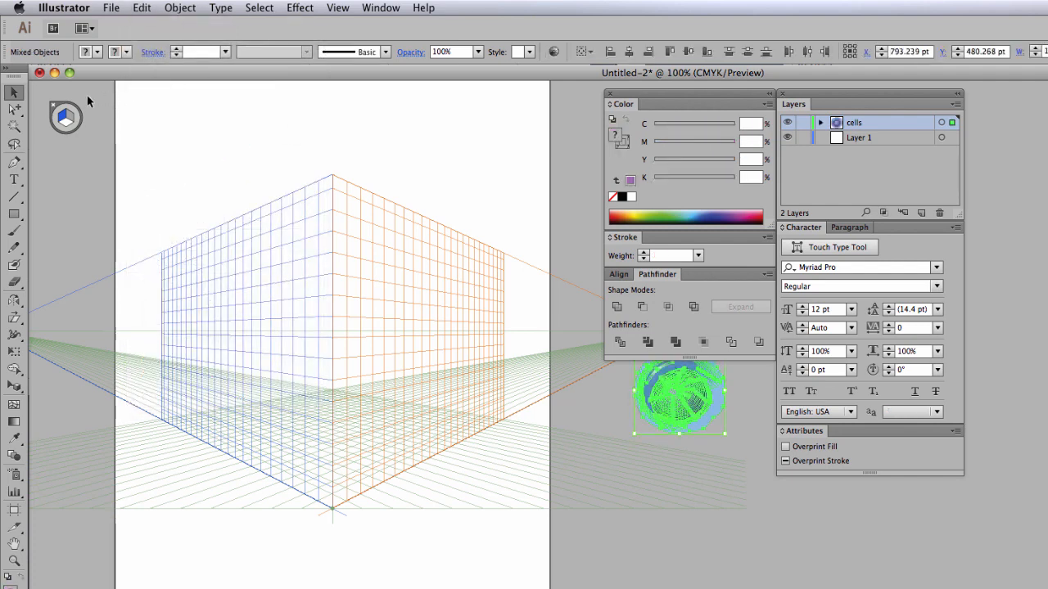
mouse_move(687, 384)
mouse_down()
mouse_move(418, 334)
mouse_move(353, 279)
mouse_move(331, 170)
mouse_move(245, 182)
mouse_move(241, 149)
mouse_up()
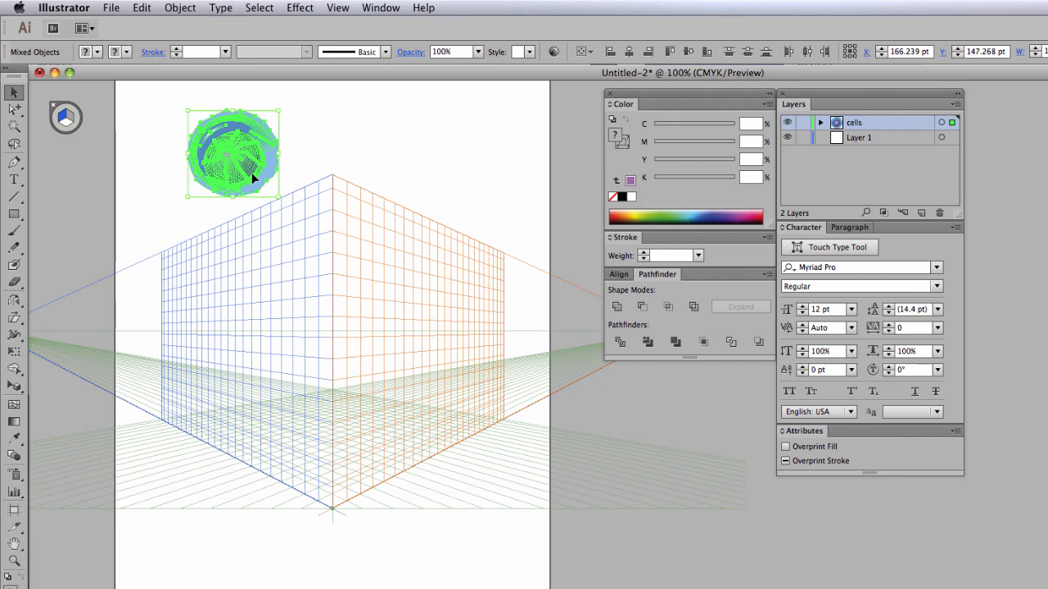
click(330, 126)
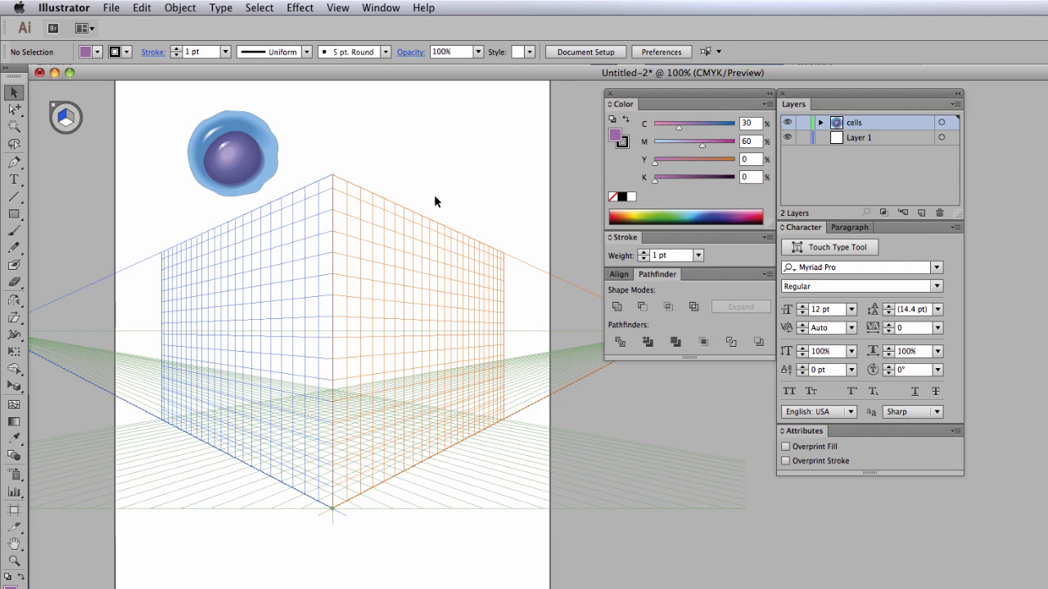
Select the whole cell artwork and attach it in perspective to the left plane, close to the grid's central corner.
drag(176, 103, 301, 213)
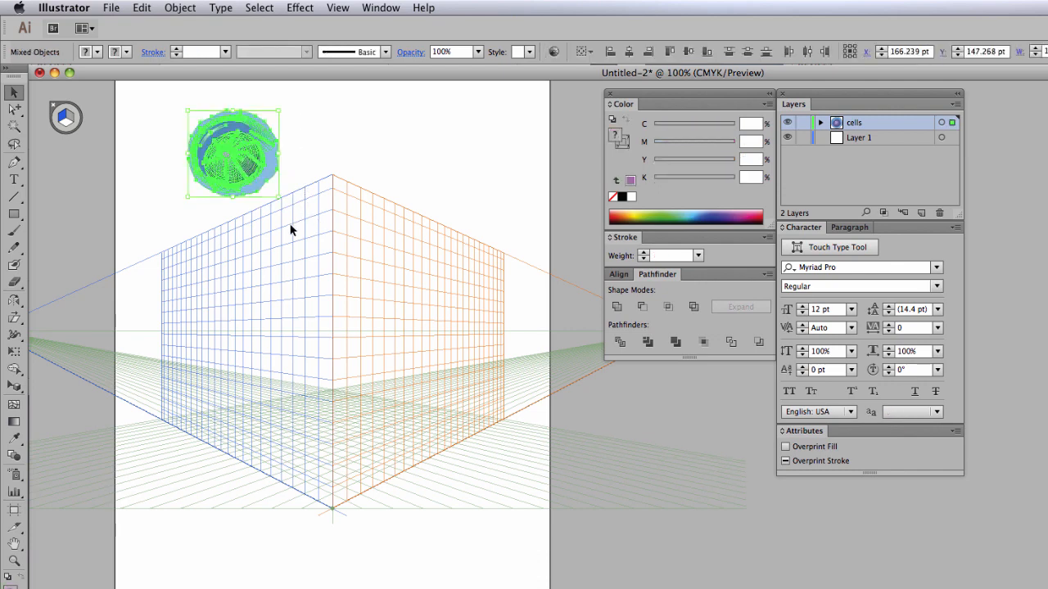
click(14, 388)
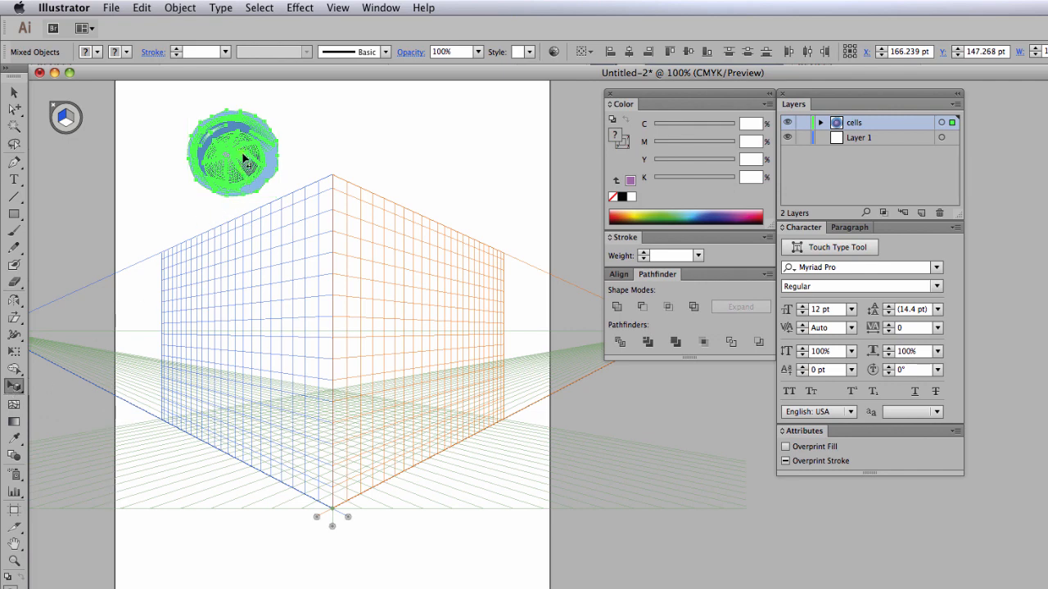
drag(243, 158, 283, 307)
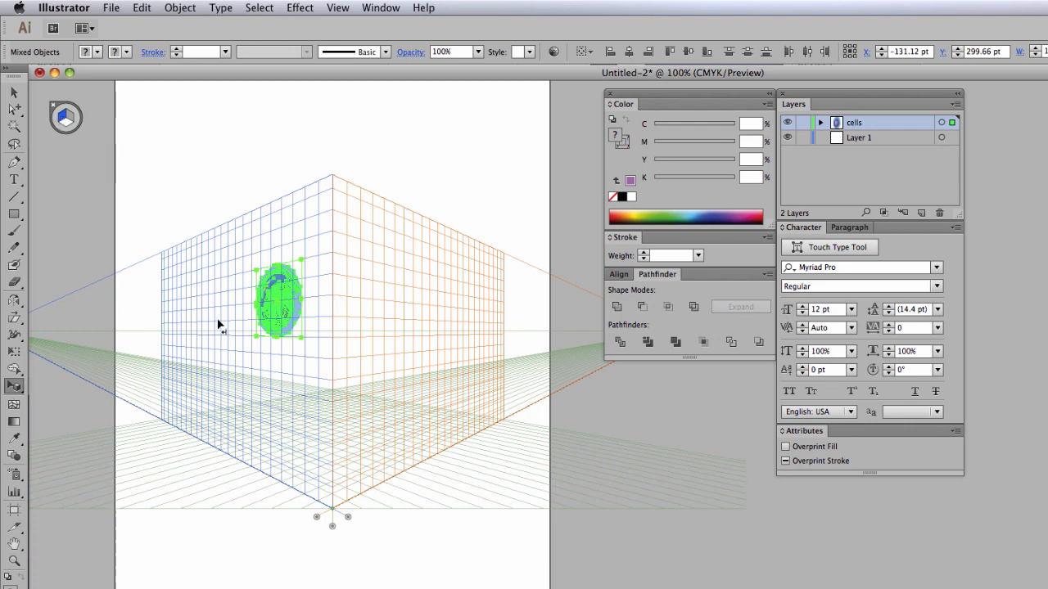
Move the cell along the left plane's perspective past the central corner, and resize it in perspective from its upper corners.
drag(285, 297, 442, 290)
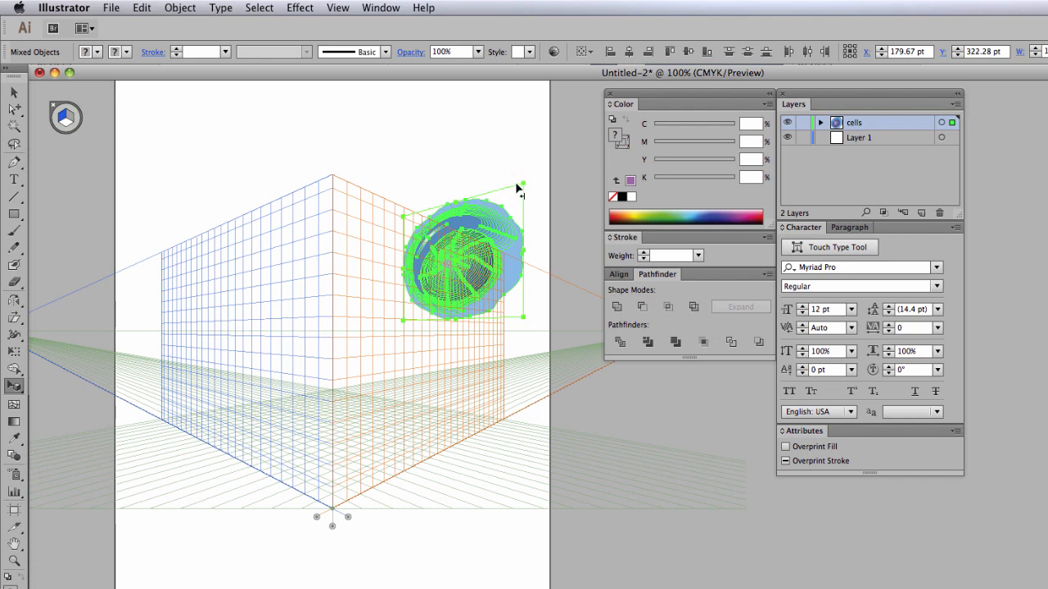
drag(524, 186, 489, 166)
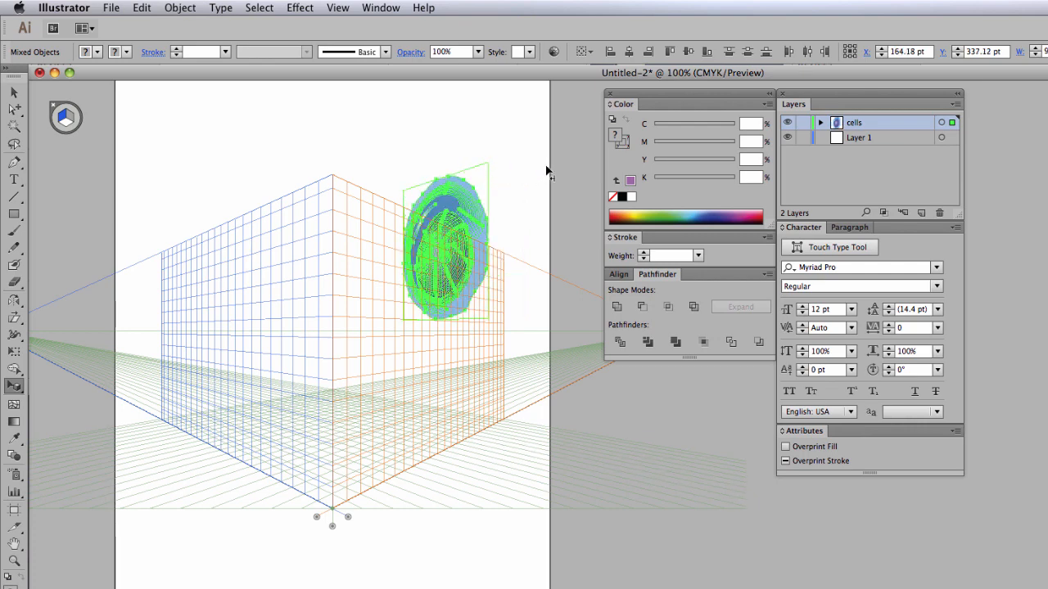
drag(502, 166, 538, 164)
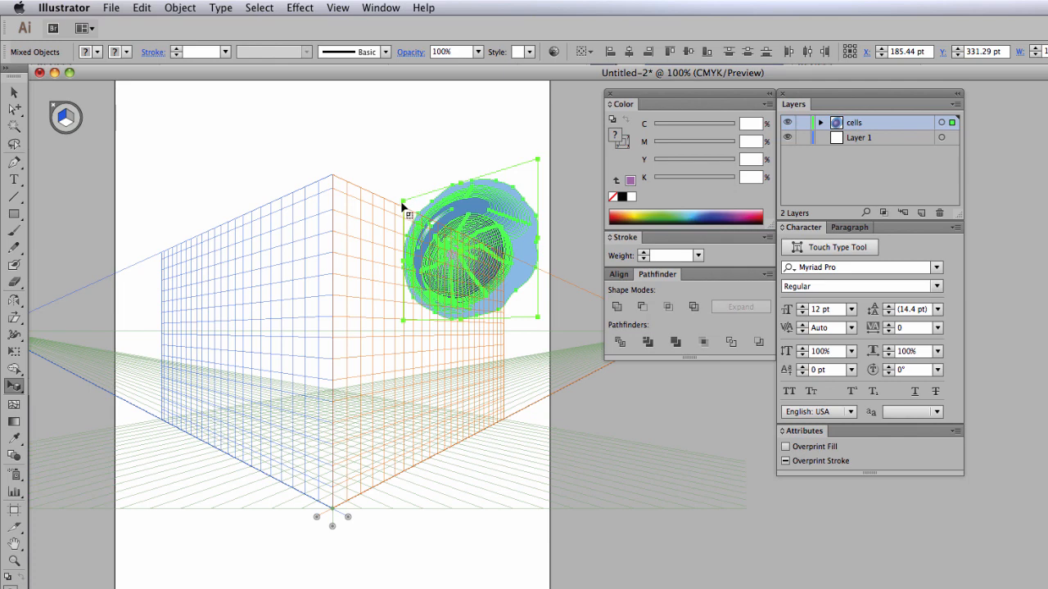
drag(403, 202, 378, 180)
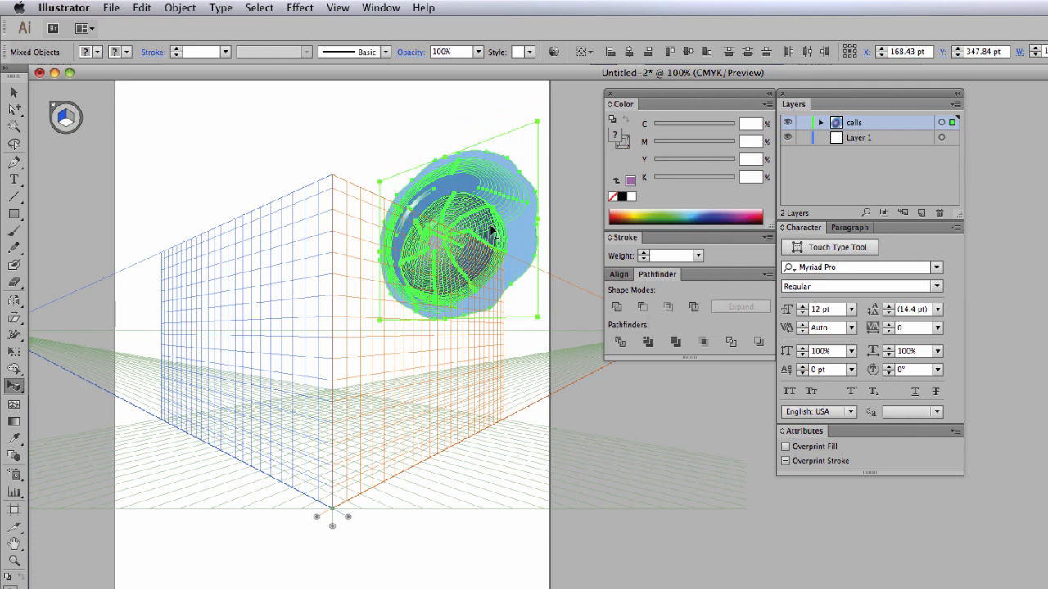
Move the cell in perspective back onto the outer half of the left plane and deselect it.
drag(482, 237, 230, 303)
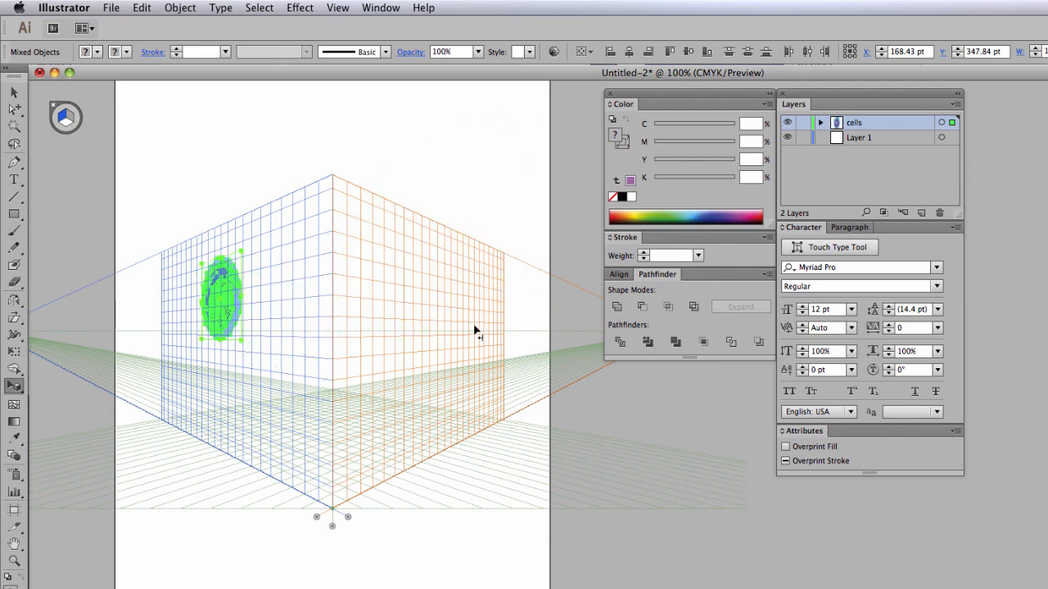
click(13, 91)
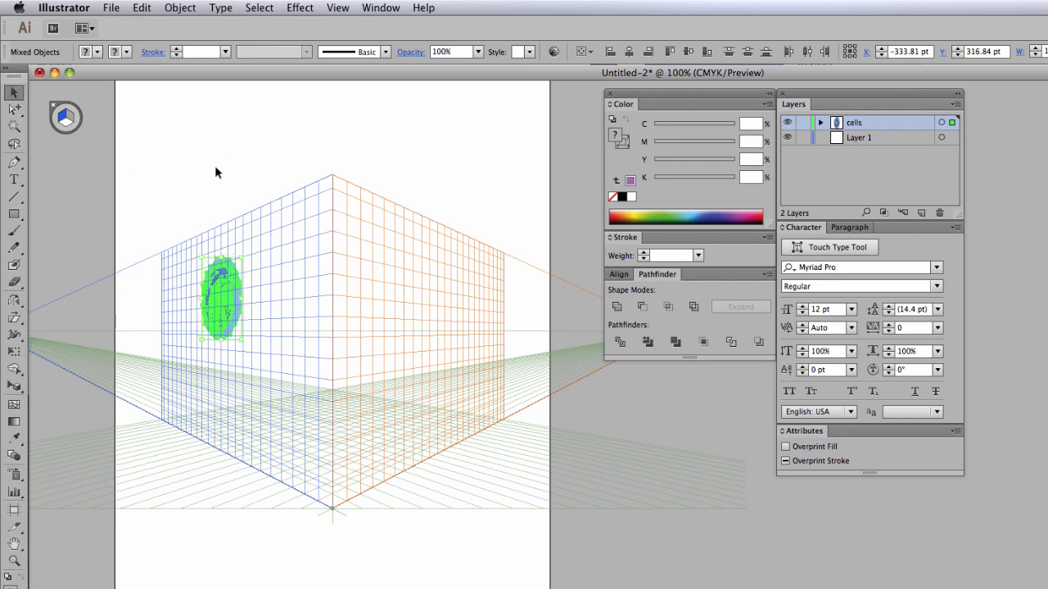
click(237, 227)
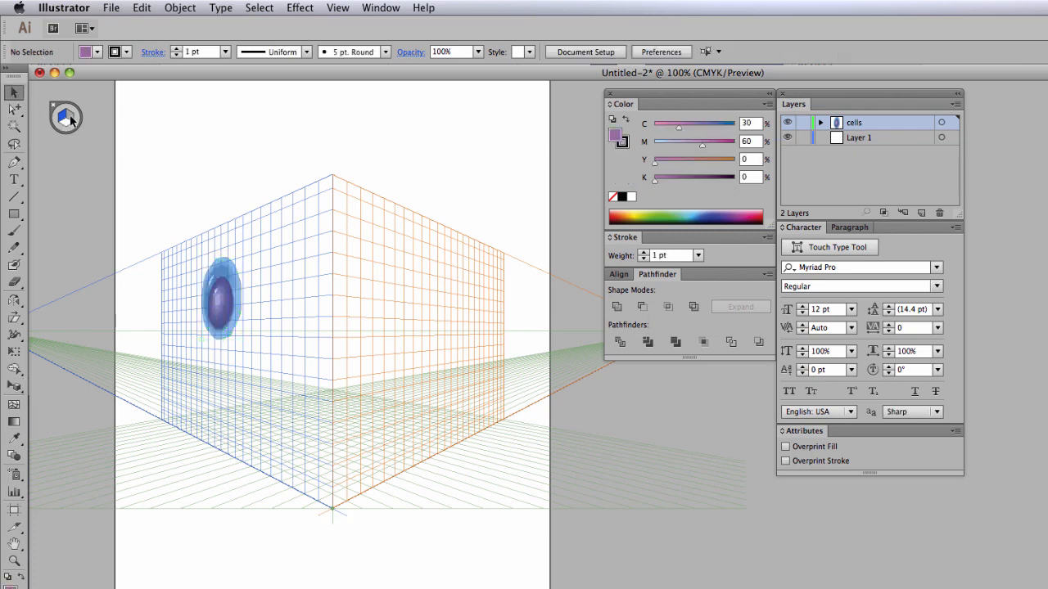
With the right grid plane active, paste another copy of the cell and place it over that plane's upper edge.
click(13, 385)
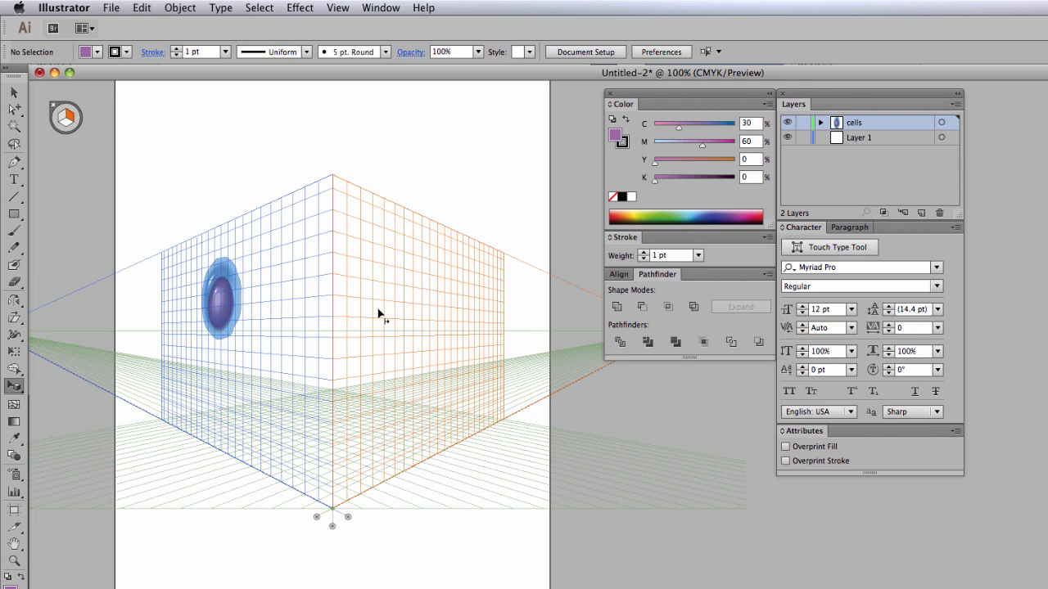
click(142, 8)
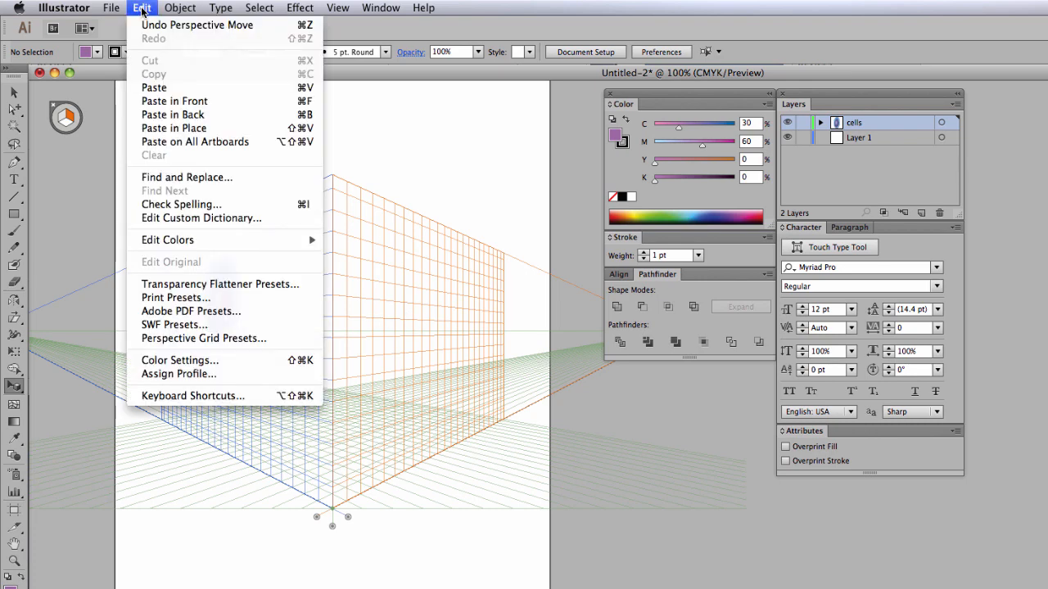
click(154, 87)
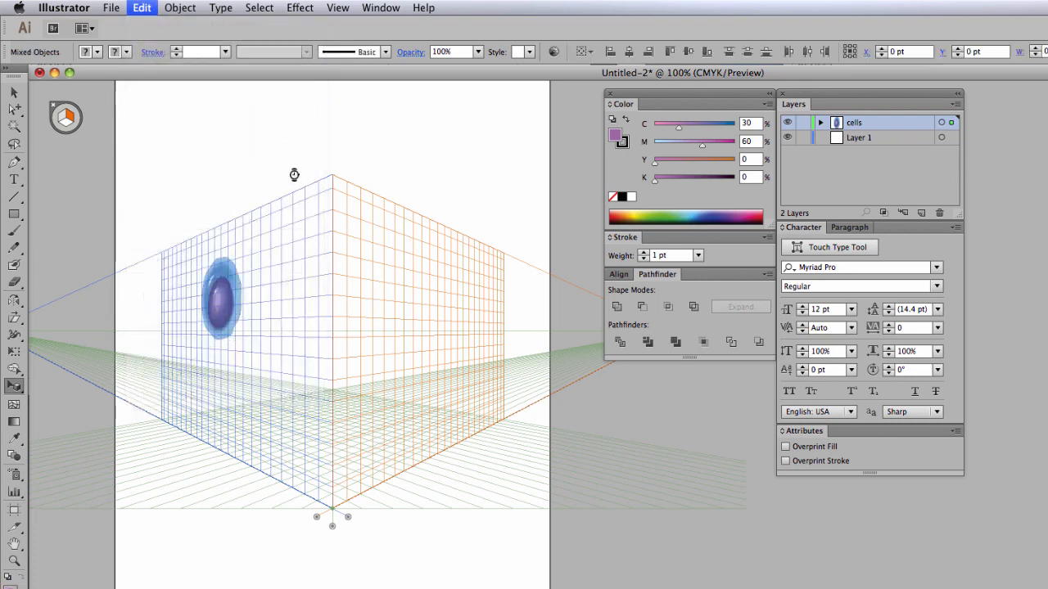
click(14, 93)
drag(711, 389, 499, 218)
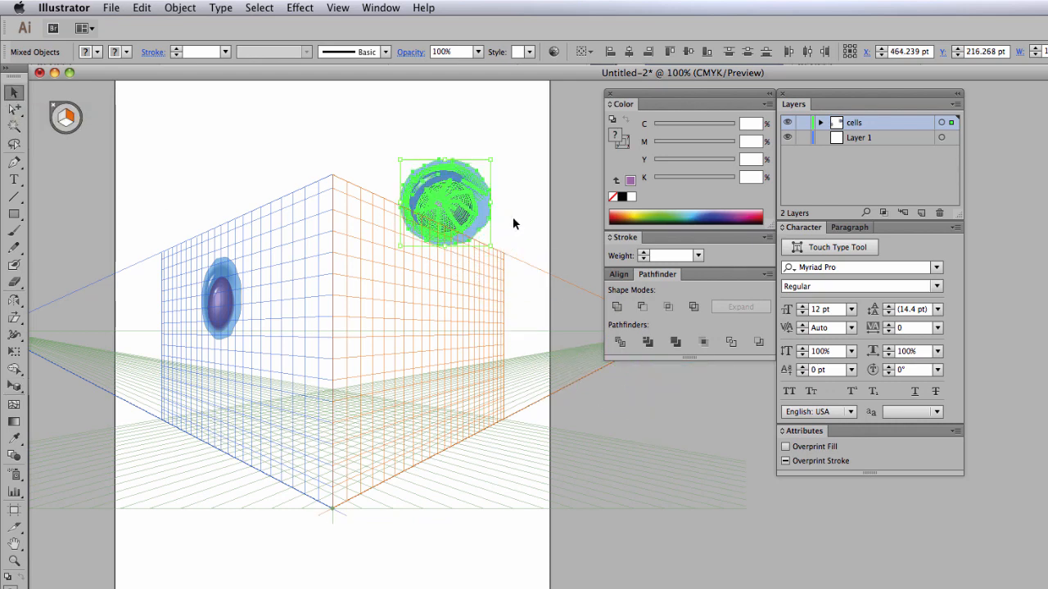
Attach the second cell in perspective to the right plane near the central corner and enlarge it from its lower outer corner.
click(14, 386)
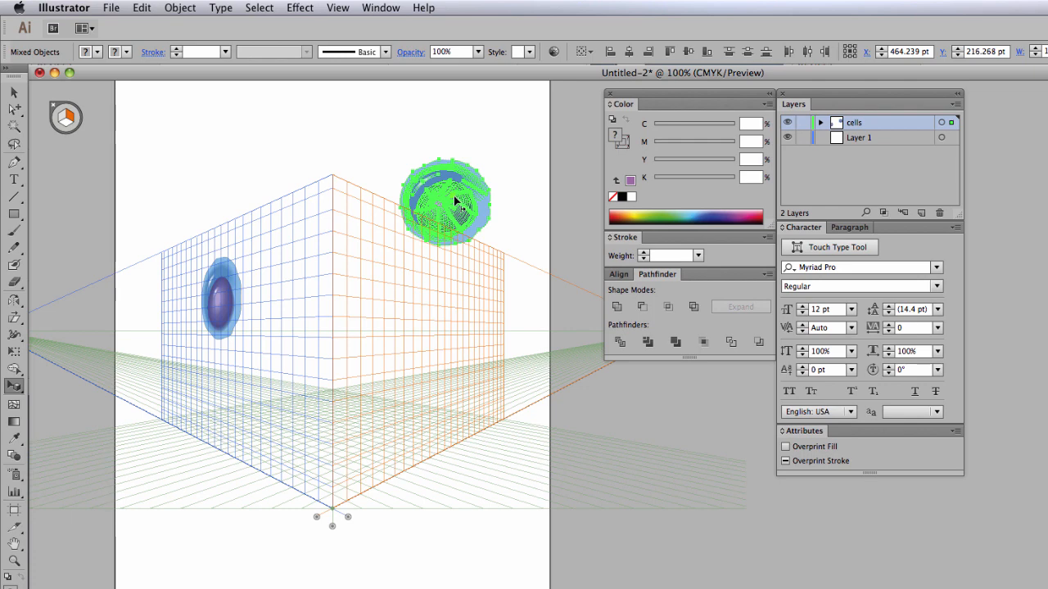
drag(455, 200, 379, 271)
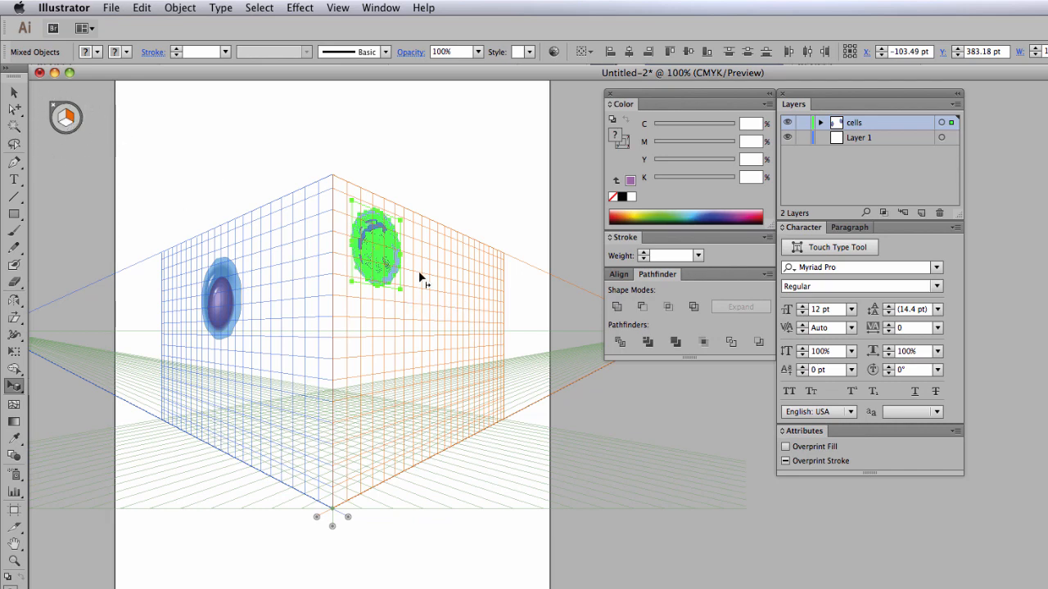
drag(400, 289, 438, 335)
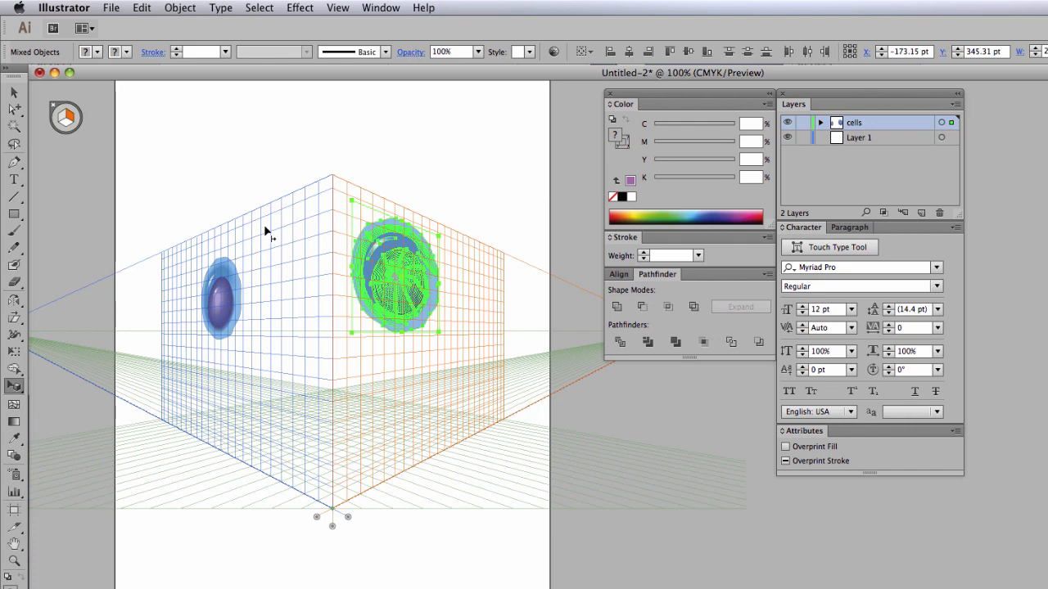
Draw a rectangle about 247 × 120 pt on the right perspective plane, below the second cell.
click(14, 215)
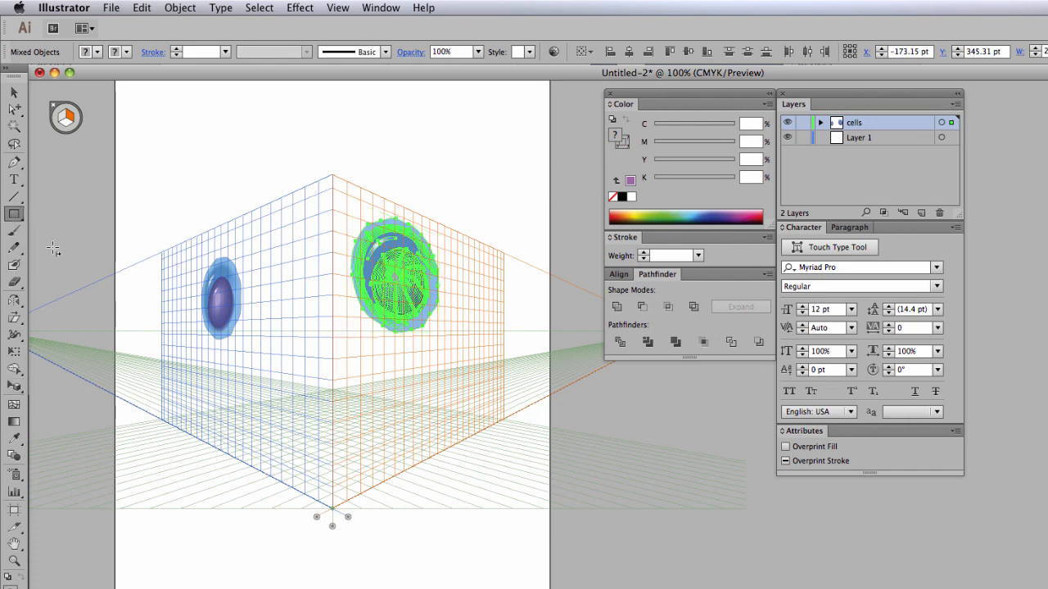
mouse_move(341, 352)
mouse_down()
mouse_move(398, 401)
mouse_move(426, 407)
mouse_up()
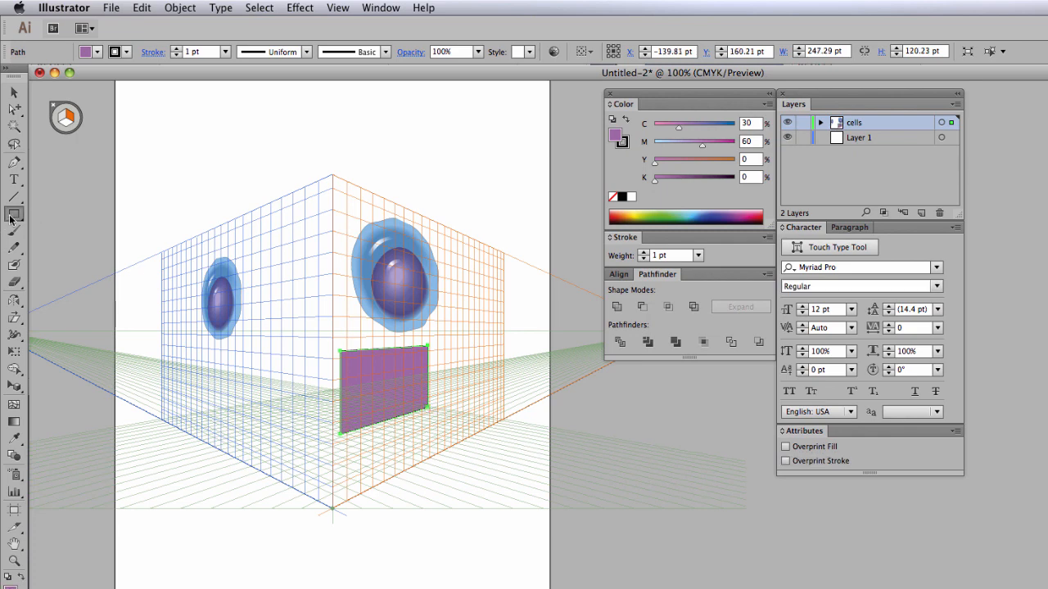
Draw two stars in right-plane perspective, one below the rectangle and one about 297 × 299 pt beside the second cell.
drag(14, 214, 76, 279)
mouse_move(456, 473)
mouse_down()
mouse_move(458, 462)
mouse_move(483, 491)
mouse_move(470, 478)
mouse_move(462, 491)
mouse_up()
drag(486, 222, 501, 266)
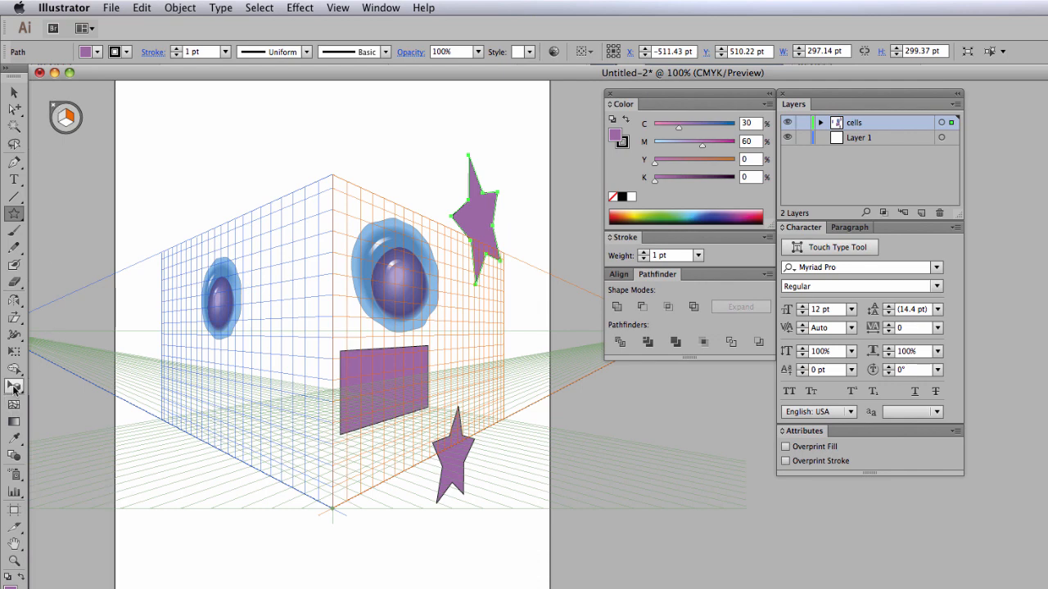
Hide the perspective grid and draw four flat five-pointed stars in the free areas around the cells and rectangle.
mouse_move(14, 390)
mouse_down()
mouse_move(64, 409)
mouse_move(70, 387)
mouse_move(64, 404)
mouse_move(8, 388)
mouse_move(0, 401)
mouse_up()
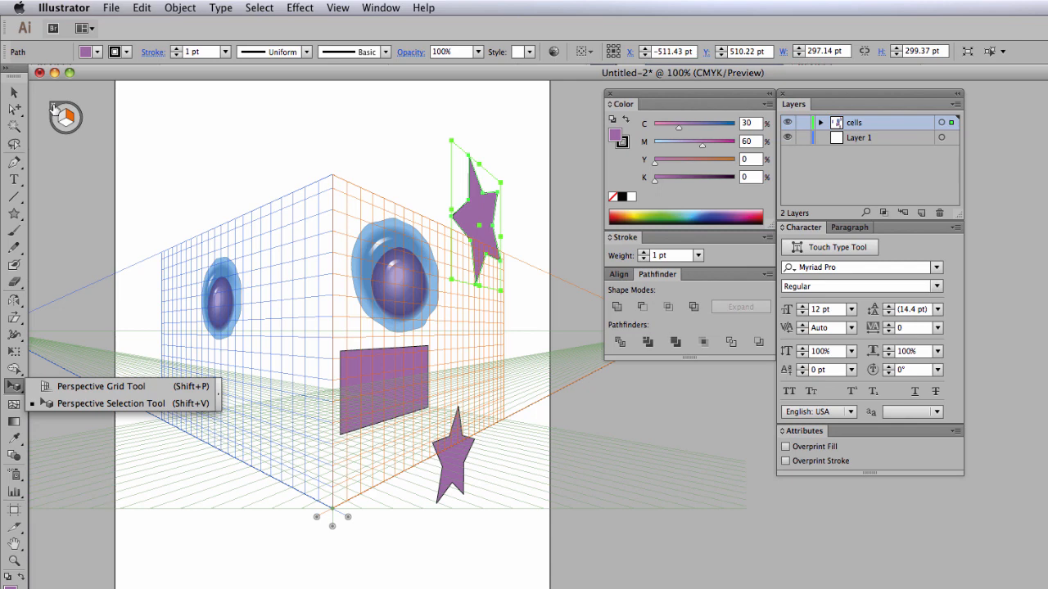
click(53, 108)
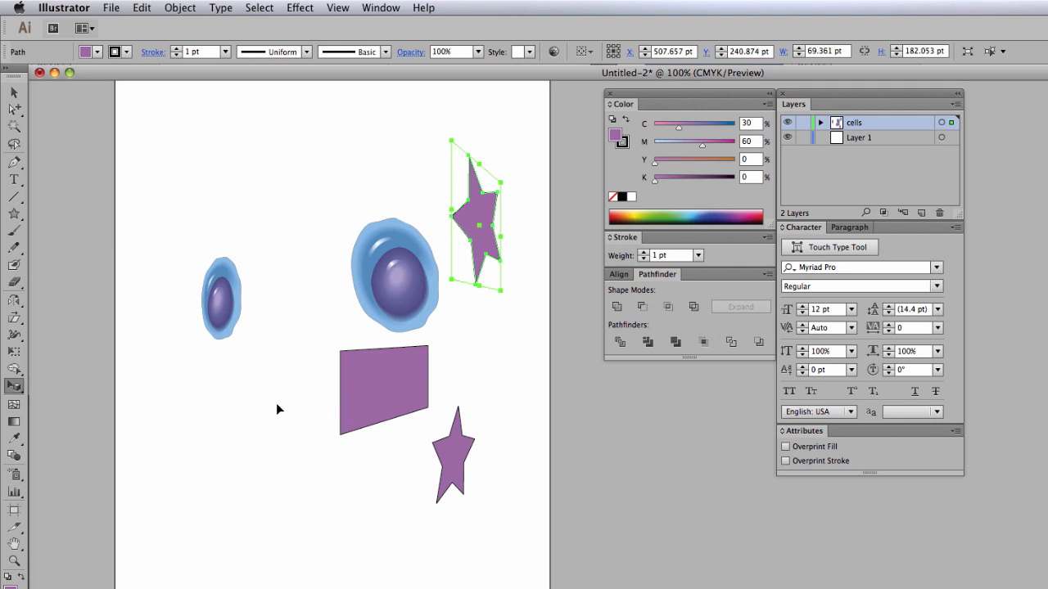
click(14, 213)
drag(264, 179, 291, 200)
drag(286, 286, 311, 308)
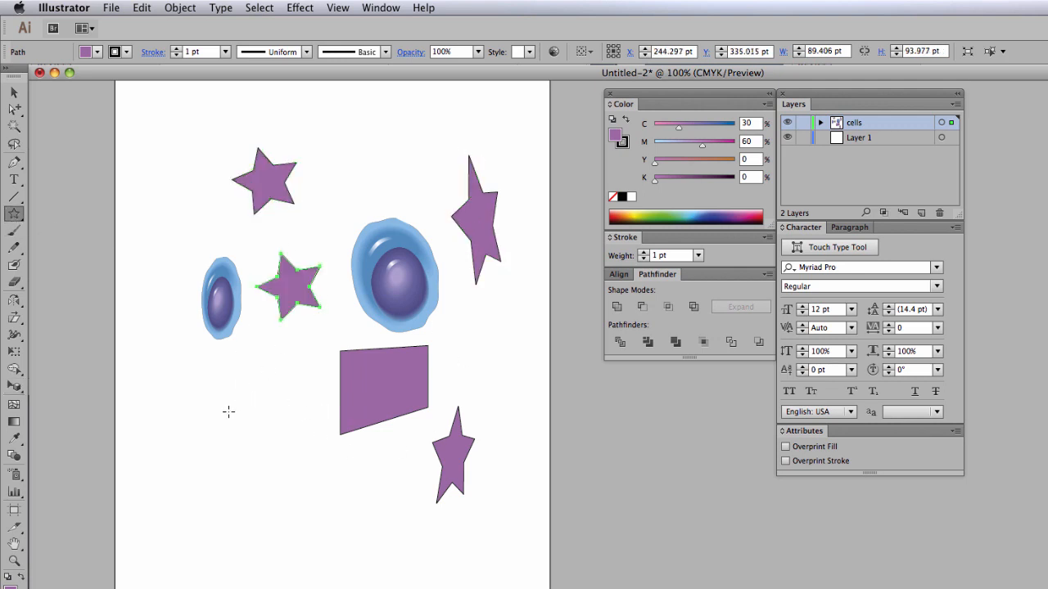
drag(208, 442, 252, 479)
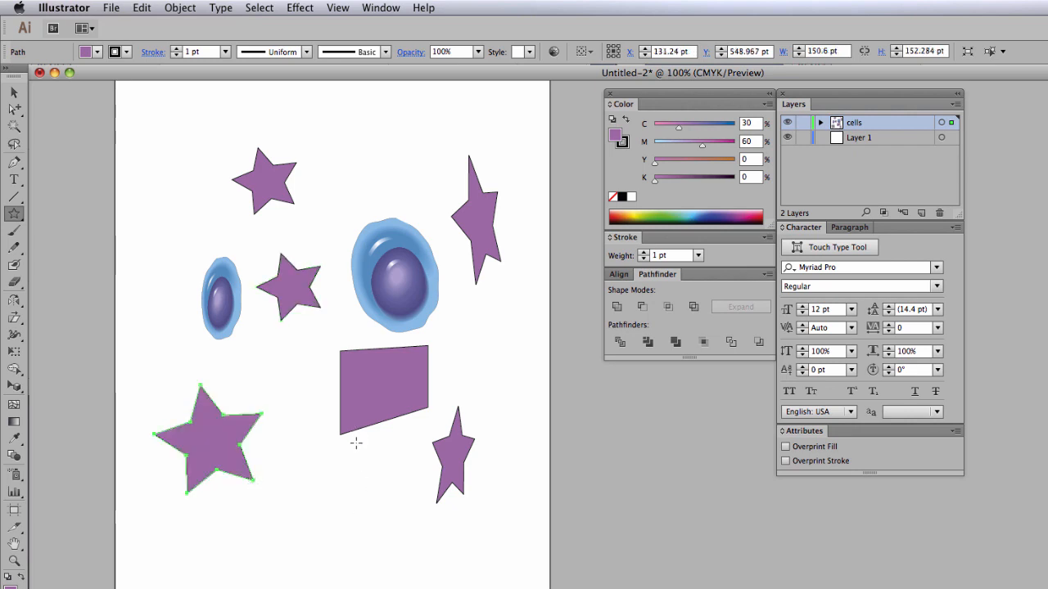
drag(327, 513, 366, 538)
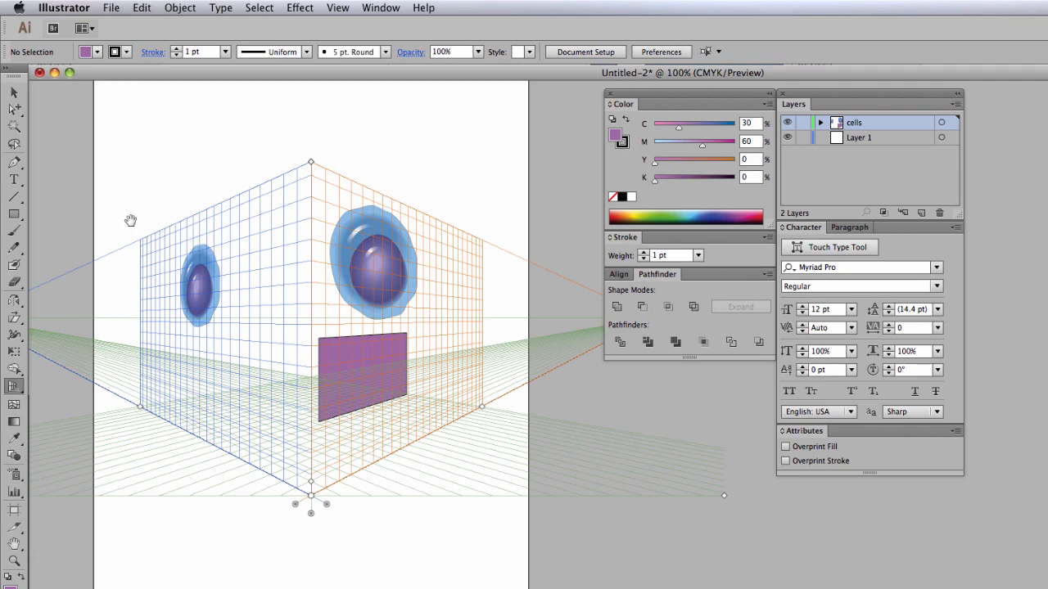
Shift the left vanishing point inward and back out to near the horizon line's end, and lower the grid's vertical extent.
drag(123, 222, 259, 226)
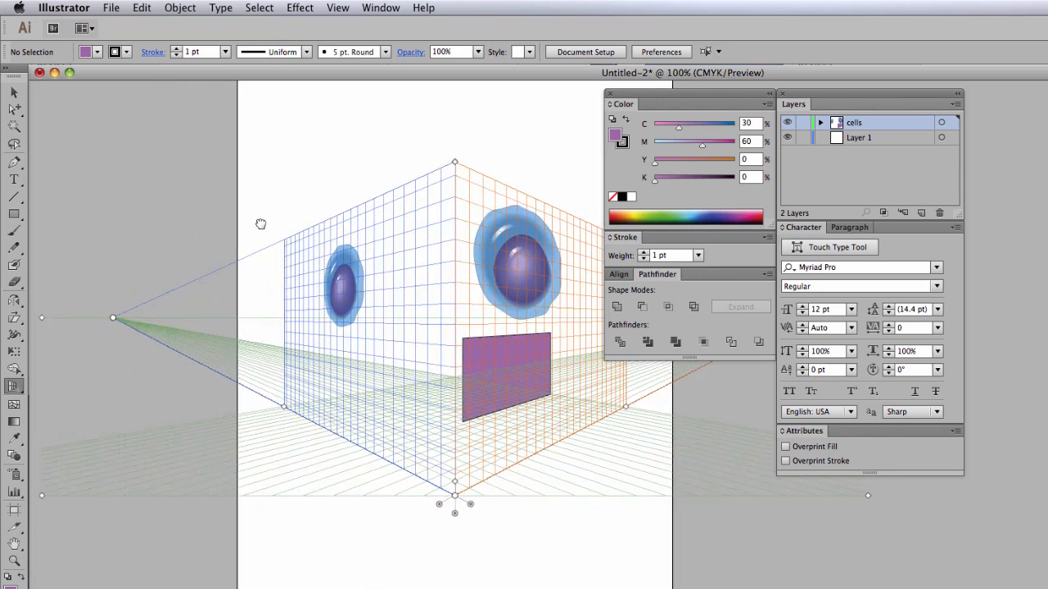
click(12, 388)
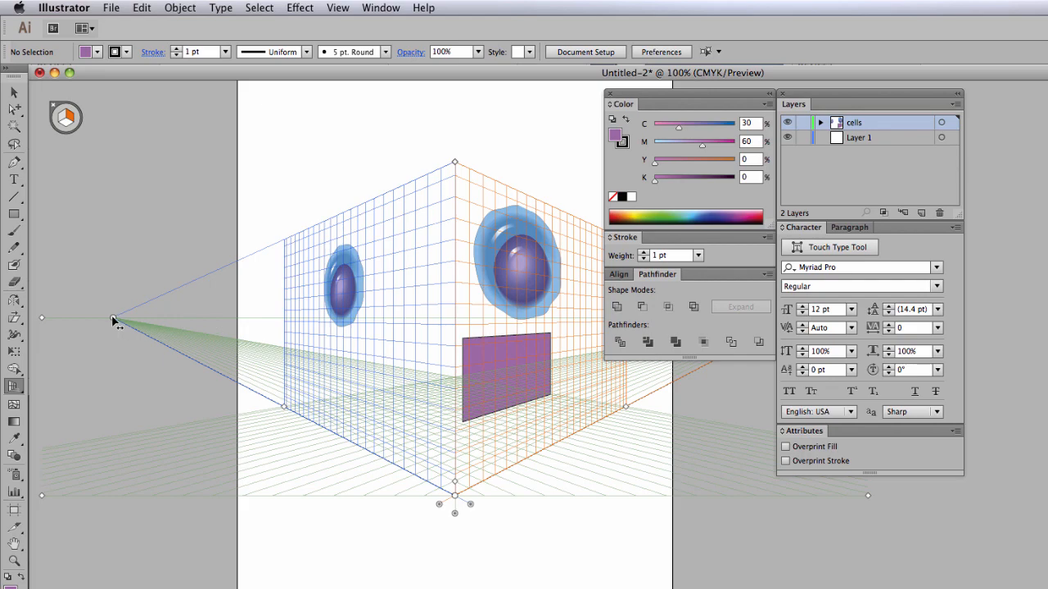
drag(114, 319, 277, 322)
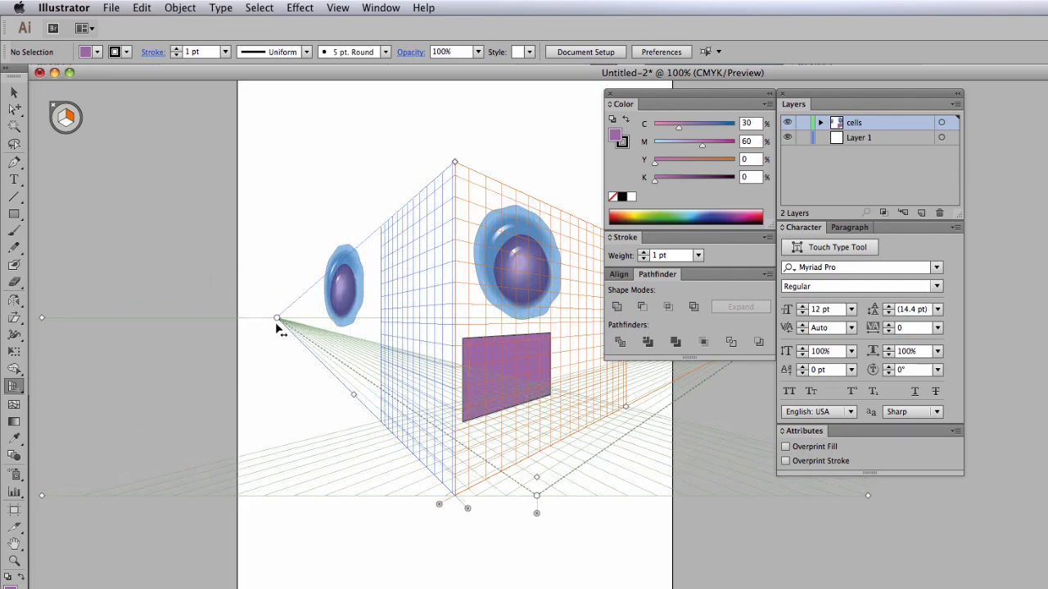
drag(276, 322, 51, 324)
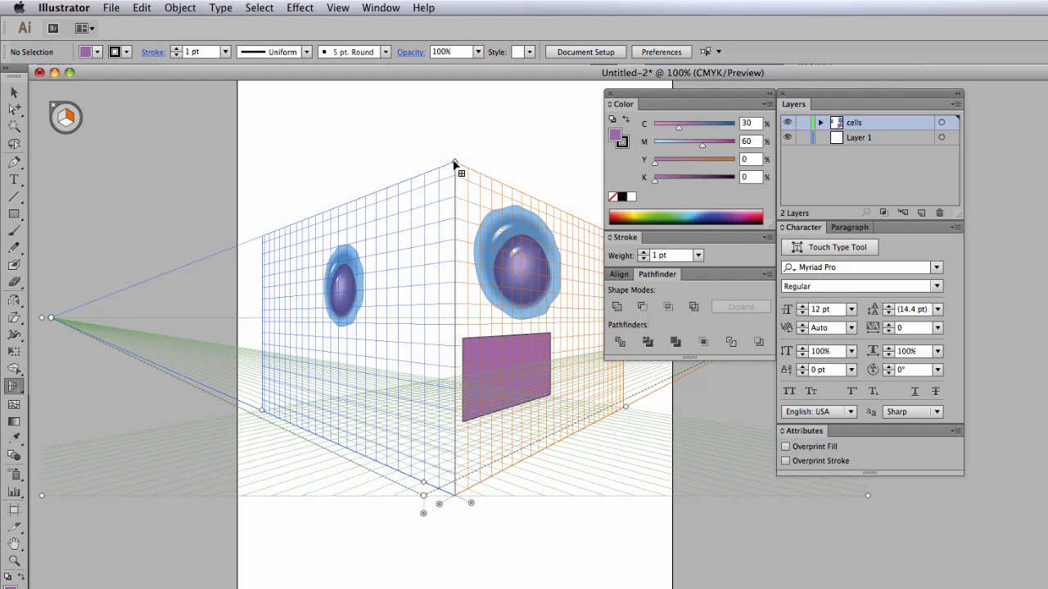
drag(455, 164, 455, 272)
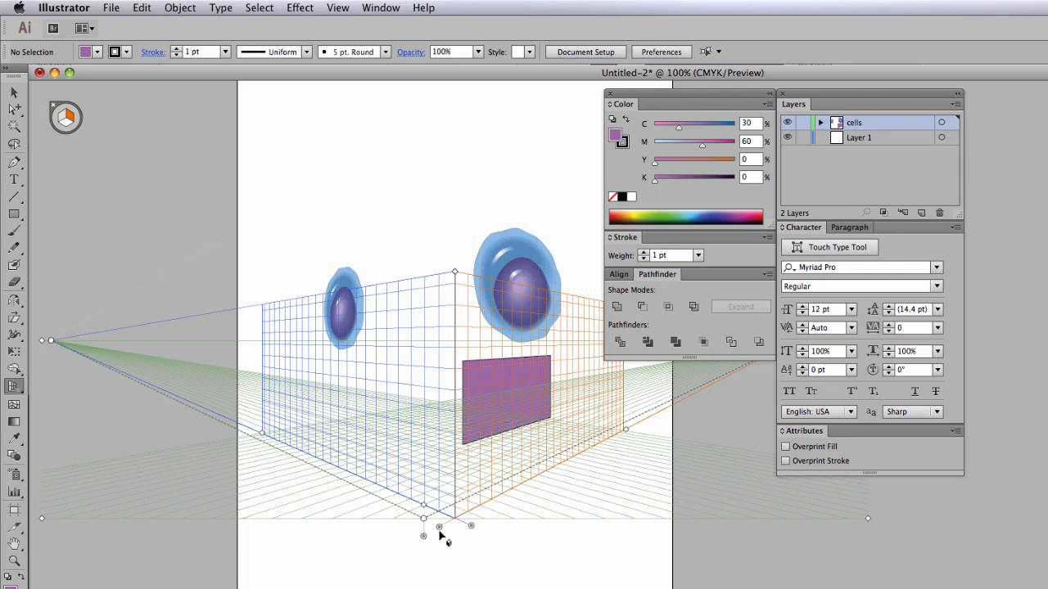
Lower the two-point grid's horizontal plane, and raise its horizon line and ground level.
drag(422, 538, 424, 580)
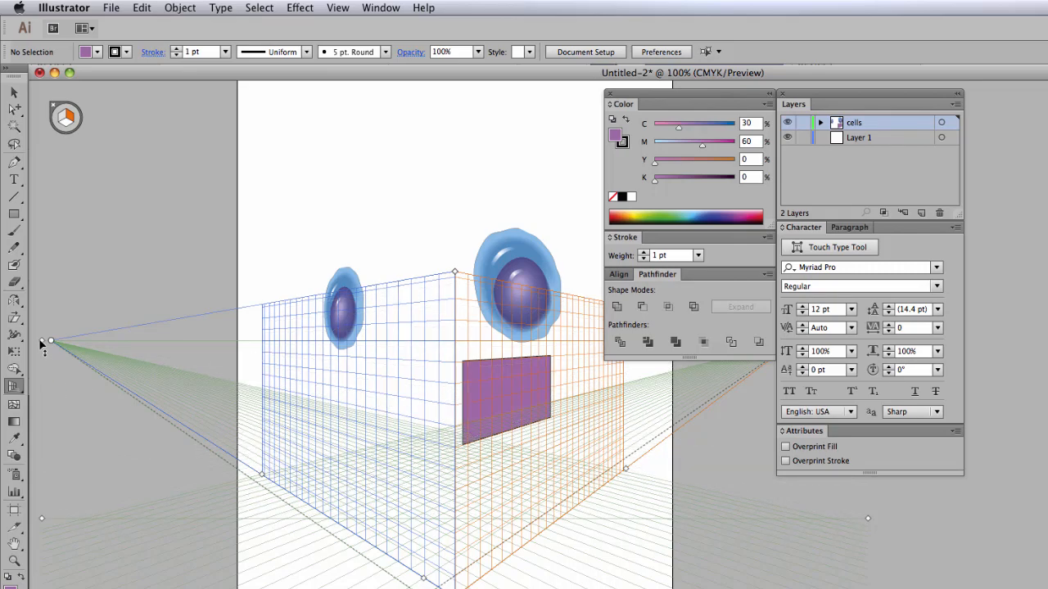
drag(45, 346, 64, 272)
key(space)
drag(437, 458, 376, 436)
drag(45, 497, 47, 427)
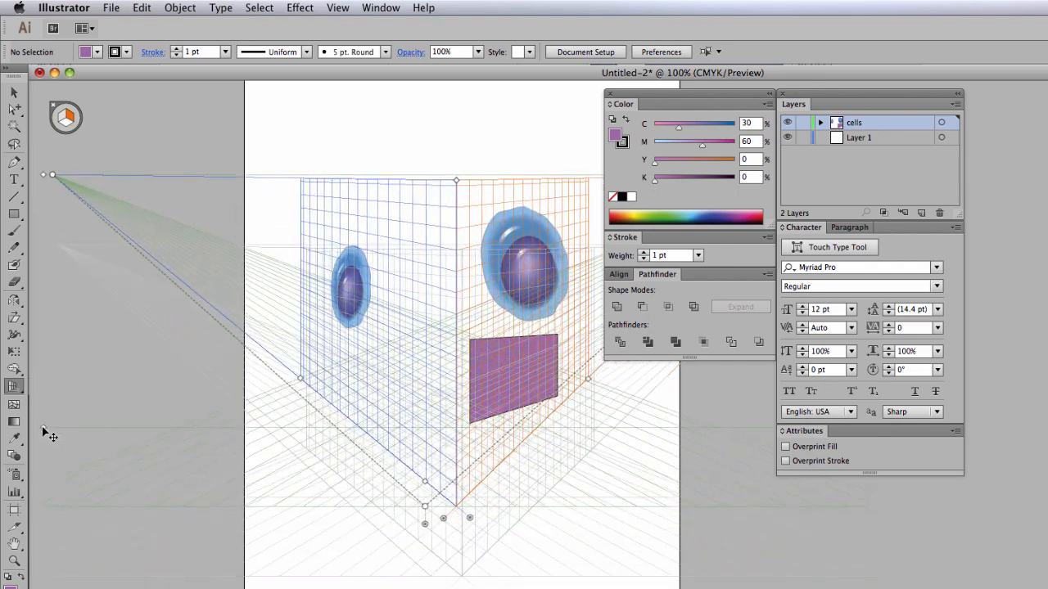
key(space)
drag(536, 505, 393, 497)
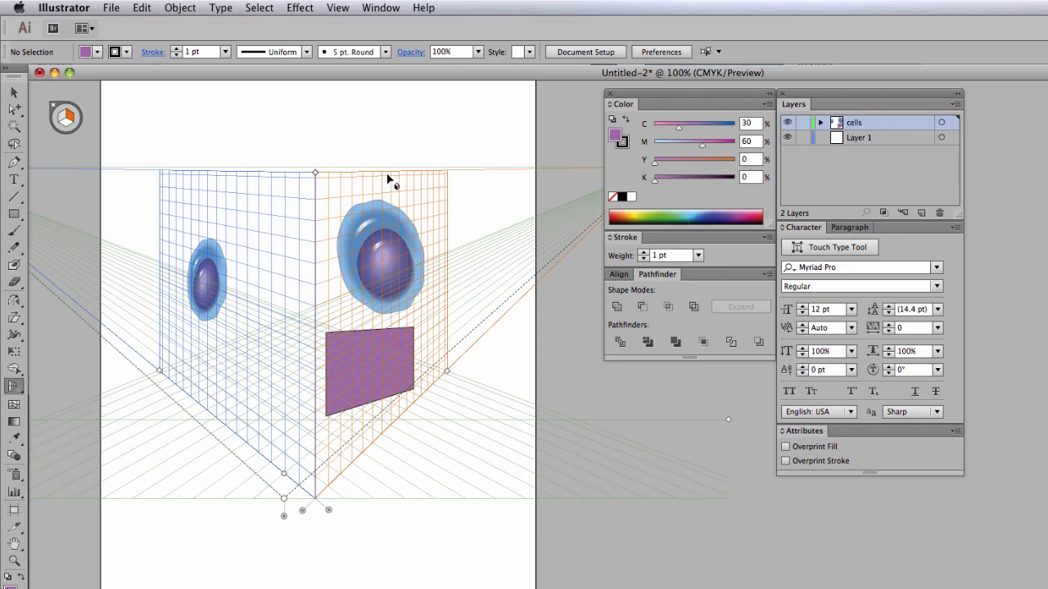
Switch the perspective grid to the 1P-Normal View preset and draw a rectangle about 142 × 118 pt on its left plane, below the first cell.
click(335, 8)
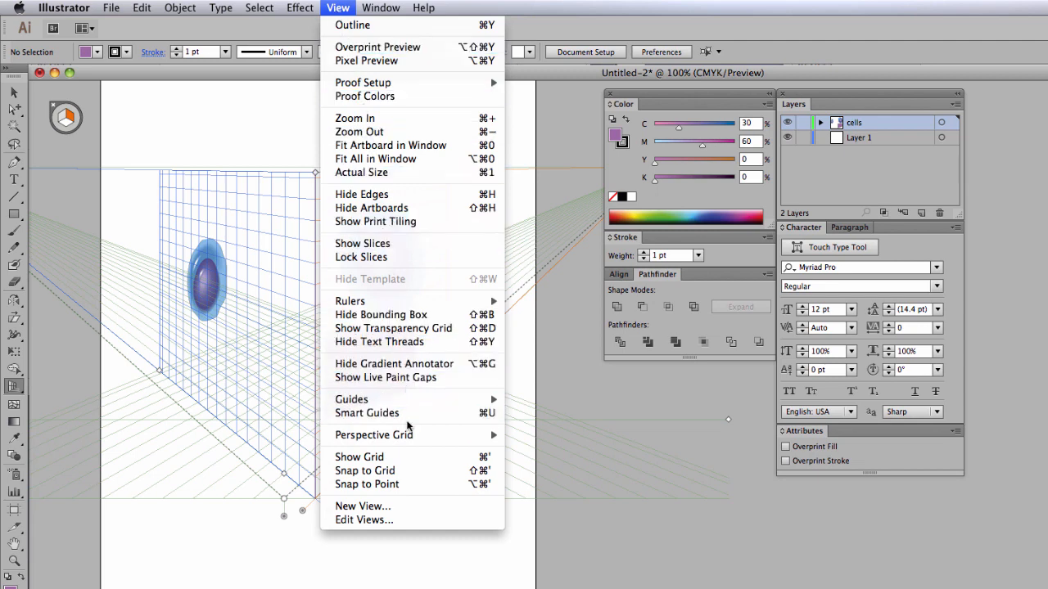
mouse_move(408, 437)
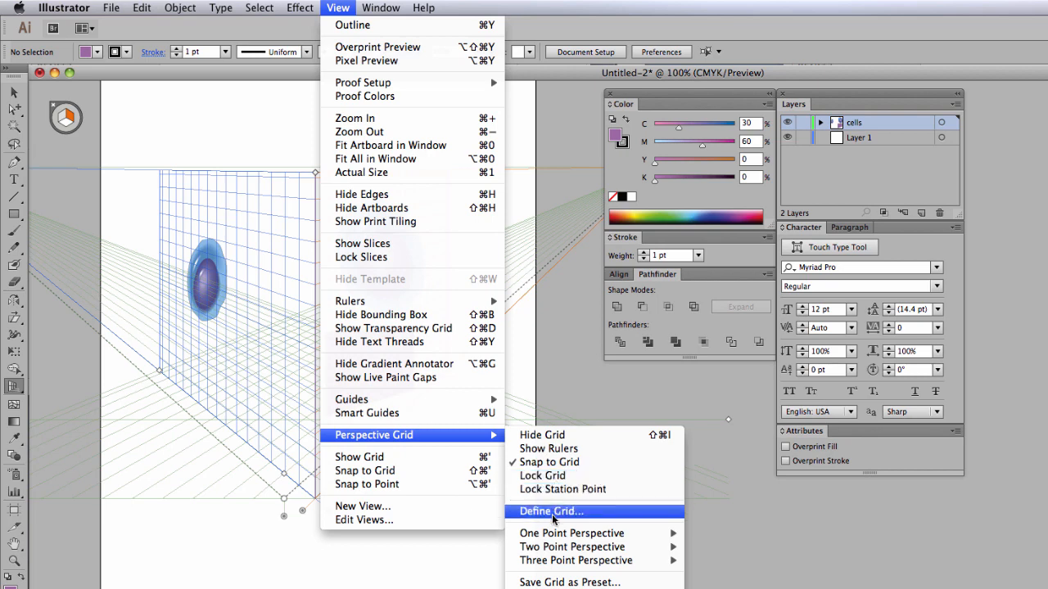
mouse_move(554, 536)
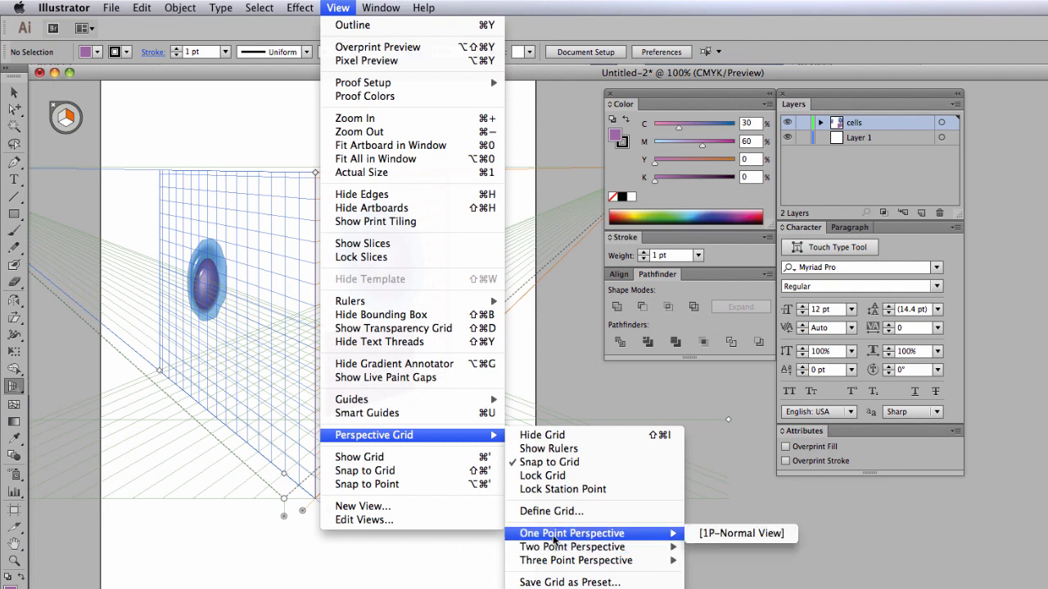
click(733, 537)
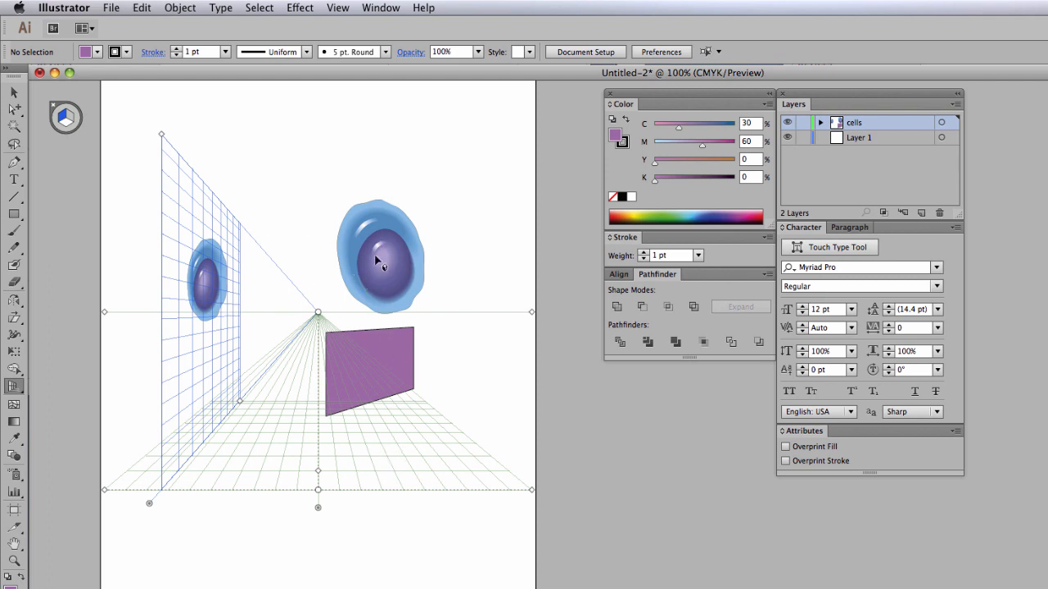
click(14, 213)
drag(173, 350, 224, 389)
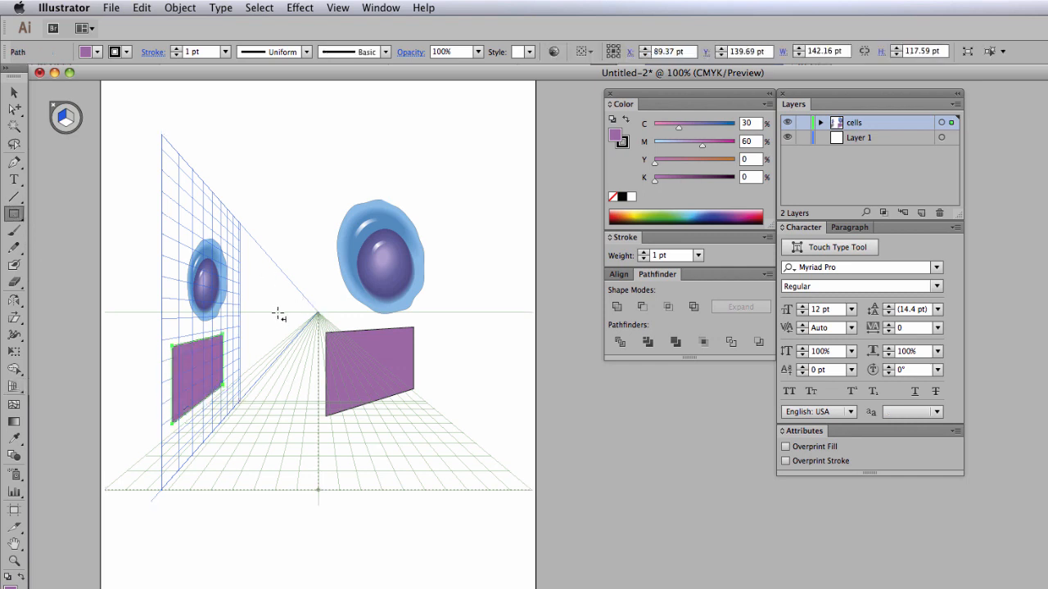
Apply the 3P-Normal View perspective preset and raise the grid's ground level so its vertical planes overlap the cells and rectangles.
click(339, 10)
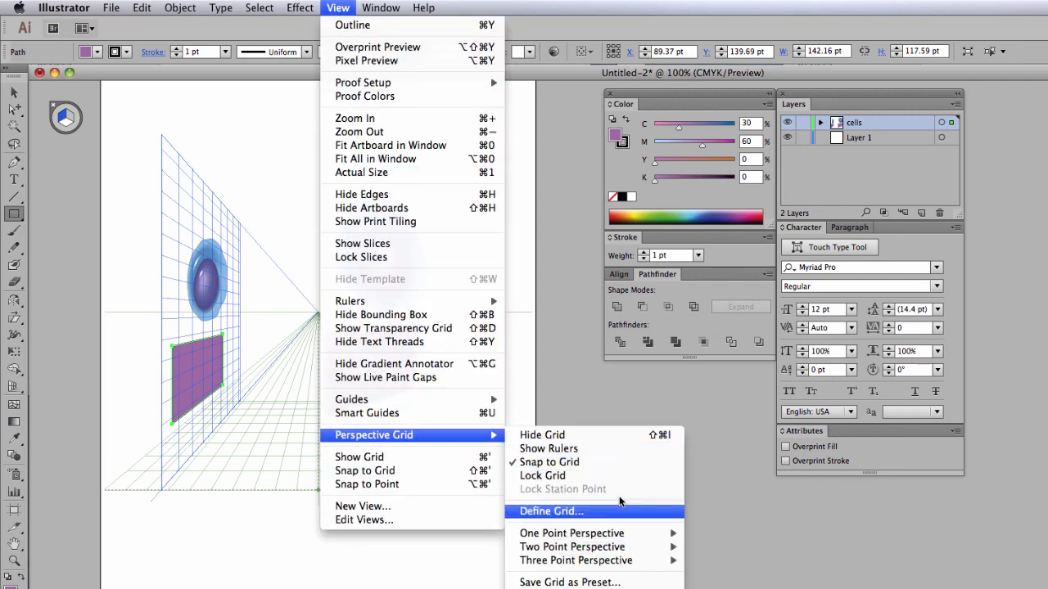
mouse_move(619, 560)
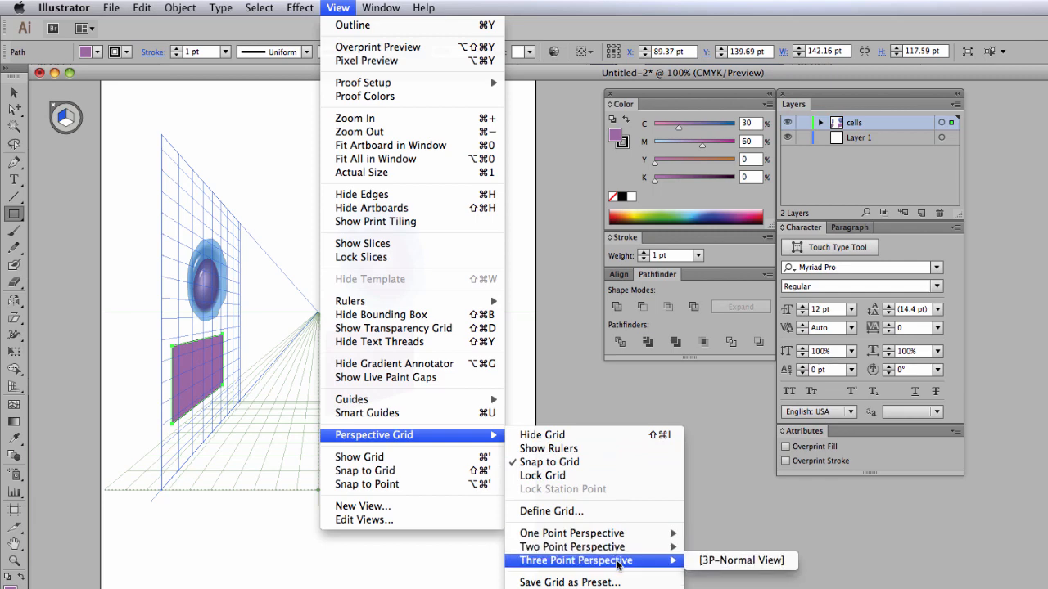
click(732, 561)
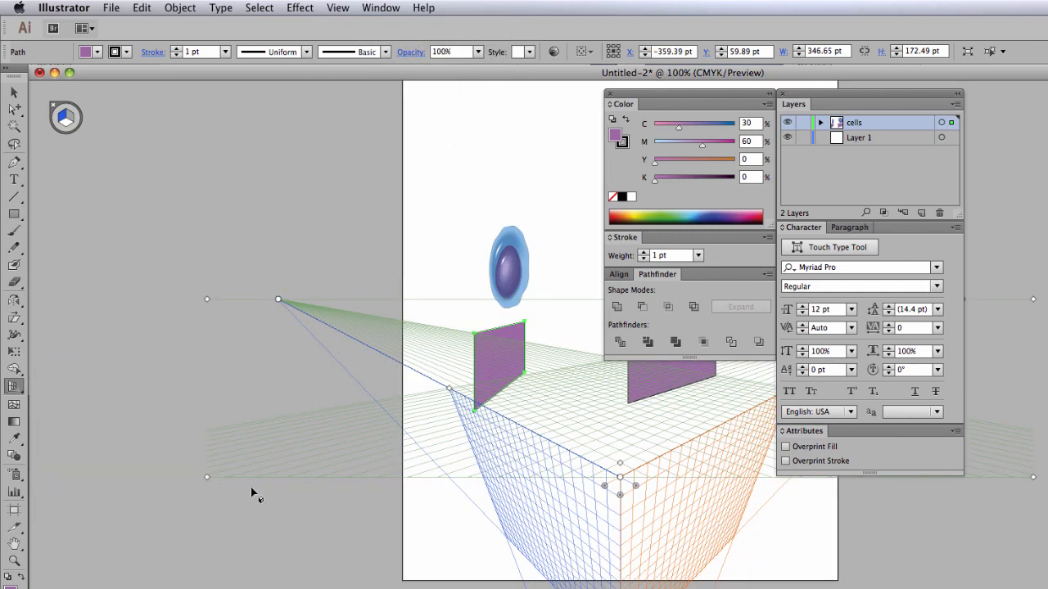
drag(207, 479, 197, 307)
drag(592, 421, 293, 425)
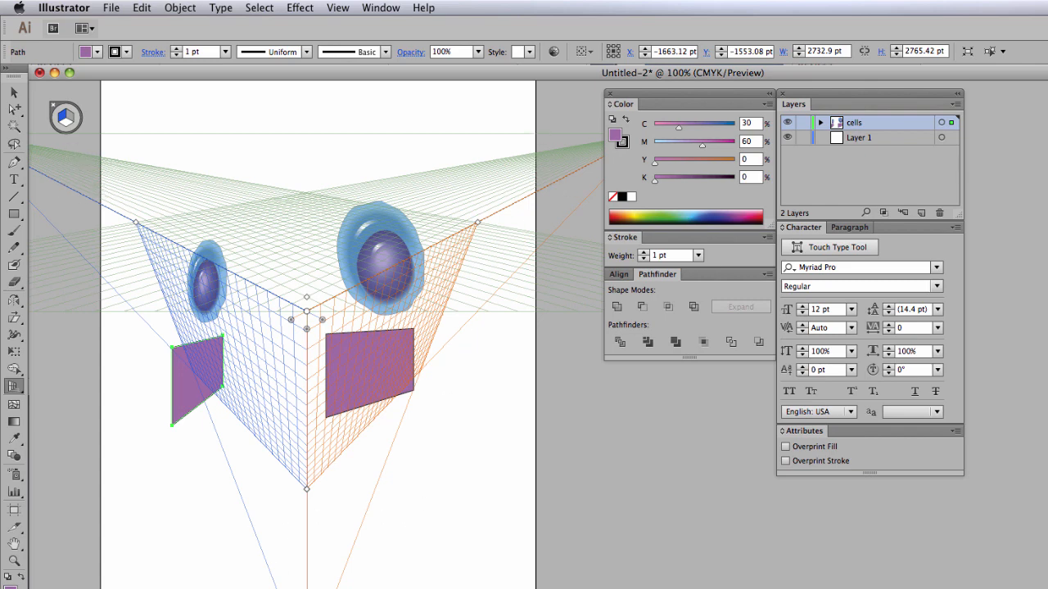
Raise the three-point grid's horizontal plane above the rectangles, and shift the lower vanishing point up and back down.
drag(307, 588, 305, 557)
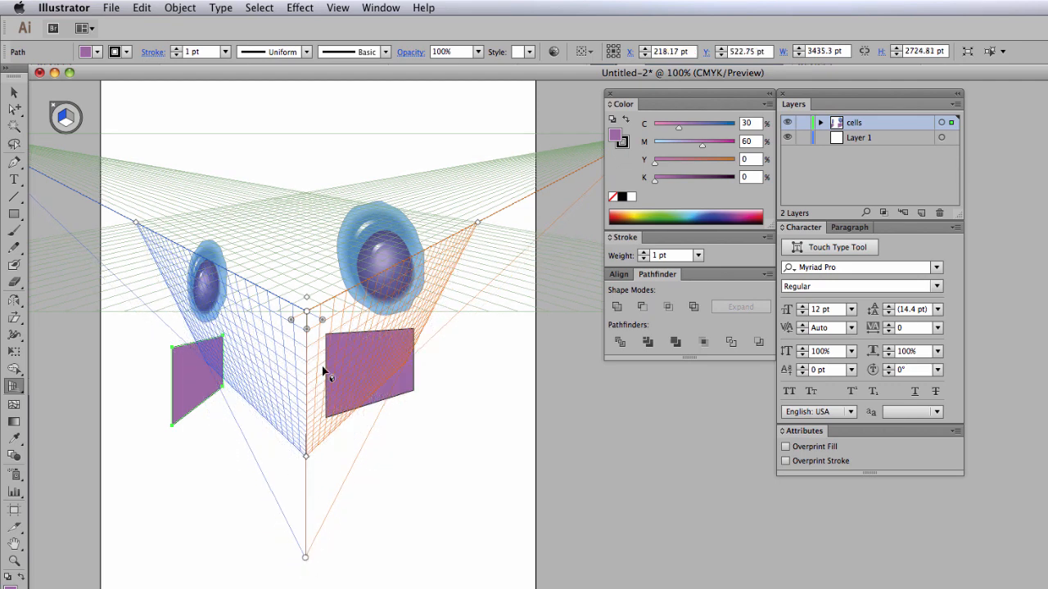
mouse_move(307, 298)
mouse_down()
mouse_move(308, 288)
mouse_move(308, 298)
mouse_up()
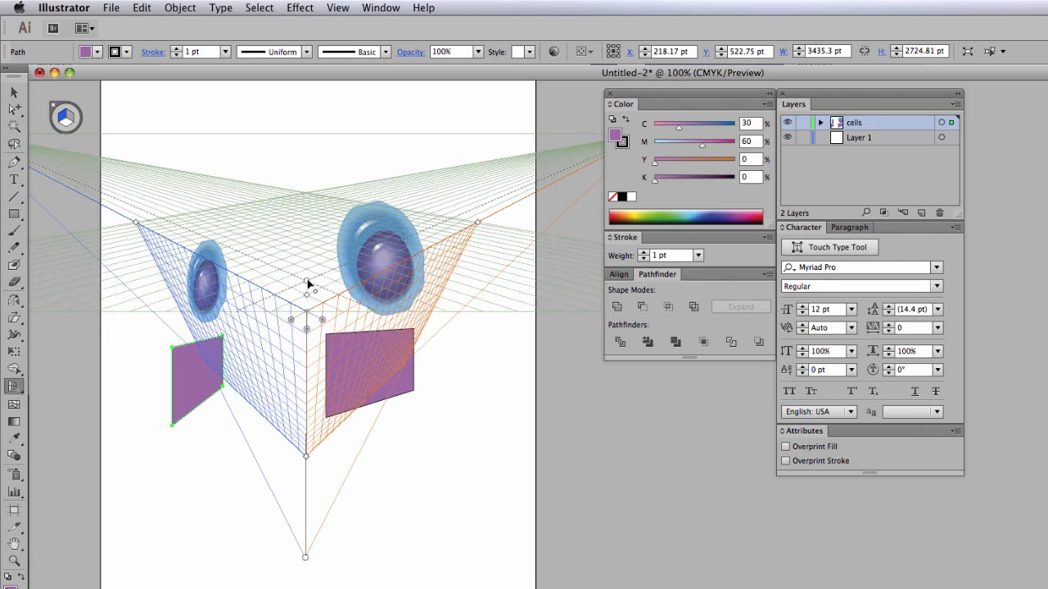
drag(306, 333, 306, 237)
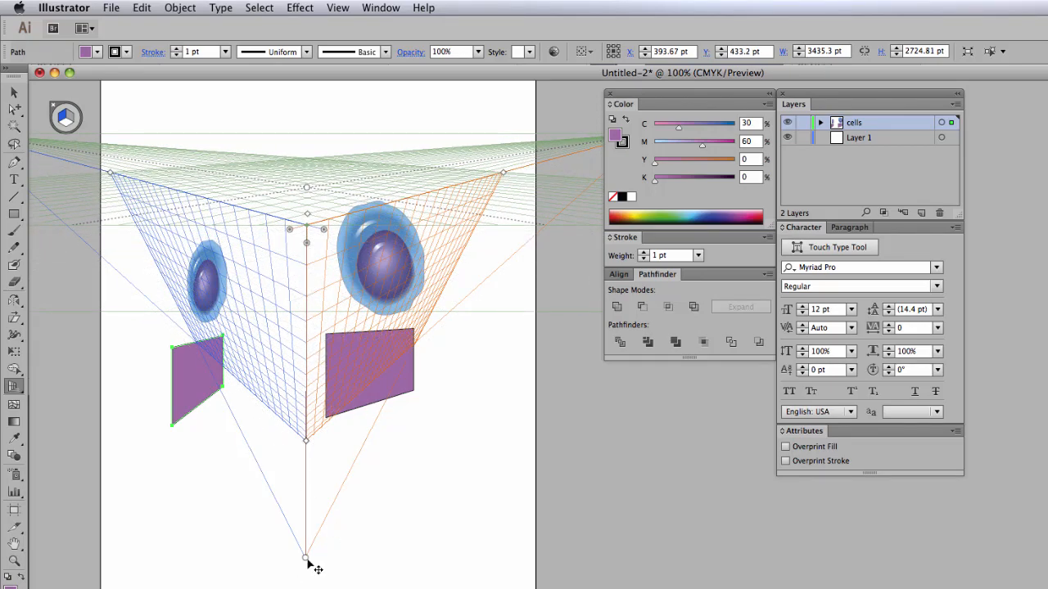
drag(306, 558, 306, 588)
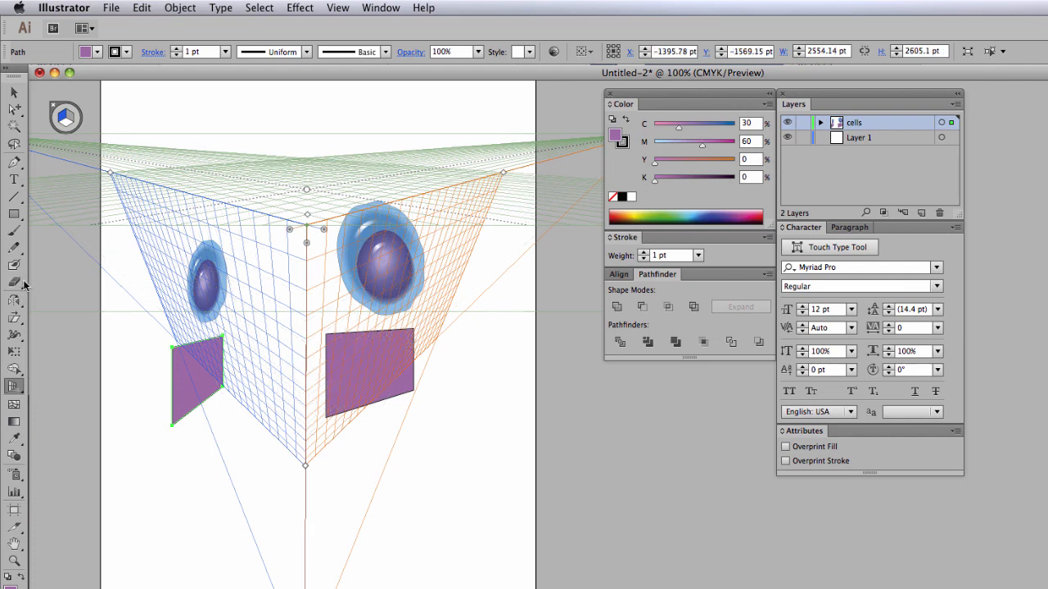
Draw a rectangle about 101 × 290 pt on the left plane and two about 732 × 684 pt and 322 × 107 pt on the horizontal plane.
click(14, 215)
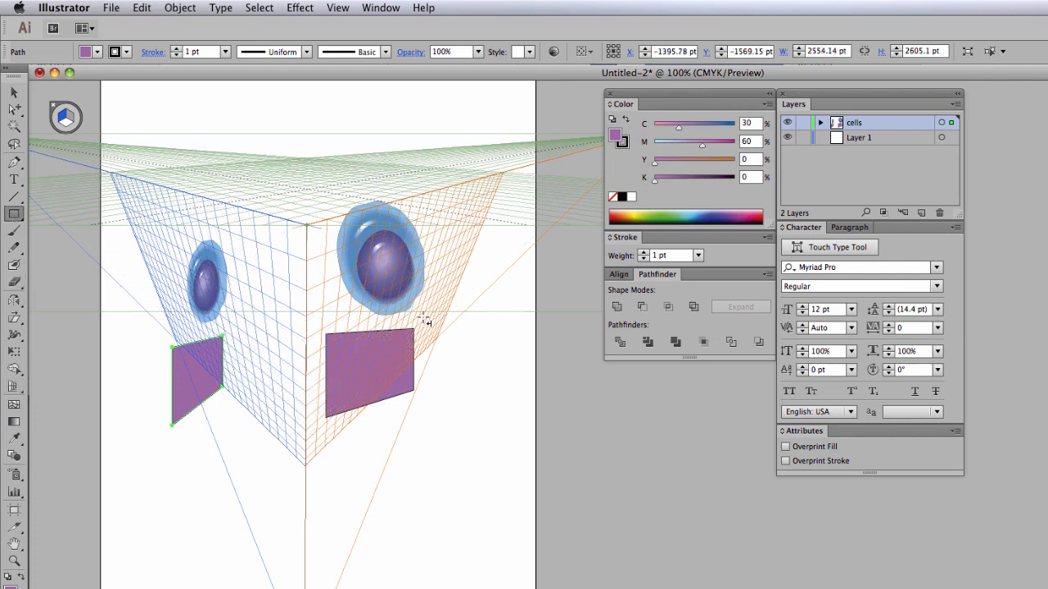
drag(252, 261, 303, 424)
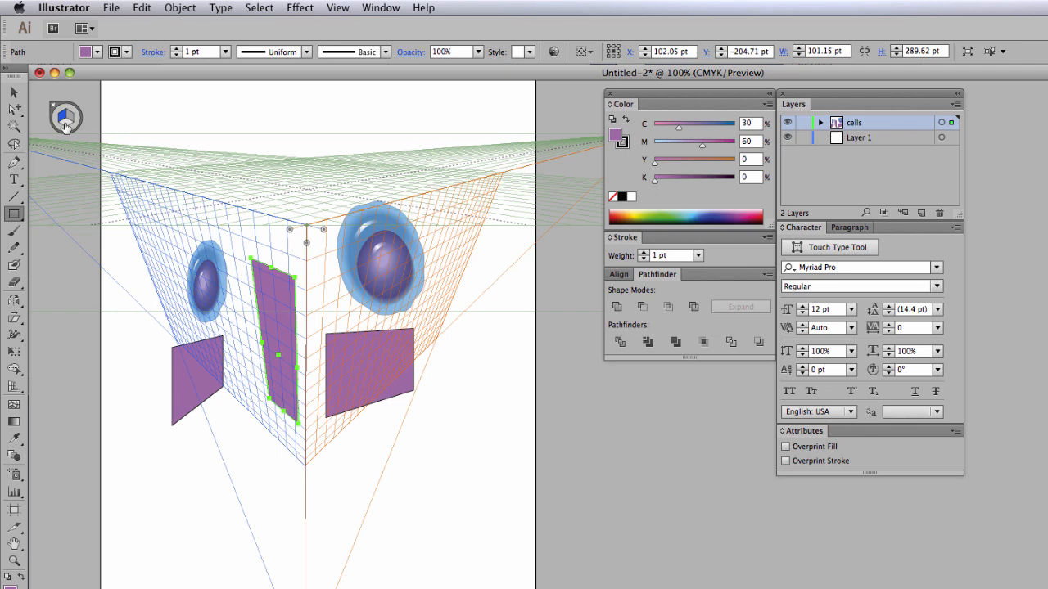
click(66, 123)
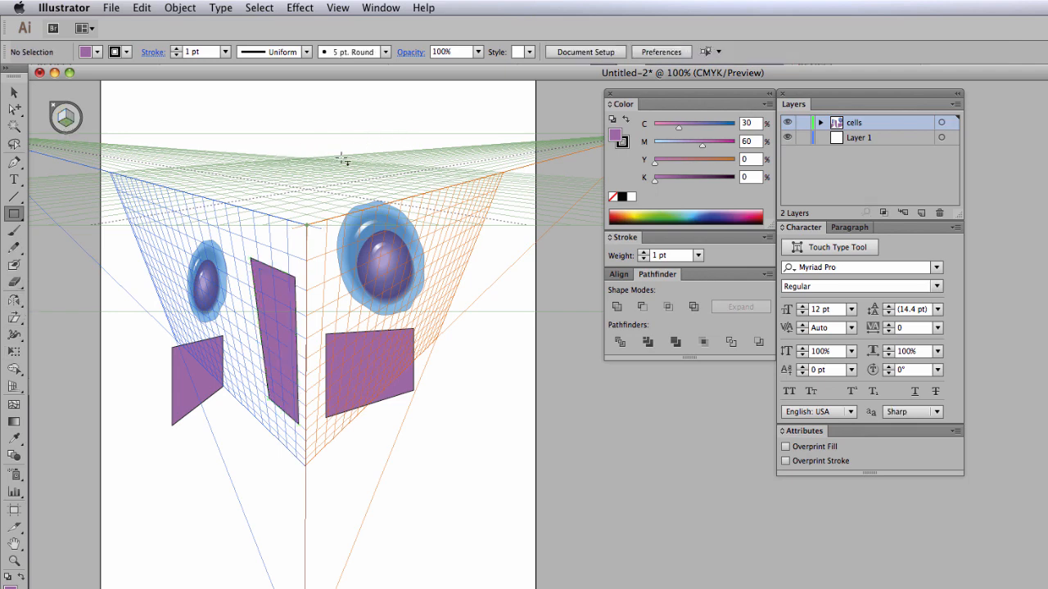
mouse_move(343, 159)
mouse_down()
mouse_move(421, 191)
mouse_move(397, 188)
mouse_up()
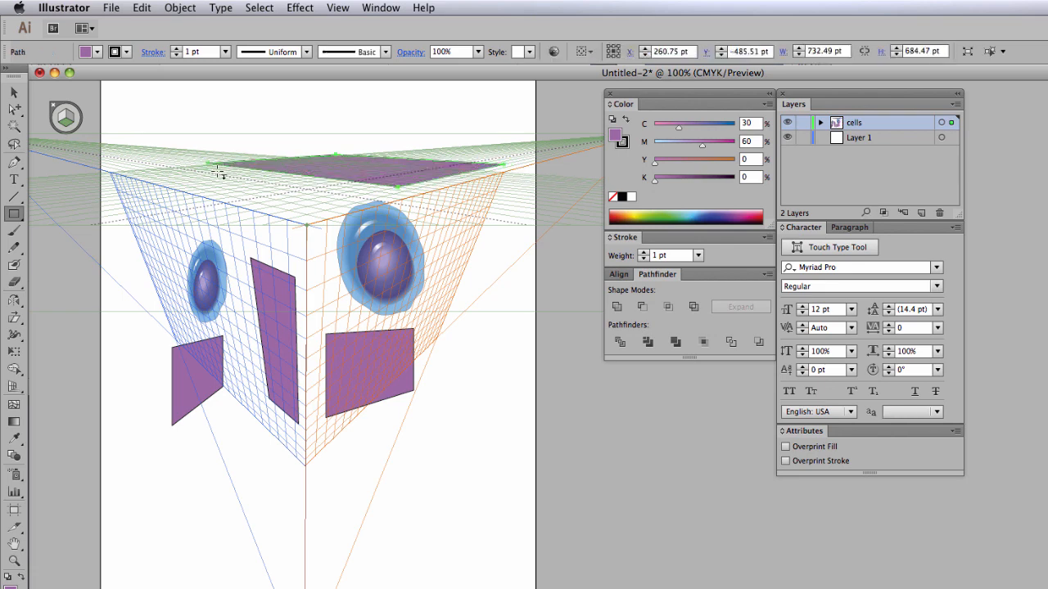
mouse_move(170, 186)
mouse_down()
mouse_move(222, 221)
mouse_move(194, 223)
mouse_up()
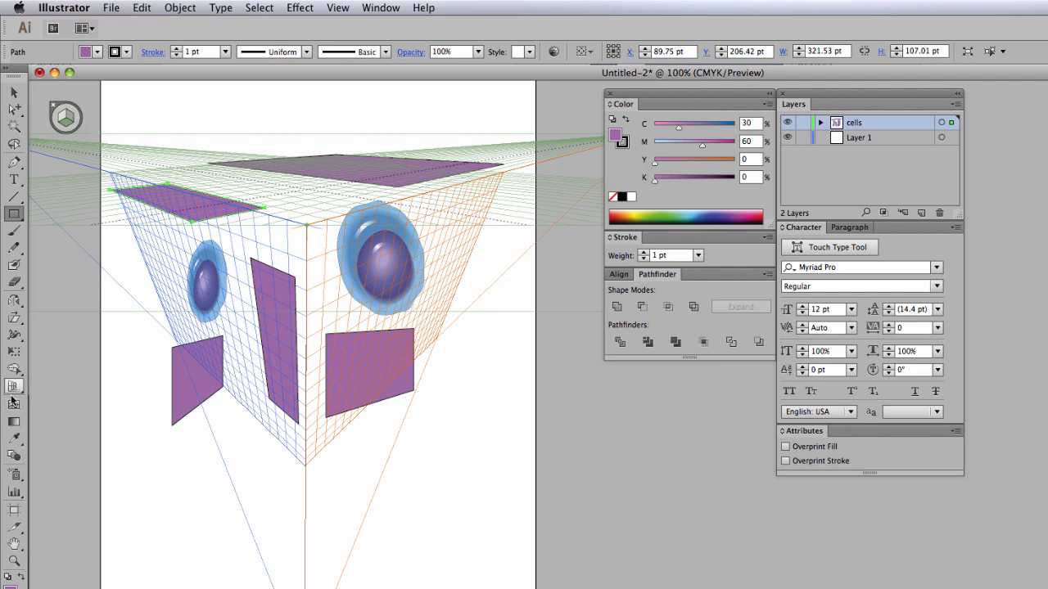
Draw a rectangle about 360 × 167 pt on the right plane, beside the second cell near the grid's outer edge.
key(shift+v)
click(72, 121)
key(m)
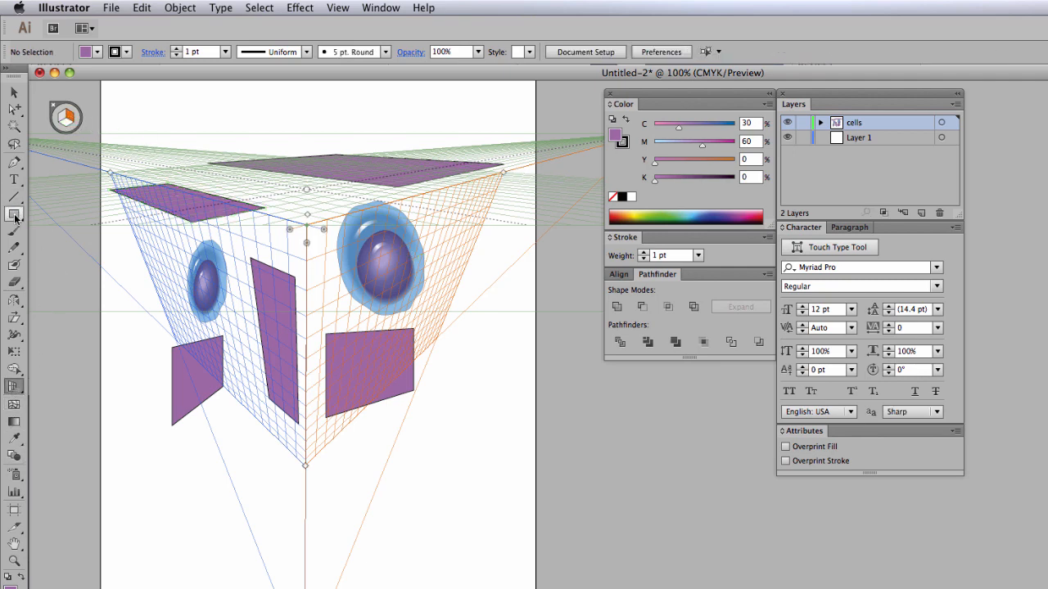
drag(455, 219, 476, 258)
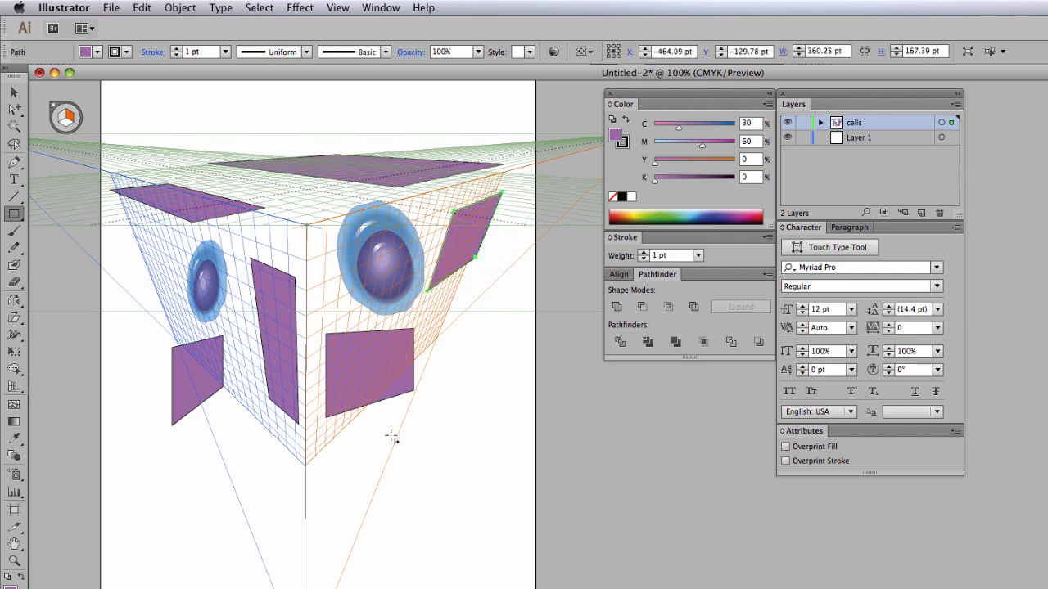